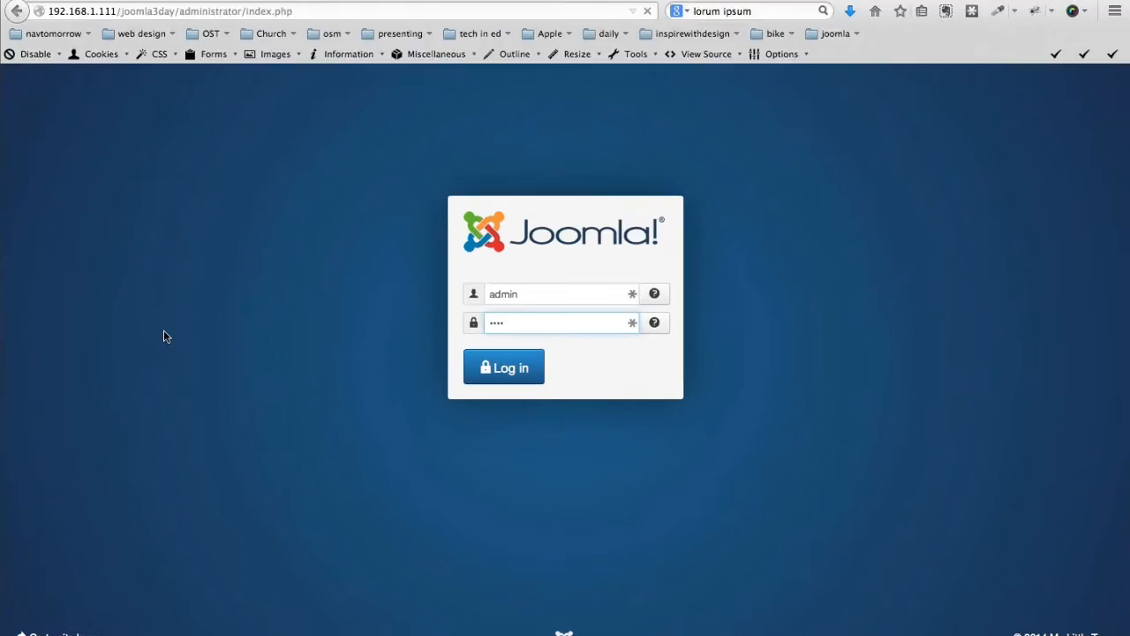
Log in to the Joomla administrator with the admin username and account password
text(admin)
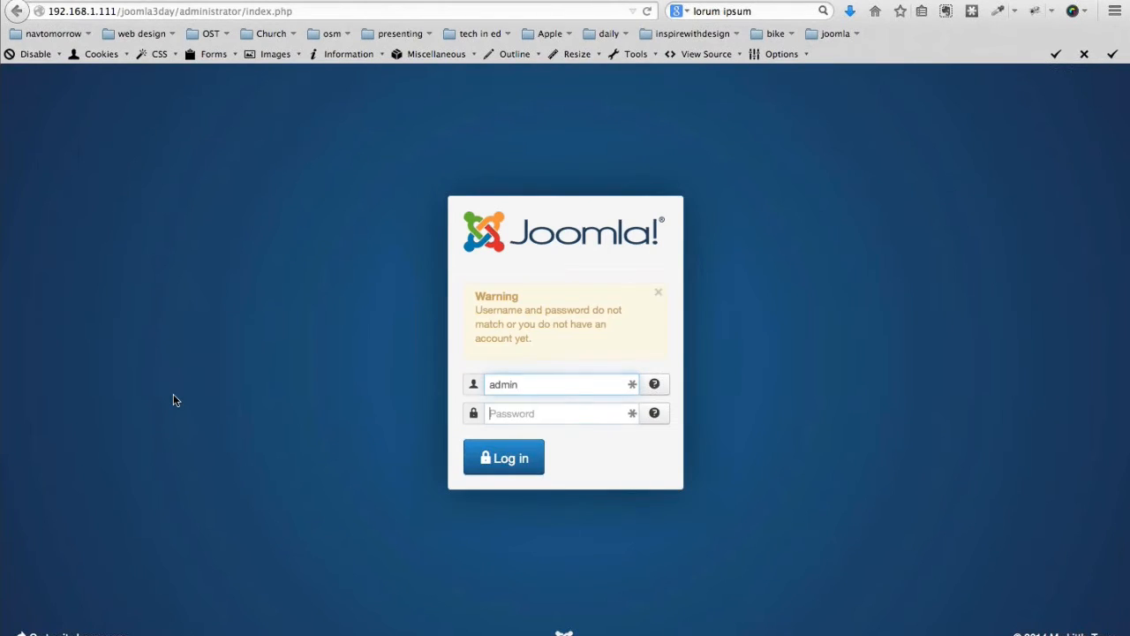
key(Tab)
text(•••••)
key(Return)
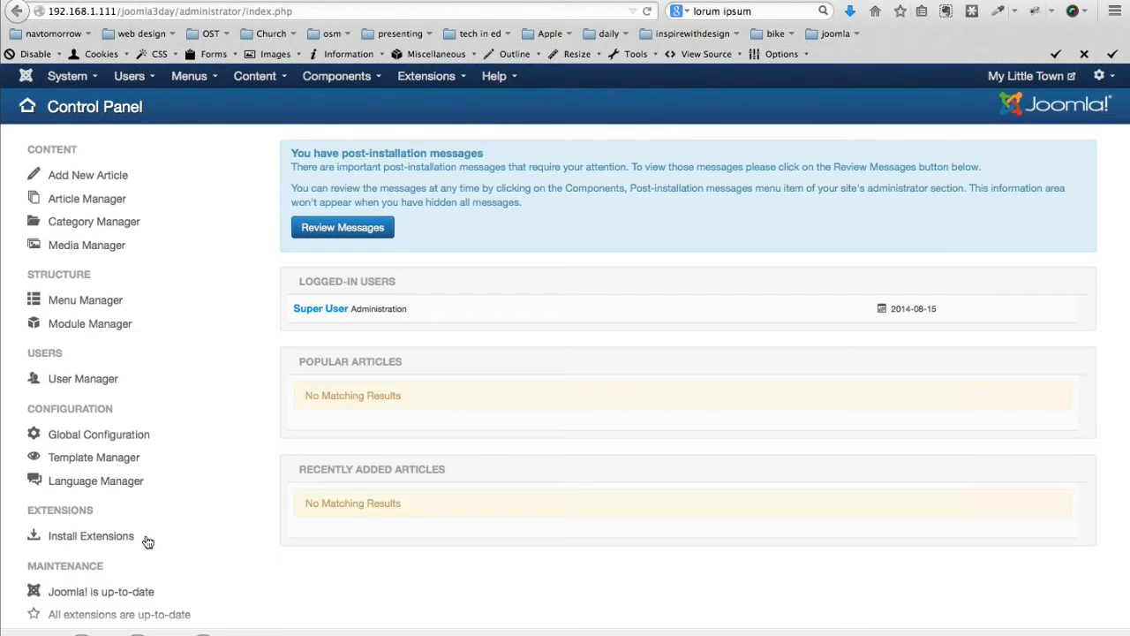
Enable Install from Web in the Extension Manager and open the JCE editor's listing
click(421, 78)
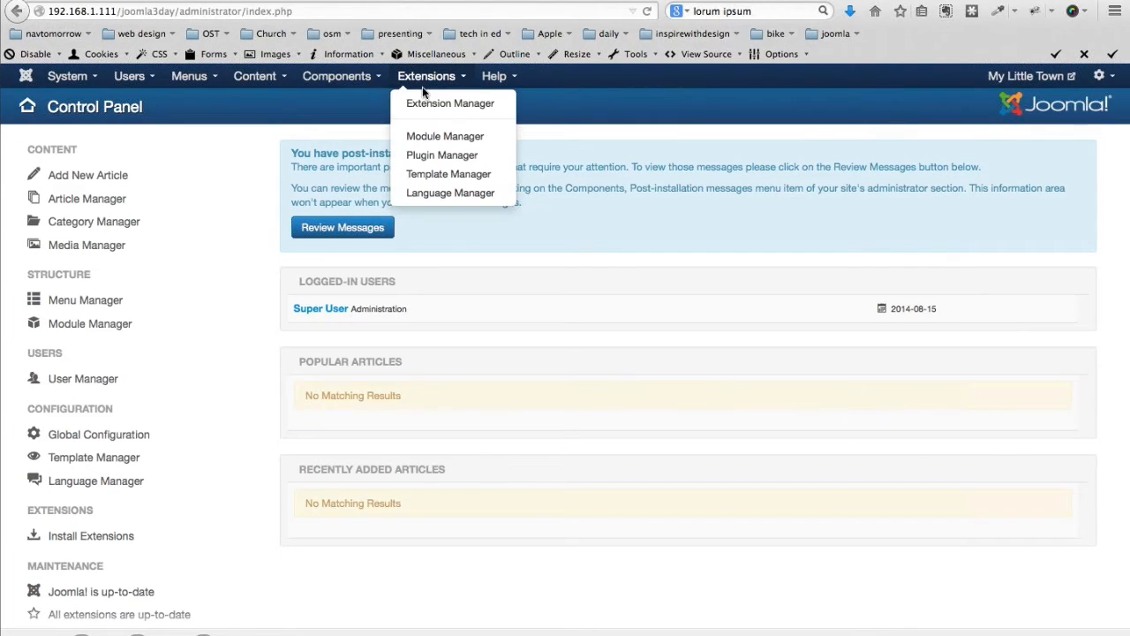
click(427, 104)
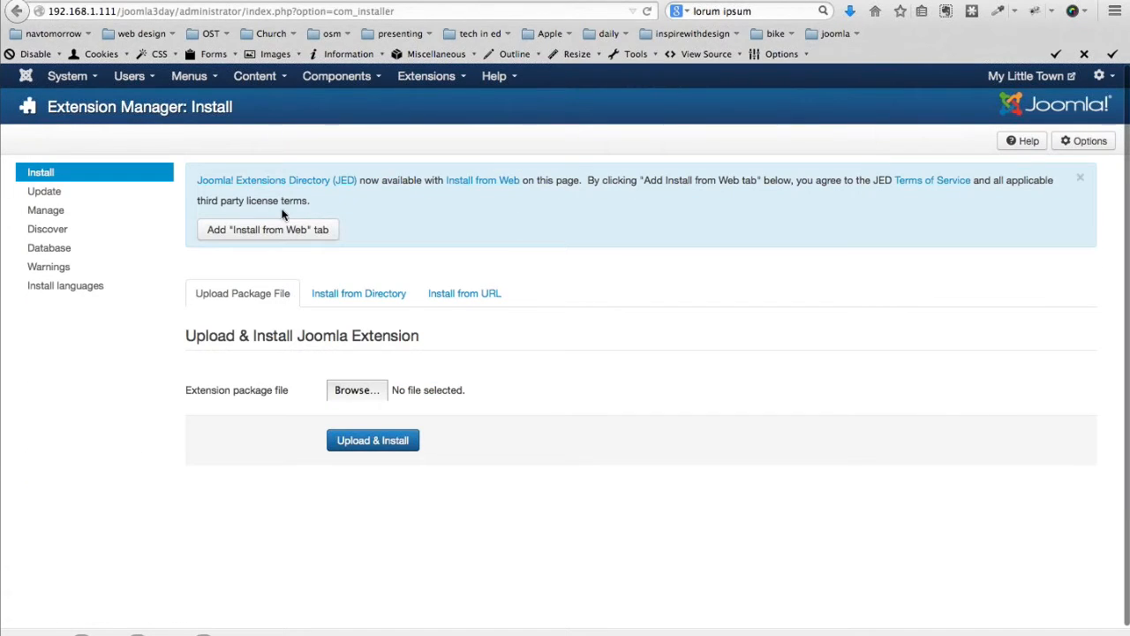
click(244, 231)
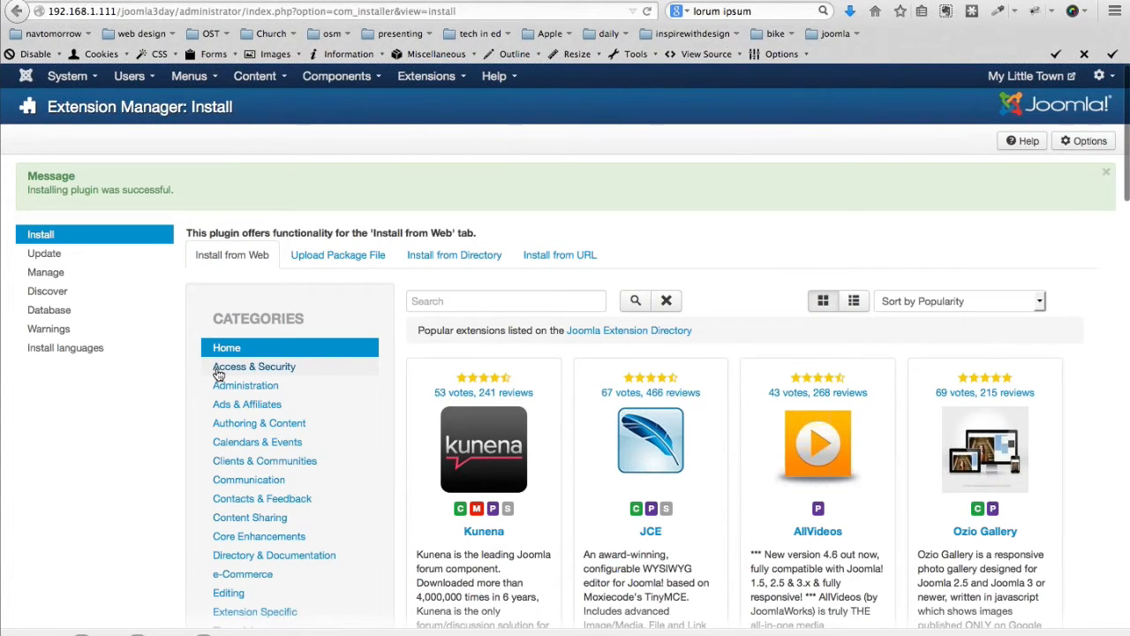
scroll(613, 319, down, 3)
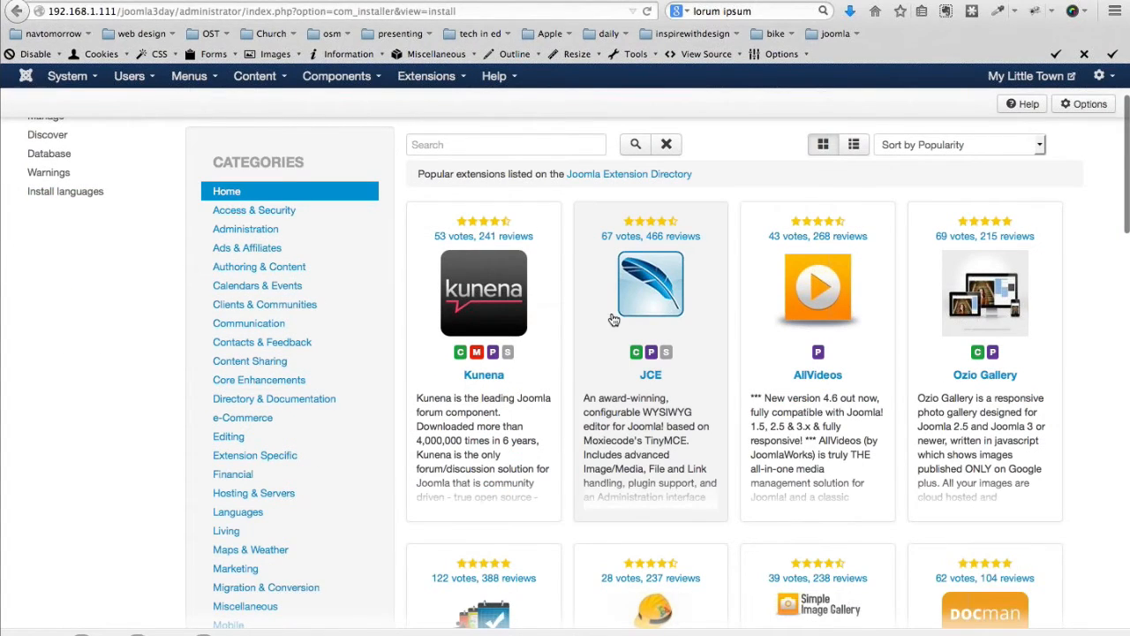
click(614, 320)
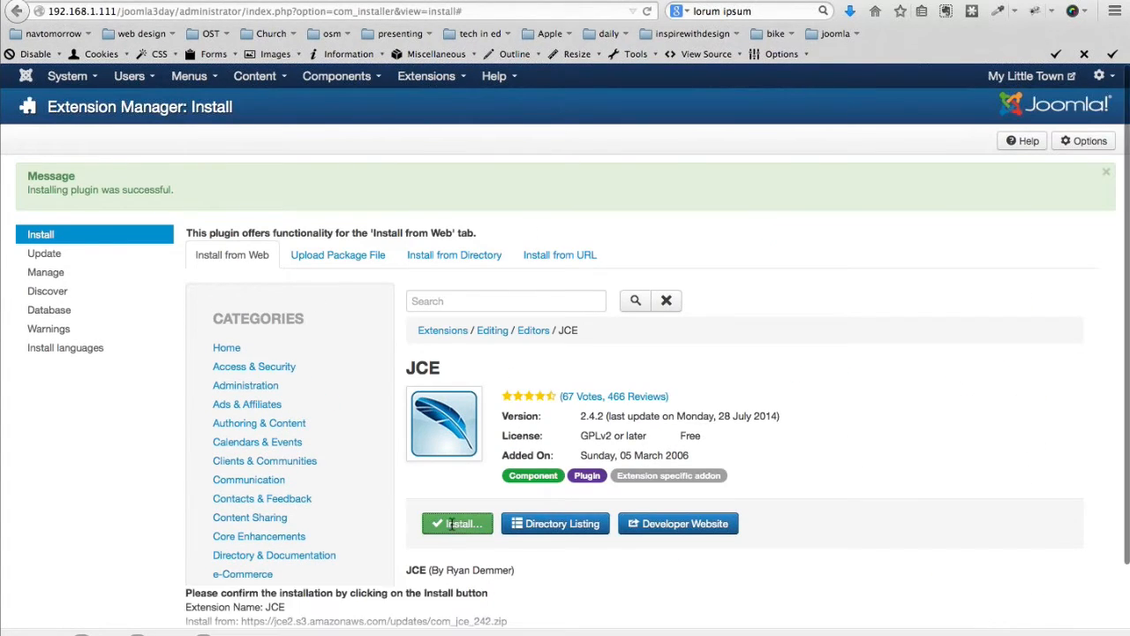
Install JCE Editor 2.4.2 from the directory and return to the installer page
click(350, 365)
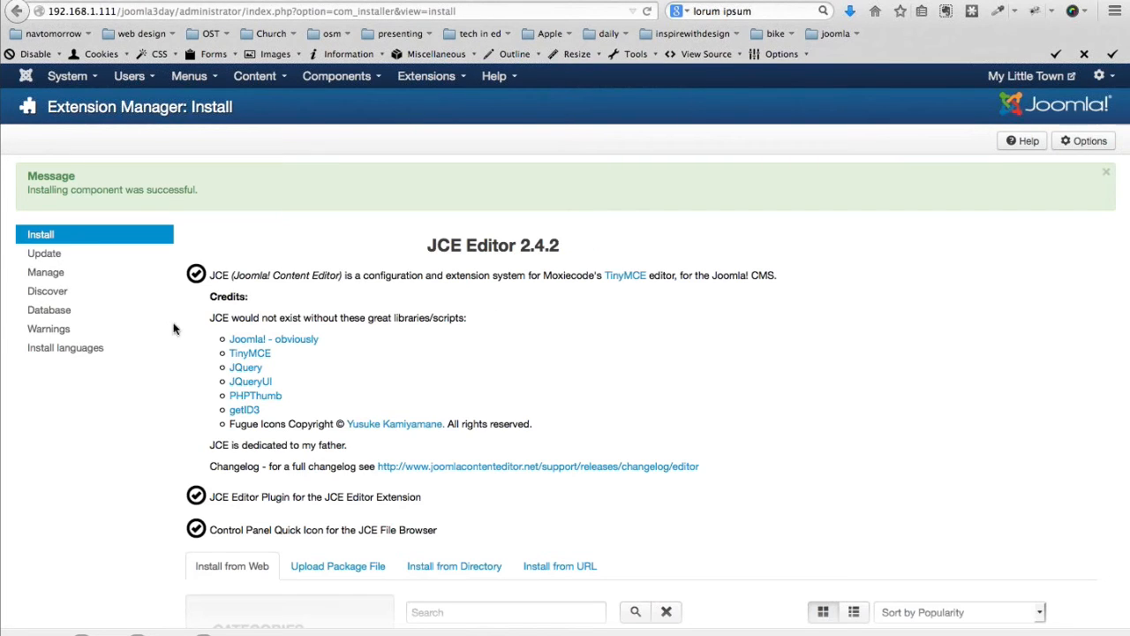
click(38, 236)
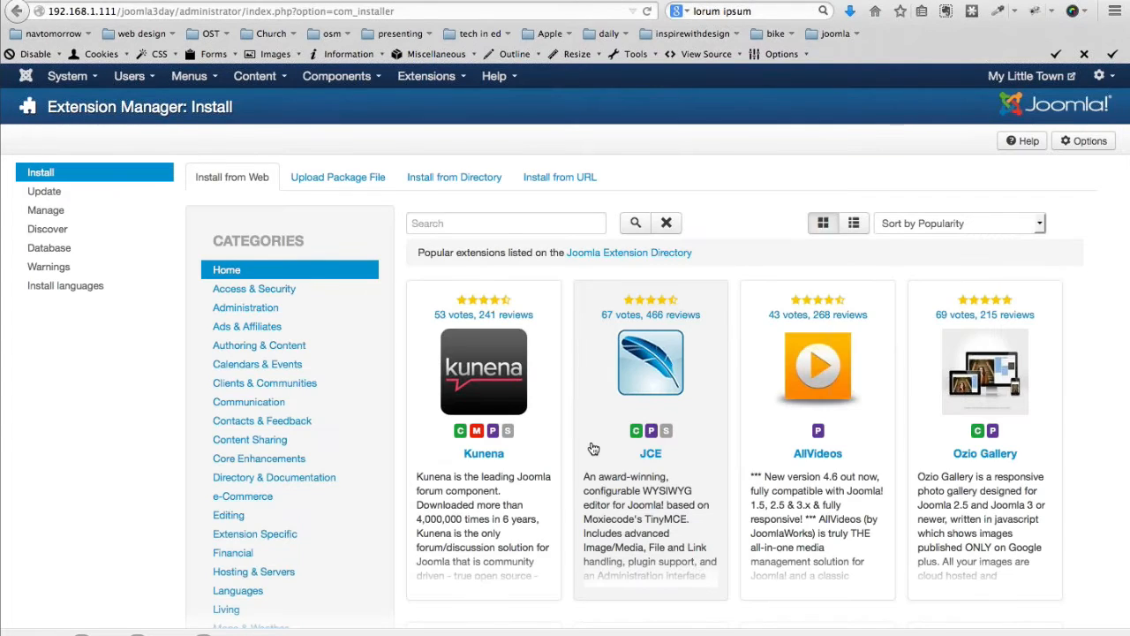
Upload and install the OSTimer module and the com_oscontent_1.9.2.zip component package
click(340, 183)
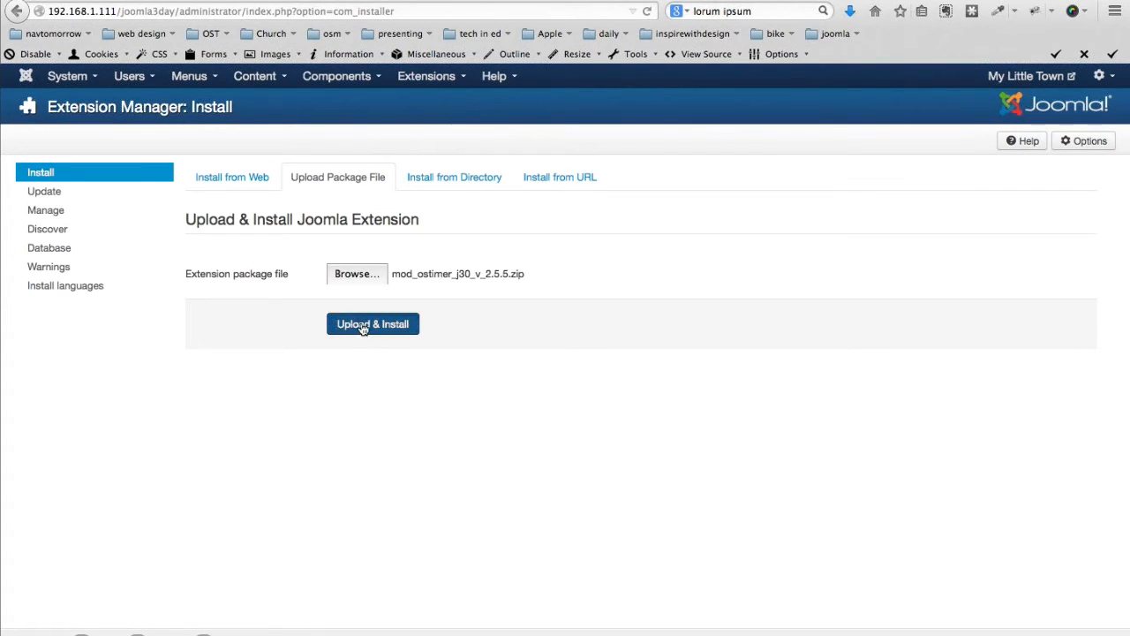
click(362, 326)
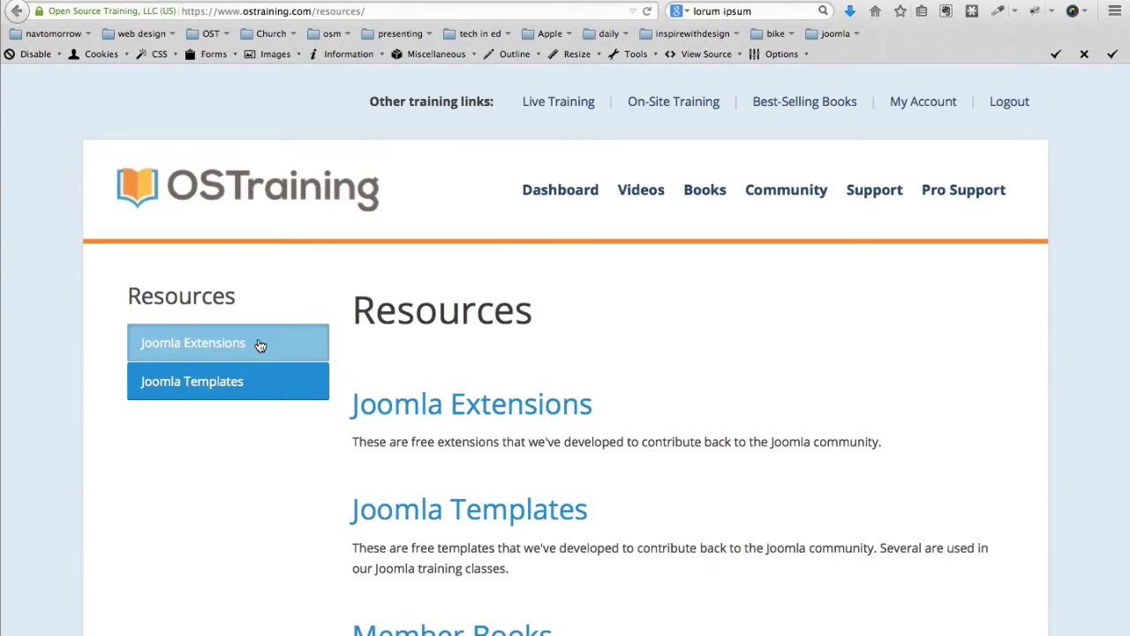
scroll(371, 398, down, 2)
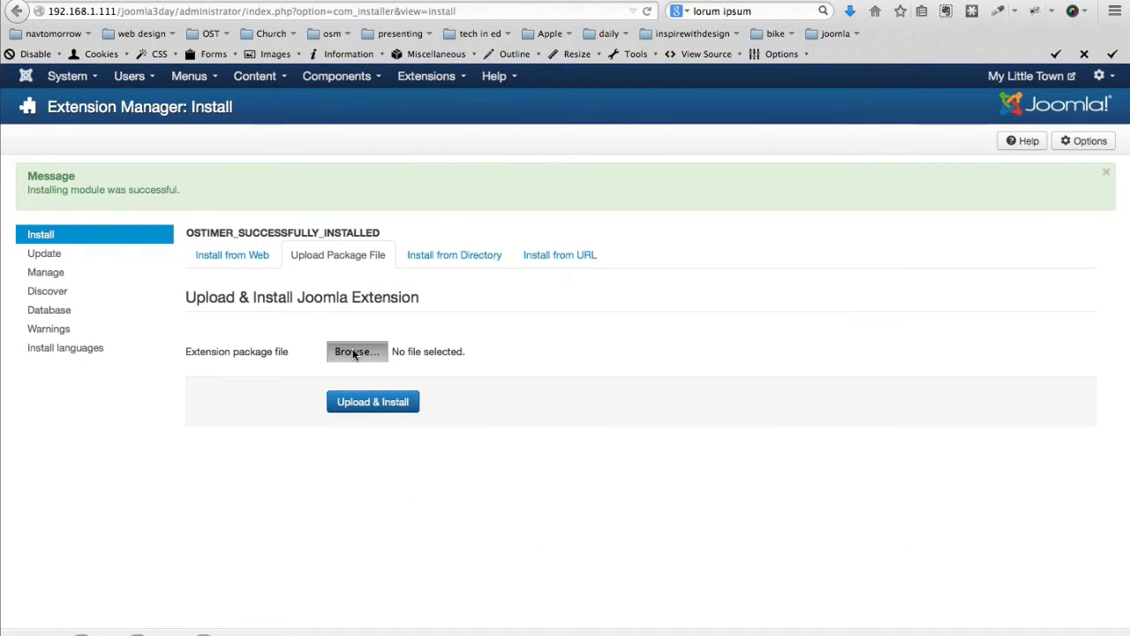
click(353, 351)
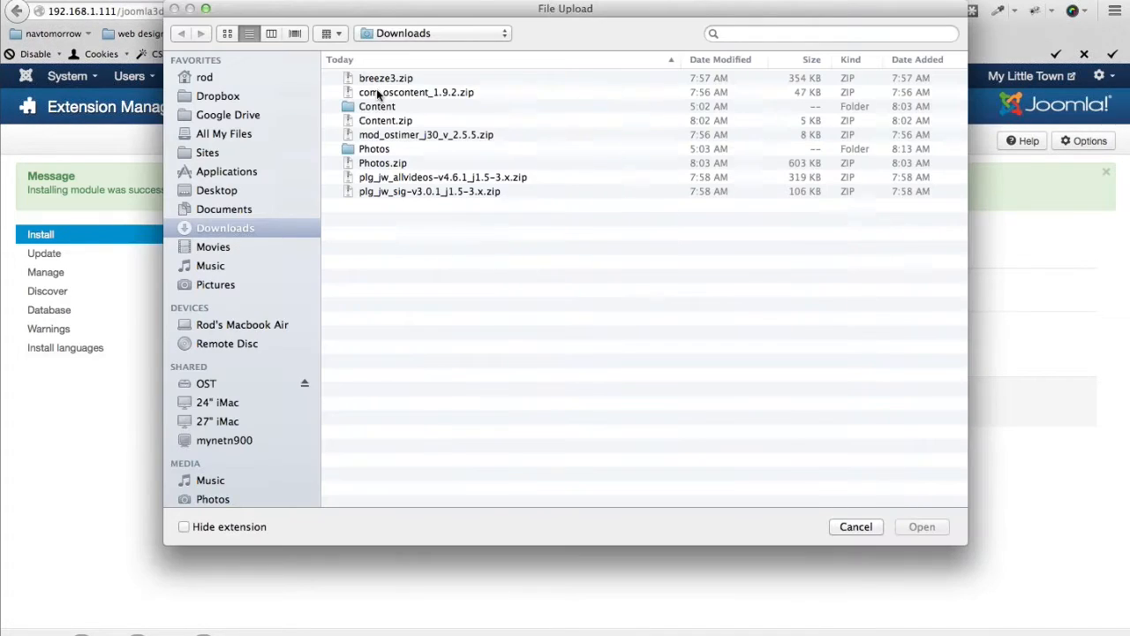
click(378, 93)
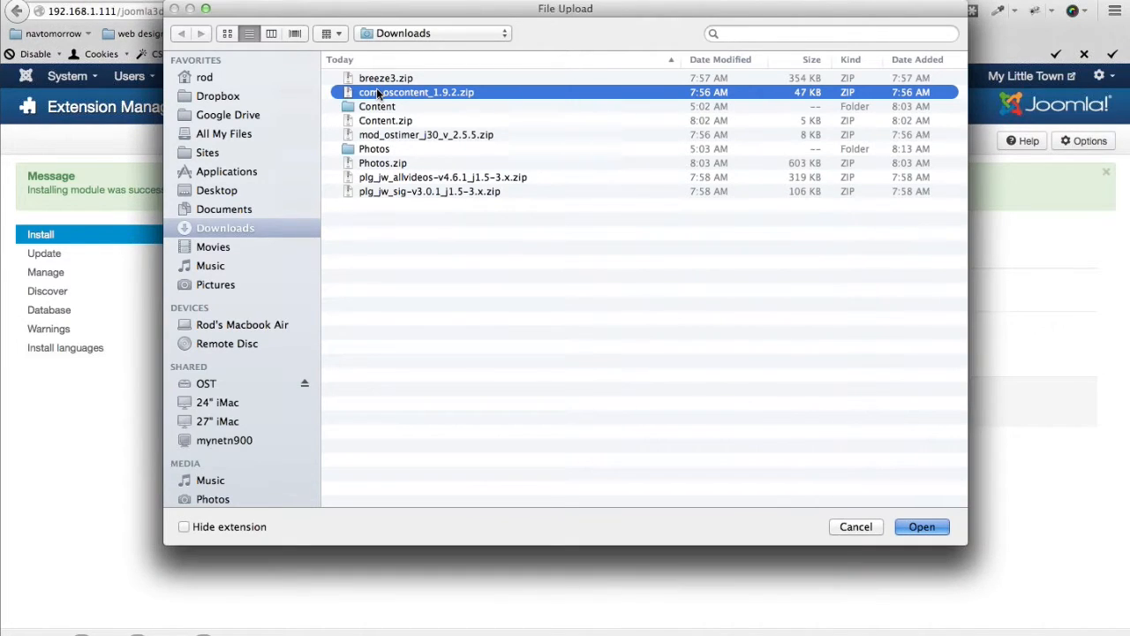
double_click(378, 93)
click(372, 402)
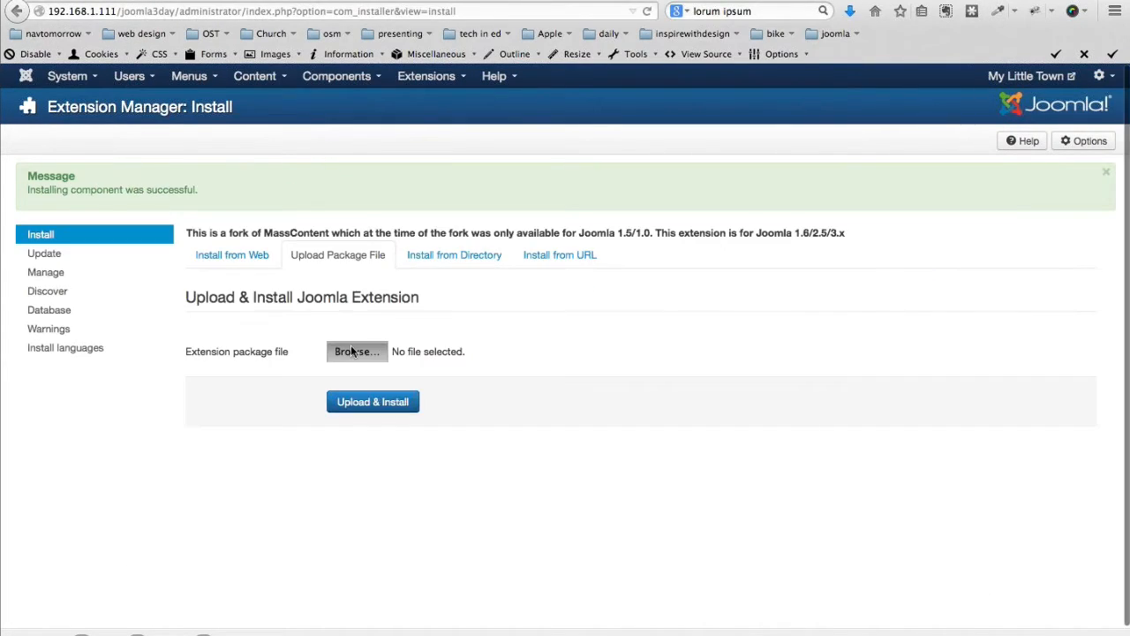
Upload and install the AllVideos plugin and the Simple Image Gallery plugin package
click(286, 350)
click(371, 178)
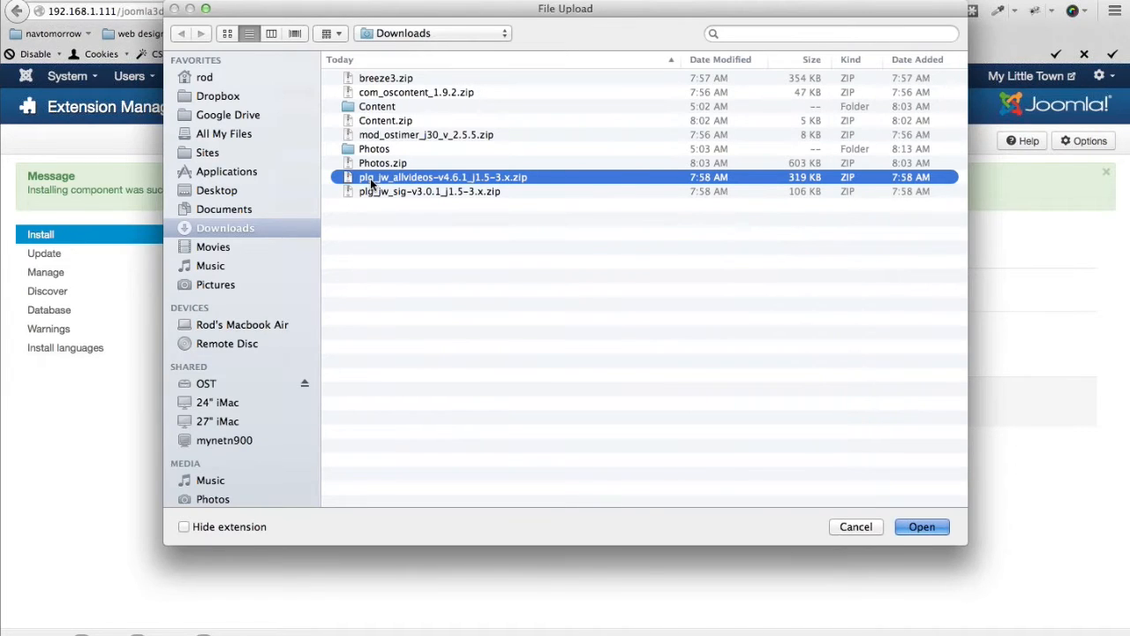
double_click(371, 178)
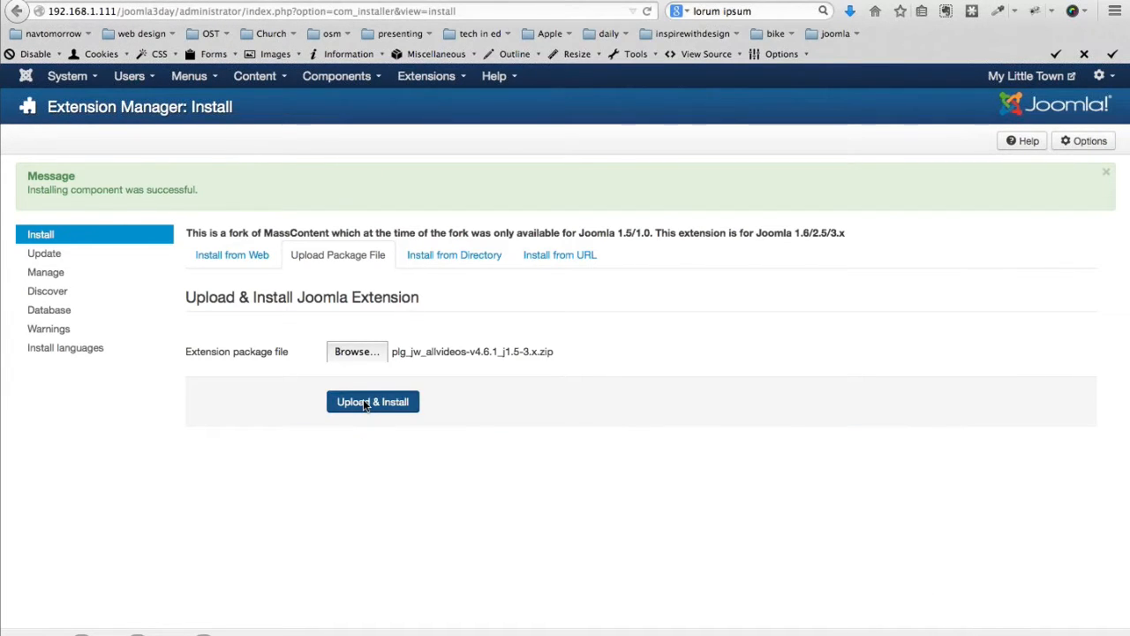
click(366, 405)
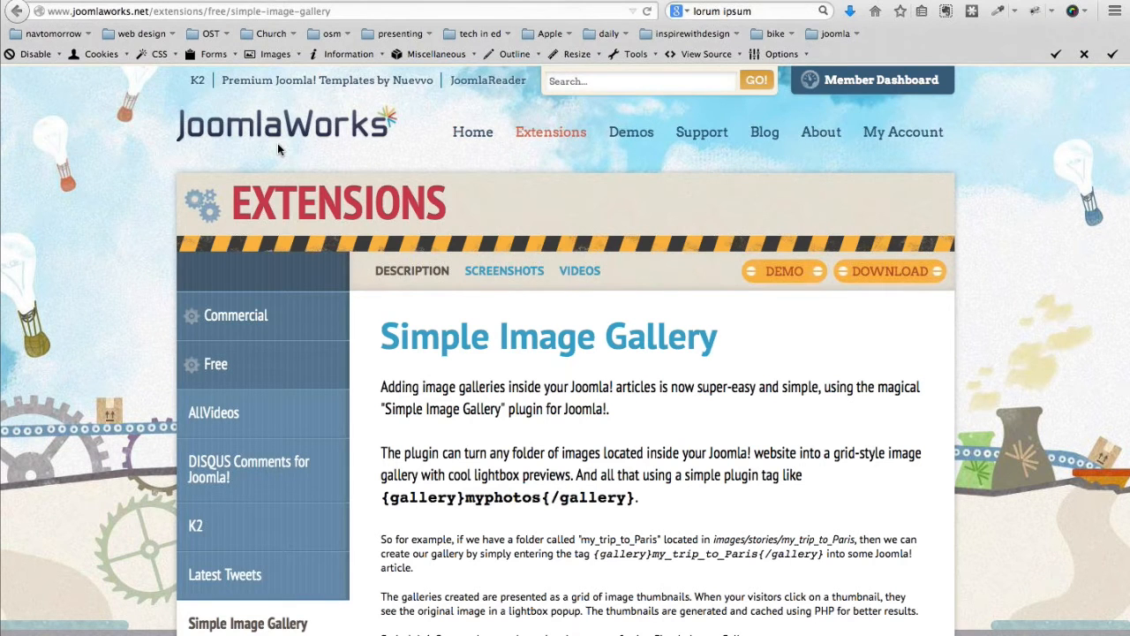
mouse_move(551, 132)
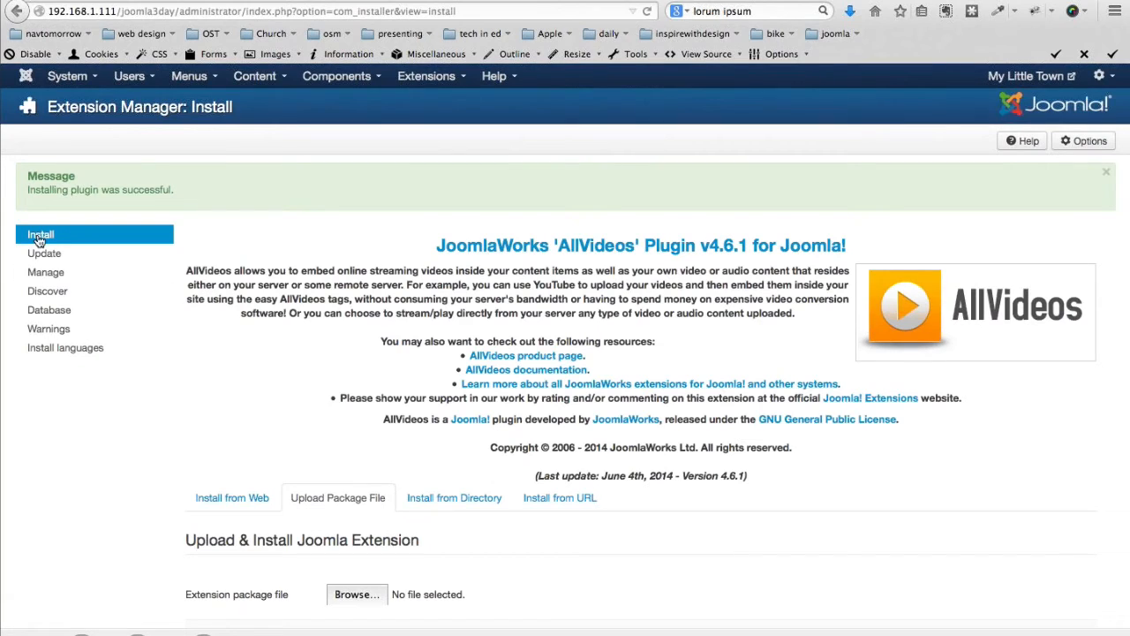
click(38, 240)
click(347, 270)
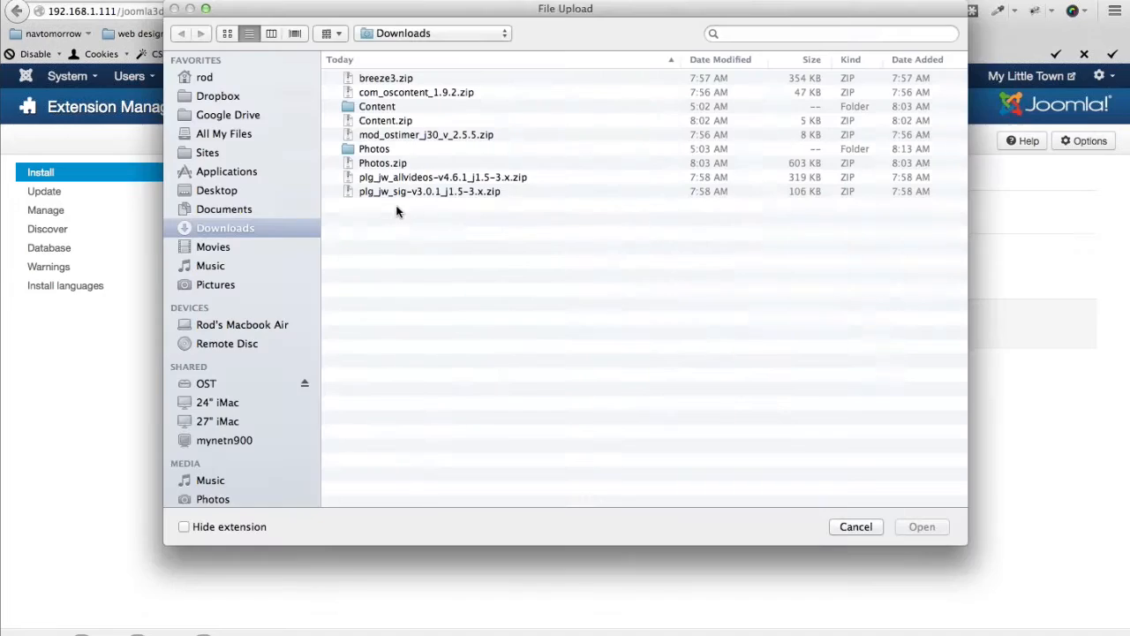
double_click(388, 193)
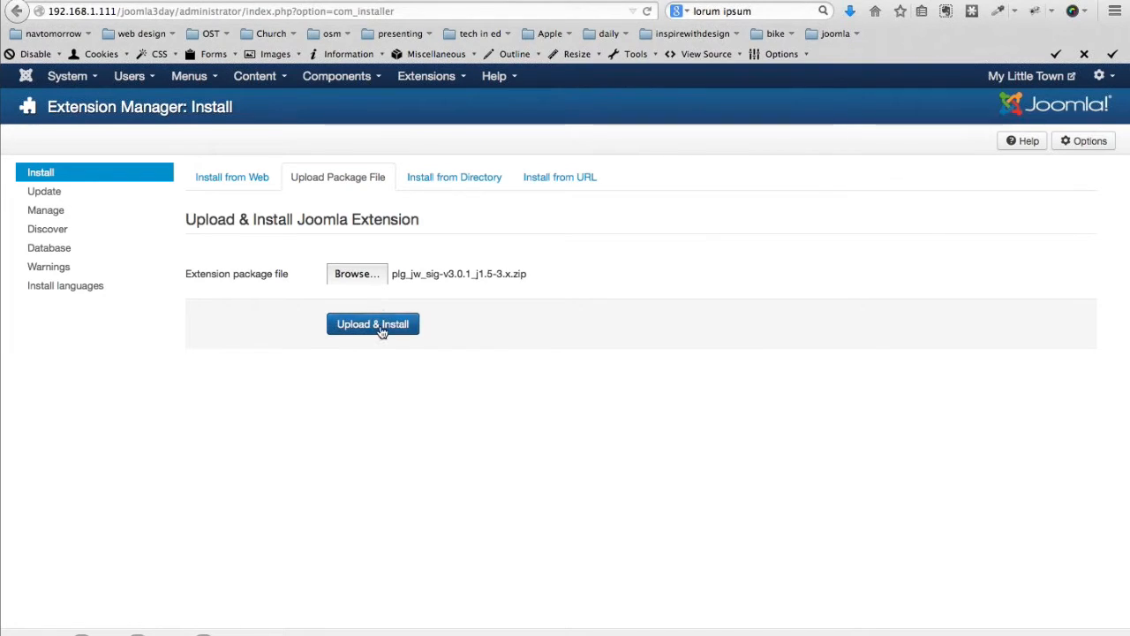
click(382, 331)
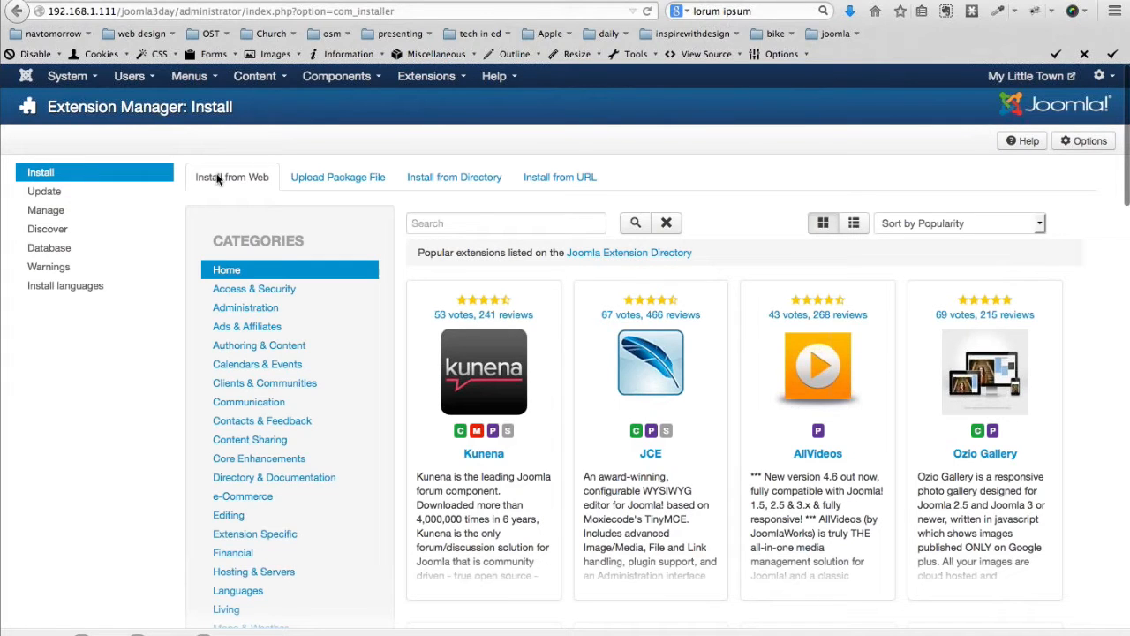
Install JEvents 3.1.29 from the directory and review its installed modules and plugins
scroll(673, 364, down, 5)
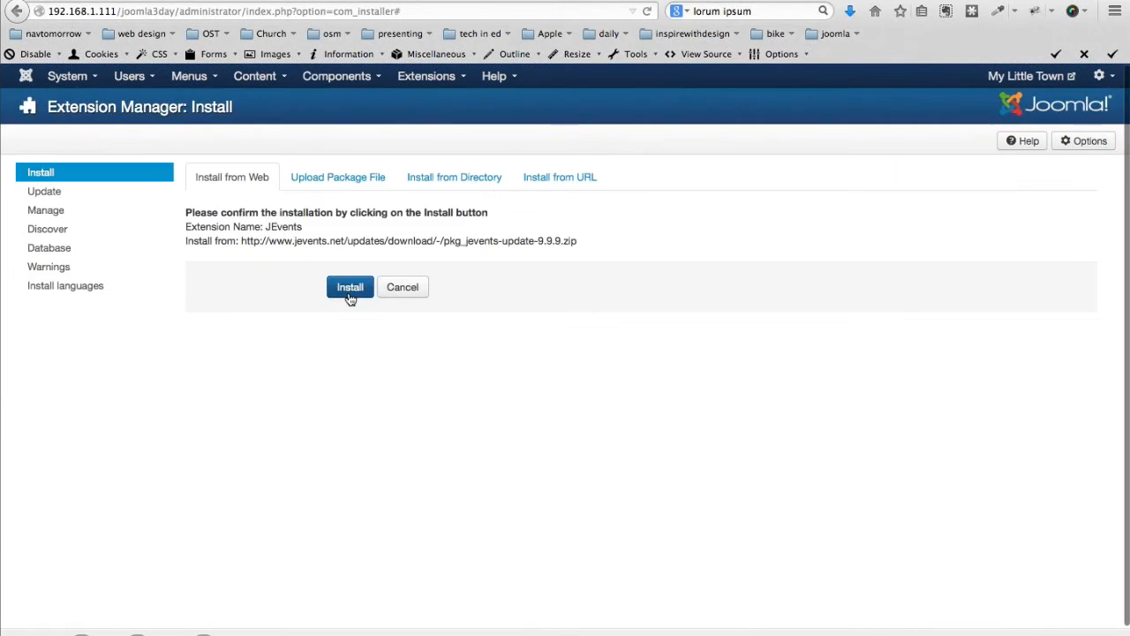
click(350, 291)
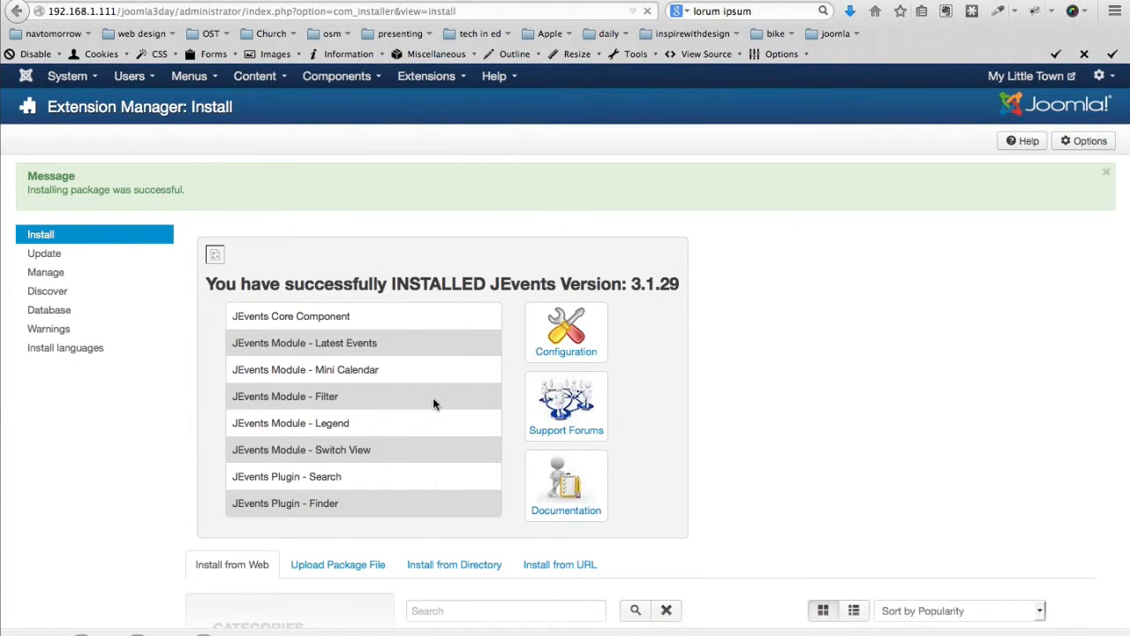
scroll(433, 403, down, 1)
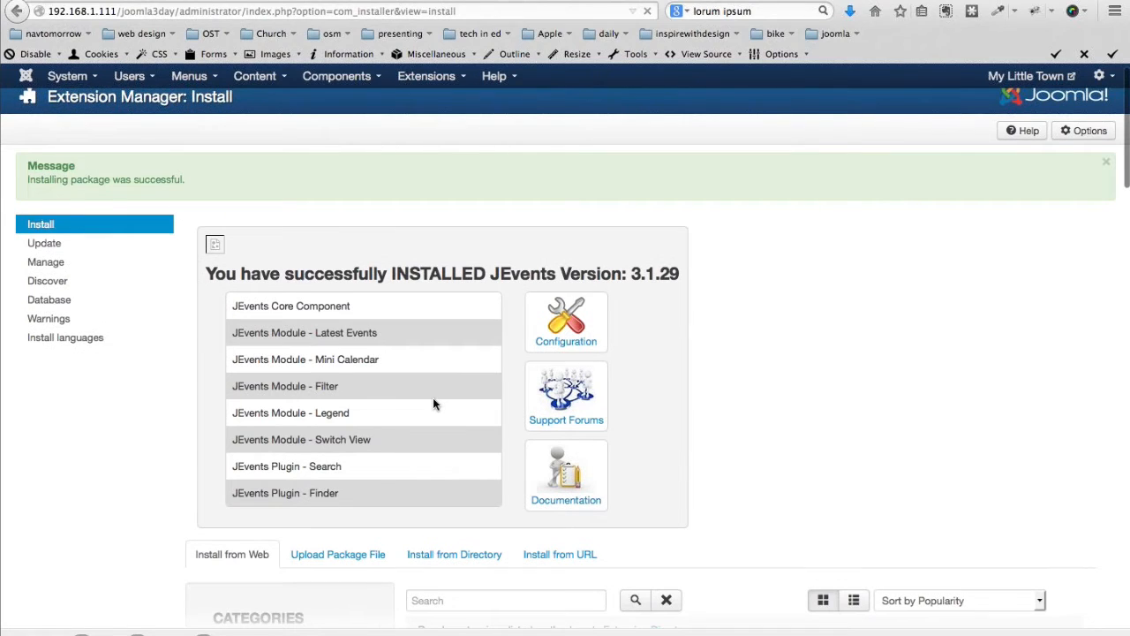
scroll(433, 403, down, 3)
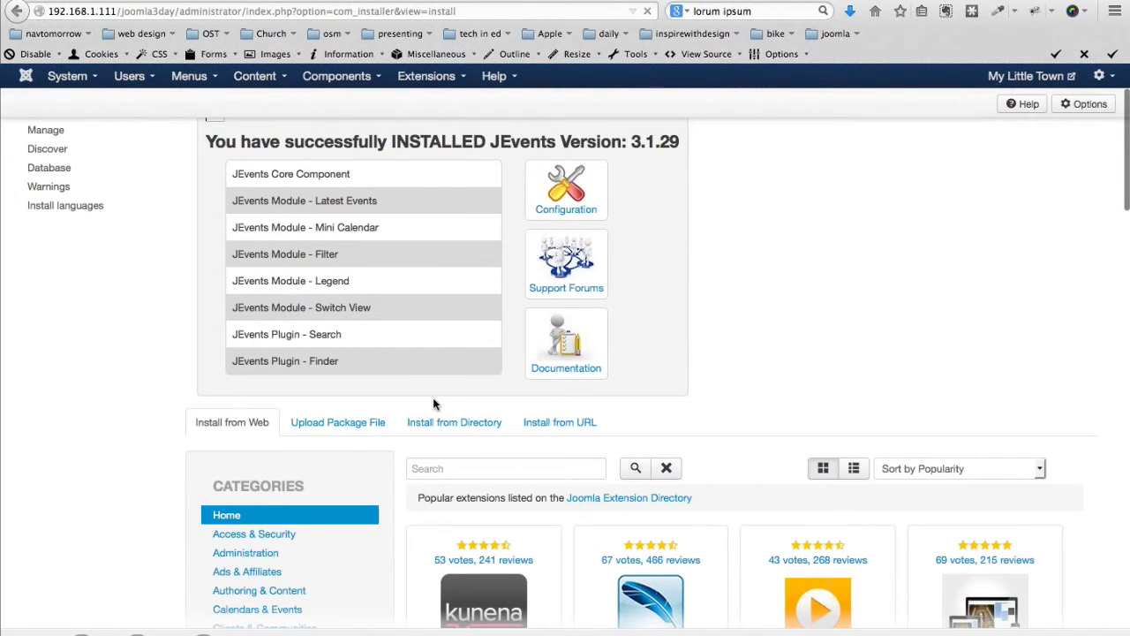
scroll(432, 404, down, 5)
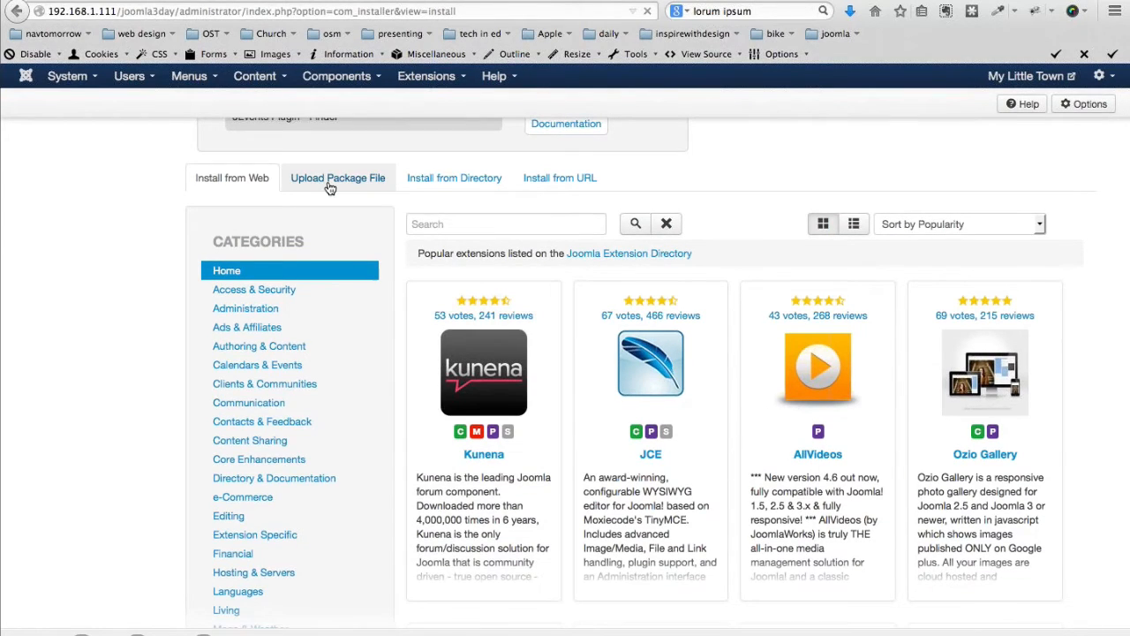
scroll(301, 181, up, 9)
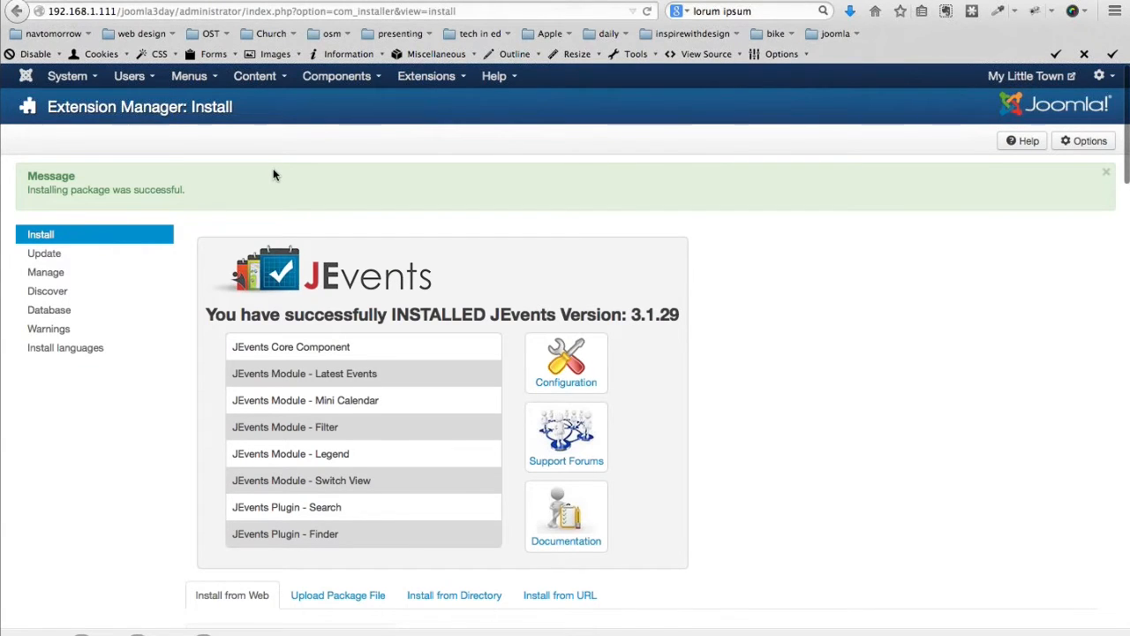
Set Default Editor to Editor - JCE in Global Configuration and save it
click(68, 78)
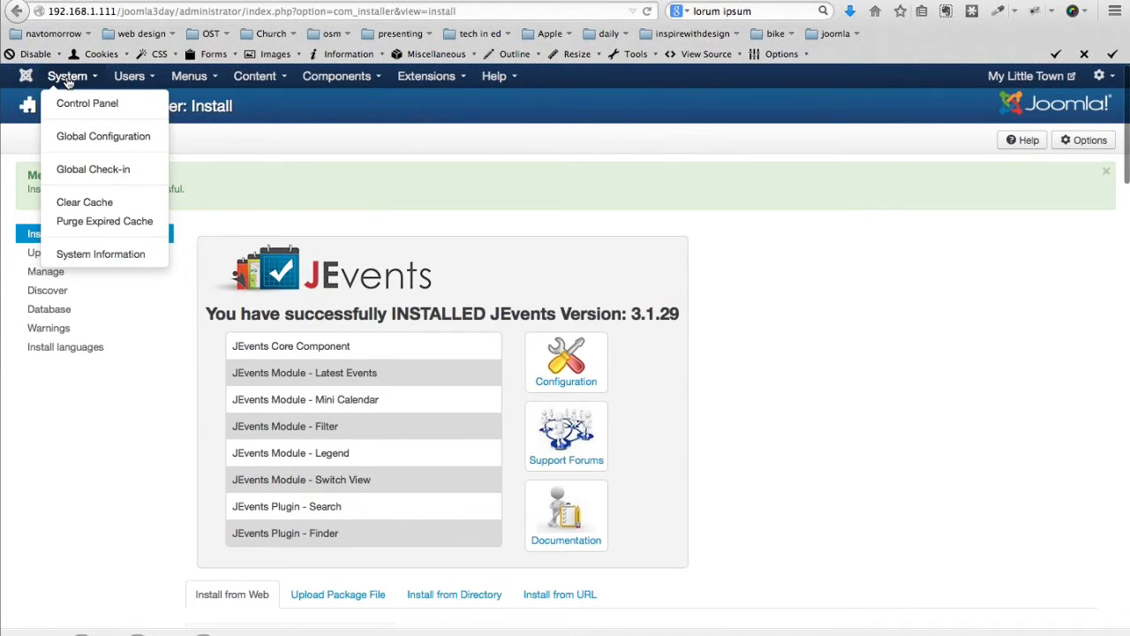
click(103, 136)
click(413, 509)
click(442, 525)
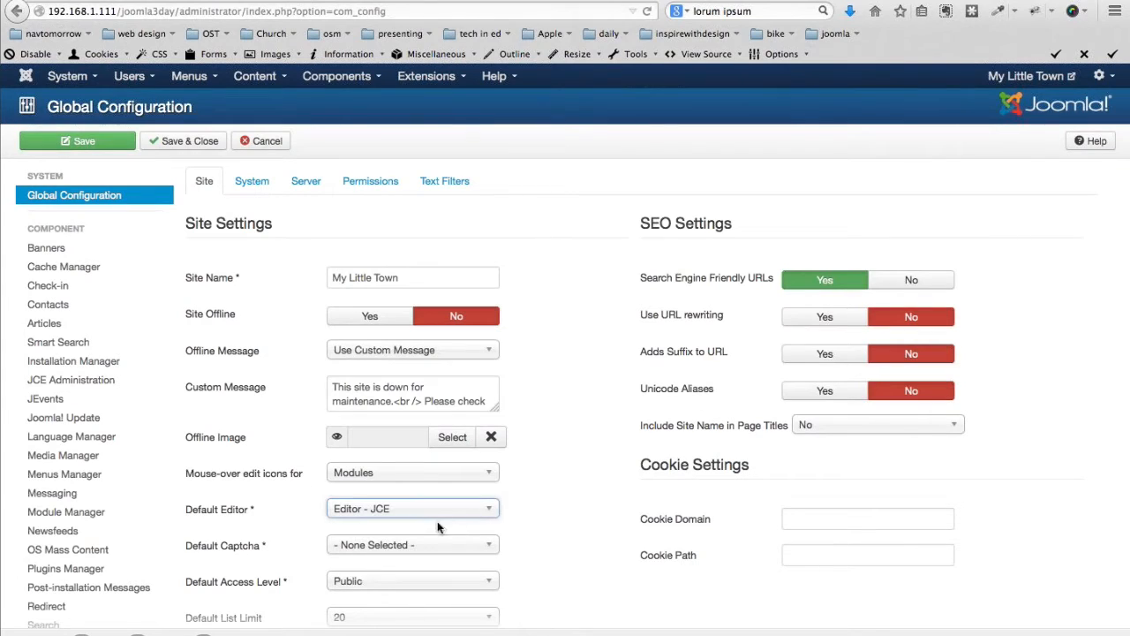
click(190, 143)
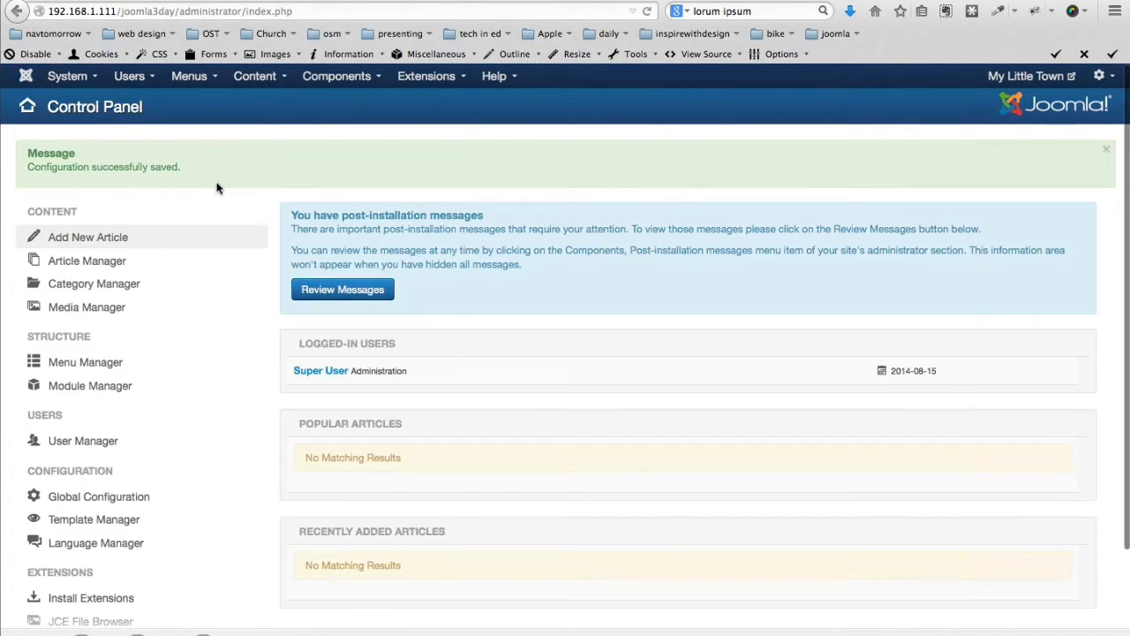
click(337, 76)
mouse_move(344, 143)
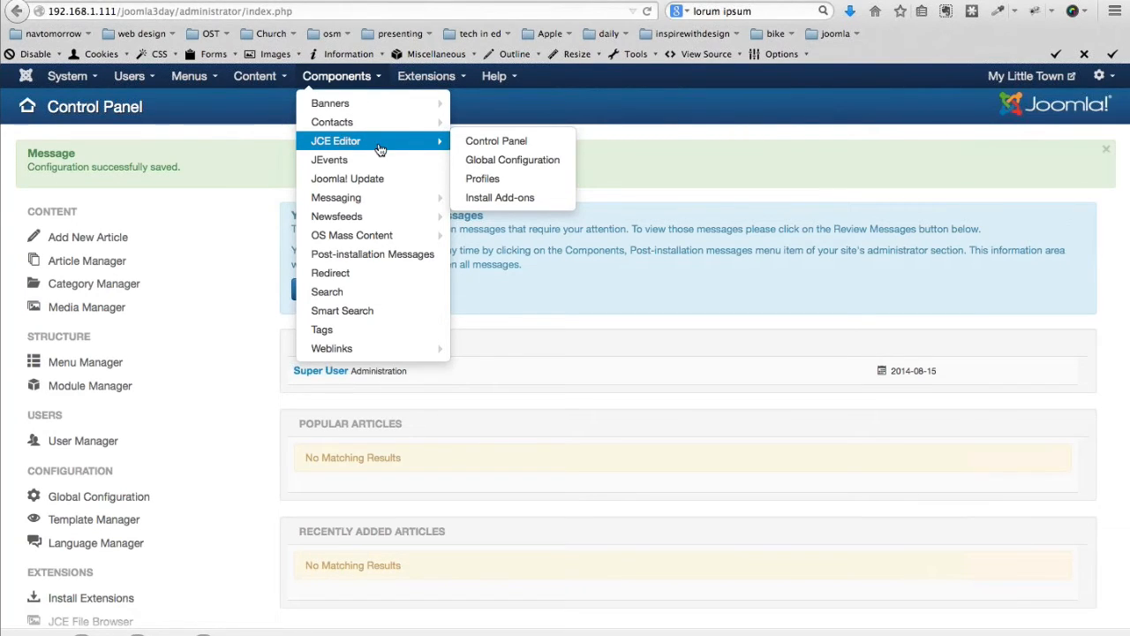
Set Editor Styles to Default in JCE's Editor Global Configuration
click(477, 142)
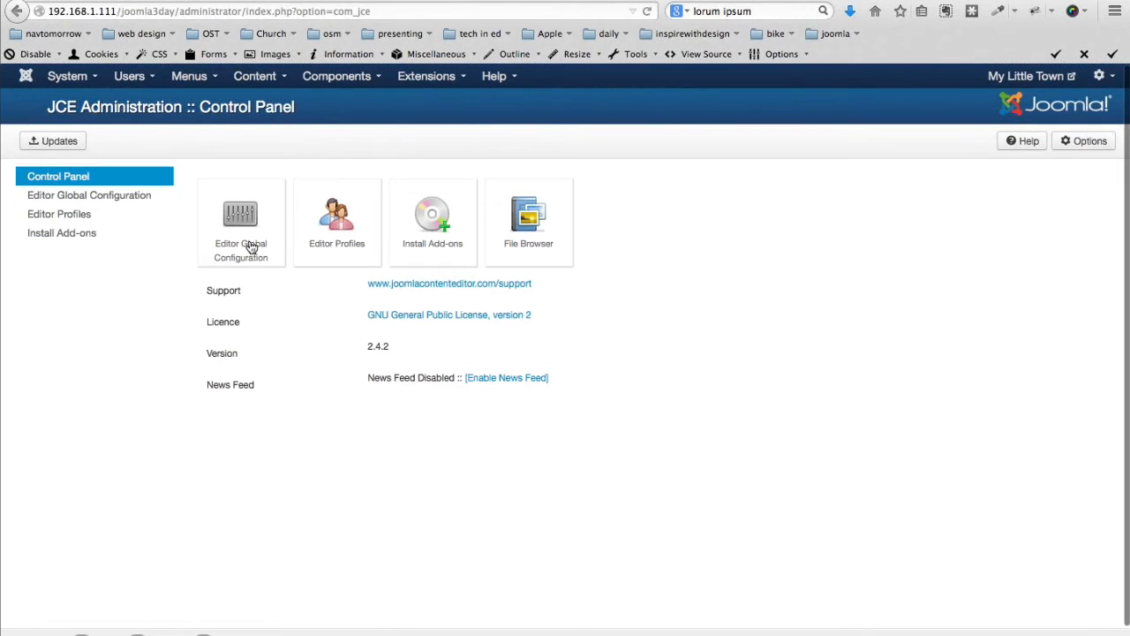
click(246, 221)
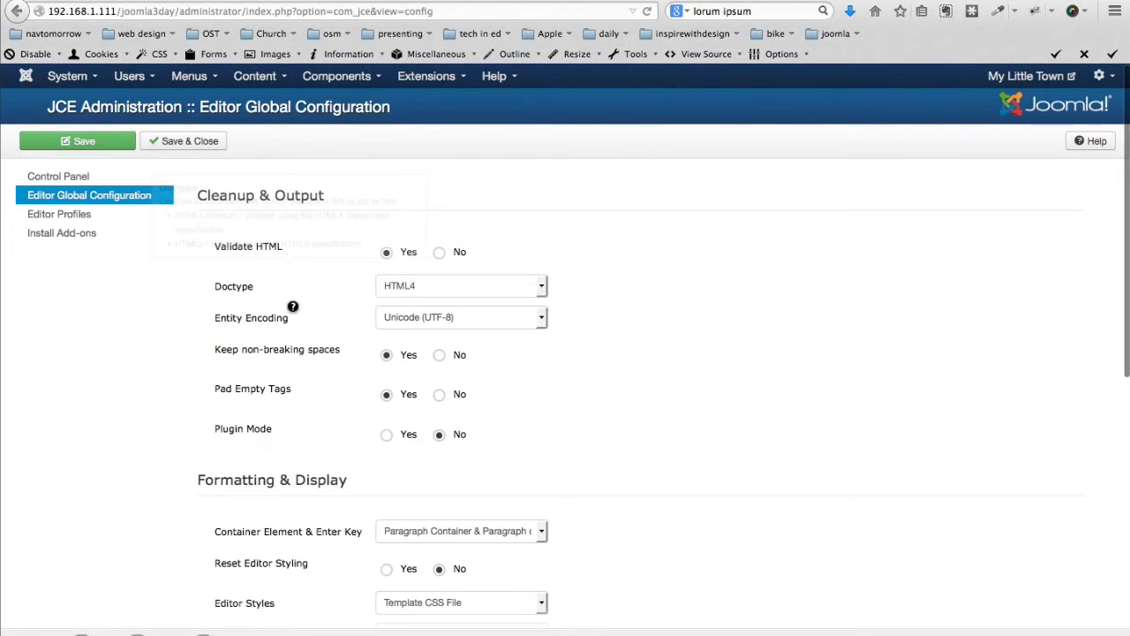
scroll(292, 307, down, 3)
scroll(379, 388, down, 1)
click(461, 446)
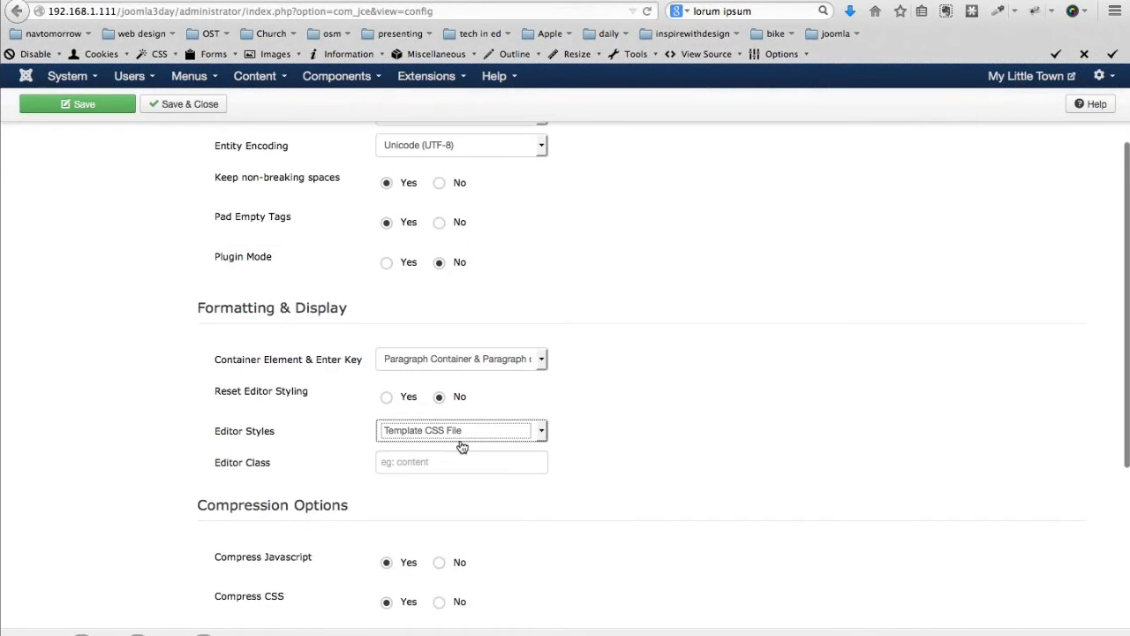
click(545, 430)
click(502, 464)
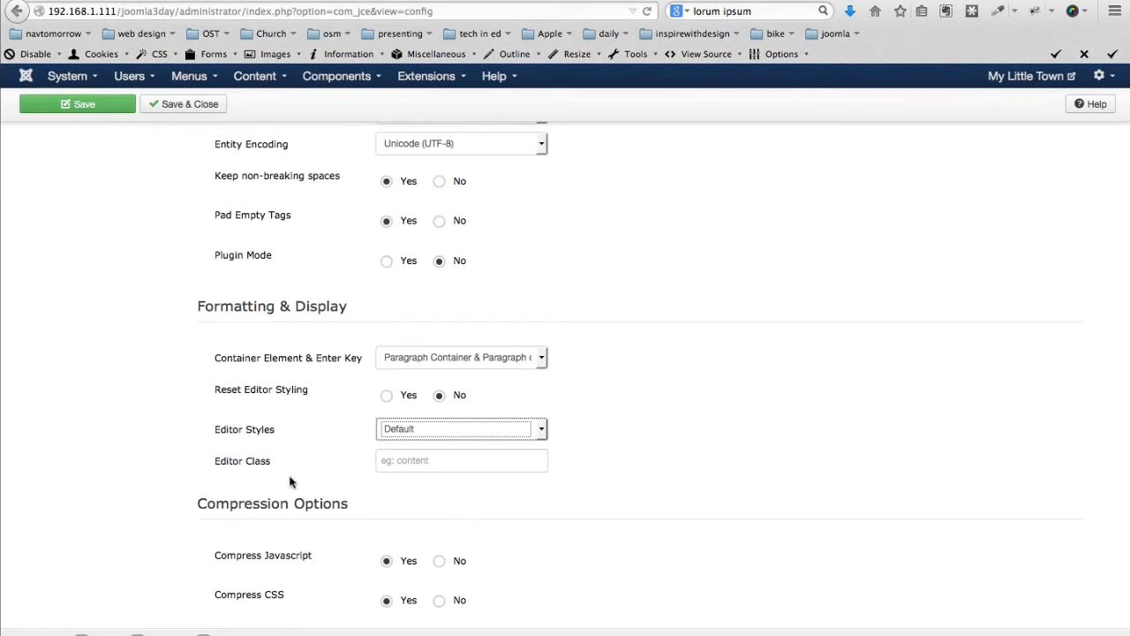
scroll(291, 481, up, 1)
scroll(290, 481, up, 3)
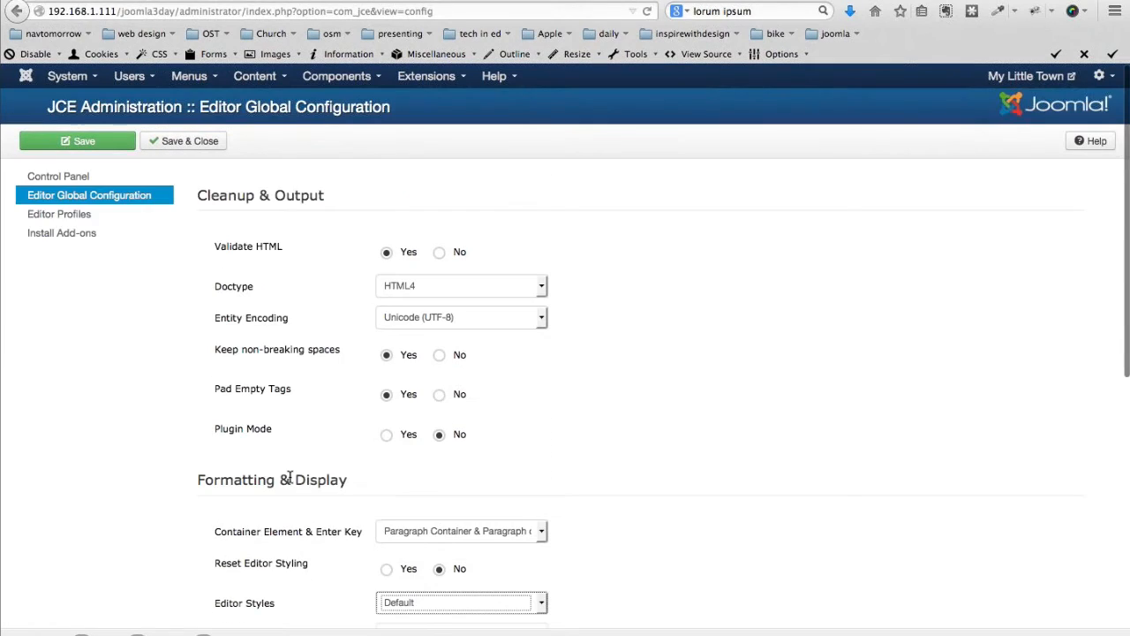
Check the Editor Profiles list, change a profile's state, then save the global configuration
click(61, 217)
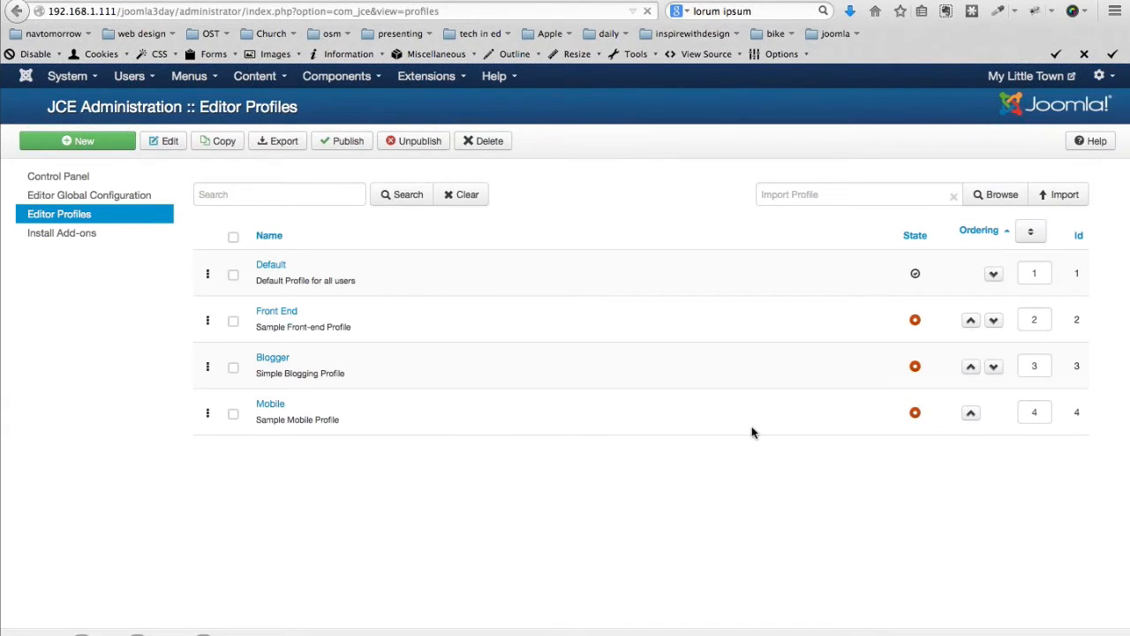
click(915, 274)
click(49, 196)
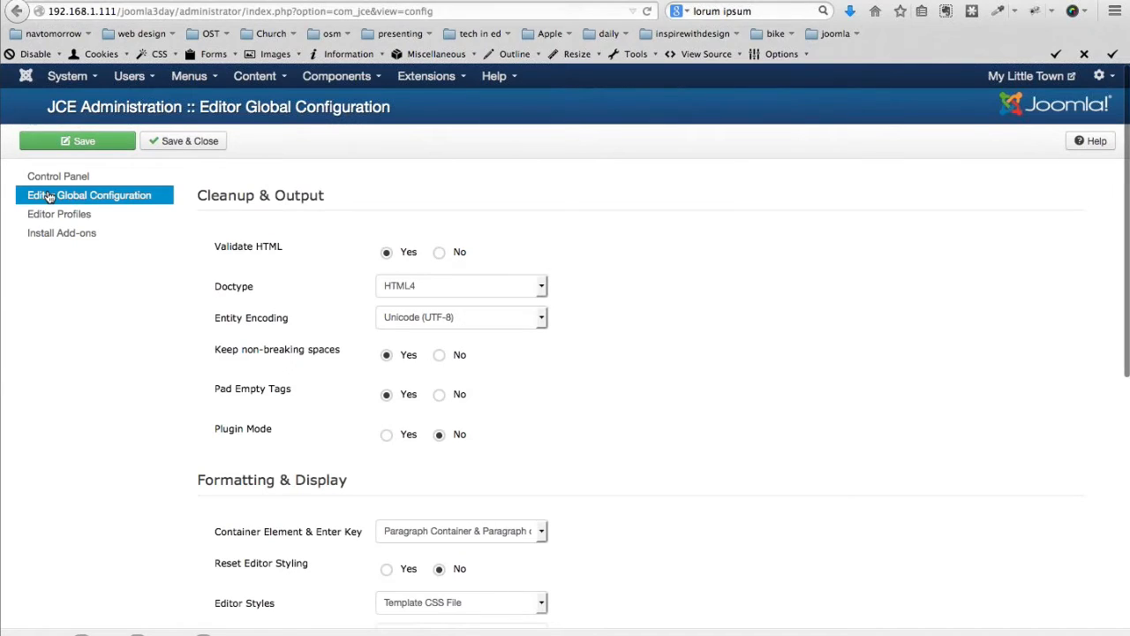
mouse_move(366, 399)
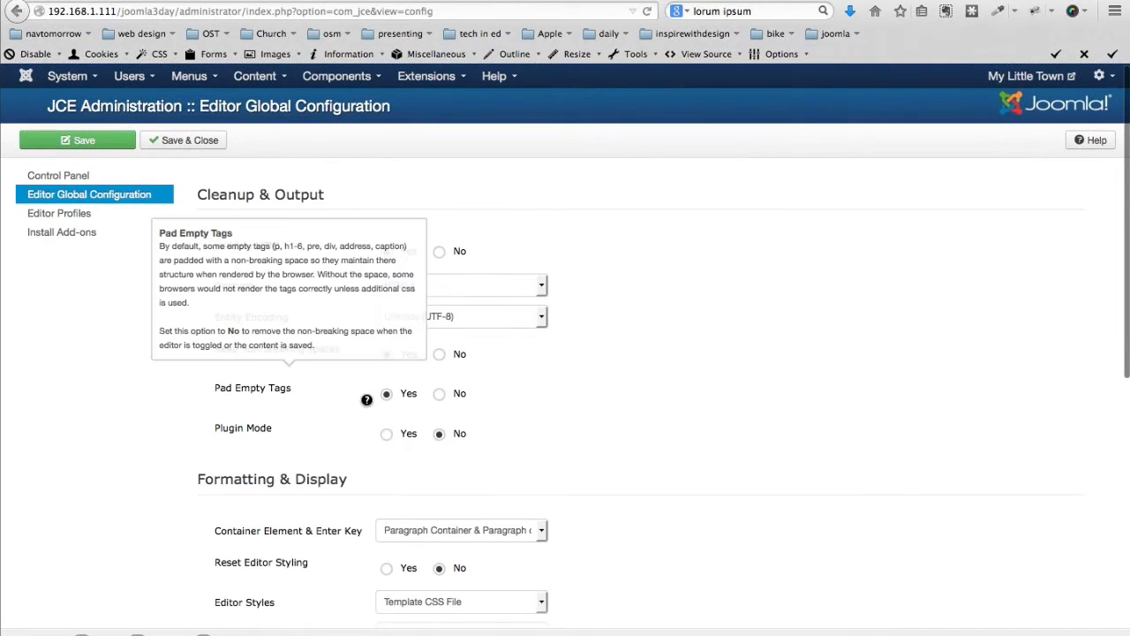
scroll(161, 350, down, 3)
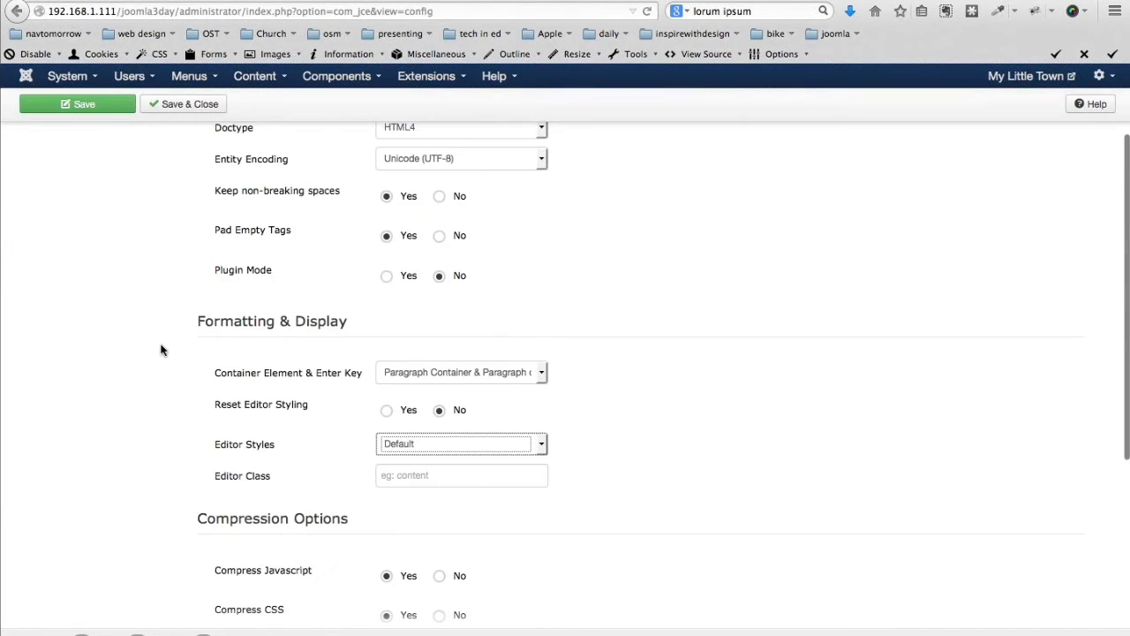
scroll(161, 350, up, 1)
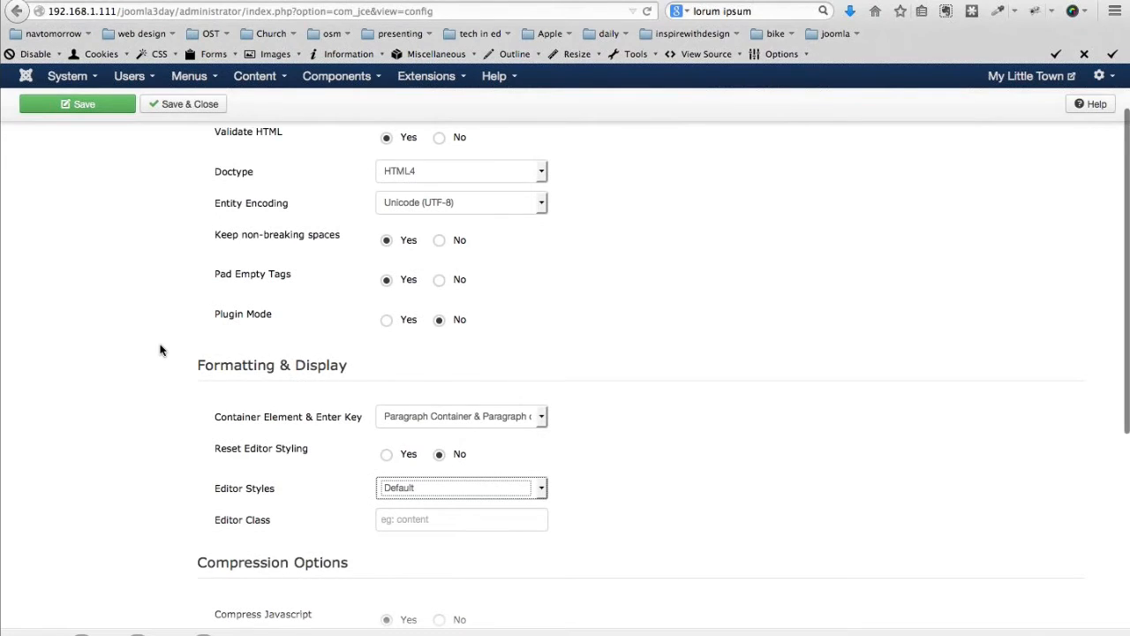
scroll(160, 351, up, 3)
click(192, 152)
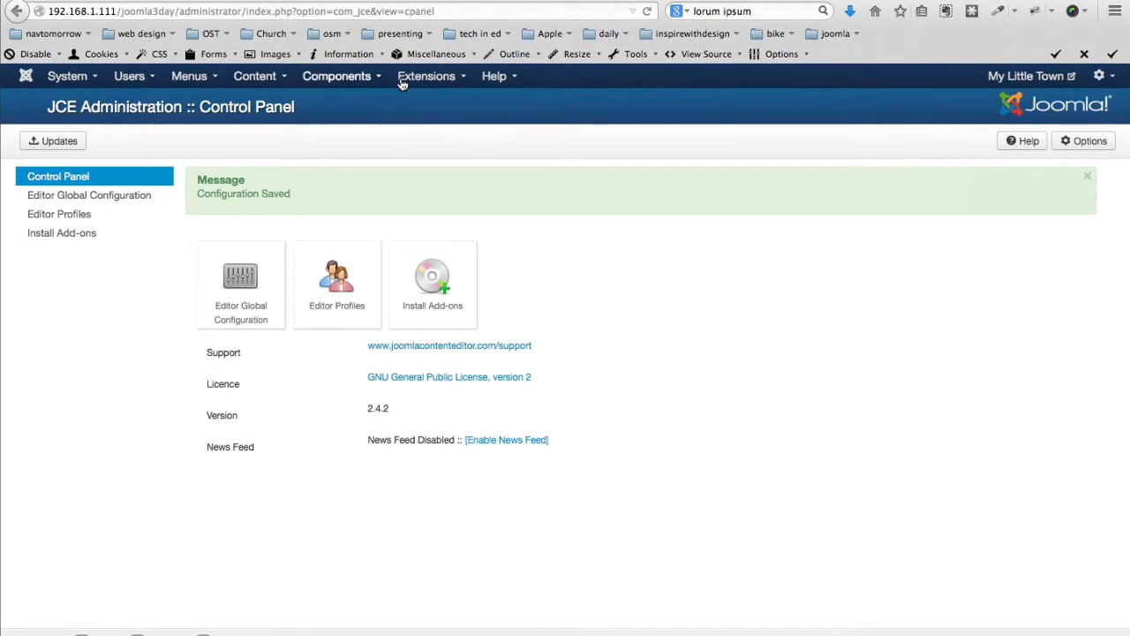
click(252, 78)
Open OS Mass Content's Create Categories form and enter About, Attractions and Transportation
mouse_move(250, 108)
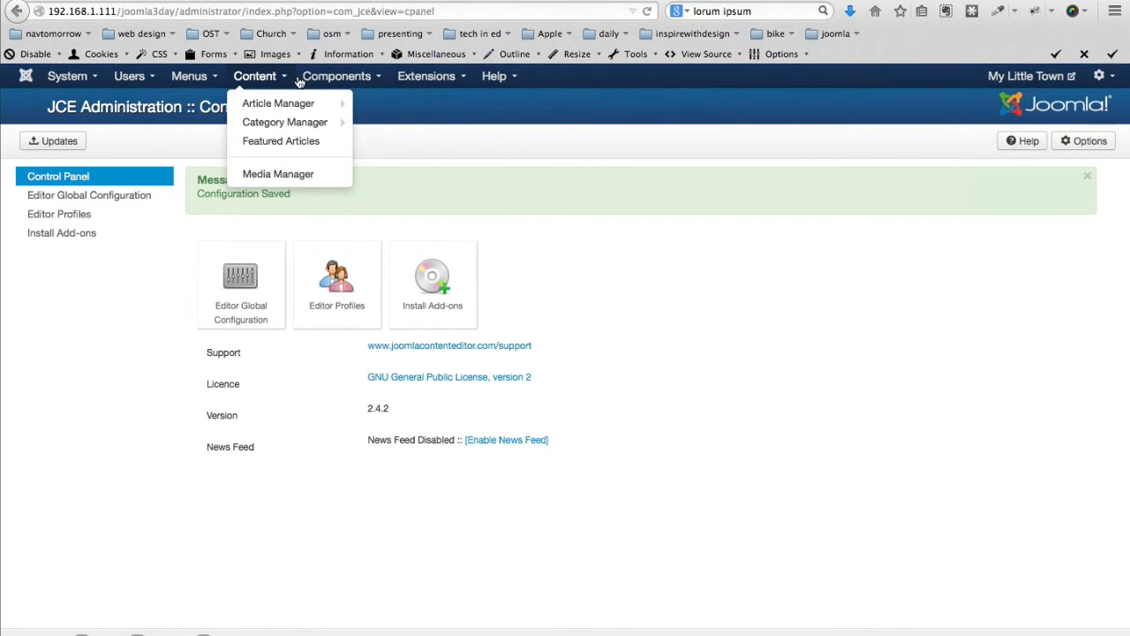
click(340, 78)
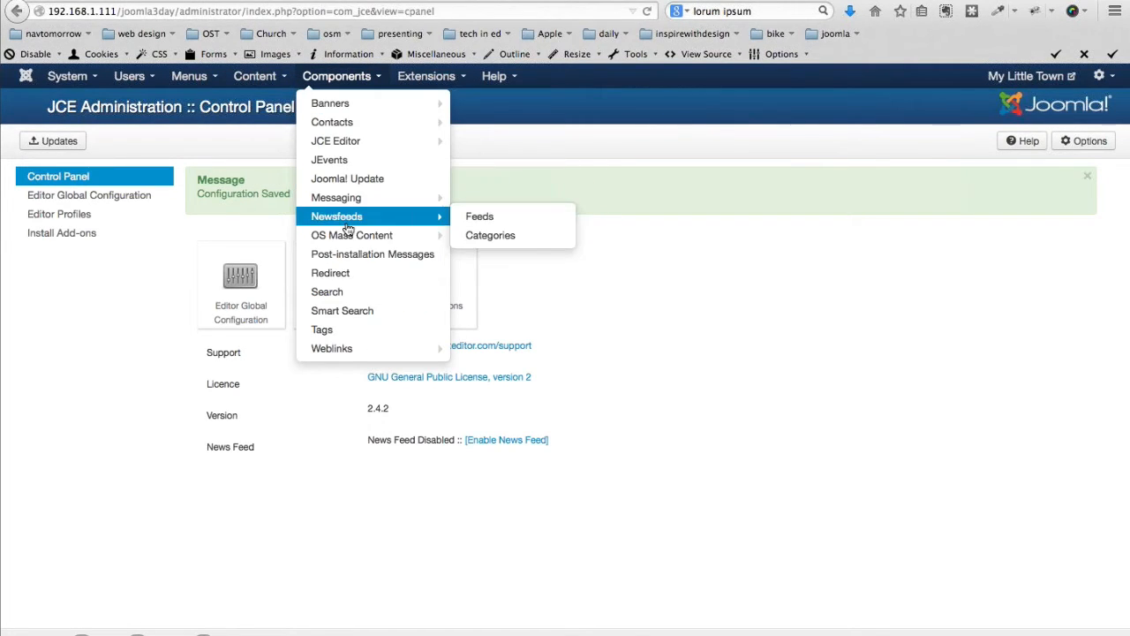
mouse_move(406, 235)
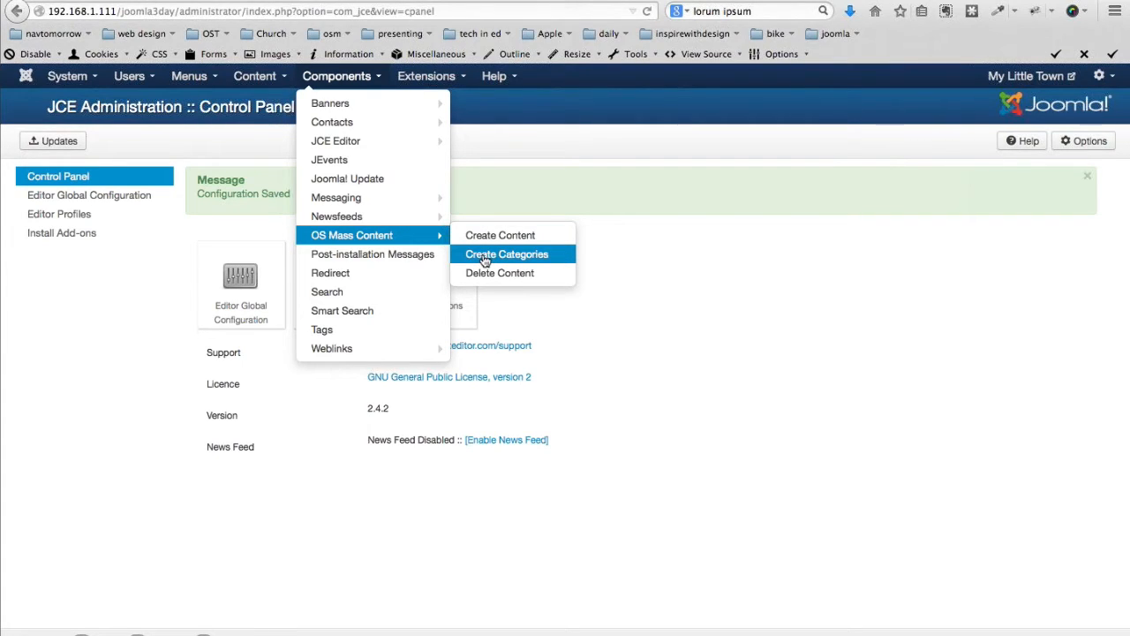
click(485, 258)
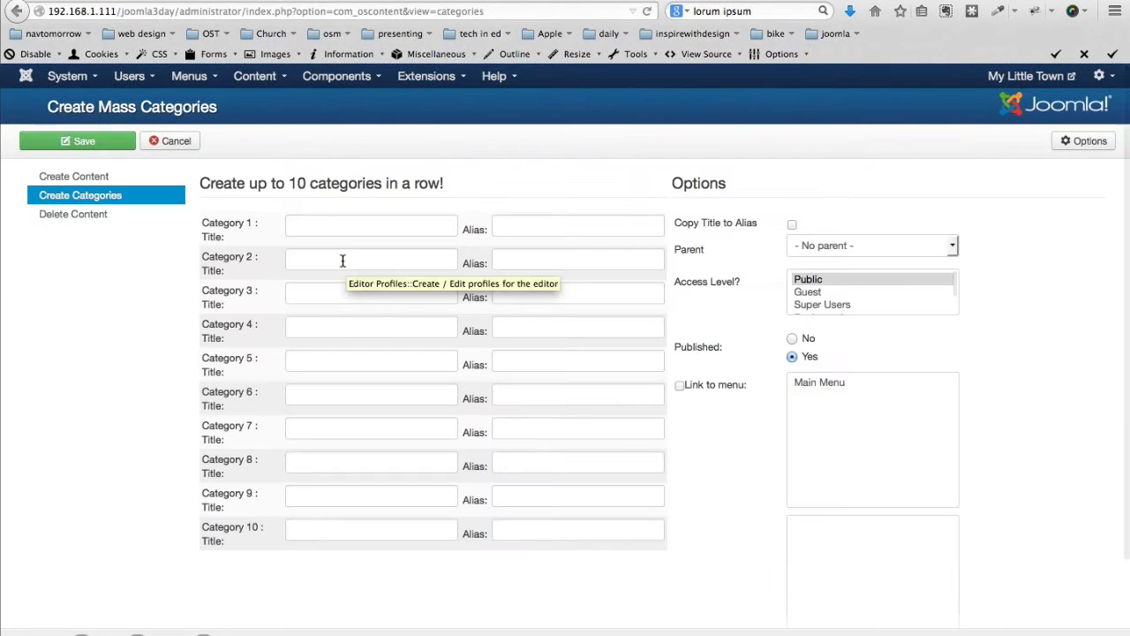
click(325, 224)
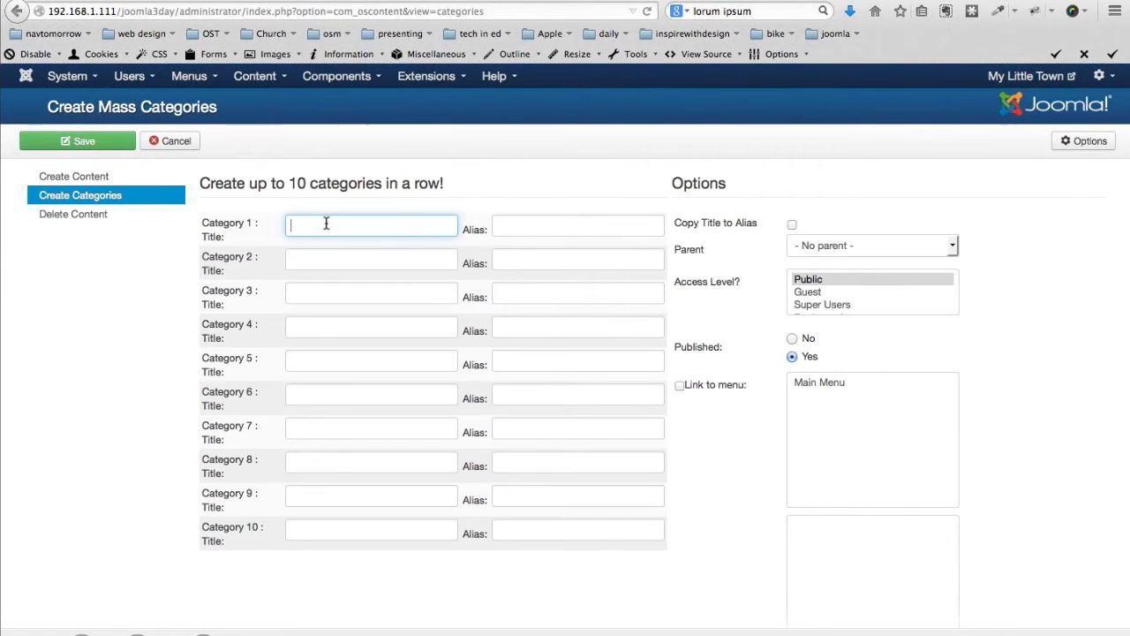
text(About)
key(Tab)
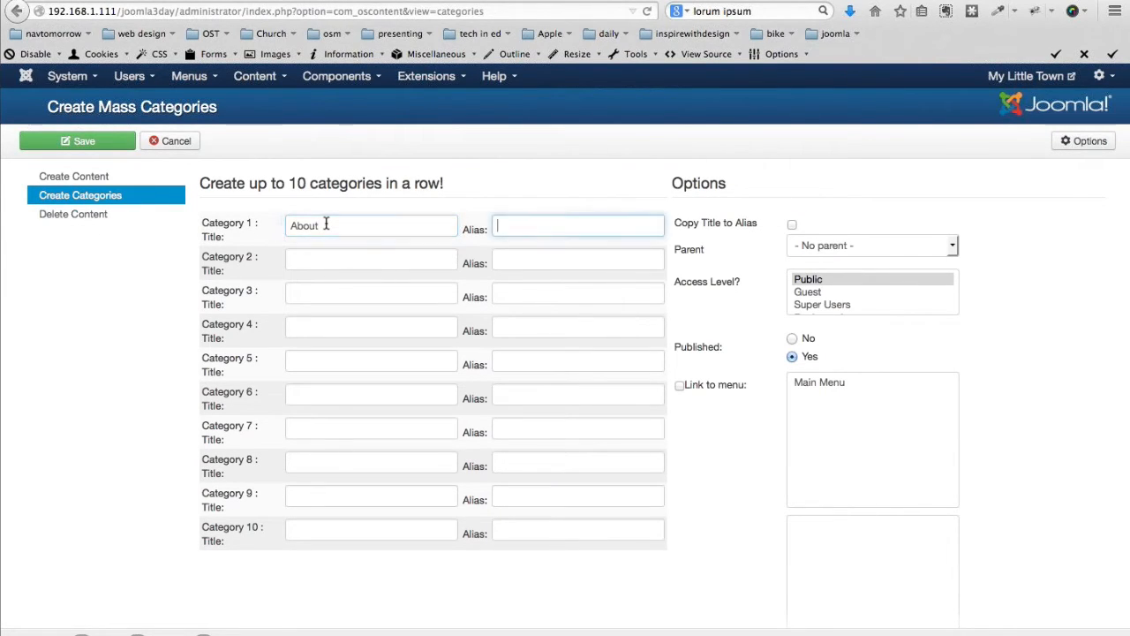
key(Tab)
text(Attrac)
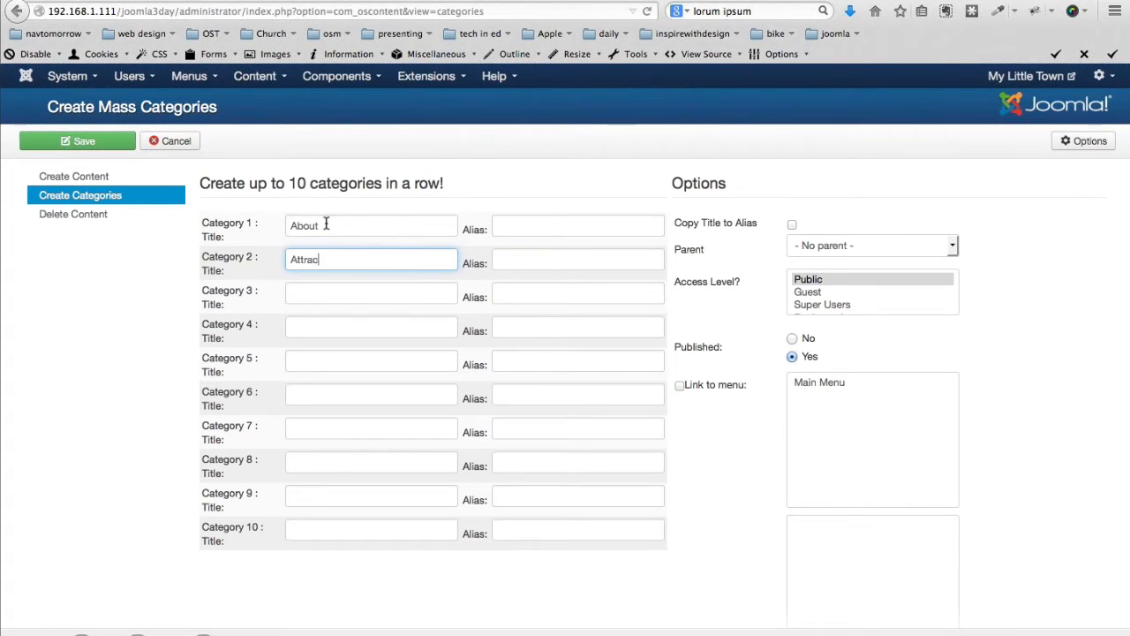
text(tions)
key(Tab)
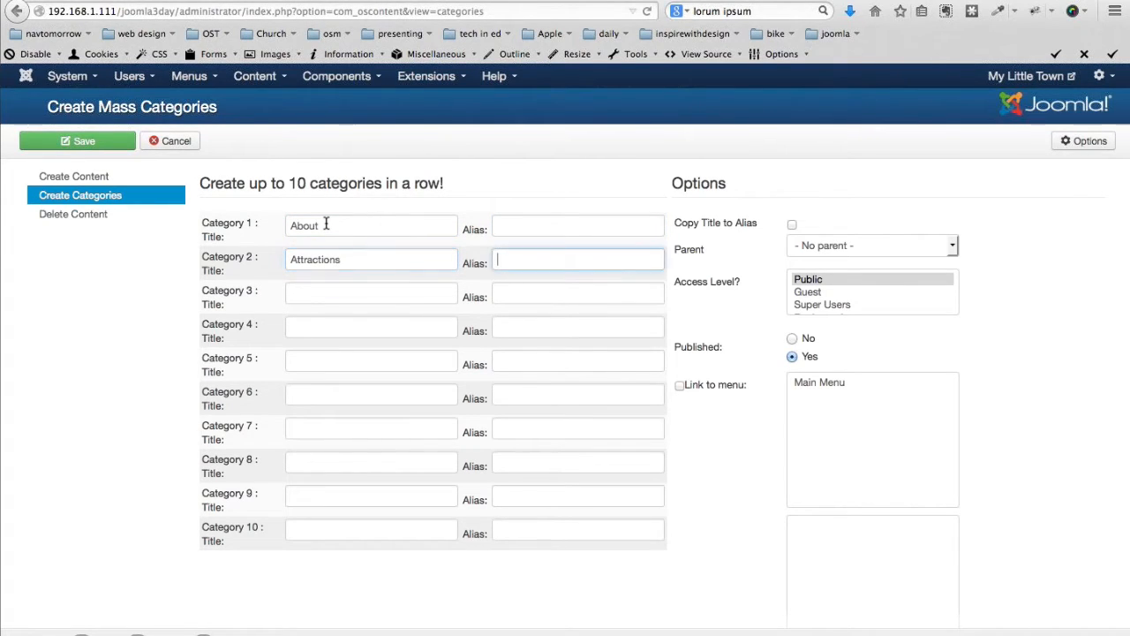
key(Tab)
text(Transpor)
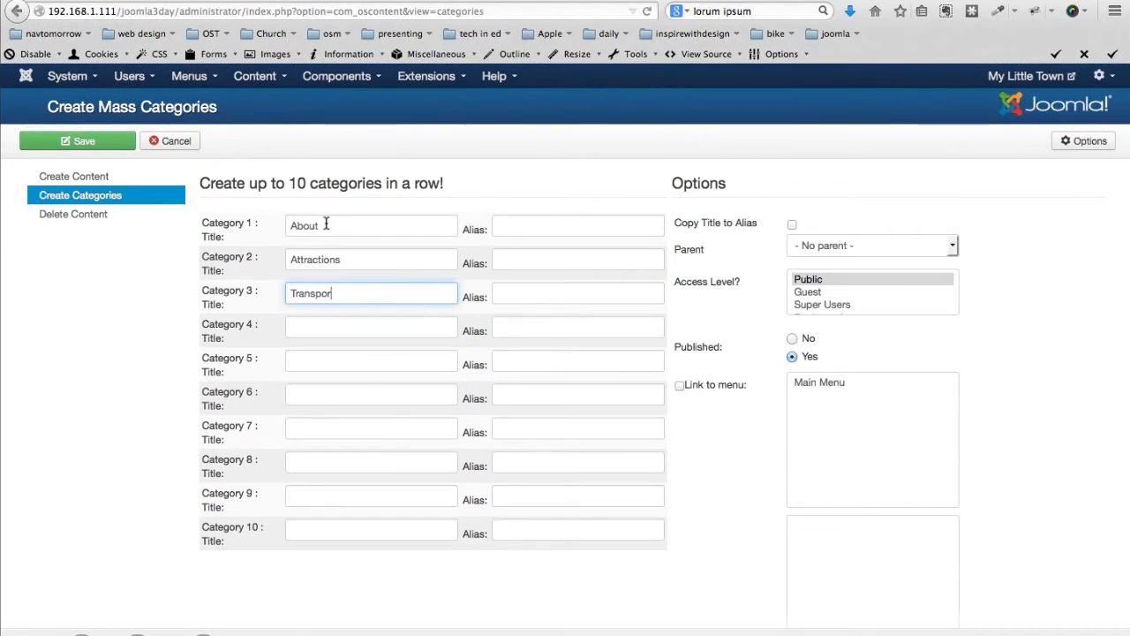
text(tation)
key(Tab)
Add the Blog, News, Ribbon Cuttings and Mayor's Blog titles and save the categories
key(Tab)
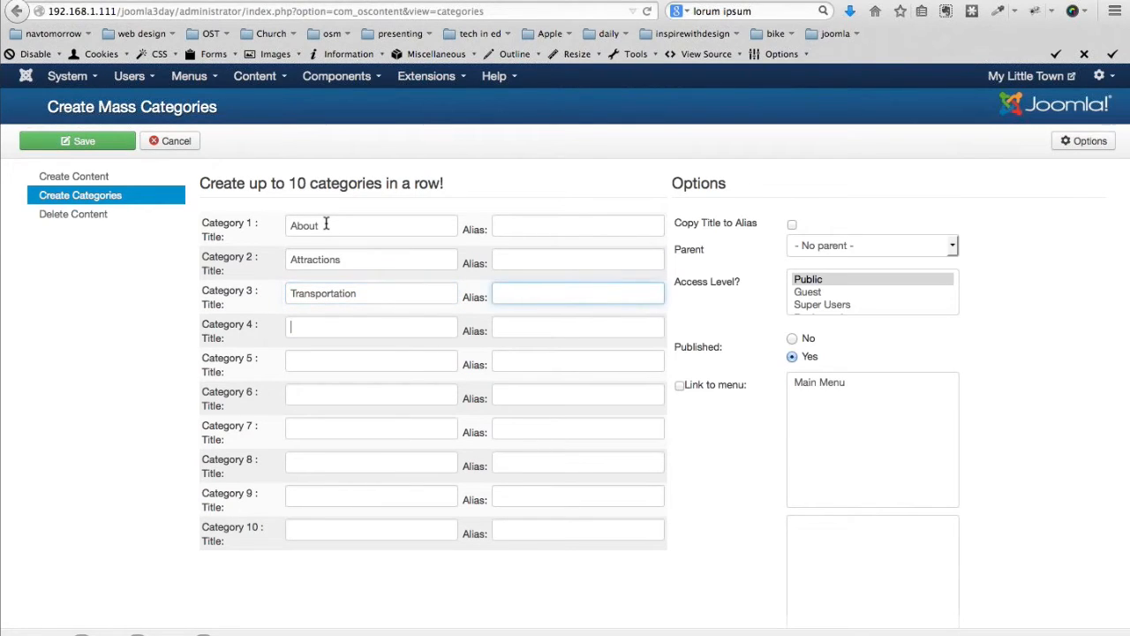
text(Blog)
key(Tab)
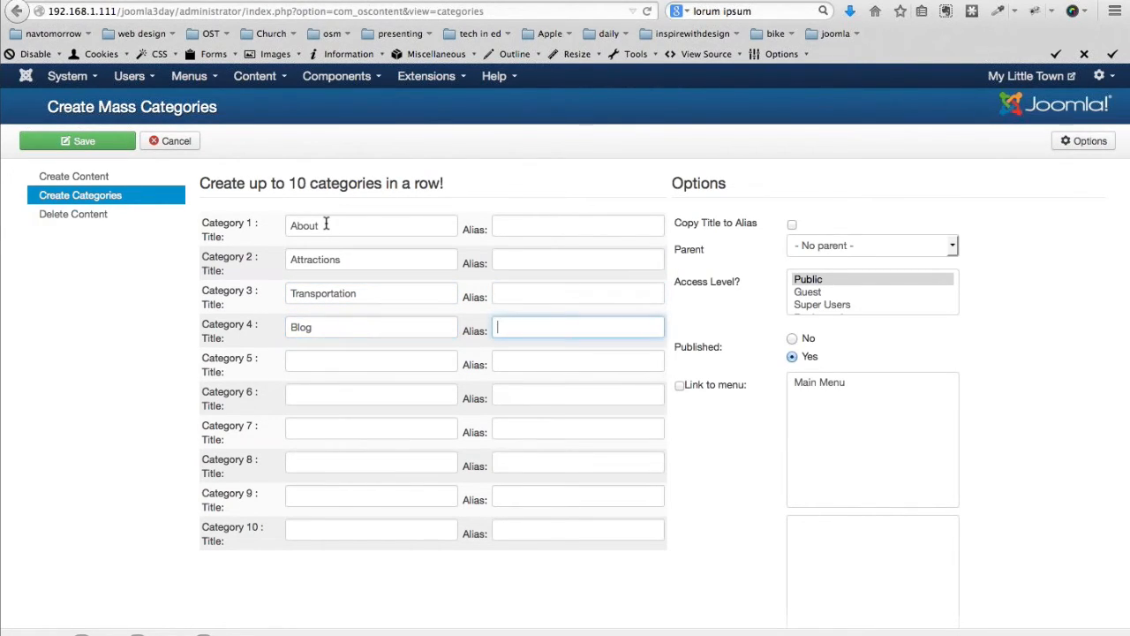
key(Tab)
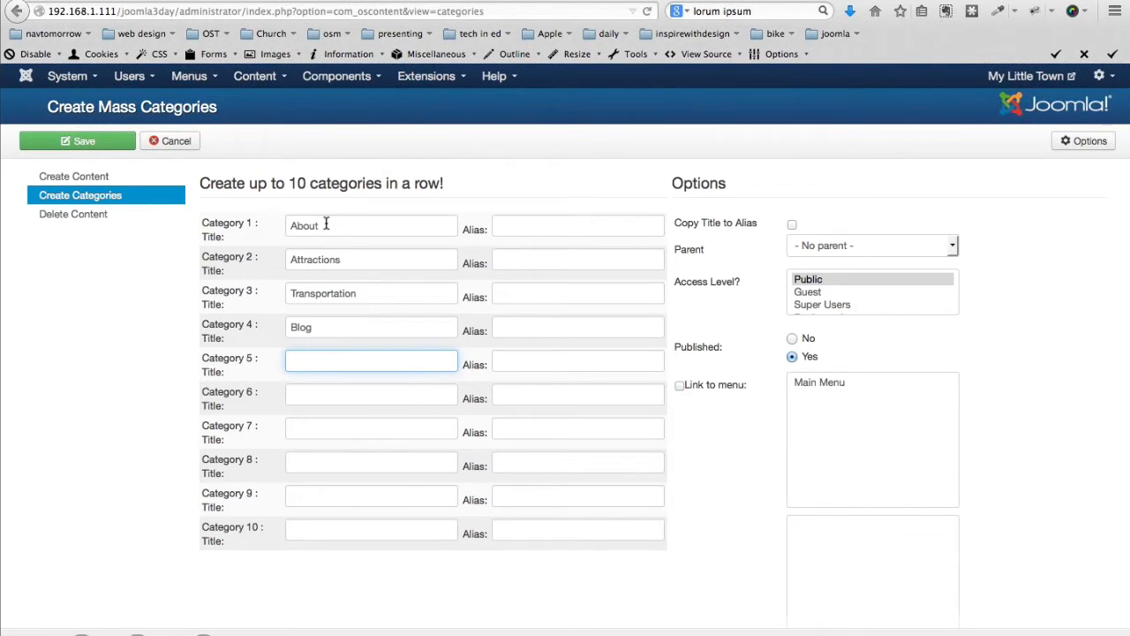
text(News)
key(Tab)
key(Tab)
text(Ribbon Cutto)
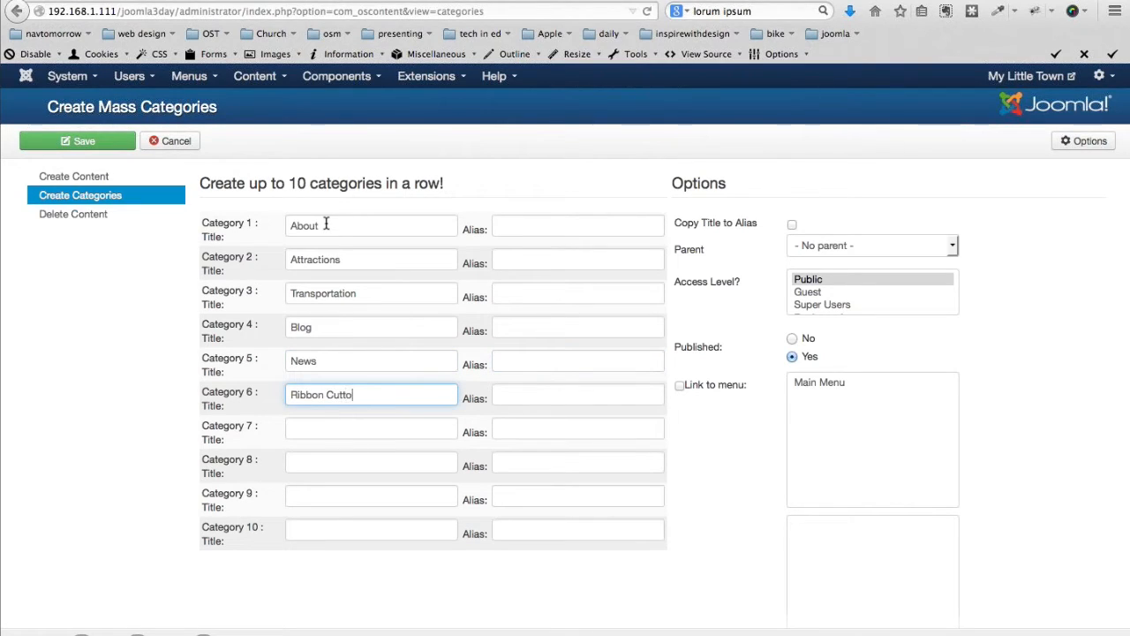
key(BackSpace)
text(ings)
key(Tab)
key(Tab)
text(M)
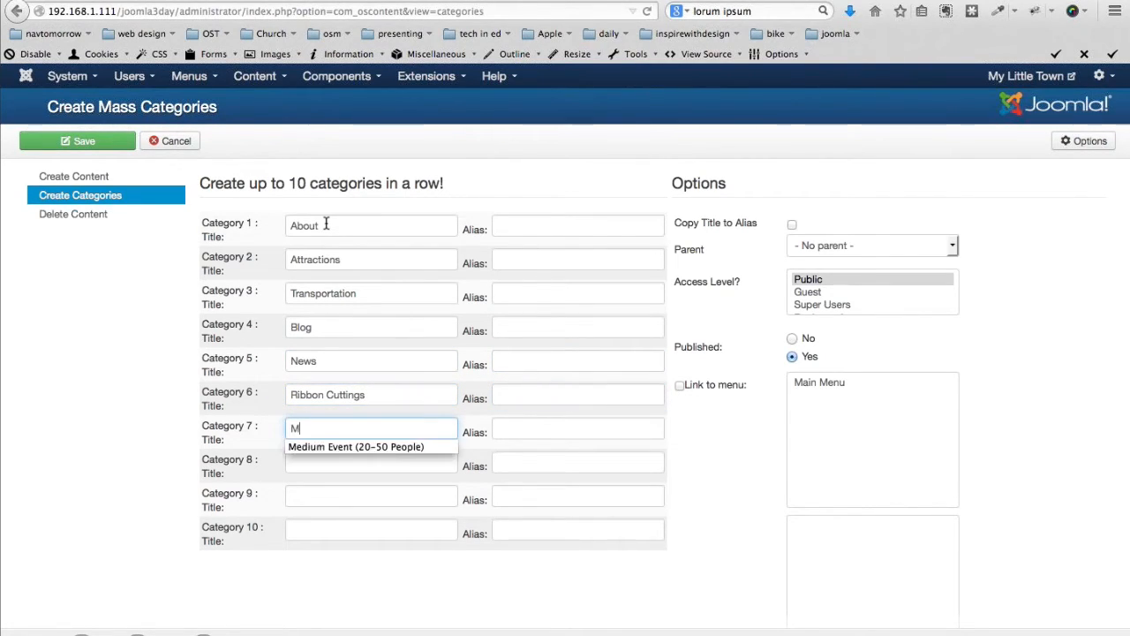
text(ayor's Blog)
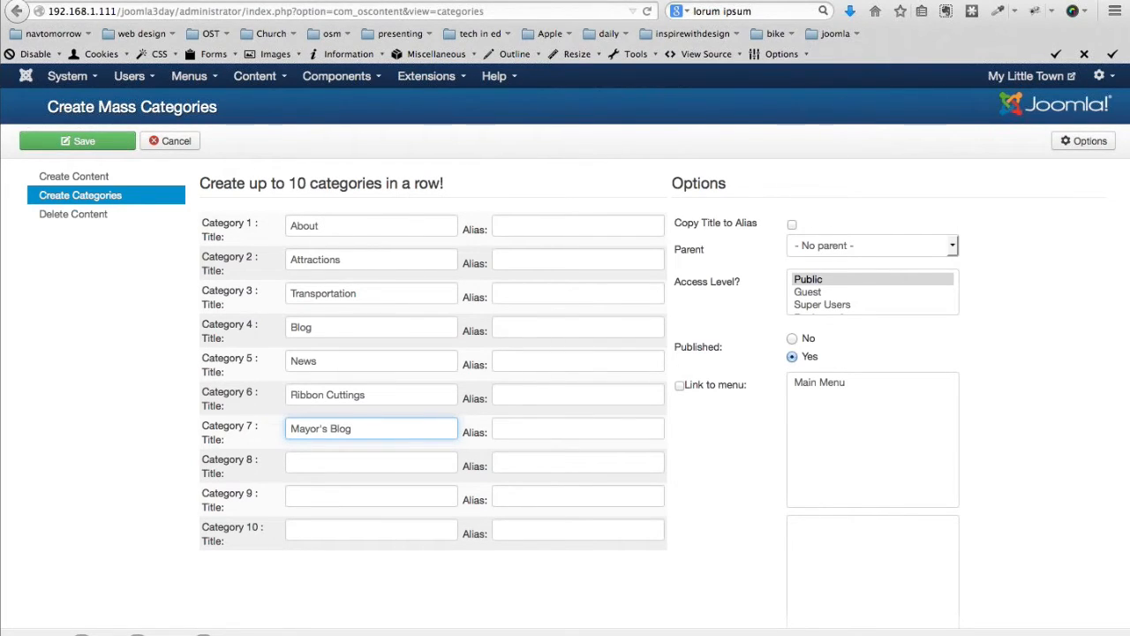
click(88, 144)
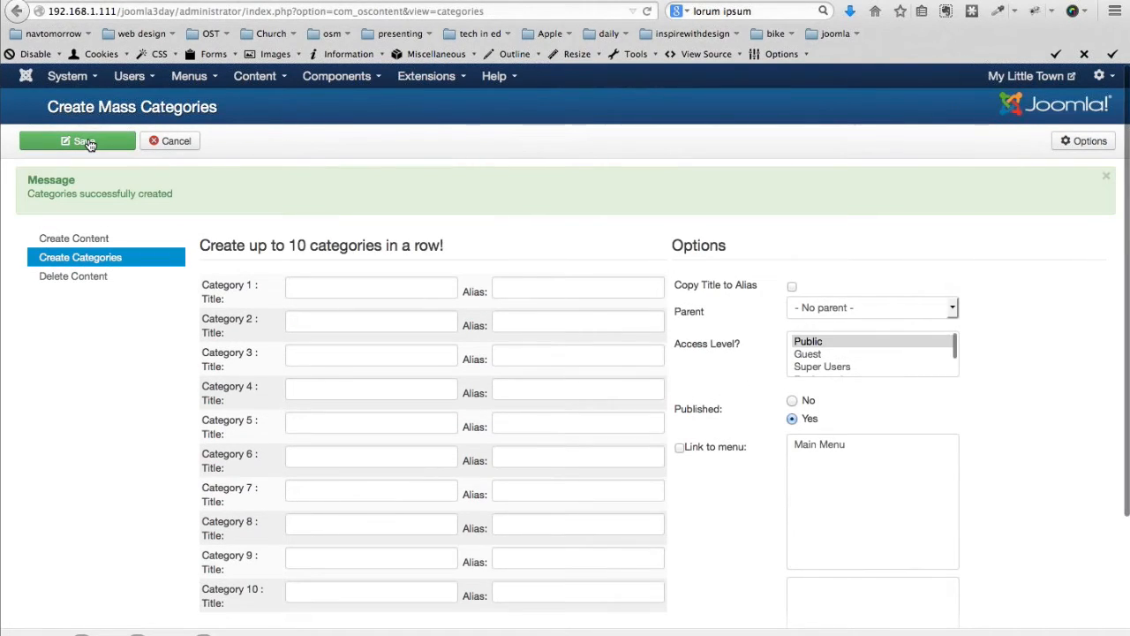
Select News, Ribbon Cuttings and Mayor's Blog in Category Manager and batch-move them into Blog
click(254, 76)
click(251, 123)
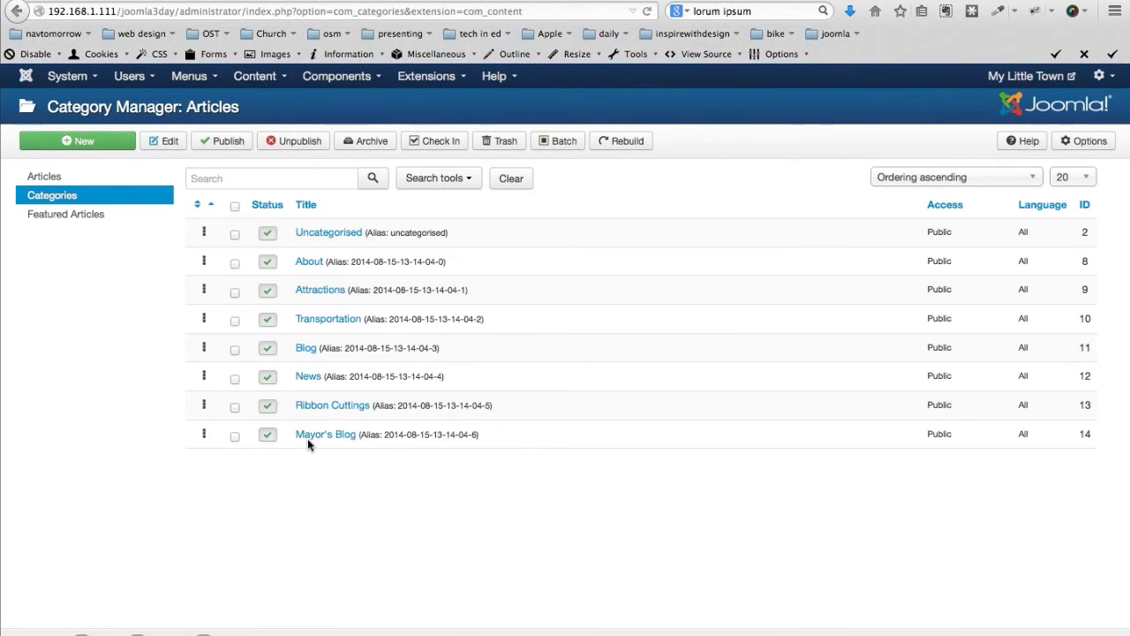
click(235, 378)
click(235, 407)
click(234, 437)
click(562, 144)
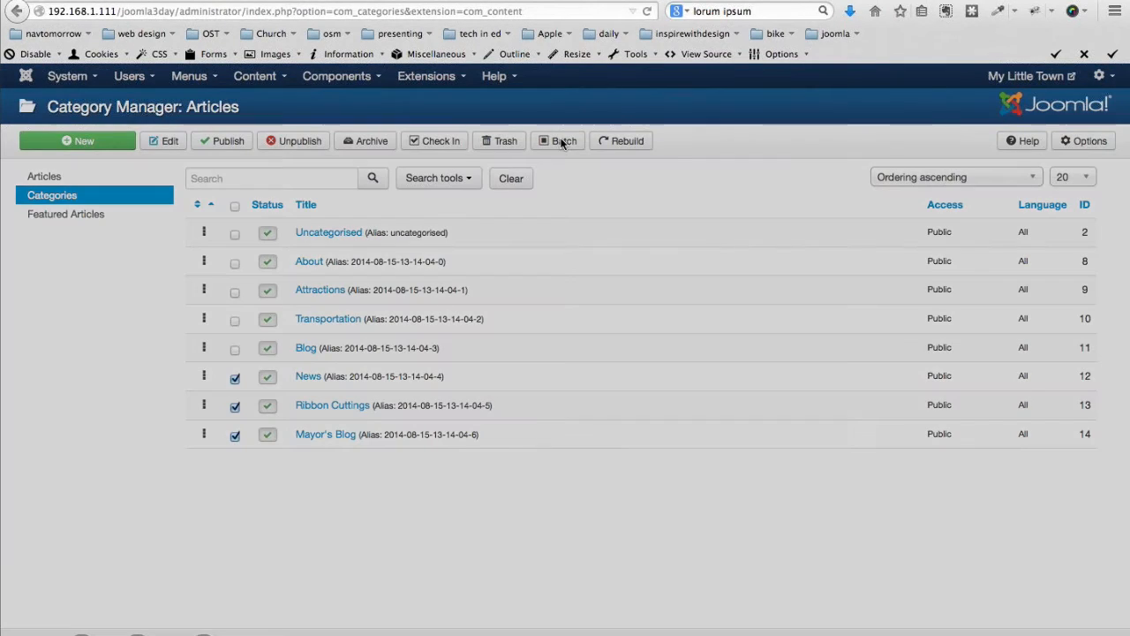
click(562, 144)
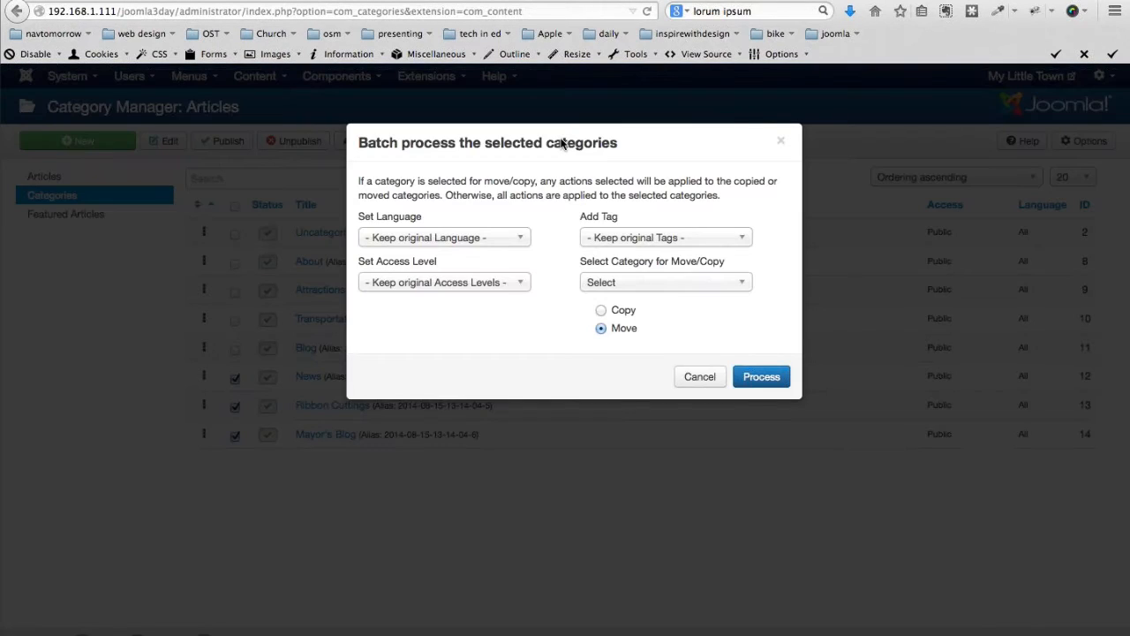
click(618, 282)
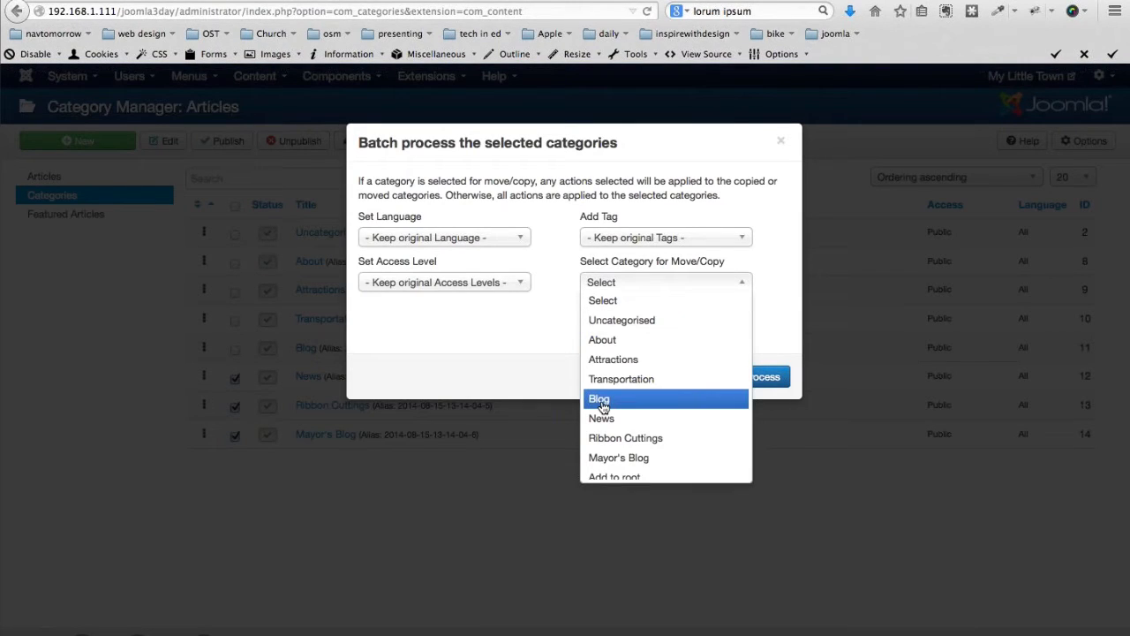
click(600, 400)
click(755, 379)
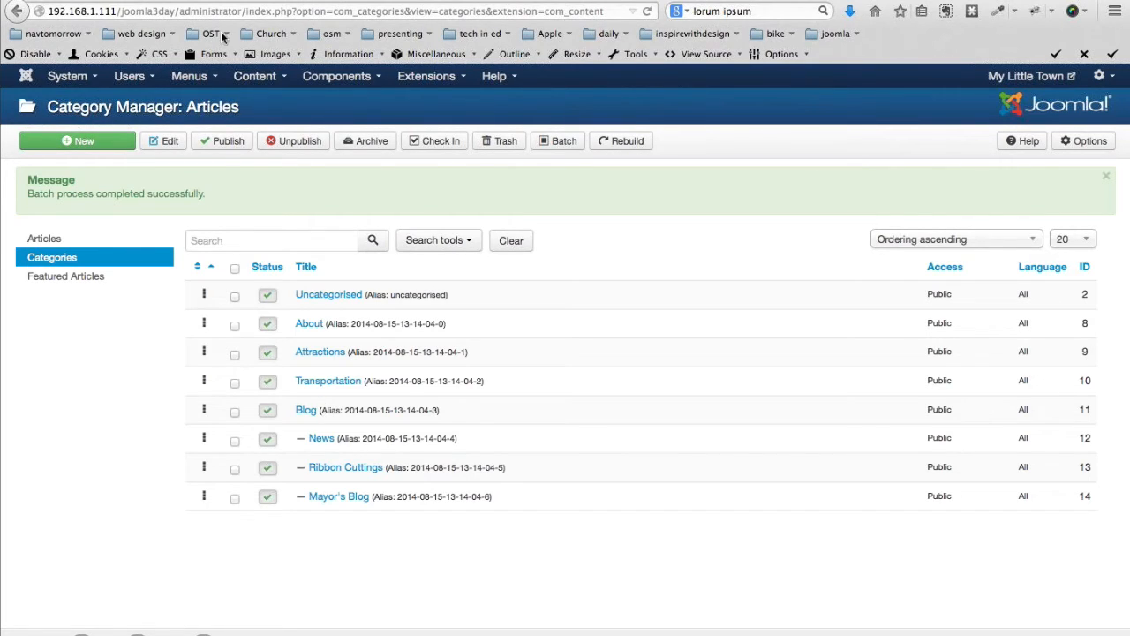
Open OS Mass Content's Create Content form and switch to the Coda 2 tags notes
click(339, 79)
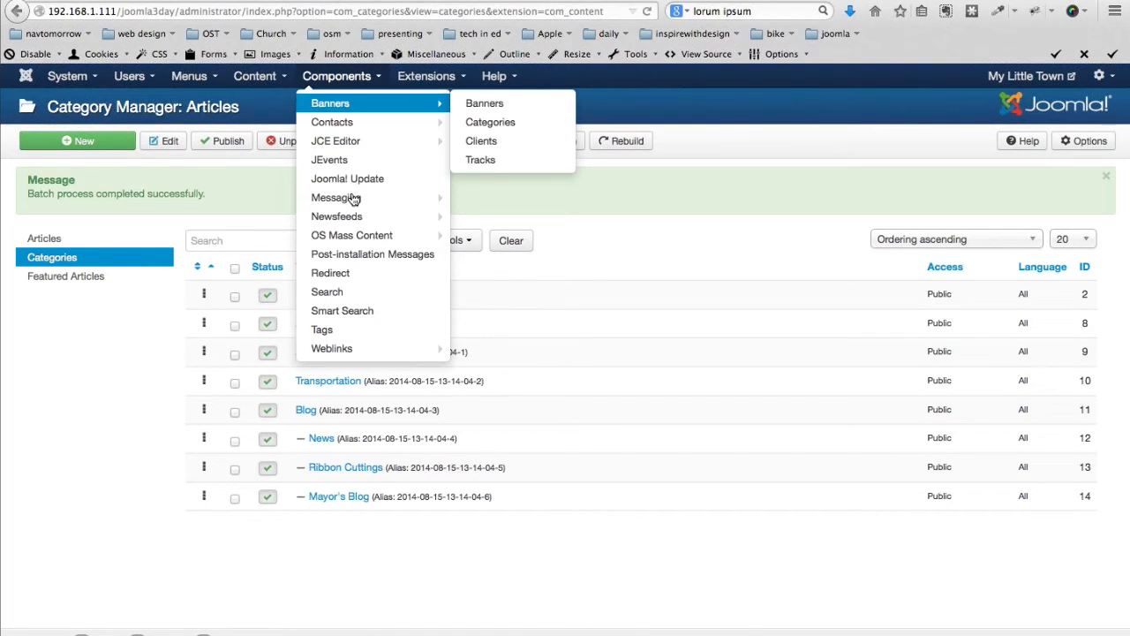
mouse_move(415, 235)
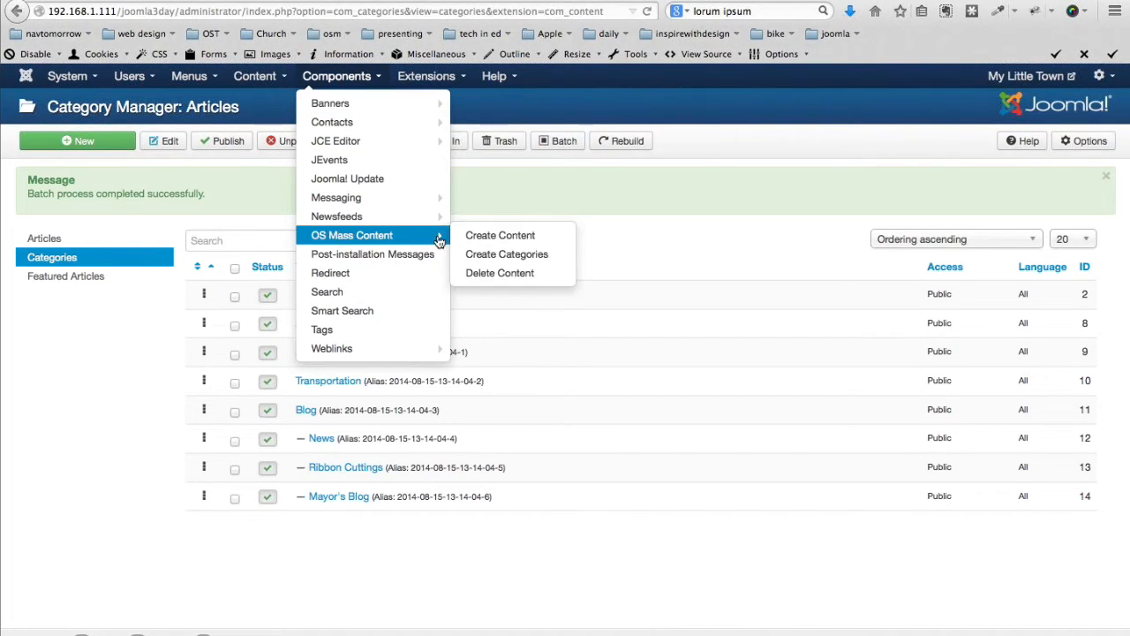
click(513, 242)
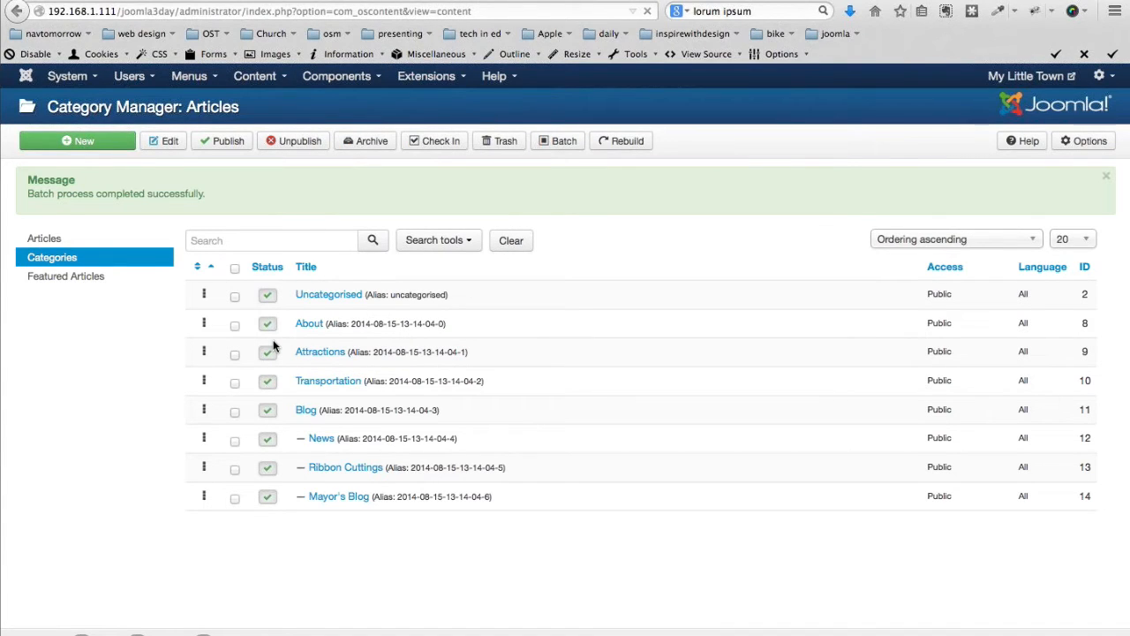
click(353, 227)
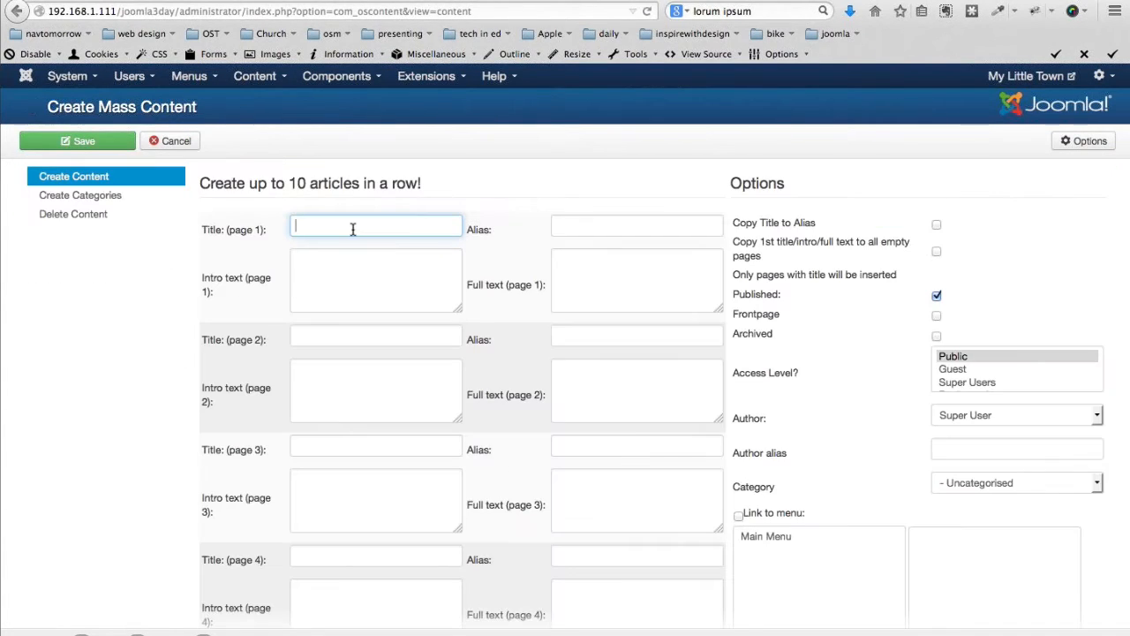
key(super+Tab)
key(super+Tab)
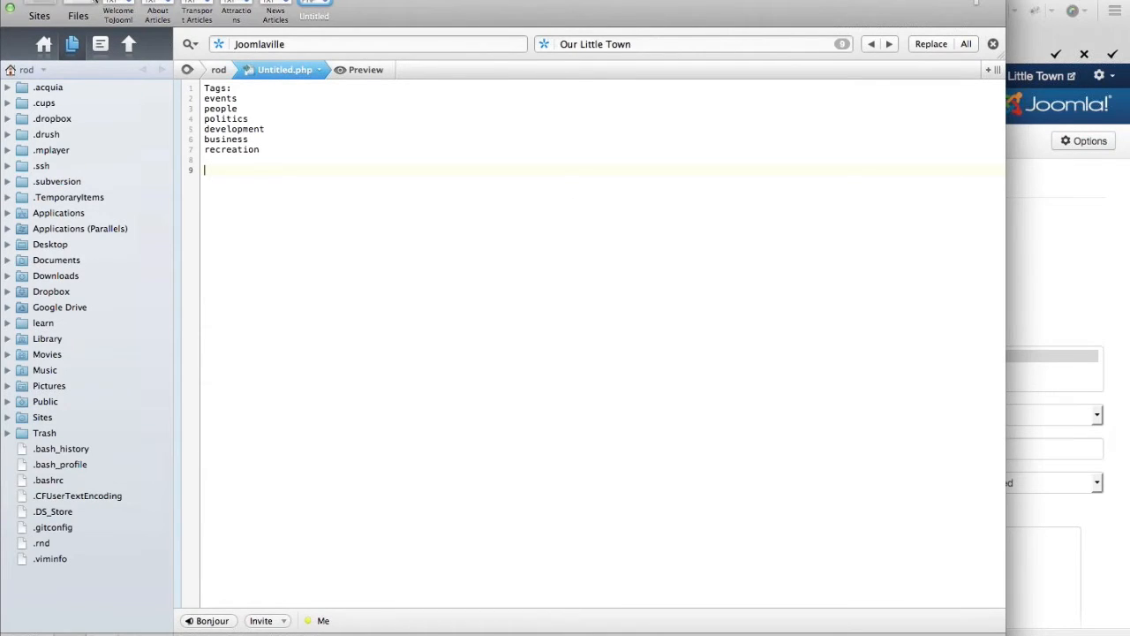
Title page 1 'About Our Little Town' and paste the town overview as its intro text
click(157, 13)
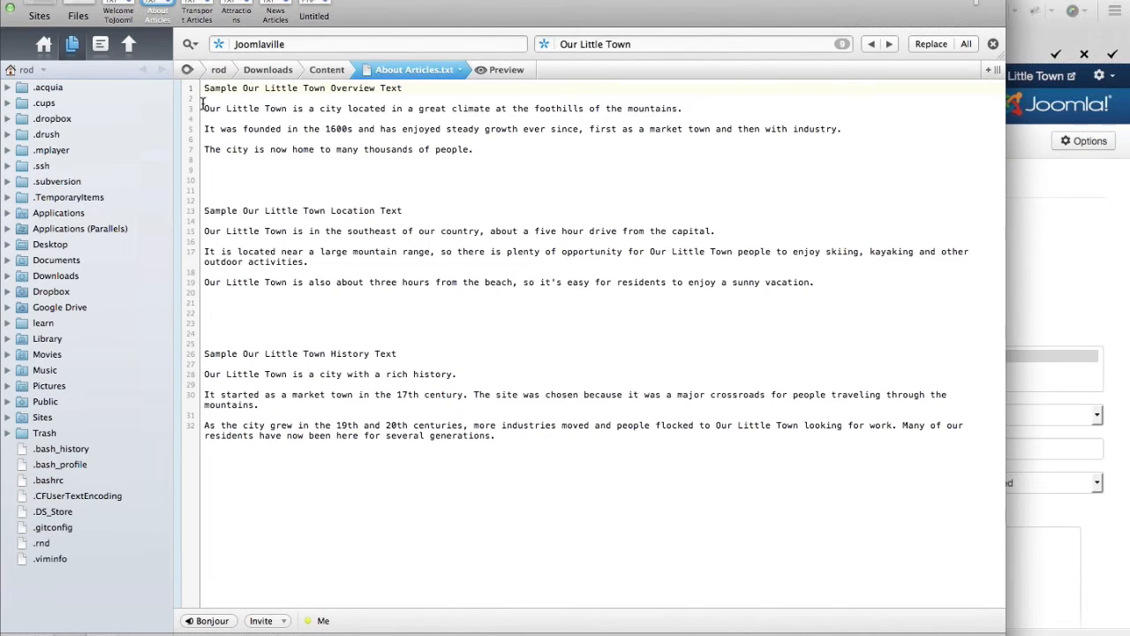
key(super+Tab)
text(The city is now home to many thousands of people.)
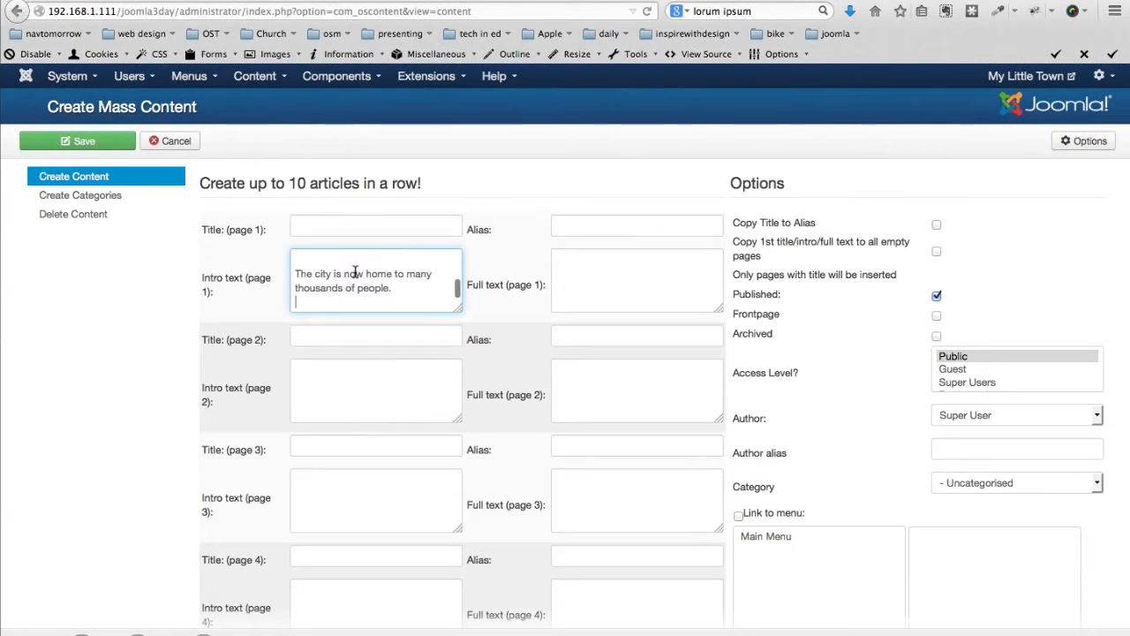
click(341, 227)
text(About Our Little Town)
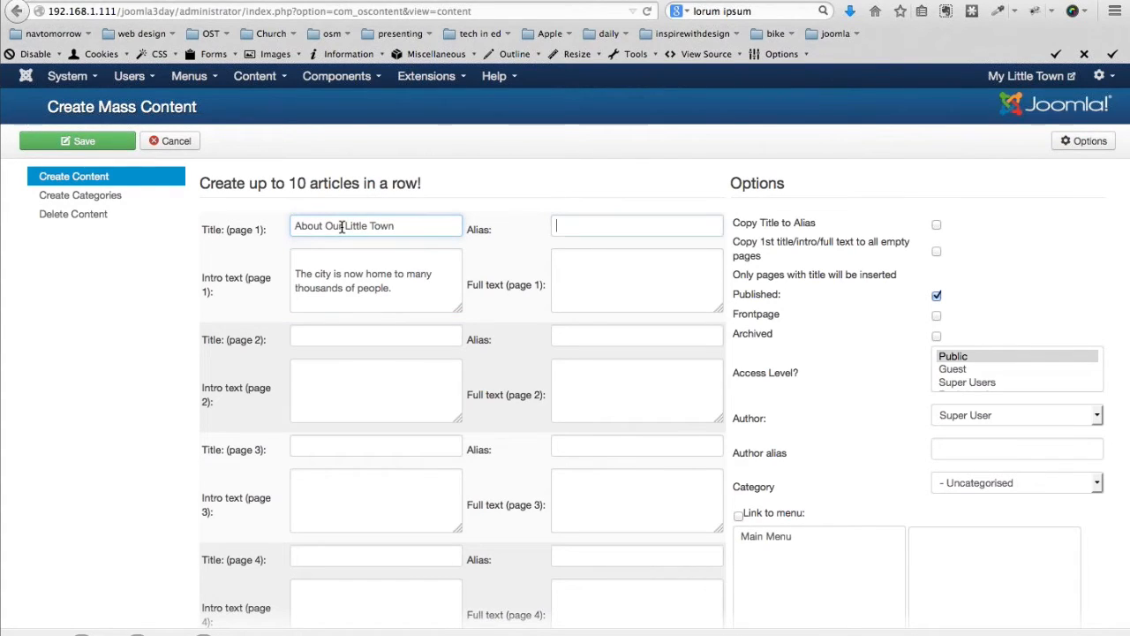
key(Tab)
key(Tab)
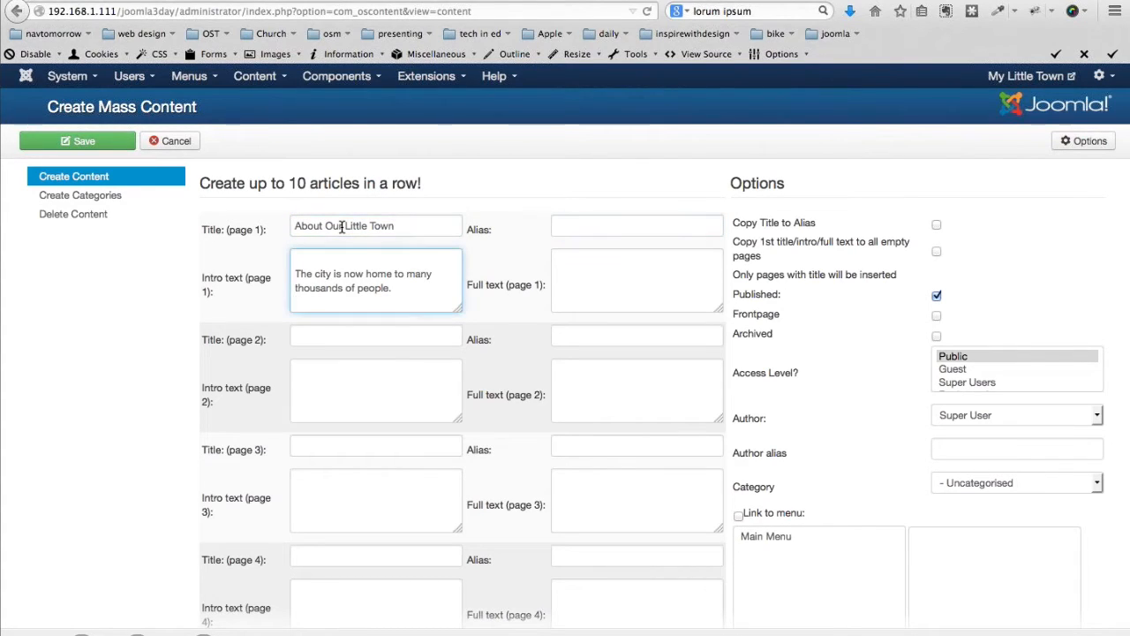
Add page 2 'Our Location' with the location paragraphs as intro text
click(310, 333)
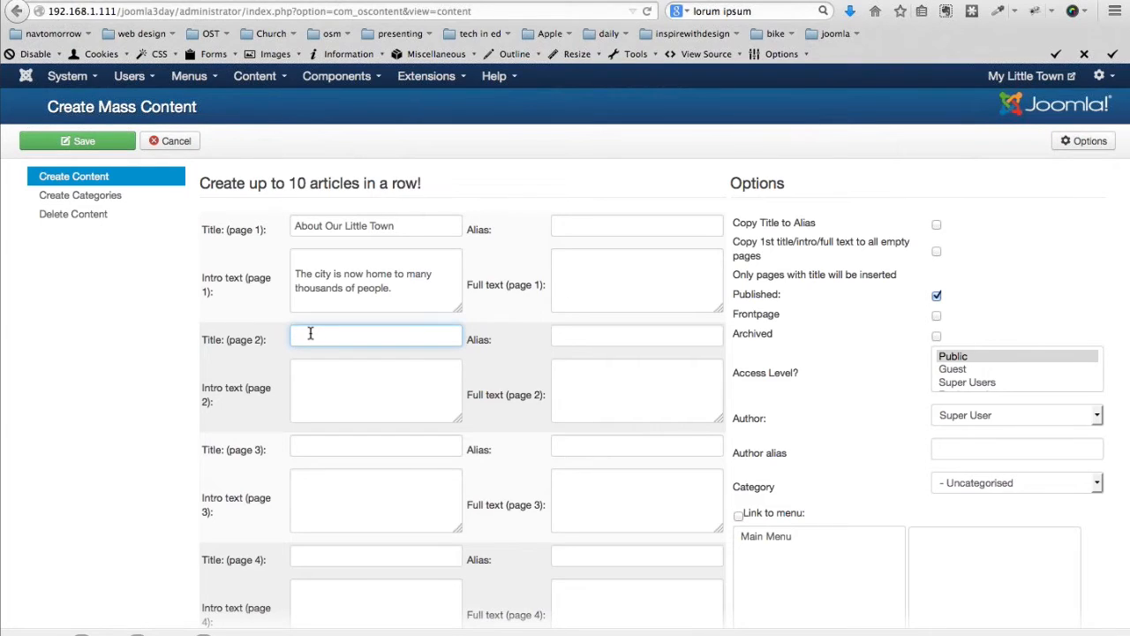
key(super+Tab)
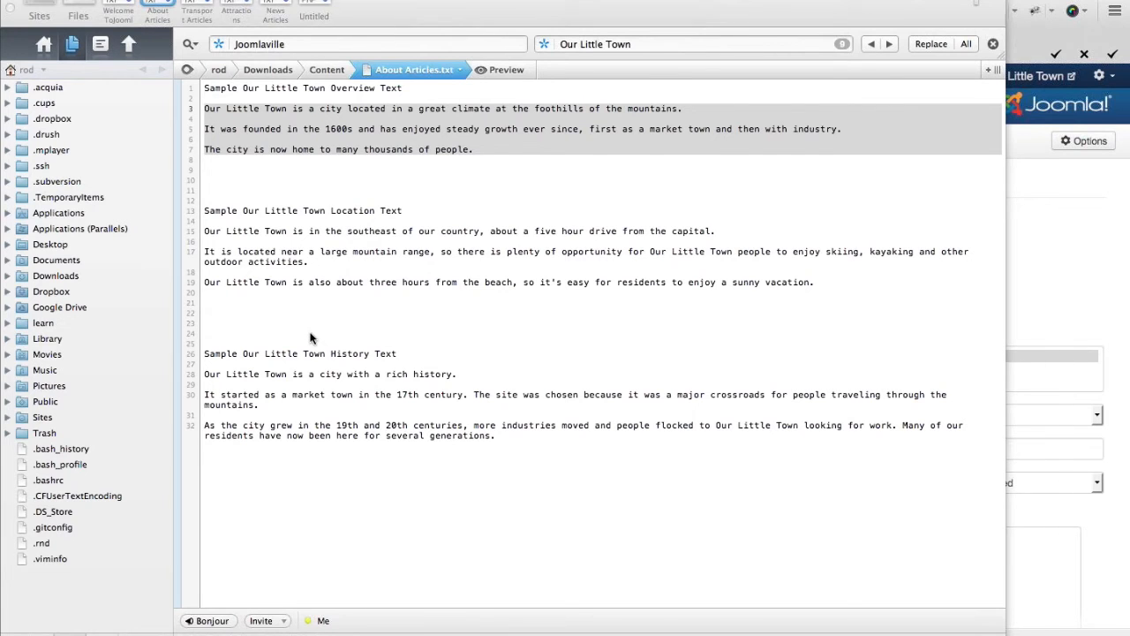
drag(202, 228, 199, 287)
key(super+Tab)
text(Our Location)
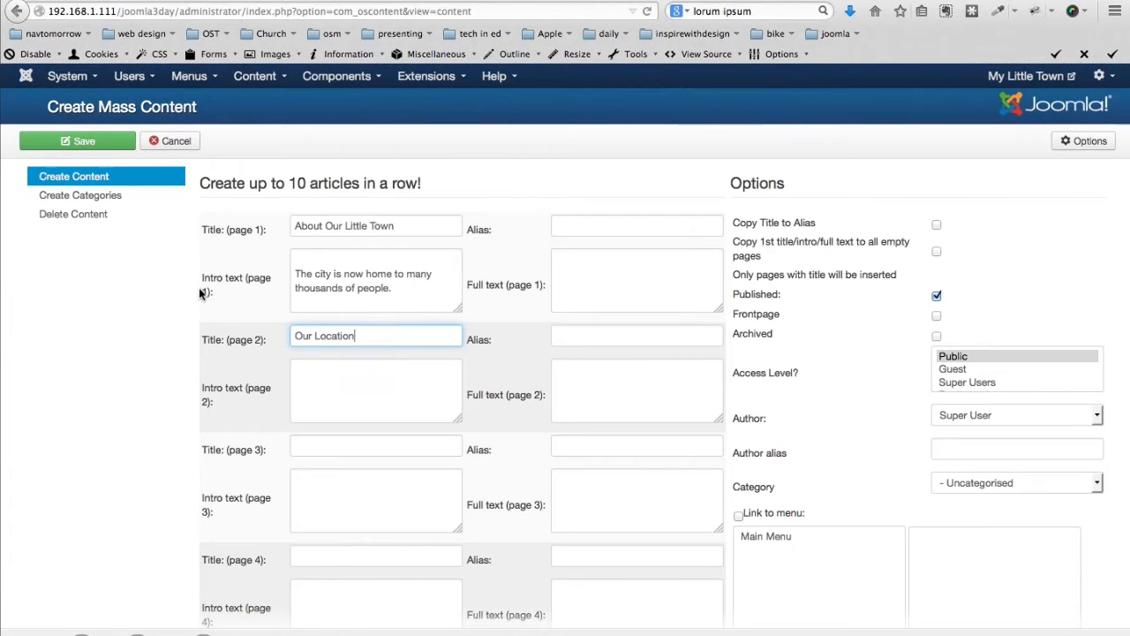
key(Tab)
key(super+v)
Add page 3 'Our History' with the history paragraphs as intro text
click(323, 447)
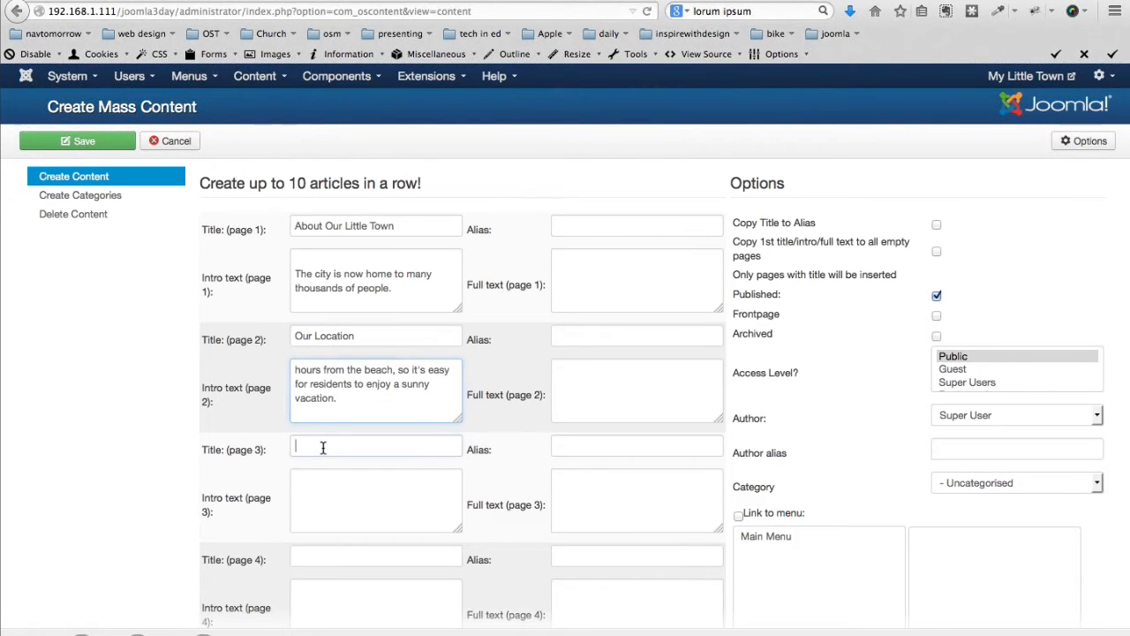
key(super+Tab)
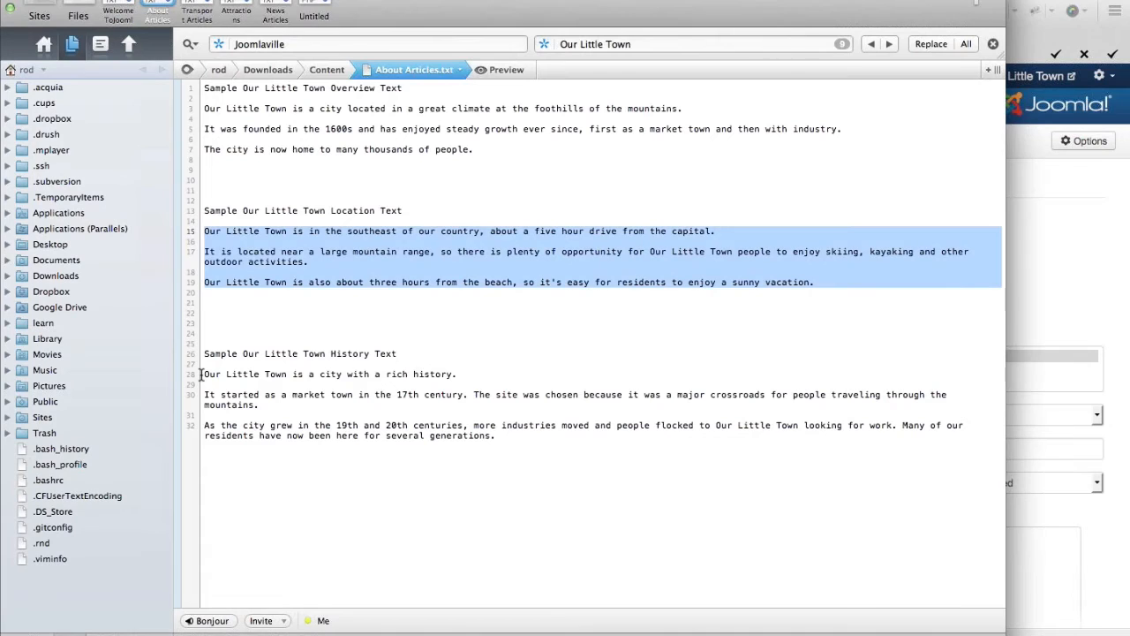
click(202, 375)
drag(201, 376, 189, 433)
key(ctrl+c)
key(super+Tab)
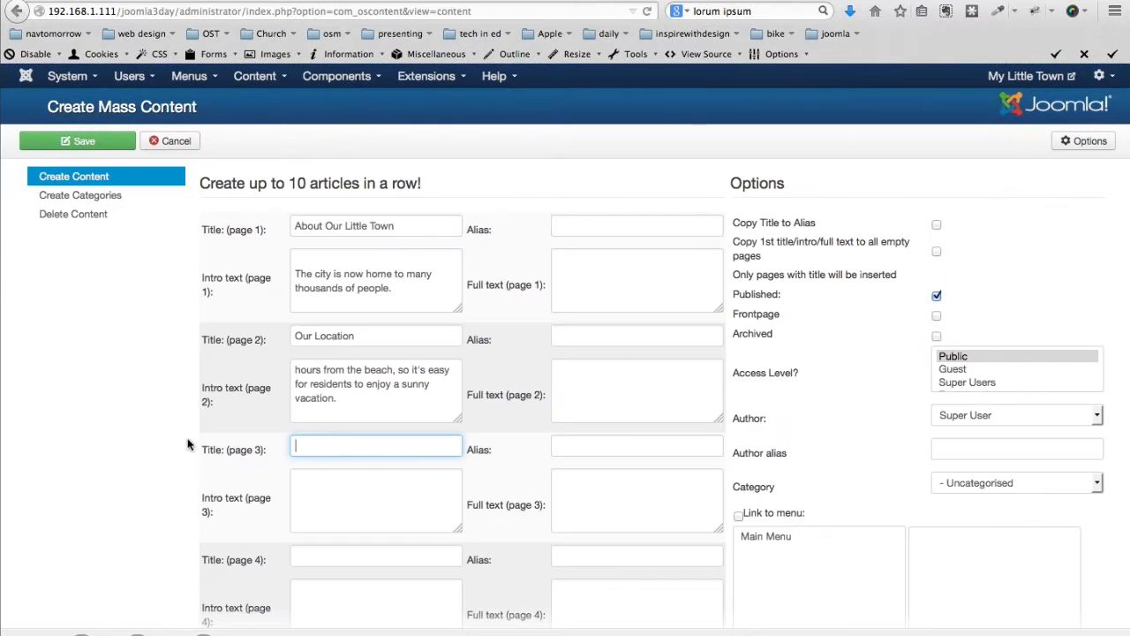
text(Our History)
key(Tab)
key(Tab)
key(ctrl+v)
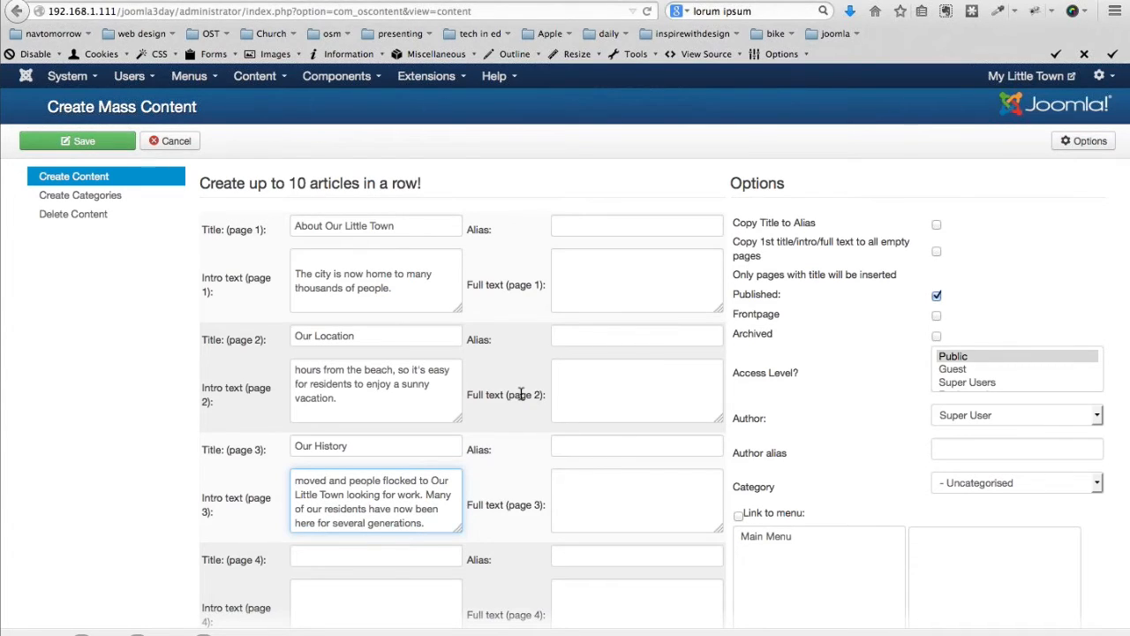
Add page 4 'Airport' with the airport text from the Transport sample as intro
key(super+Tab)
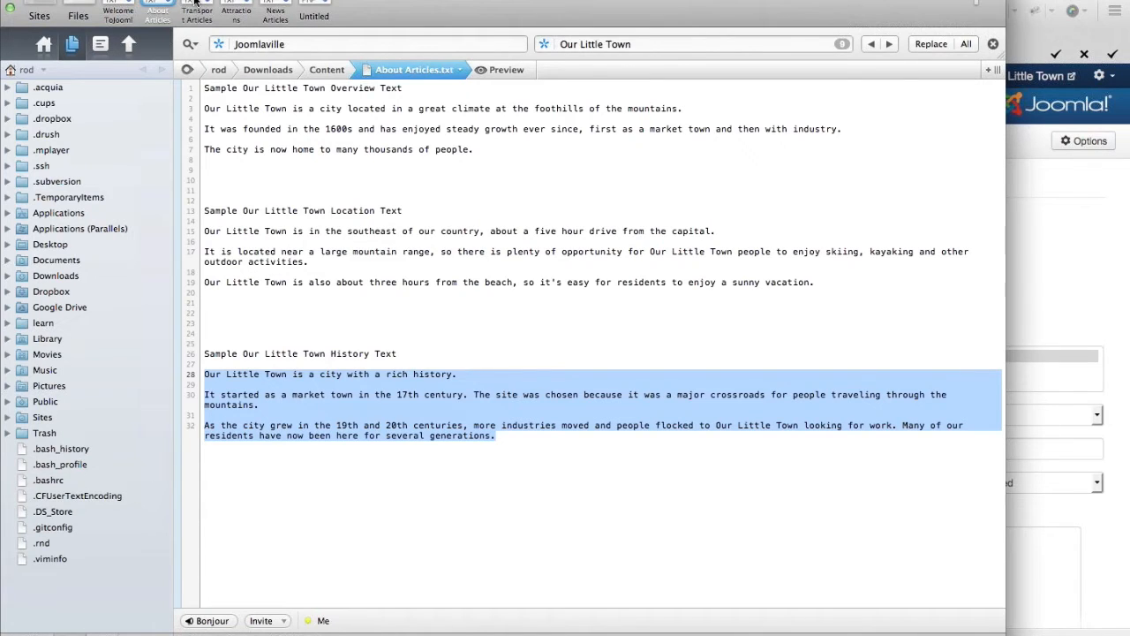
click(195, 1)
key(super+Tab)
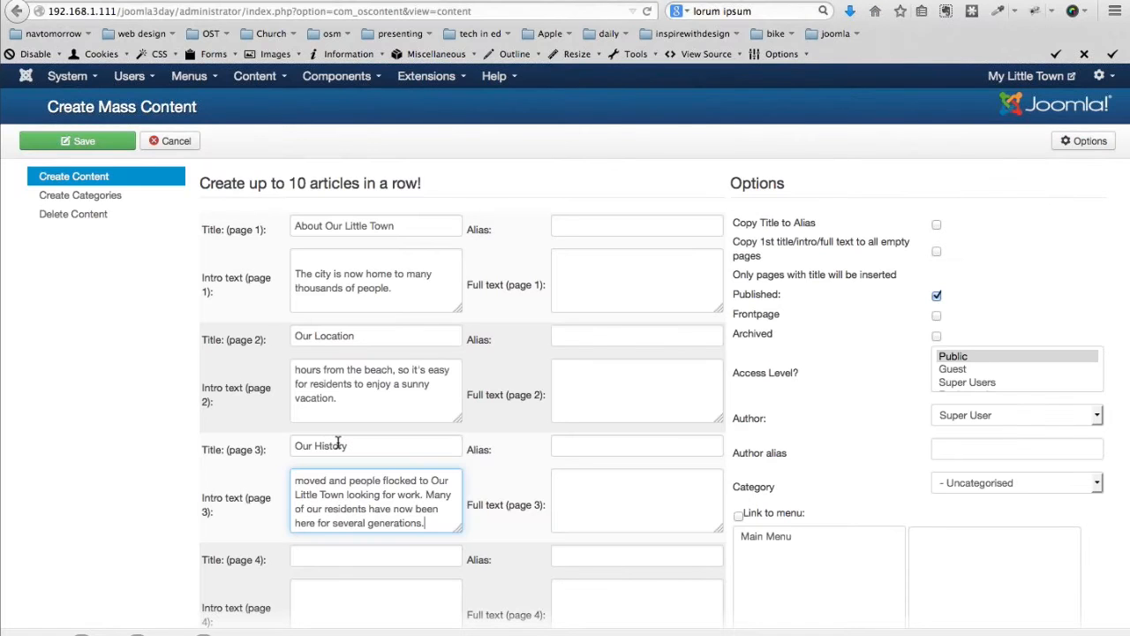
scroll(337, 441, down, 1)
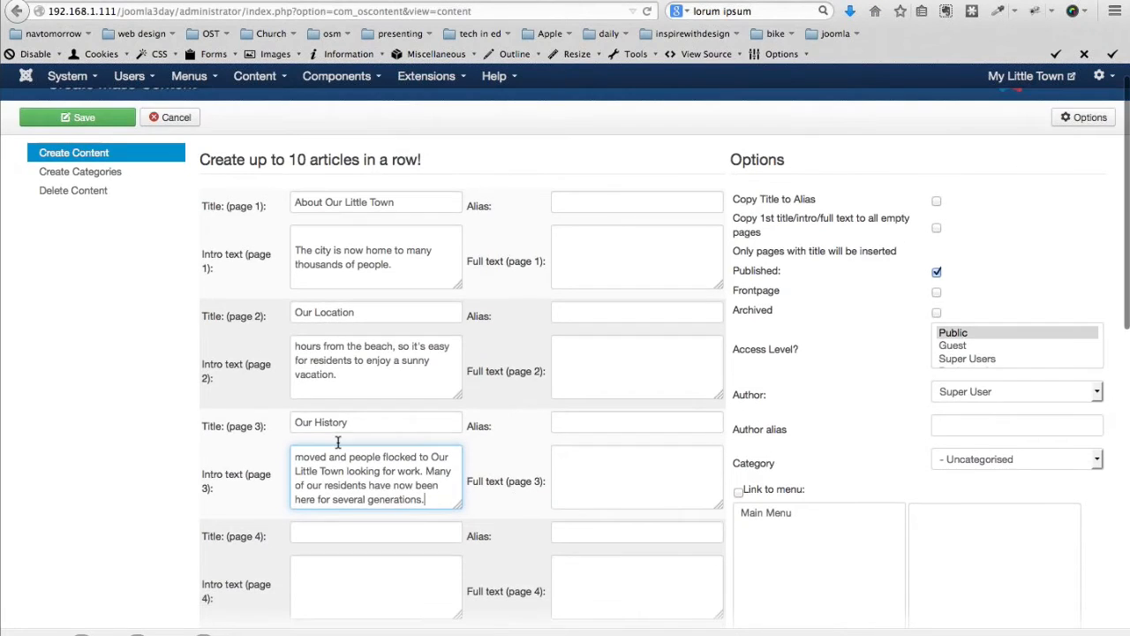
scroll(338, 441, down, 5)
click(323, 363)
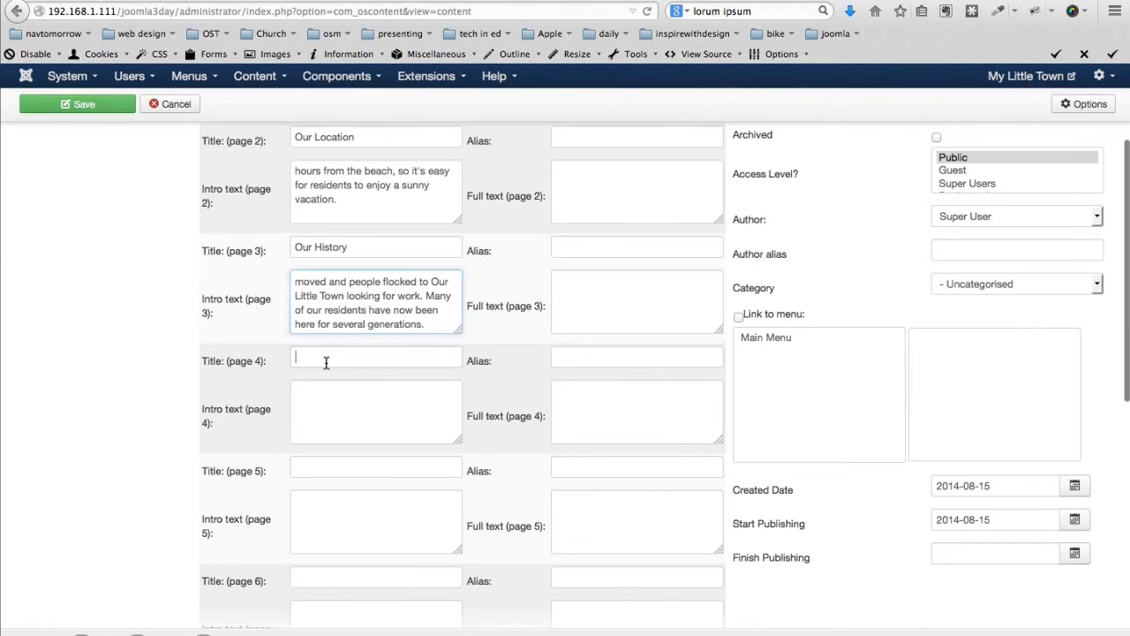
key(ctrl+v)
key(Tab)
key(ctrl+v)
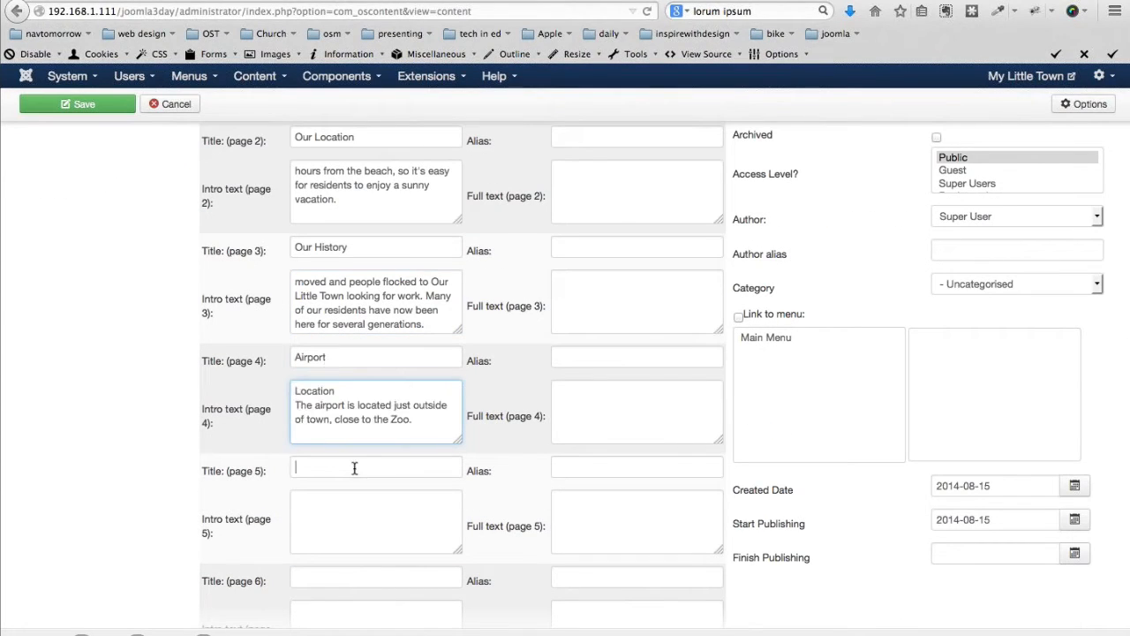
Add page 5 'Bus Station' with the bus station description as intro text
click(353, 467)
text(Bus Station)
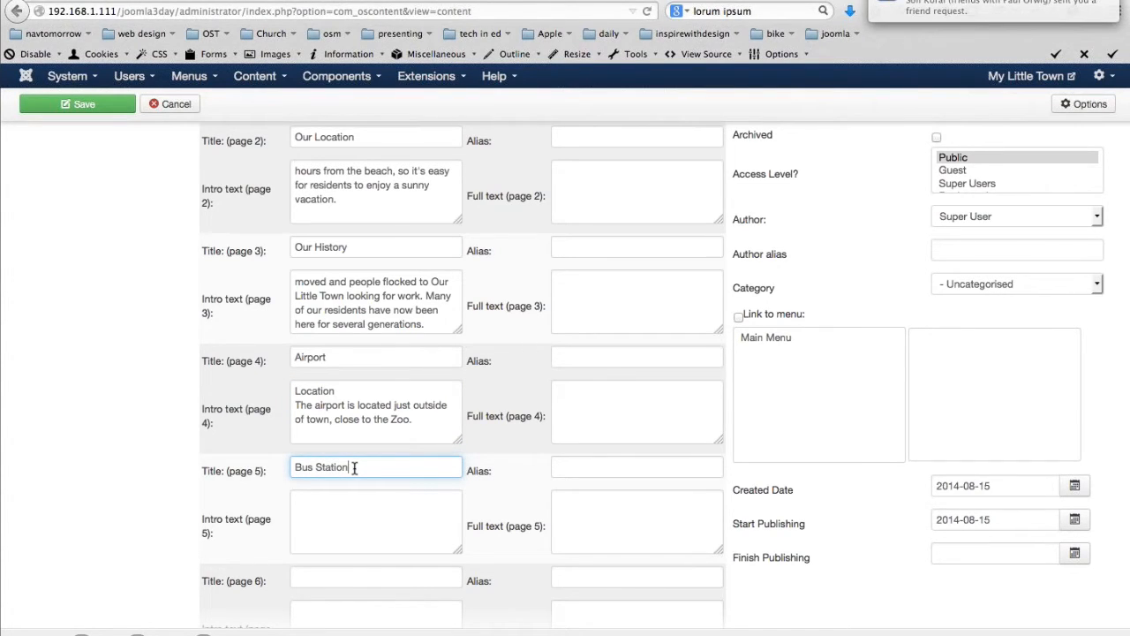
key(super+Tab)
click(208, 312)
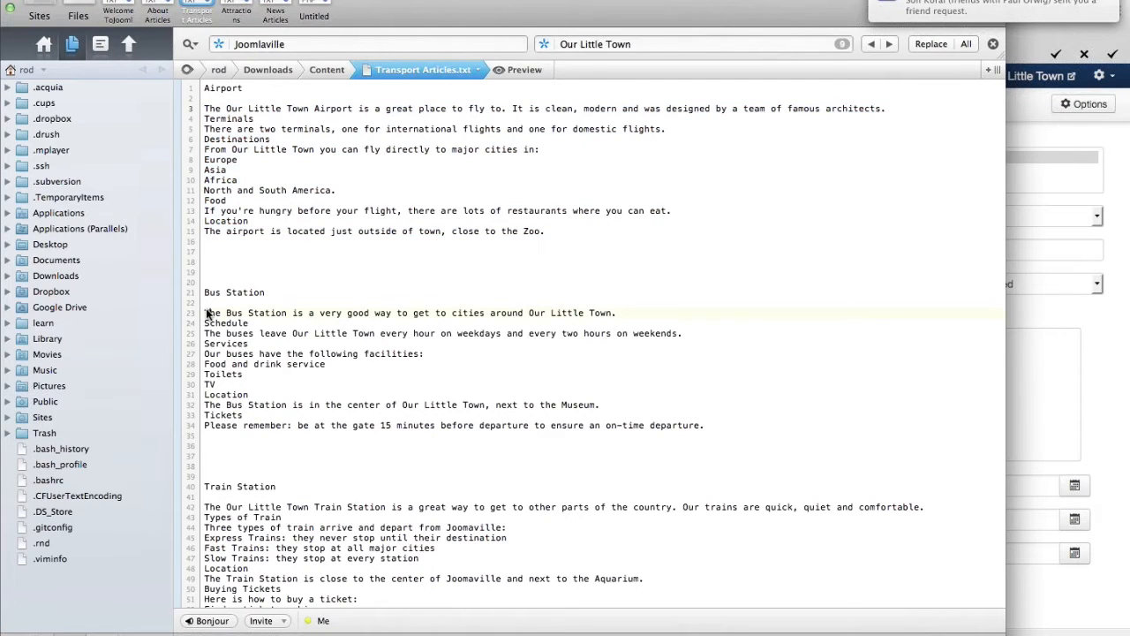
drag(208, 313, 206, 438)
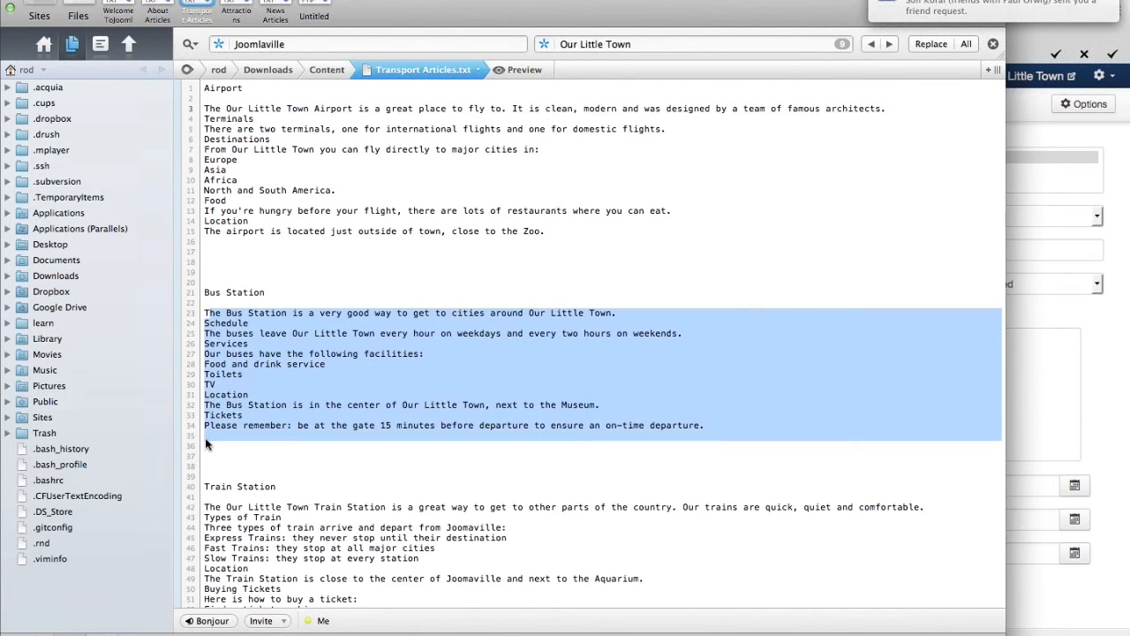
key(super+Tab)
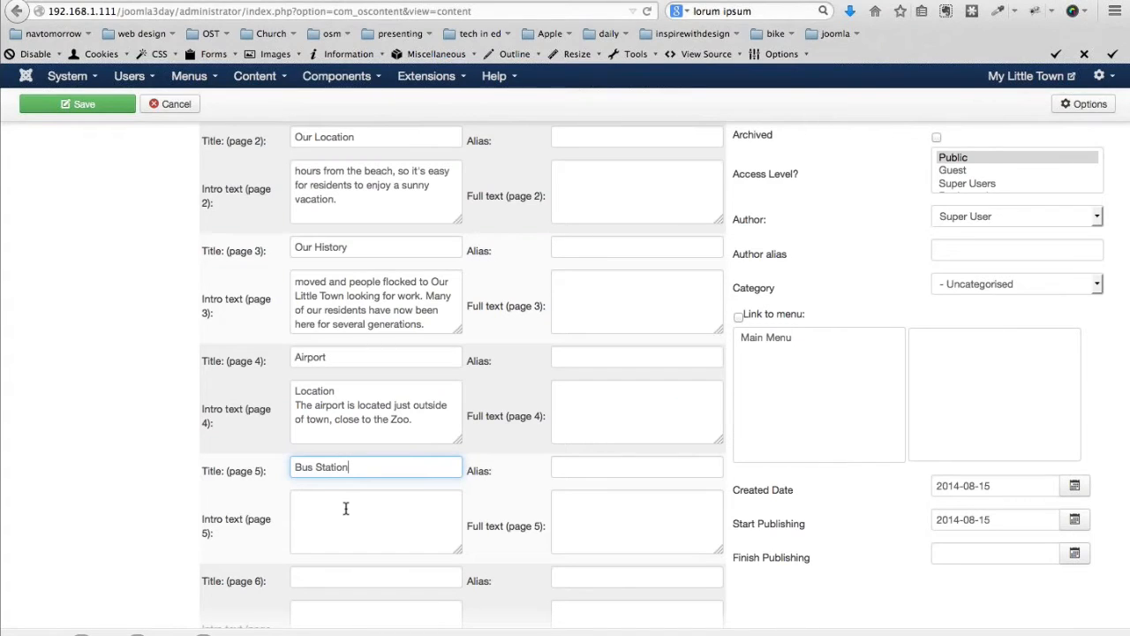
click(345, 509)
key(super+v)
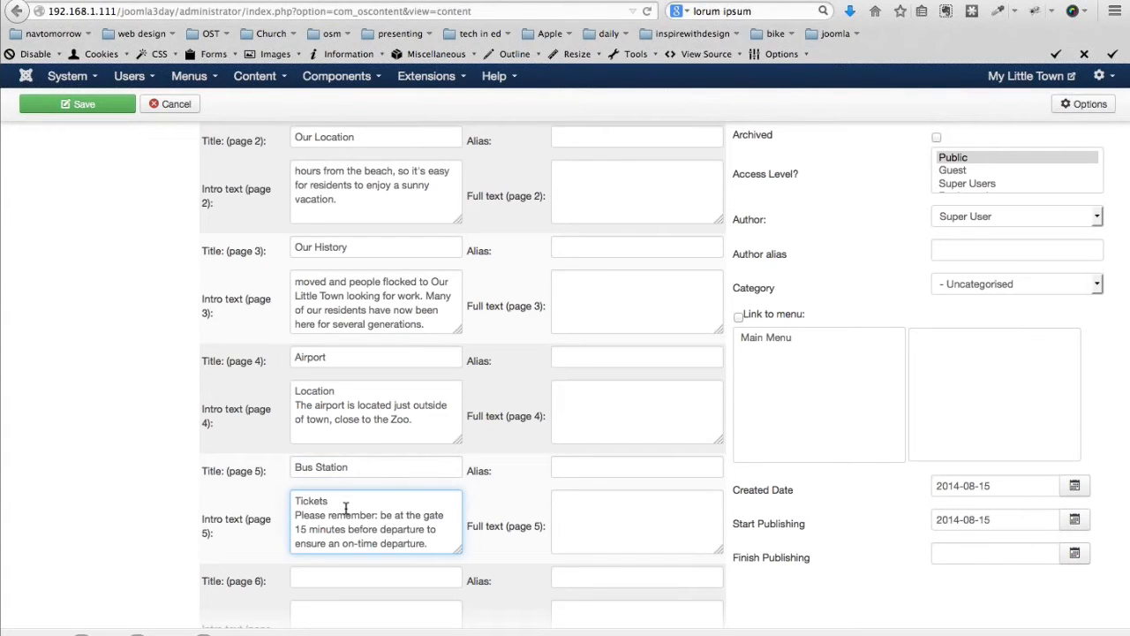
Add page 6 'Train Station' with the four ticket-machine steps as intro text
key(super+Tab)
drag(206, 506, 207, 598)
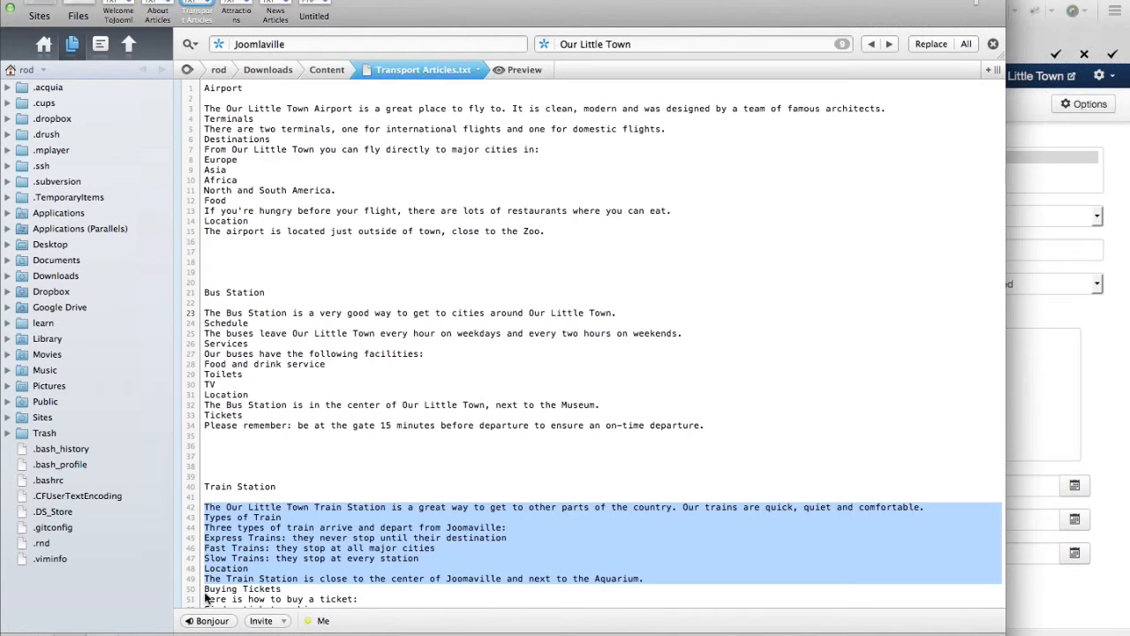
key(super+Tab)
click(373, 578)
text(T)
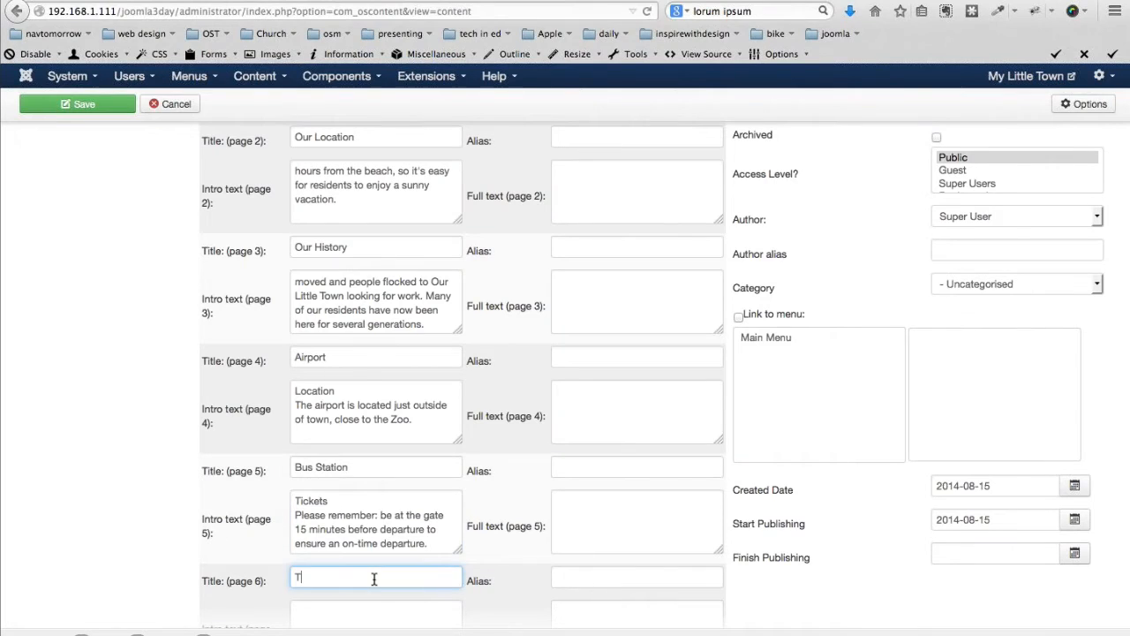
text(rain Station)
key(Tab)
key(Tab)
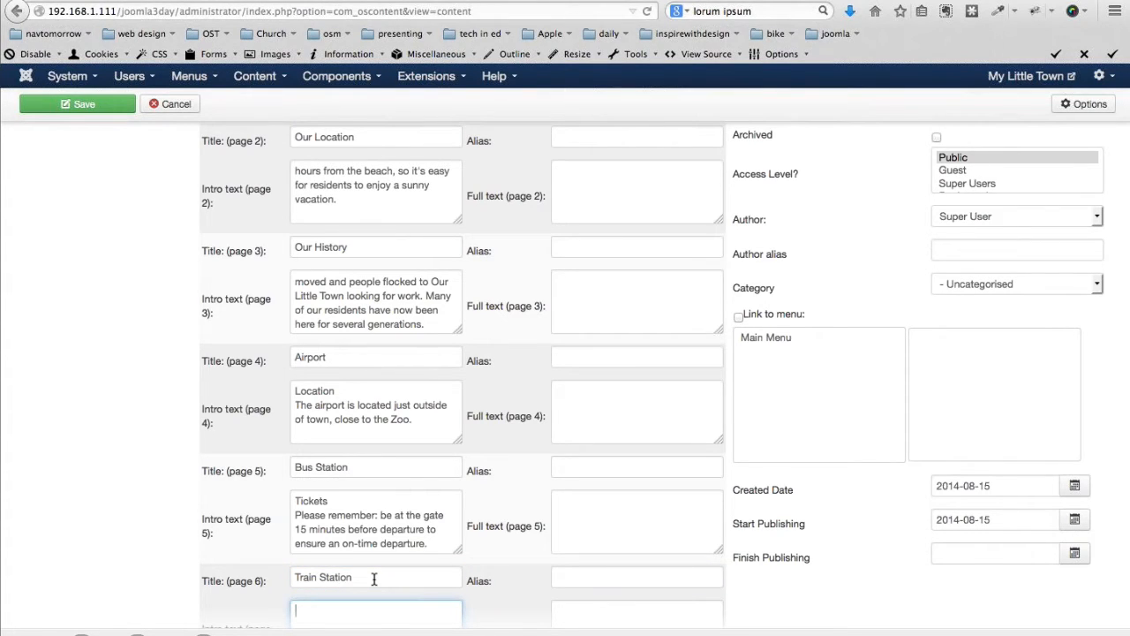
key(super+v)
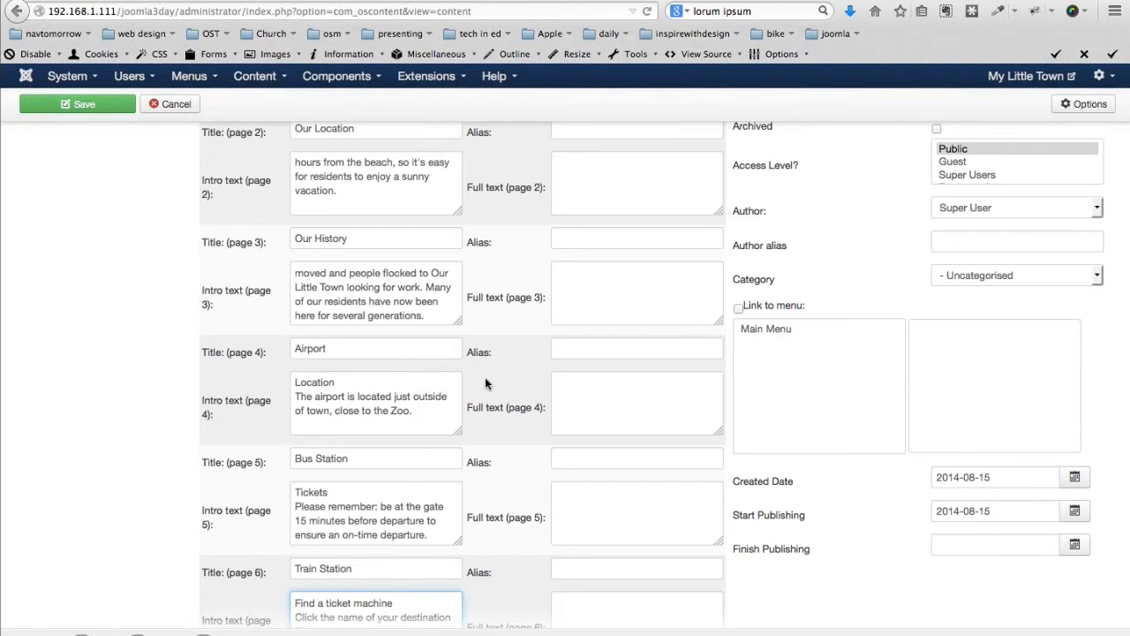
scroll(484, 383, down, 1)
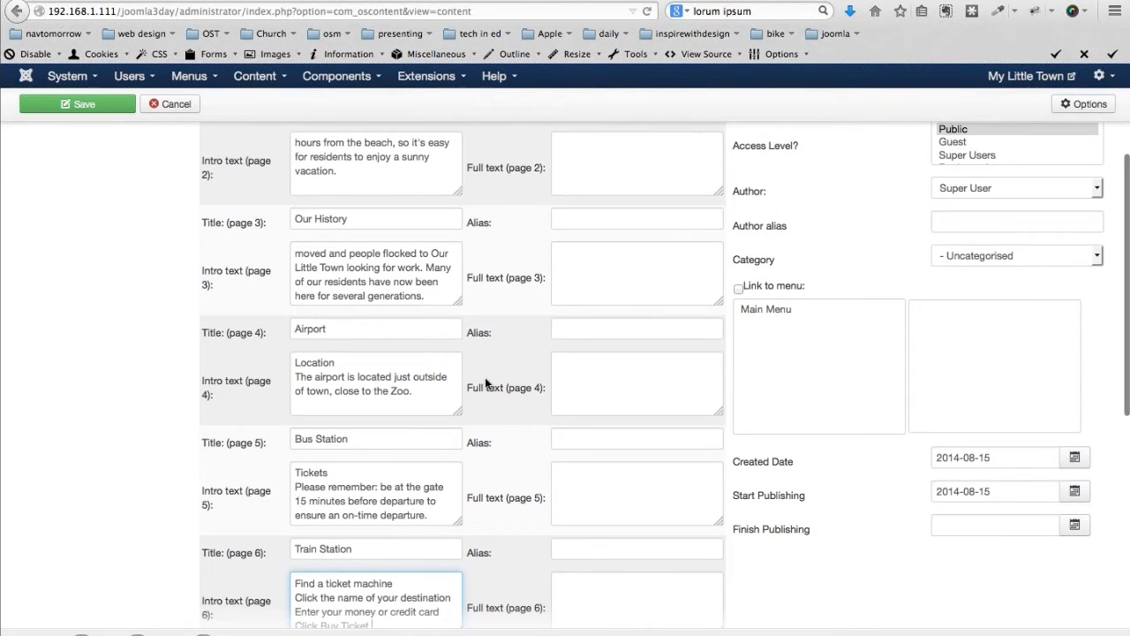
scroll(485, 383, down, 3)
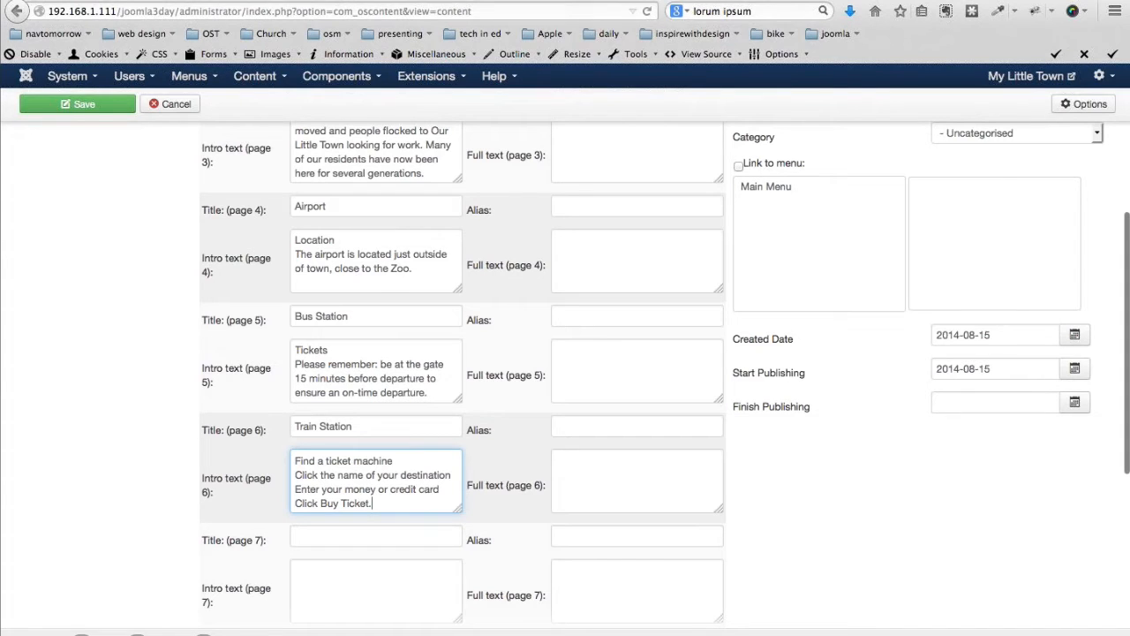
click(338, 541)
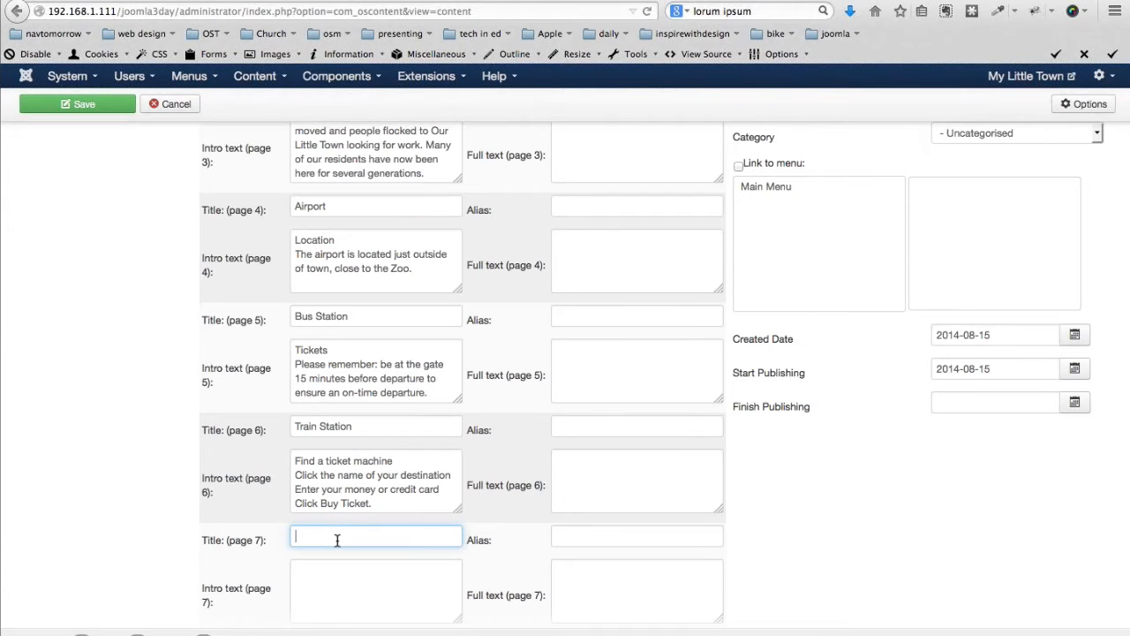
Add page 7 'Mayor's New Initiative' with lorem ipsum intro and full text
text(Ma)
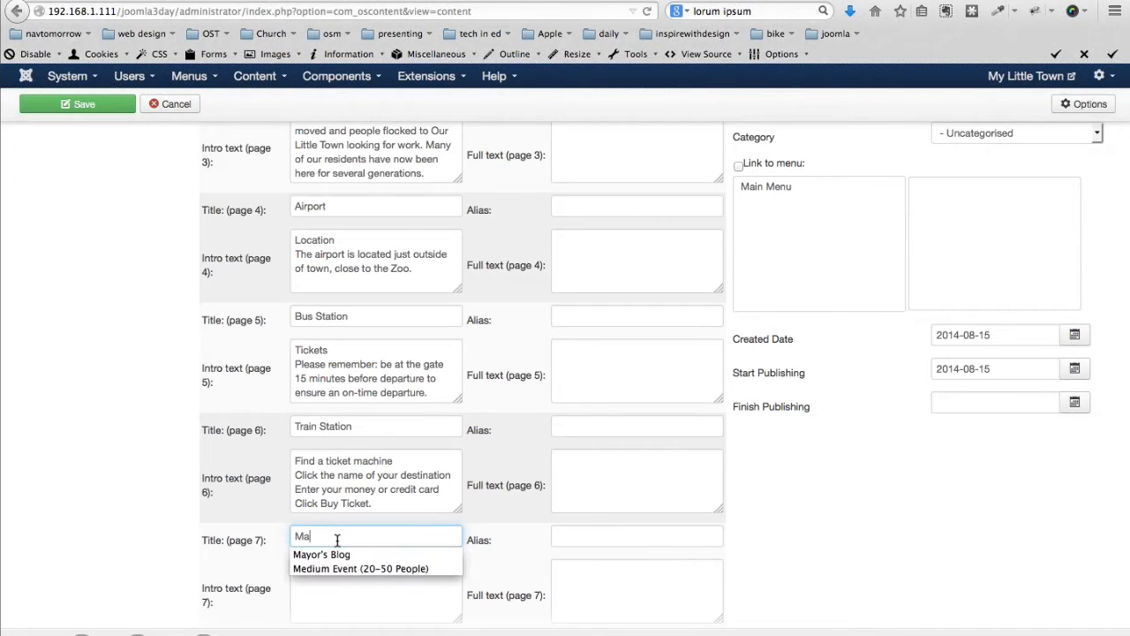
text(yor's N)
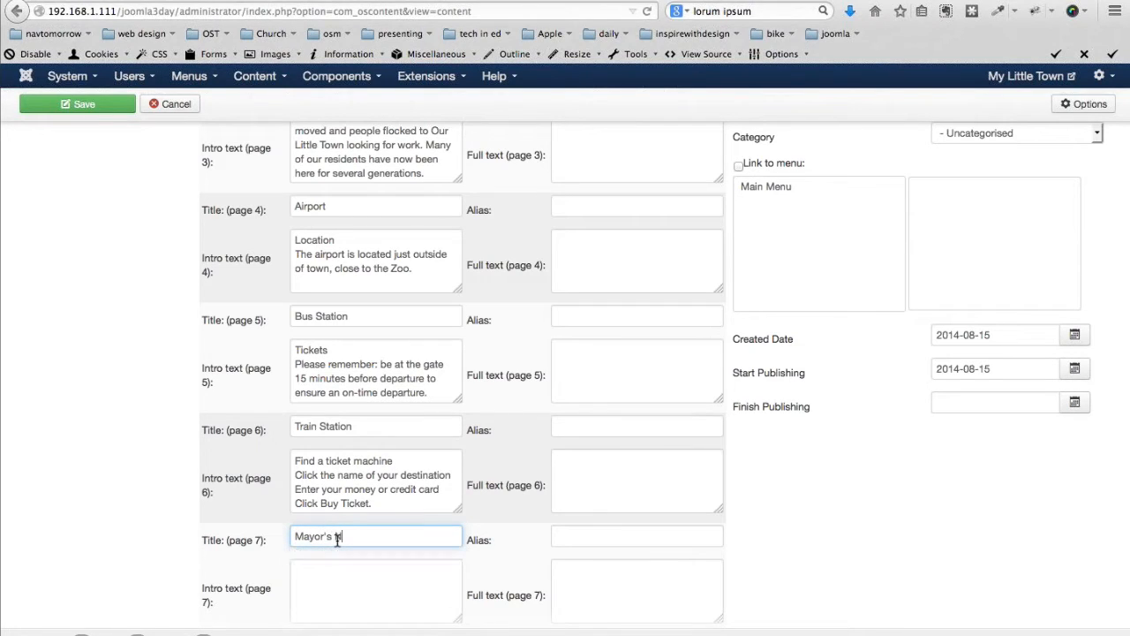
text(ew Initiative)
key(Tab)
key(Tab)
key(super+v)
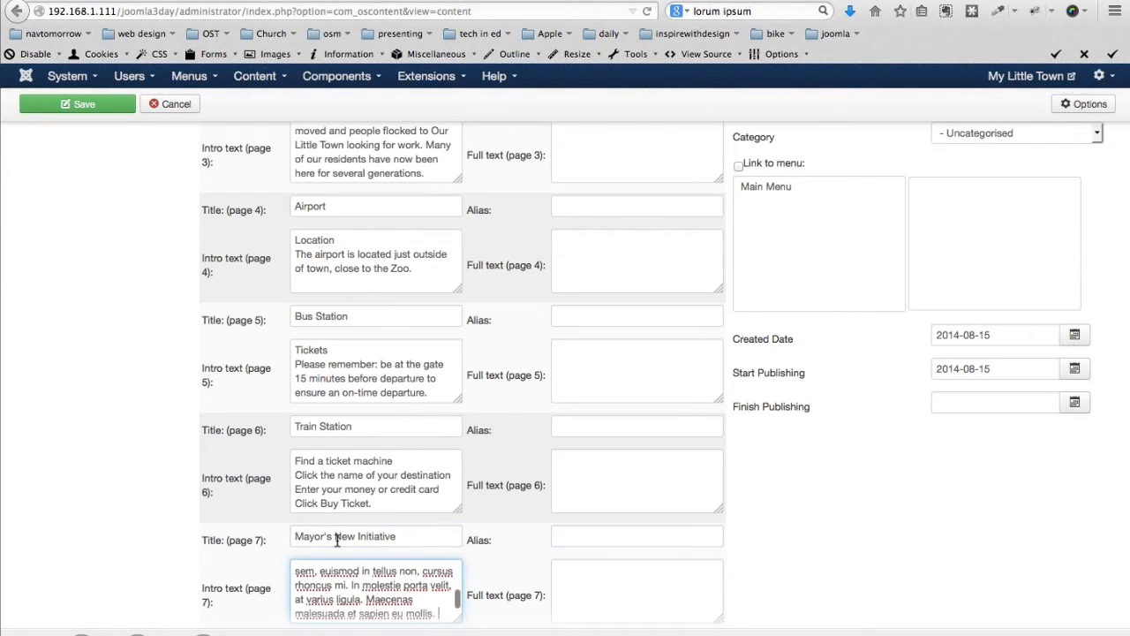
key(Tab)
key(super+v)
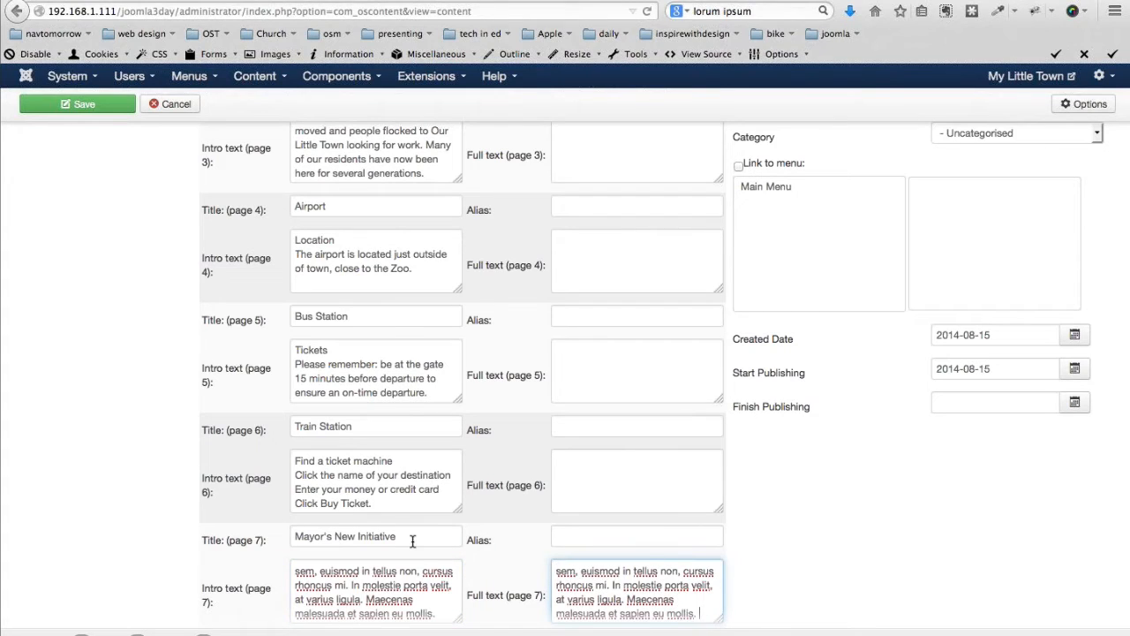
scroll(412, 541, down, 1)
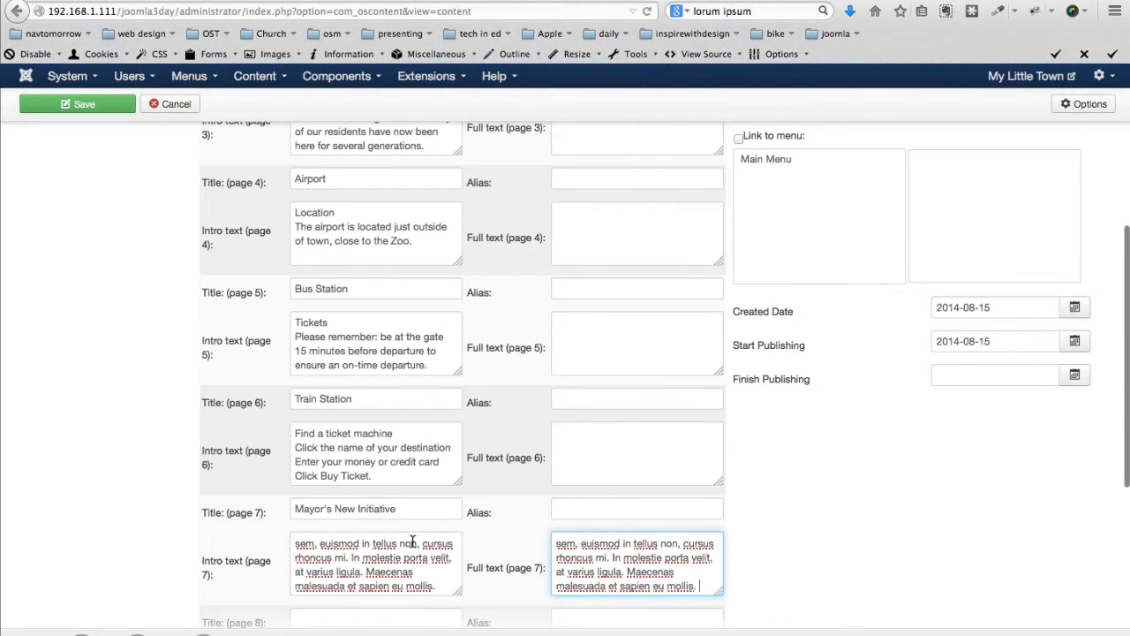
scroll(411, 541, down, 5)
Add page 8 'Mayor Speaks Out About the CMS' with lorem ipsum intro and full text
click(331, 468)
text(Mayor Sp)
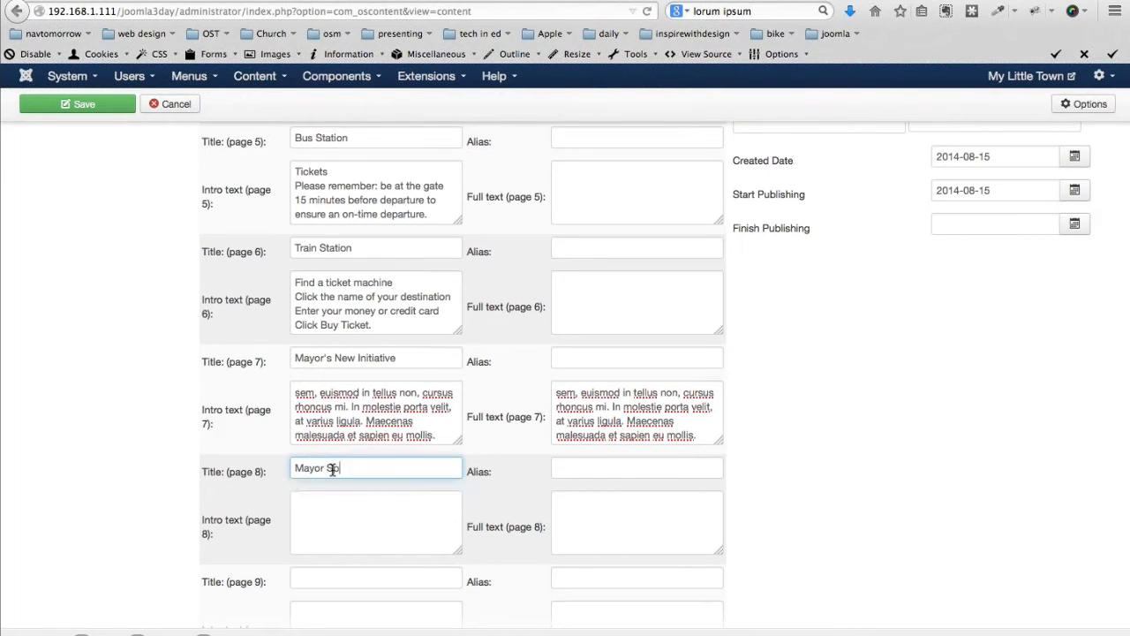
text(eaks Out About the CMS)
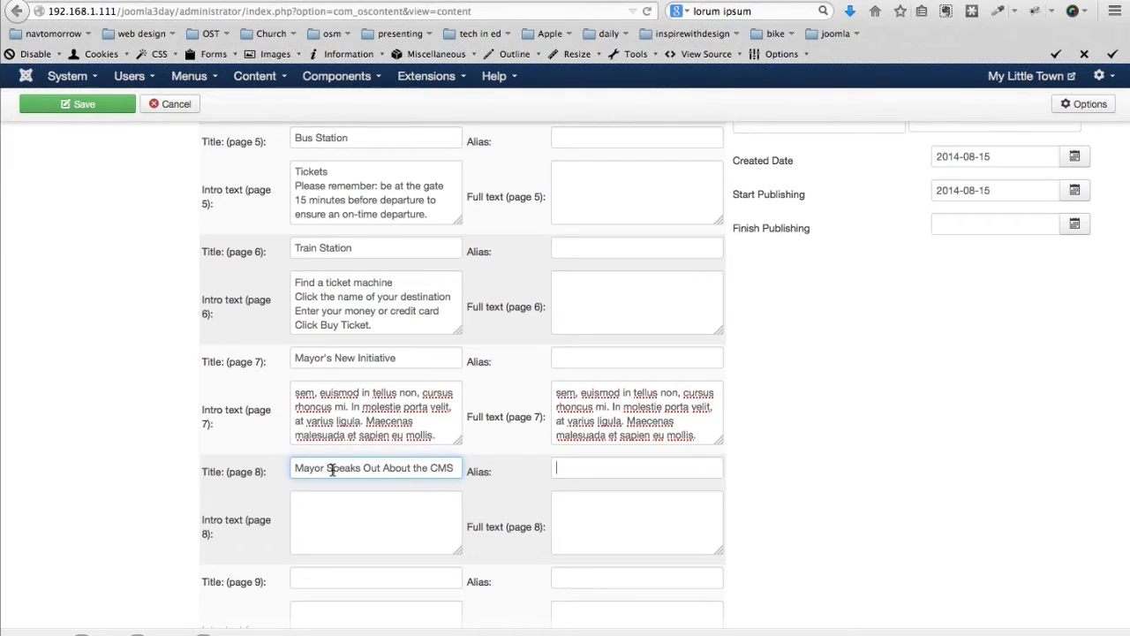
key(Tab)
key(Tab)
text(sem, euismod in tellus non, cursus rhoncus mi. In molestie porta velit, at varius ligula. Maecenas malesuada et sapien eu mollis.)
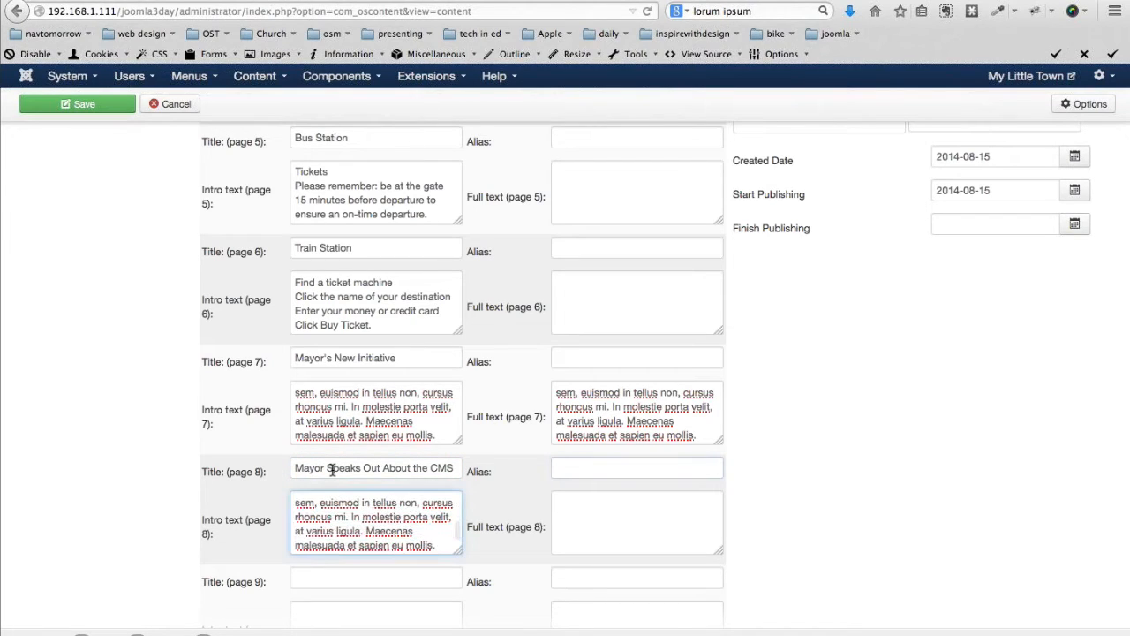
key(Tab)
text(sem, euismod in tellus non, cursus rhoncus mi. In molestie porta velit, at varius ligula. Maecenas malesuada et sapien eu mollis.)
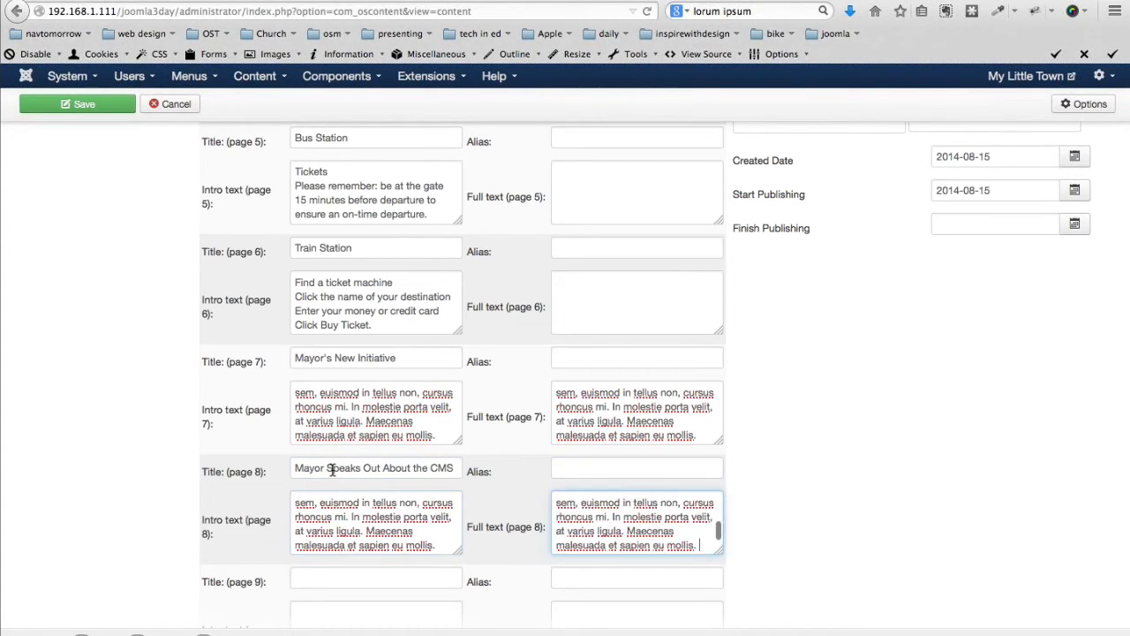
Add page 9 'Our Little Bank Opens' with lorem ipsum intro and full text
key(Tab)
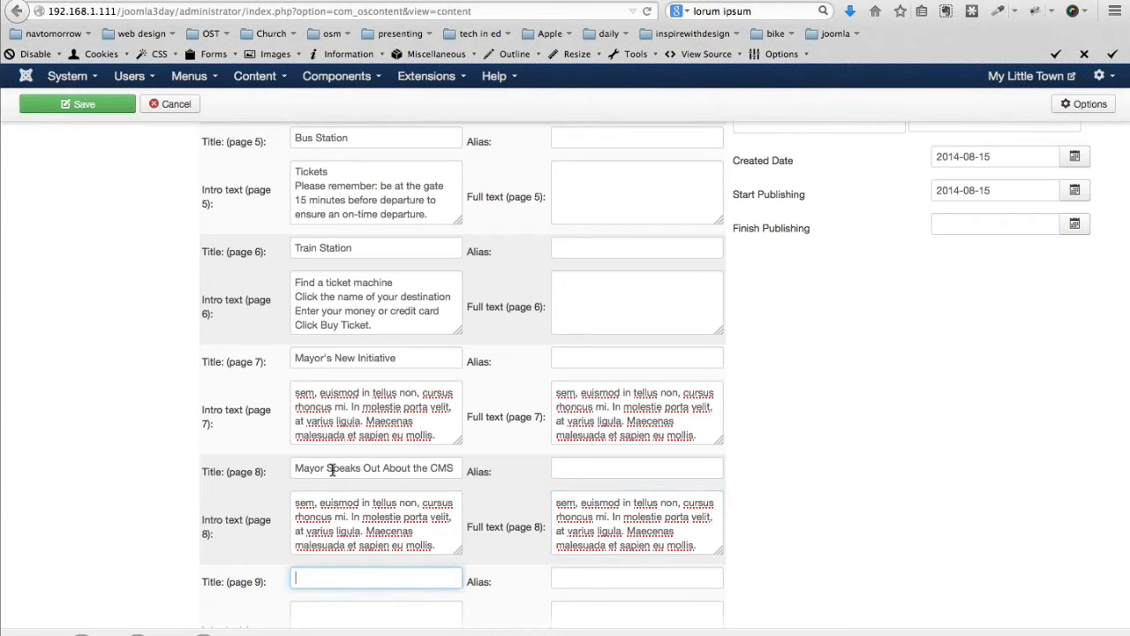
text(Our Little Bank Opens)
key(Tab)
key(Tab)
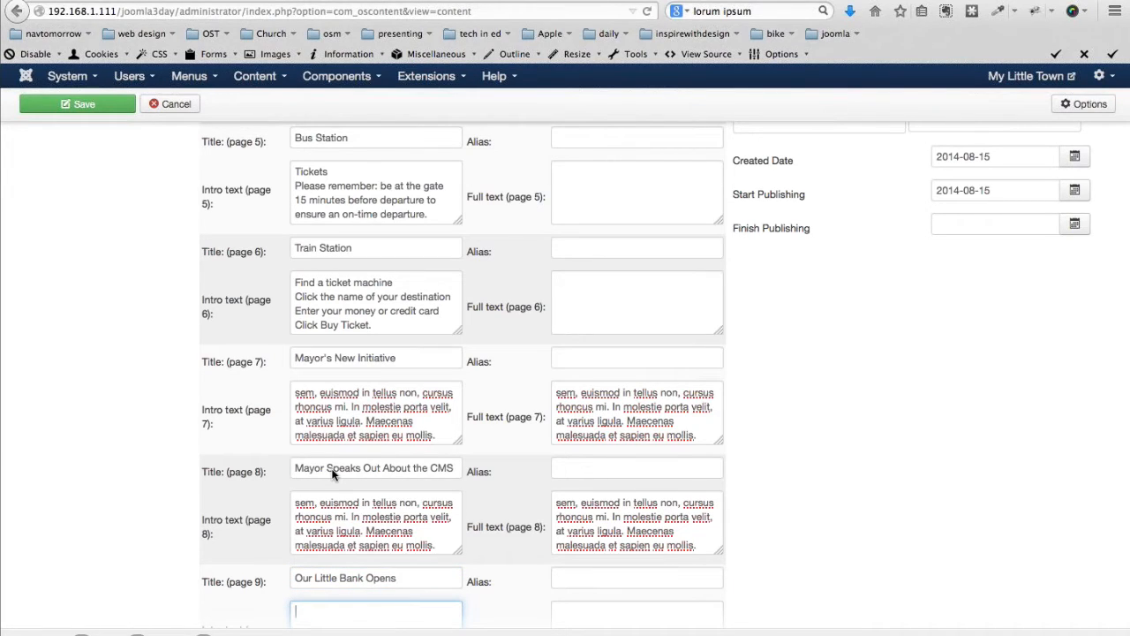
text(sem, euismod in tellus non, cursus rhoncus mi. In molestie porta velit, at varius ligula. Maecenas malesuada et sapien eu mollis.)
key(Tab)
text(sem, euismod in tellus non, cursus rhoncus mi. In molestie porta velit, at varius ligula. Maecenas malesuada et sapien eu mollis.)
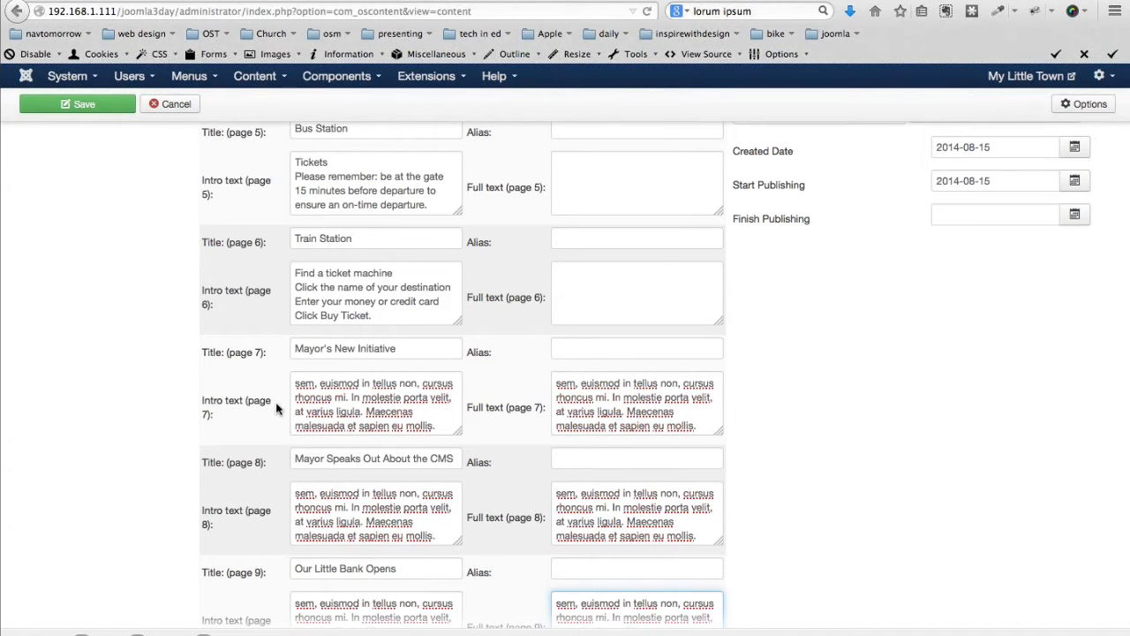
scroll(276, 406, down, 1)
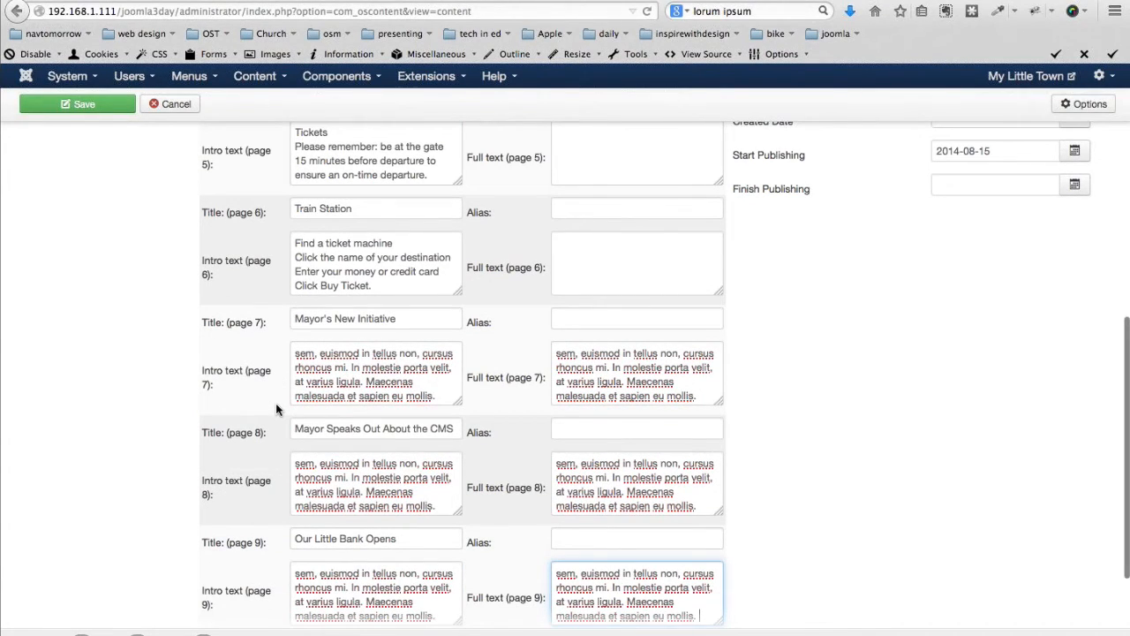
scroll(275, 408, down, 5)
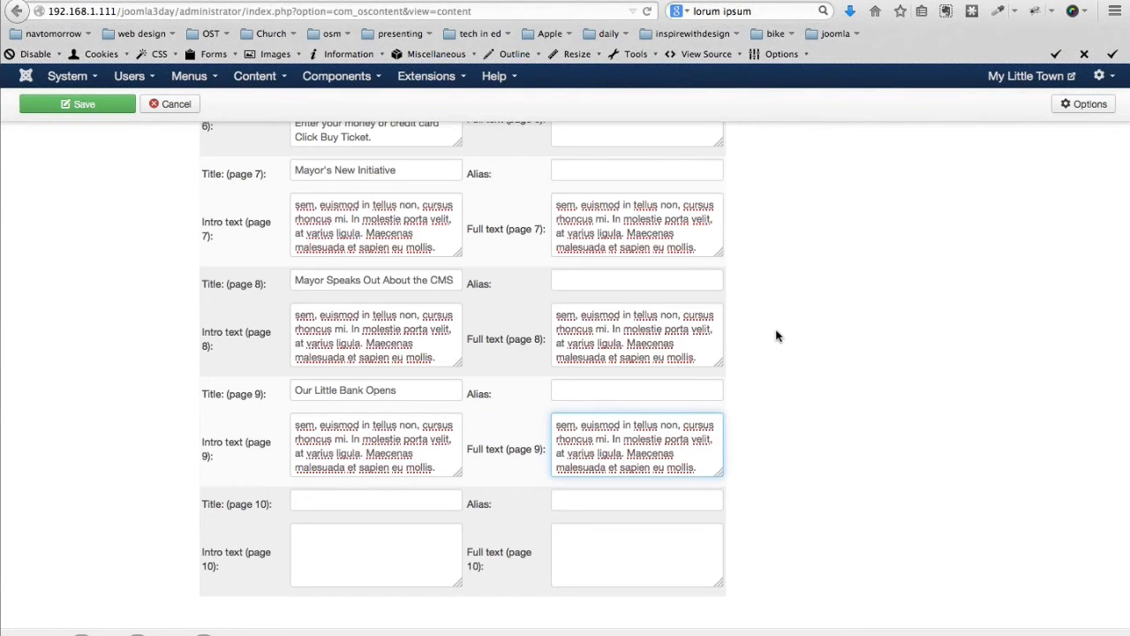
scroll(777, 336, up, 1)
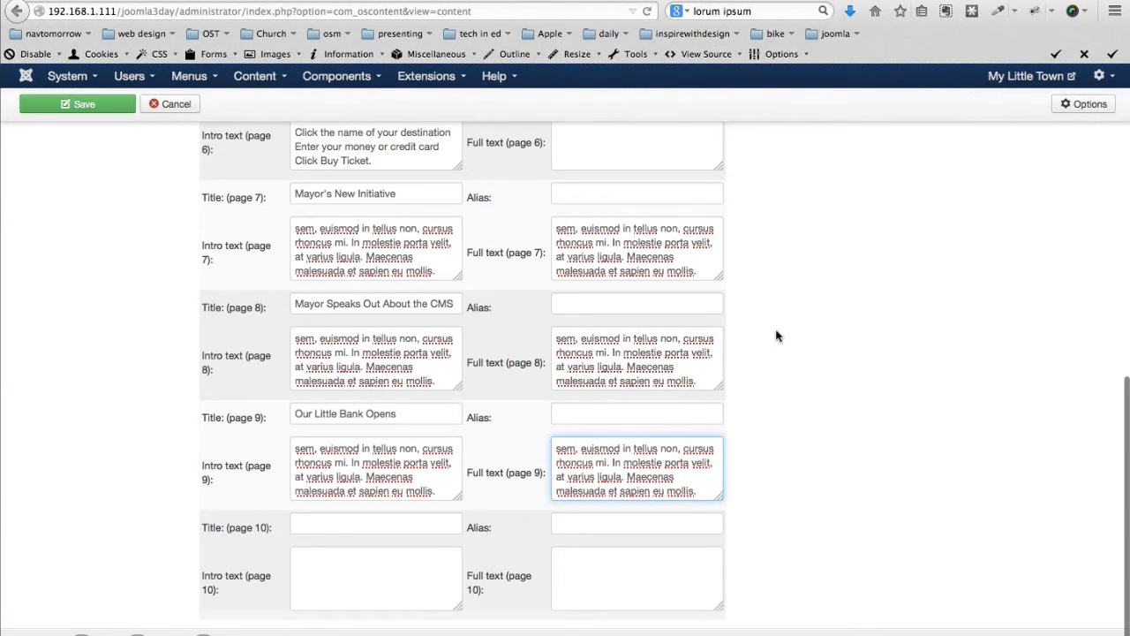
scroll(777, 335, up, 20)
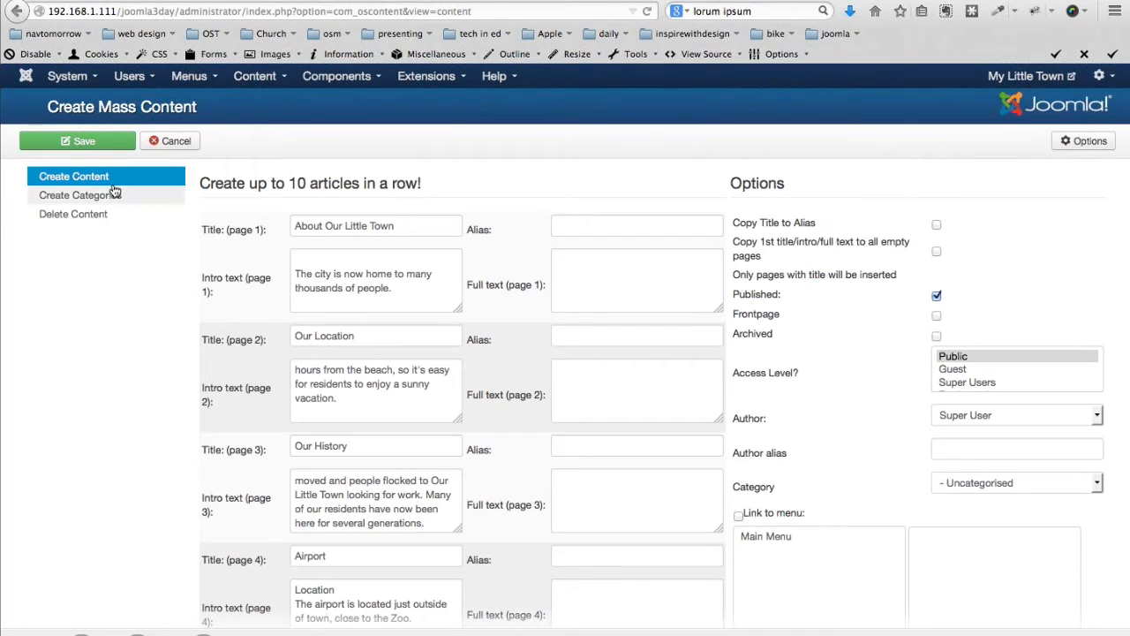
Save the bulk form and open Content > Article Manager to see the nine Uncategorised articles
click(52, 140)
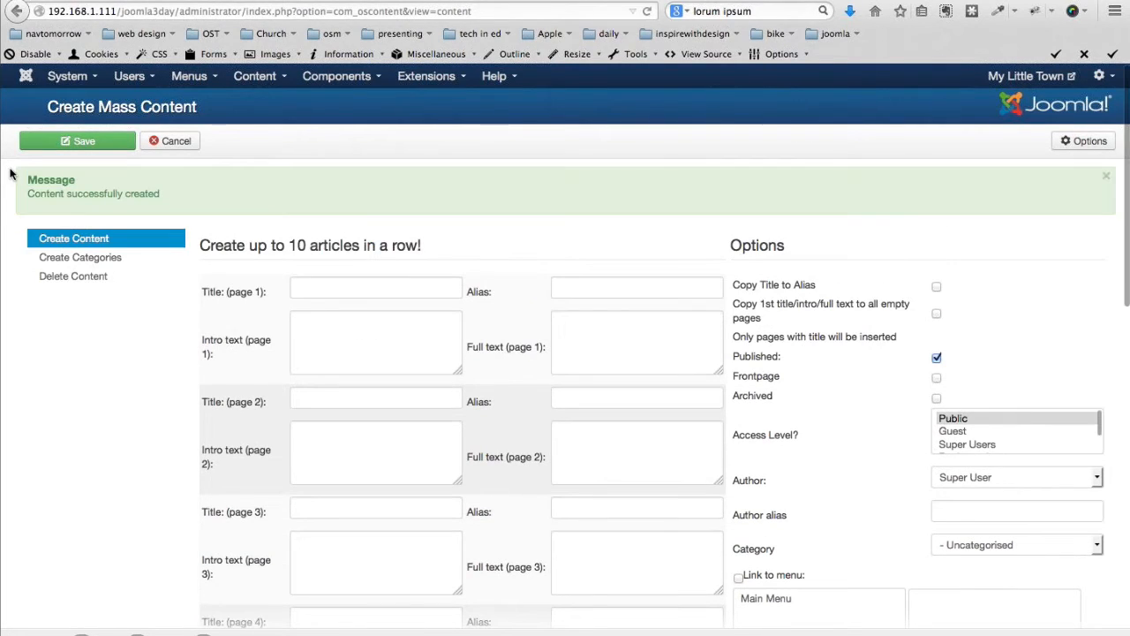
click(254, 76)
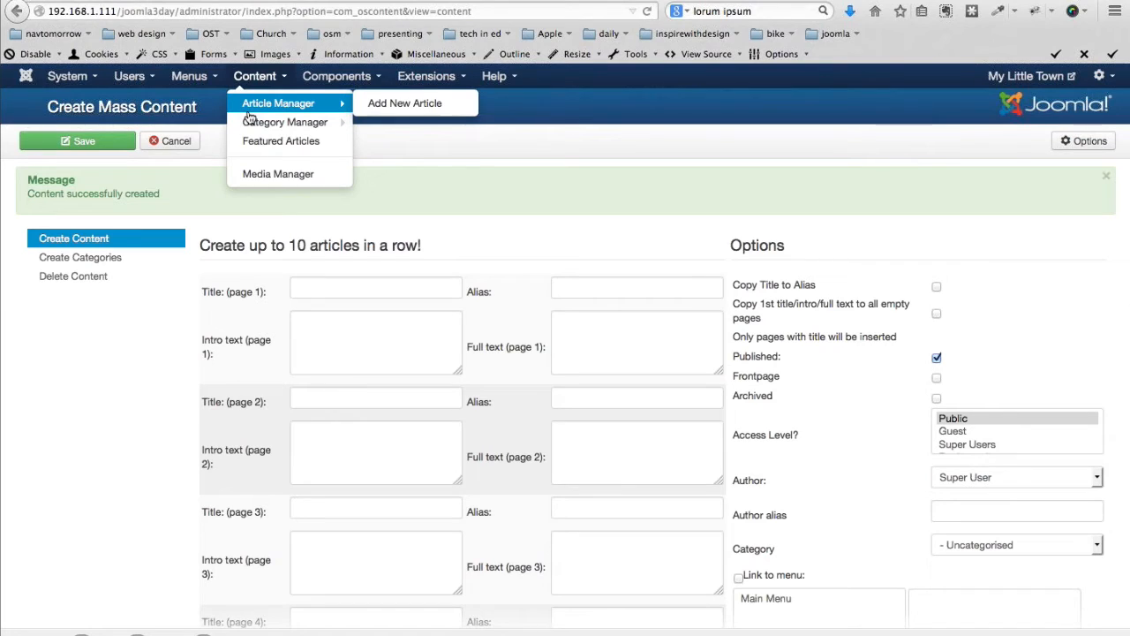
click(249, 110)
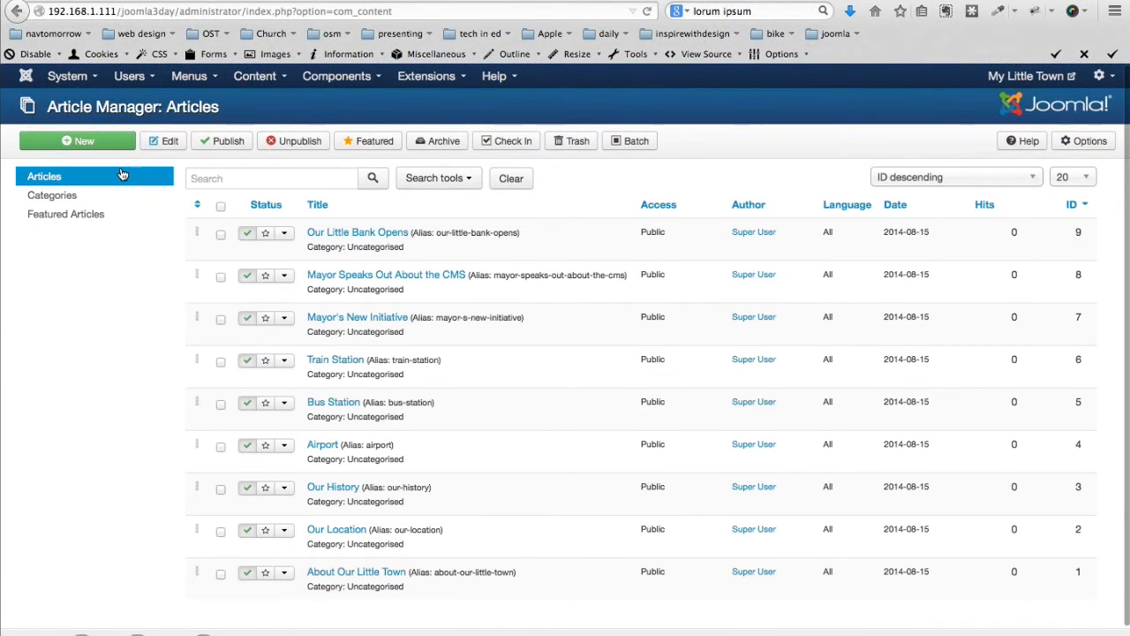
scroll(112, 486, down, 1)
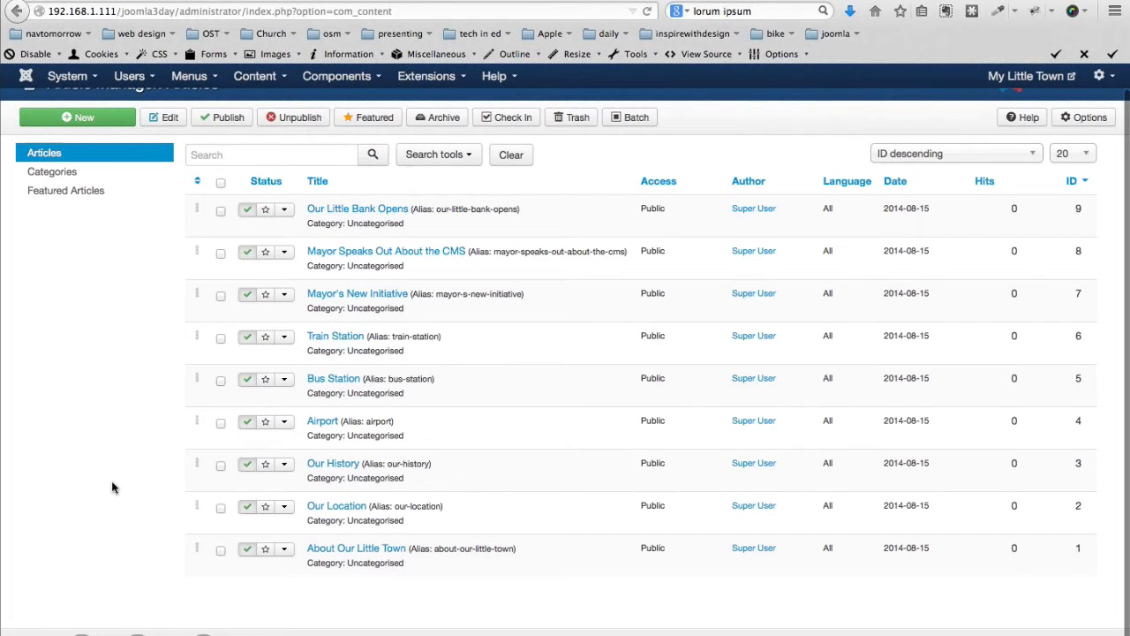
scroll(223, 557, up, 1)
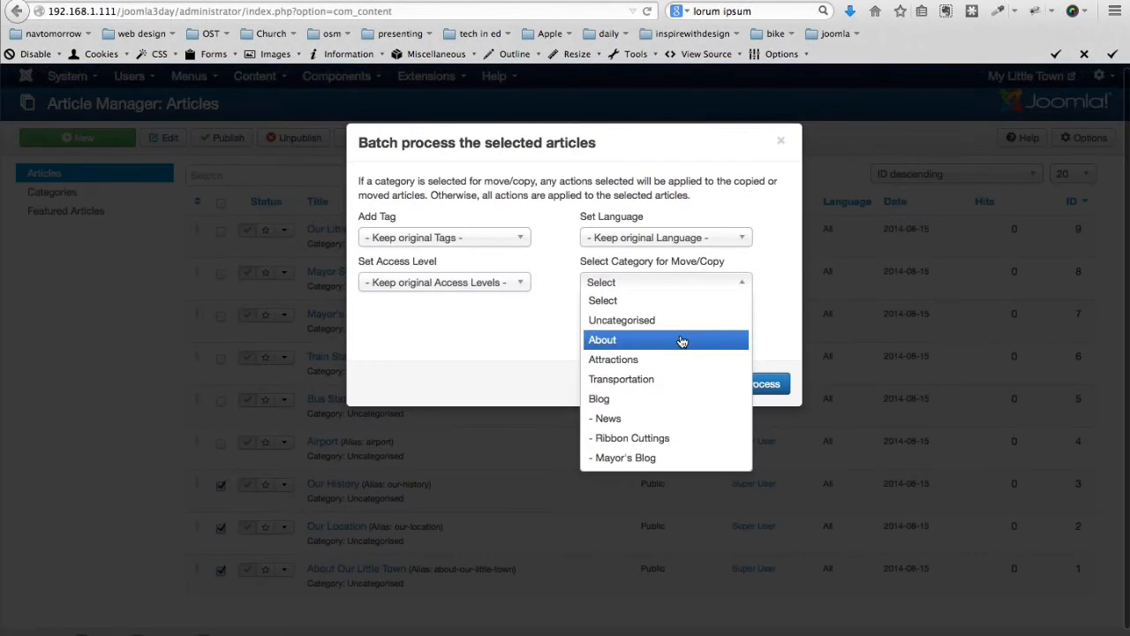
Batch-move the town articles to About, transport articles to Transportation, and the bank article to Ribbon Cuttings
click(682, 341)
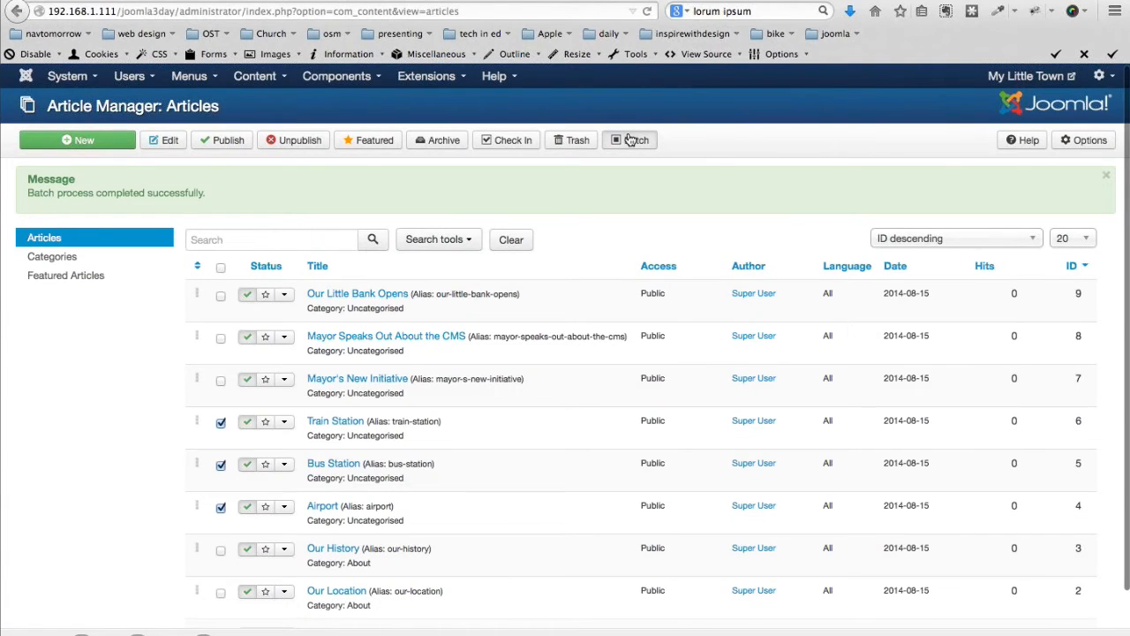
click(629, 141)
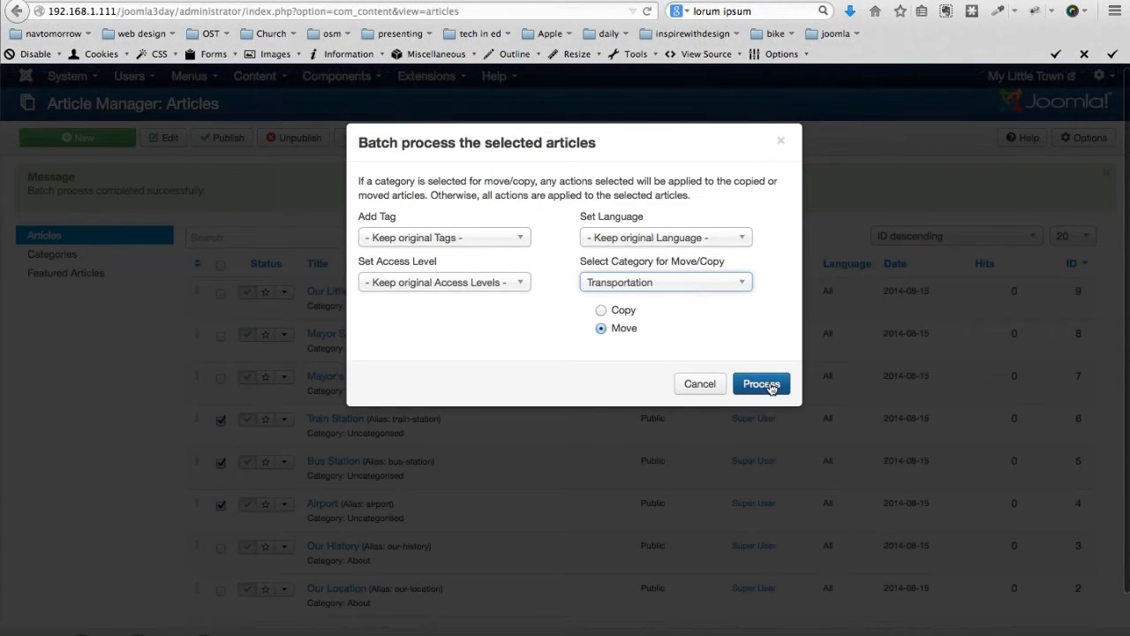
click(761, 384)
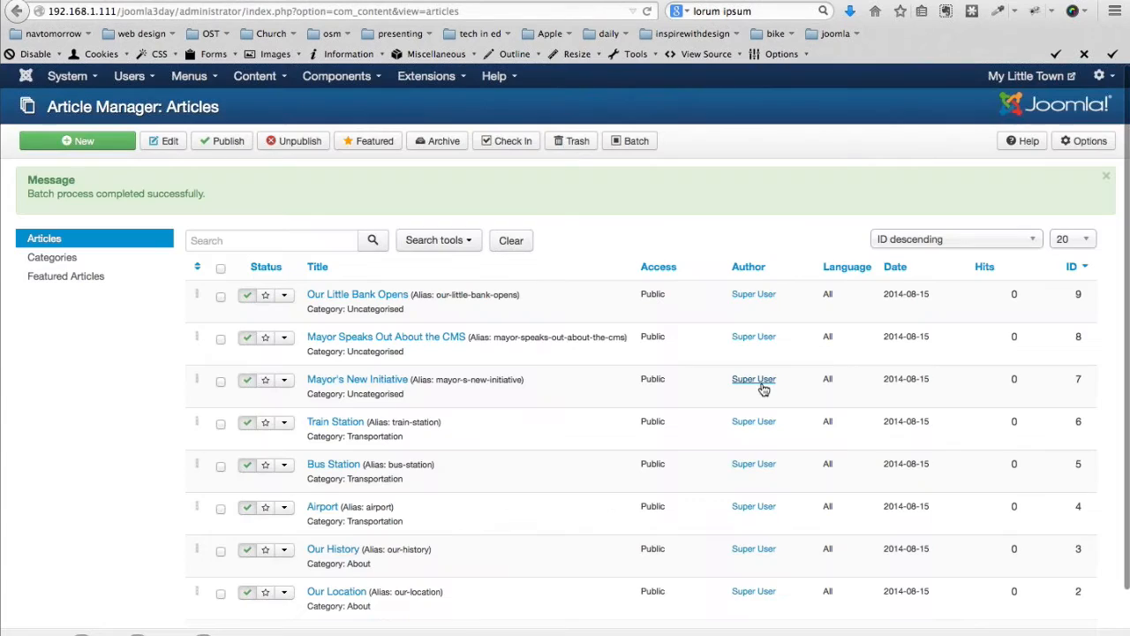
click(629, 141)
click(651, 283)
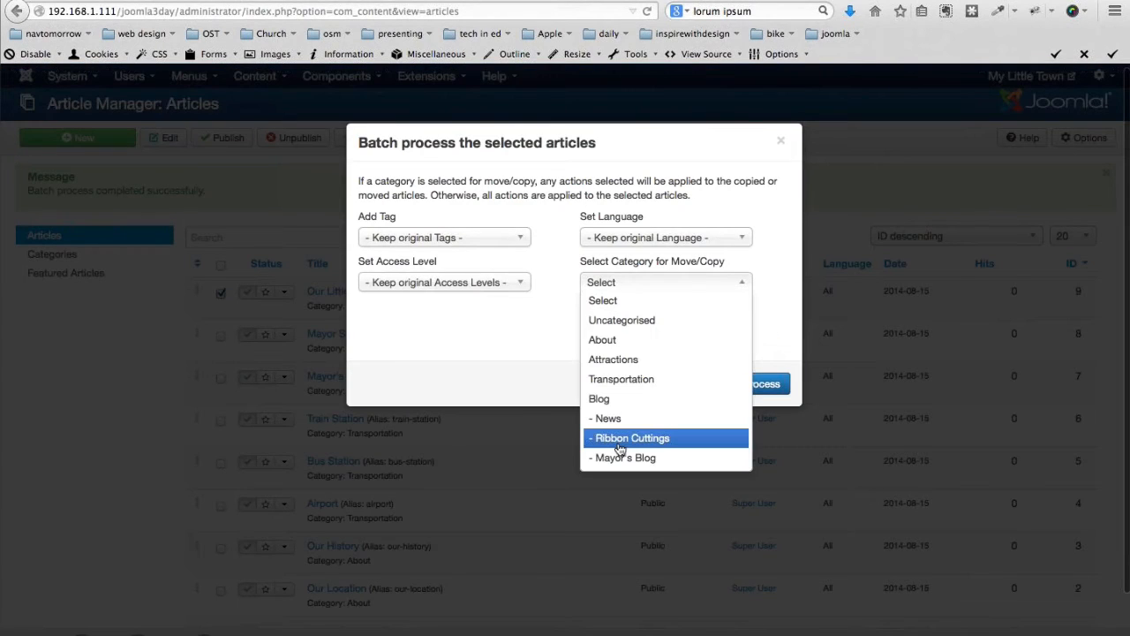
click(620, 438)
click(761, 384)
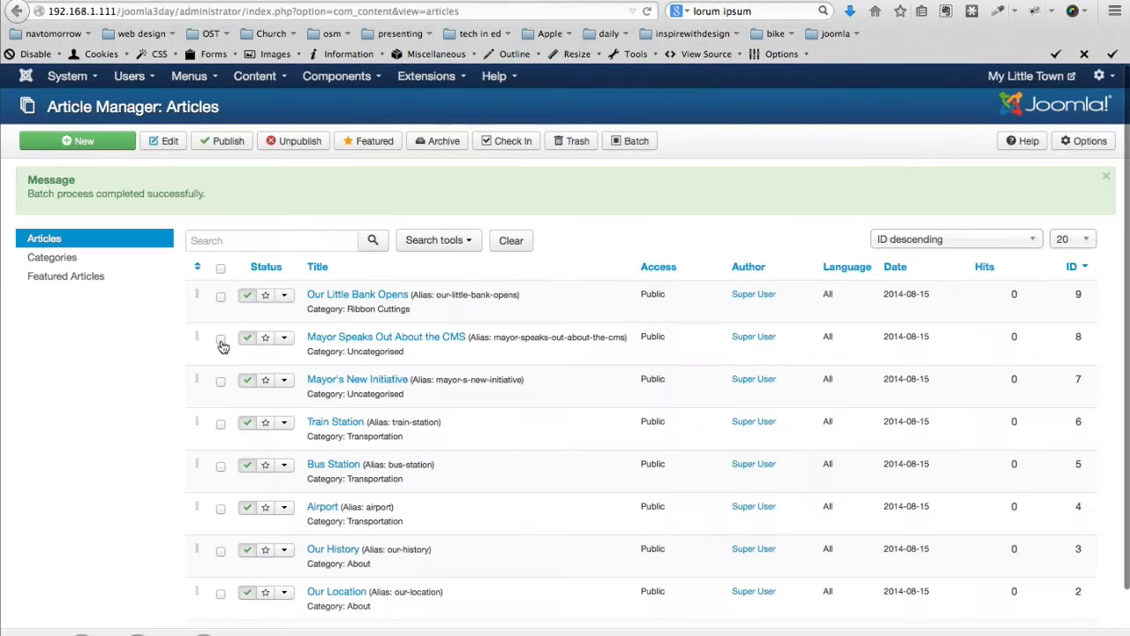
Move 'Mayor's New Initiative' and 'Mayor Speaks Out About the CMS' into News
click(221, 380)
scroll(220, 352, down, 1)
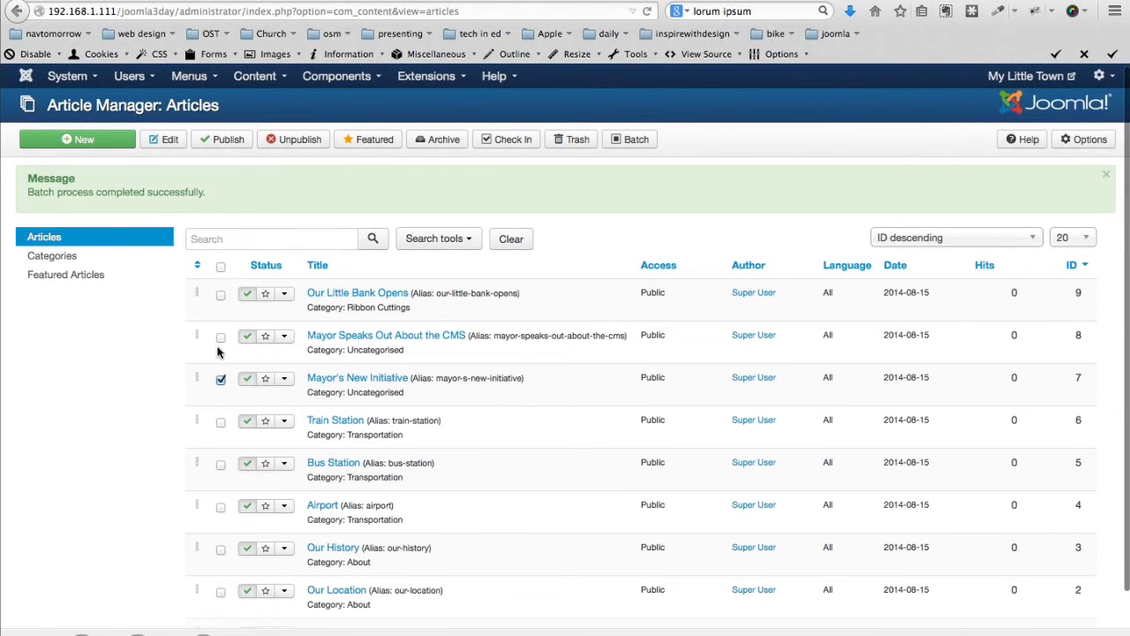
click(221, 338)
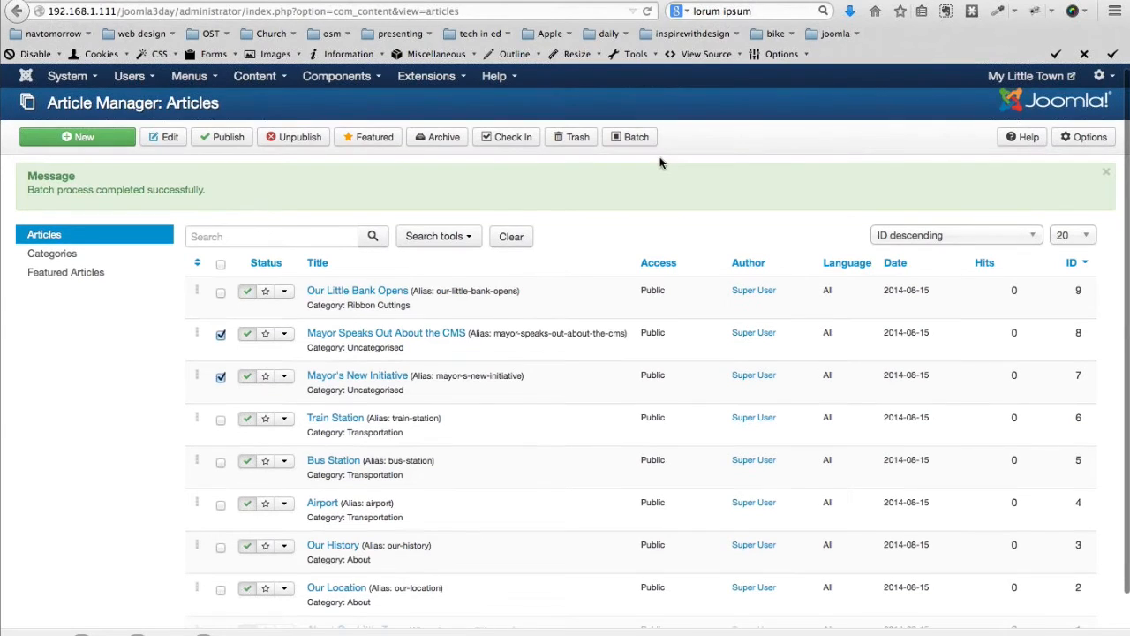
click(631, 137)
click(653, 282)
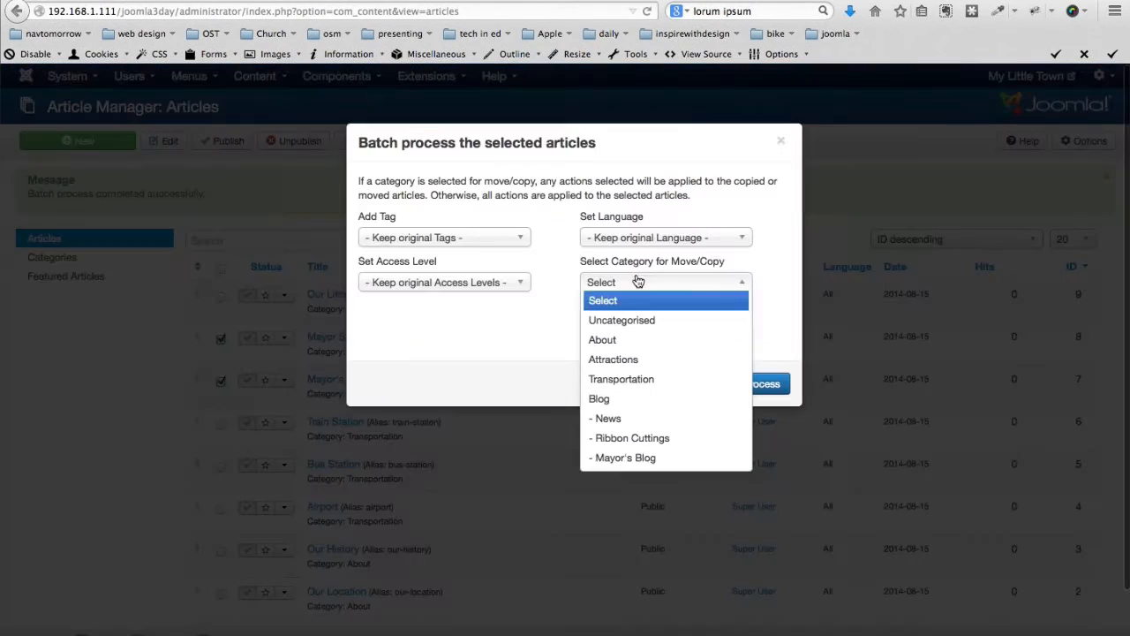
click(608, 419)
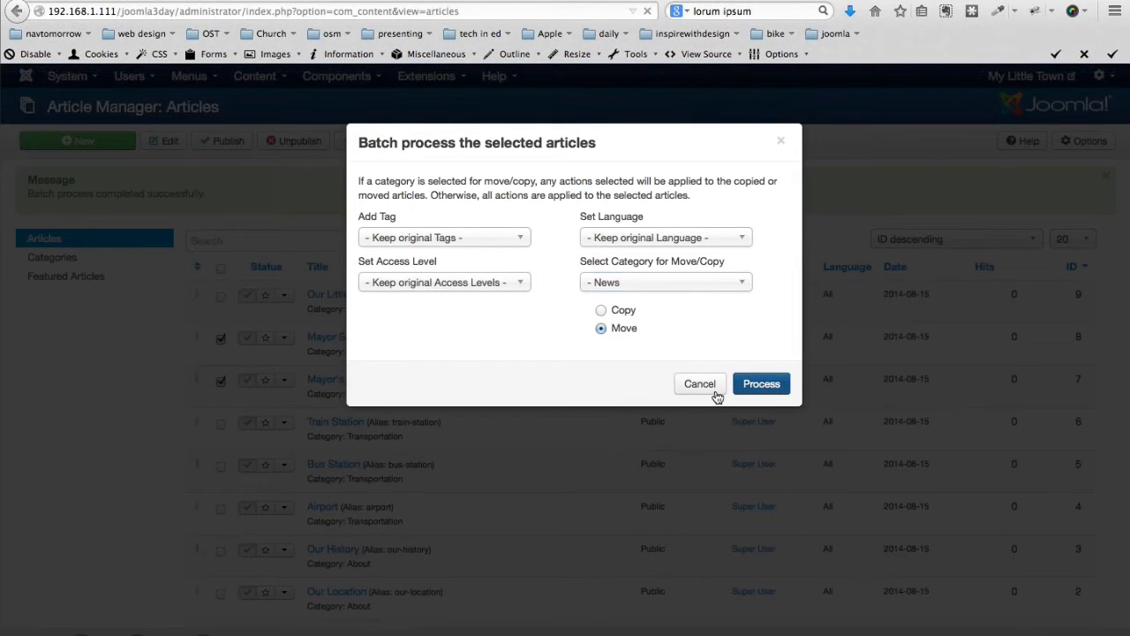
click(764, 384)
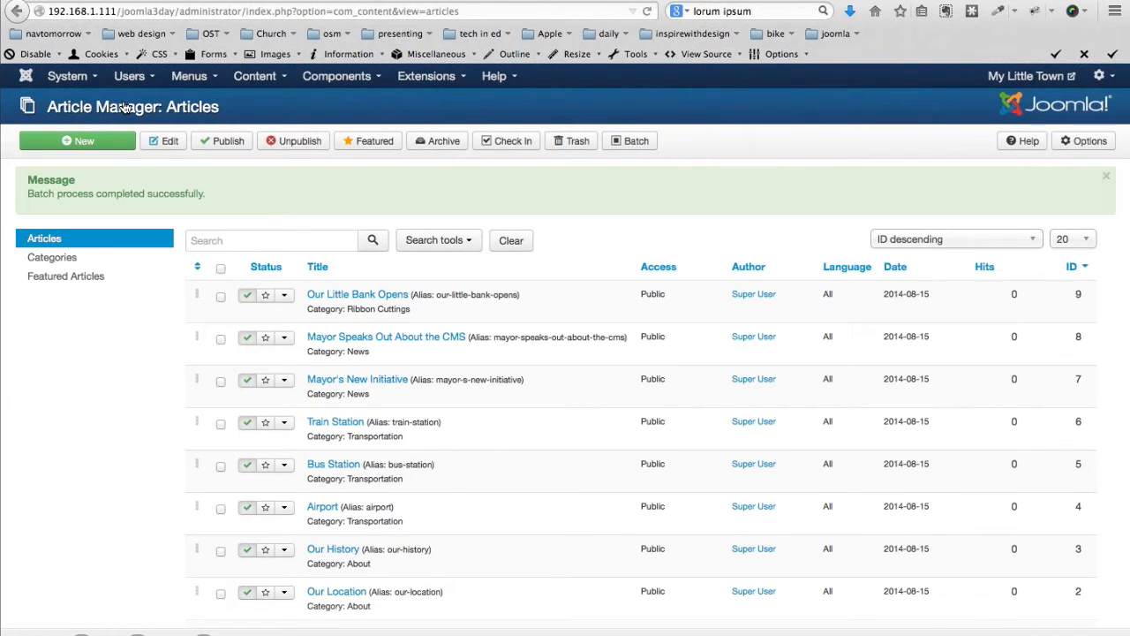
click(88, 141)
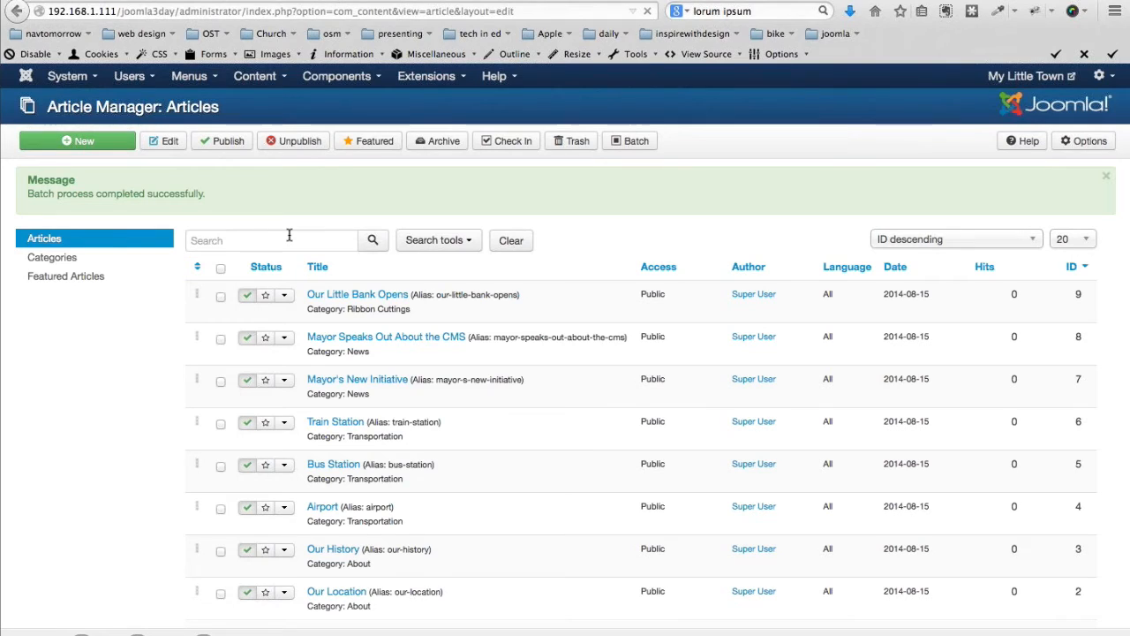
Create article 'Welcome to Our Little Town' with two lorem ipsum paragraphs, then save and close
click(181, 180)
text(Welcome to Our Little Town)
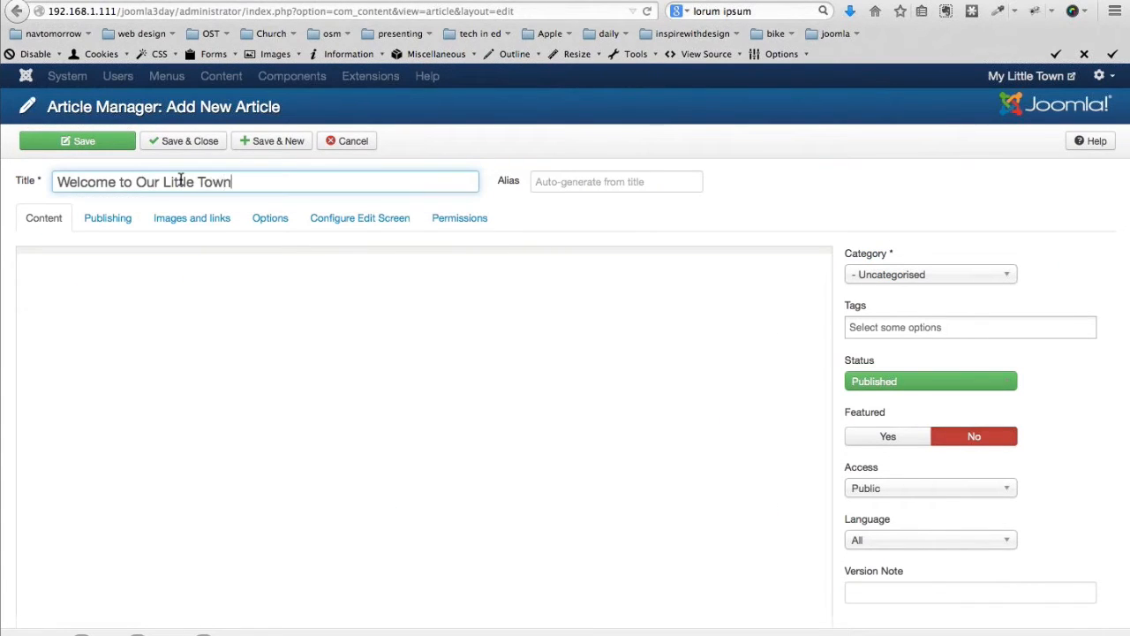
key(Tab)
key(Tab)
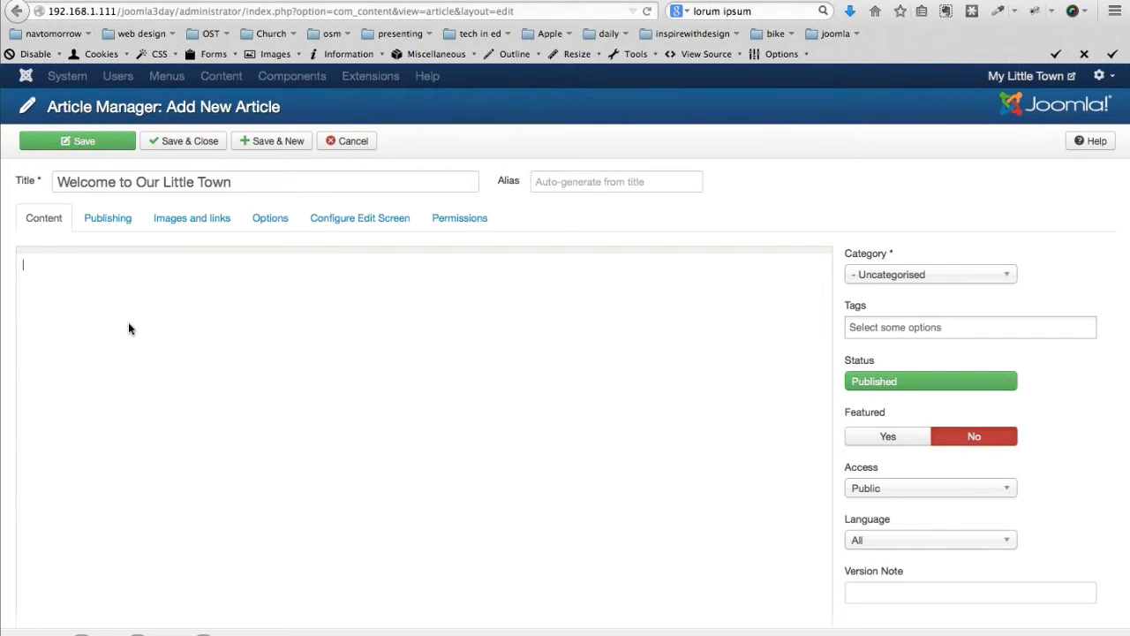
scroll(128, 328, down, 1)
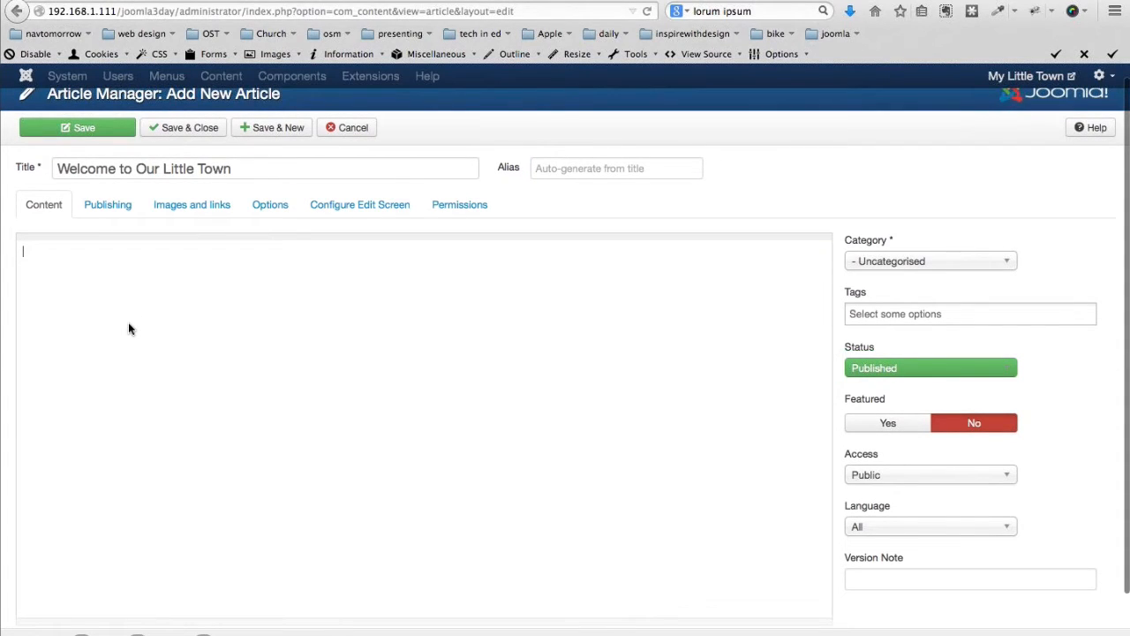
scroll(128, 328, down, 2)
scroll(129, 323, up, 3)
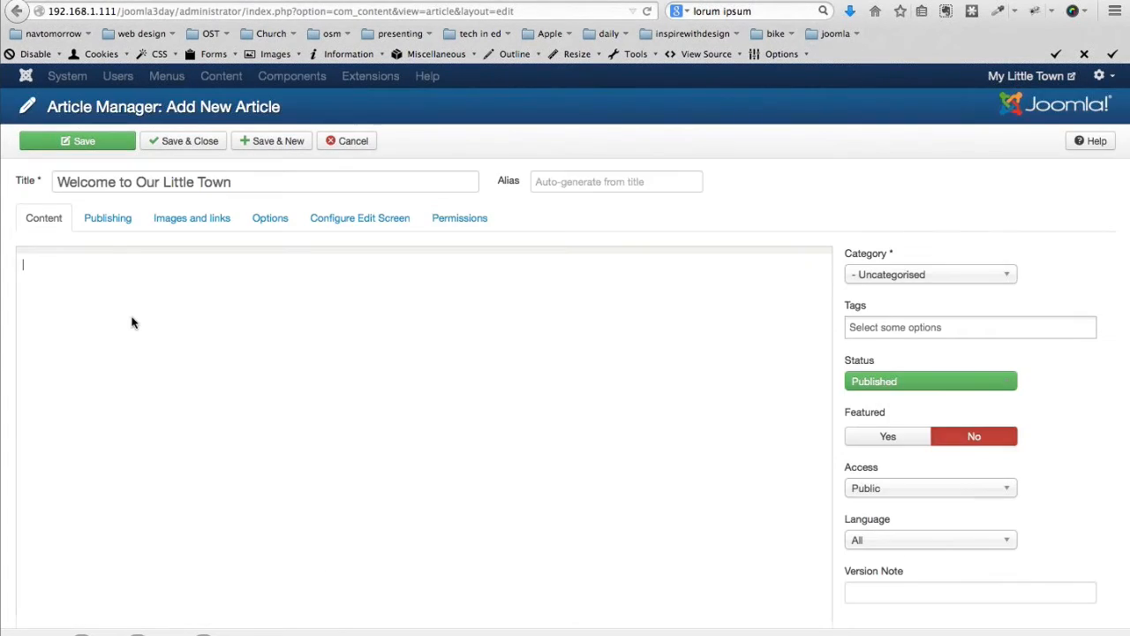
text(Lorem ipsum dolor sit amet, consectetur adipiscing elit. Vestibulum ut cursus eros, et cursus ligula. Cum sociis natoque penatibus et magnis dis parturient montes, nascetur ridiculus mus. Nam lacinia aliquet tortor at lacinia. Mauris rhoncus eros nec semper pretium. Morbi arcu risus, lobortis sed luctus non, aliquam at elit. Phasellus dapibus, nulla vel consequat iaculis, mi mauris tempus dui, sed lobortis massa sapien ut sapien. Suspendisse sollicitudin odio ut nibh luctus eleifend. Vivamus turpis arcu, volutpat vel blandit ac, congue ut leo. Aliquam elit dui, cursus et metus a, tempus malesuada arcu. Vivamus vitae consectetur purus. Duis nec convallis elit. Quisque convallis pretium interdum. Pellentesque quis turpis ut sapien gravida imperdiet nec eget orci. Cras eleifend posuere risus sed laoreet. In aliquam eros a mi fermentum, a adipiscing nisi fermentum. Praesent pulvinar nulla lorem, eu lacinia mi dignissim eu. Integer a nisi risus. Cras et dictum nibh, ut elementum magna. Pellentesque dignissim varius mi commodo vulputate. Nam augue sem, euismod in tellus non, cursus rhoncus mi. In molestie porta velit, at varius ligula. Maecenas malesuada et sapien eu mollis.)
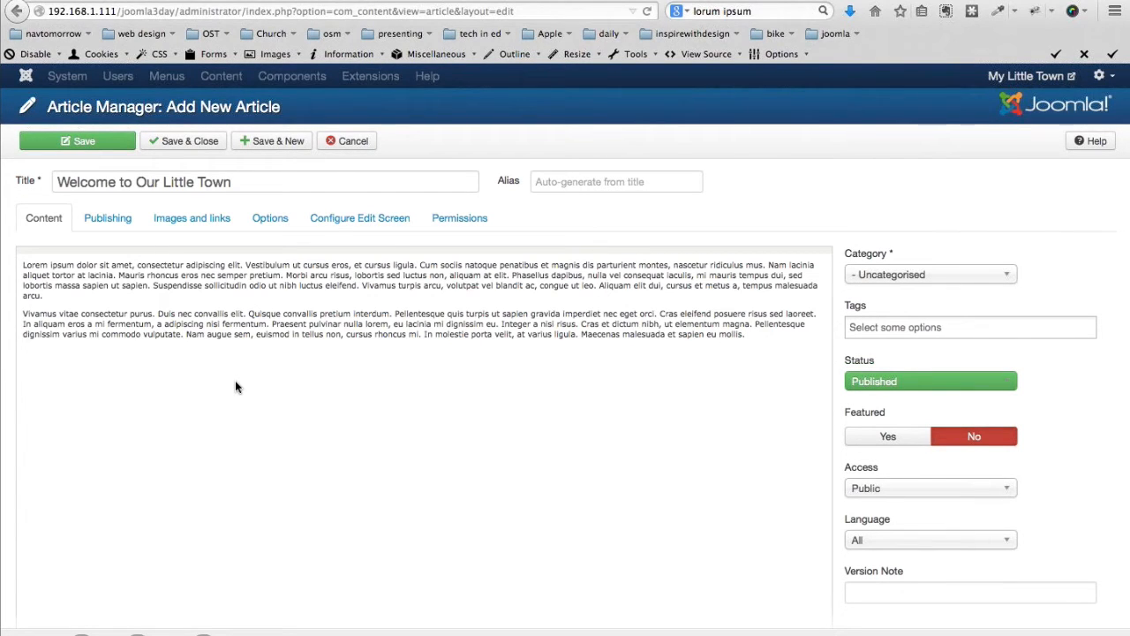
scroll(234, 386, down, 1)
scroll(234, 385, up, 1)
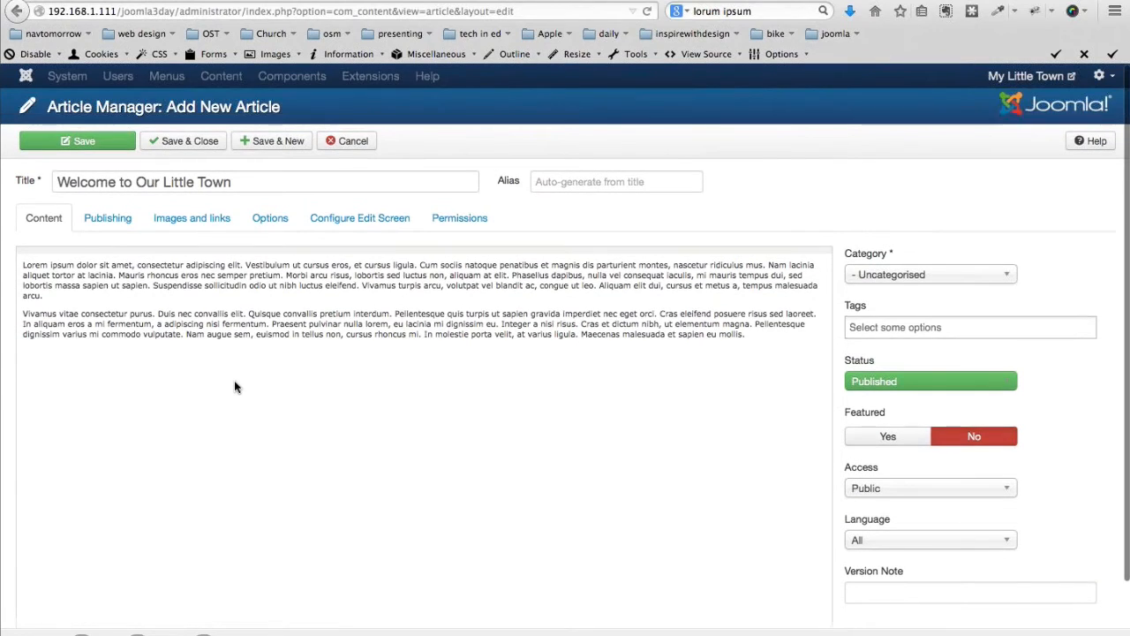
scroll(235, 386, down, 1)
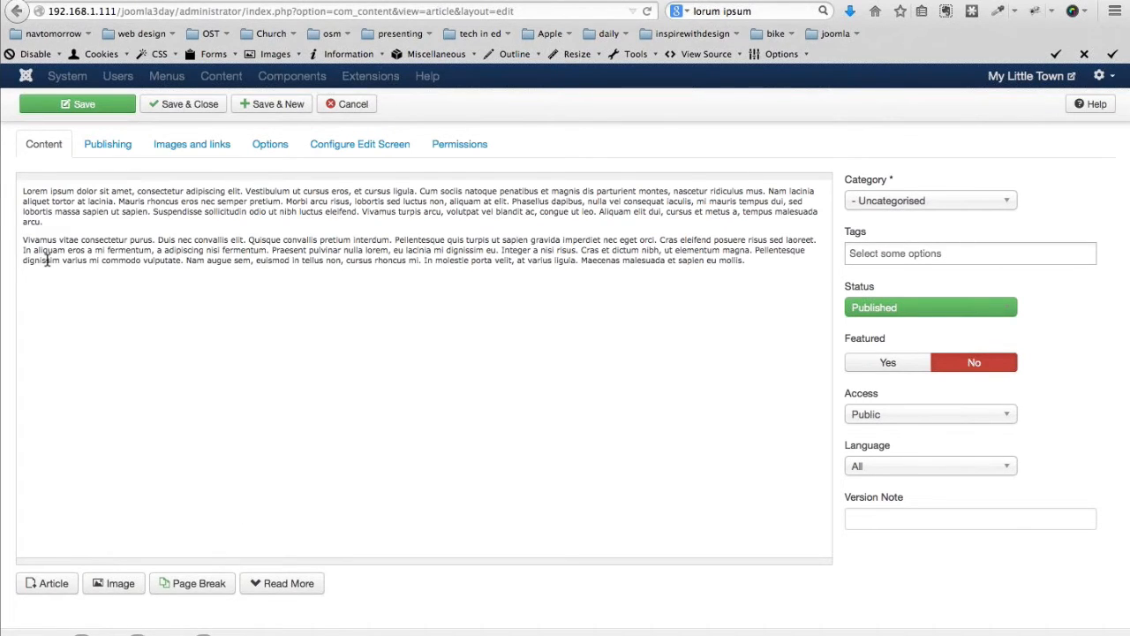
scroll(47, 258, up, 1)
scroll(46, 258, up, 1)
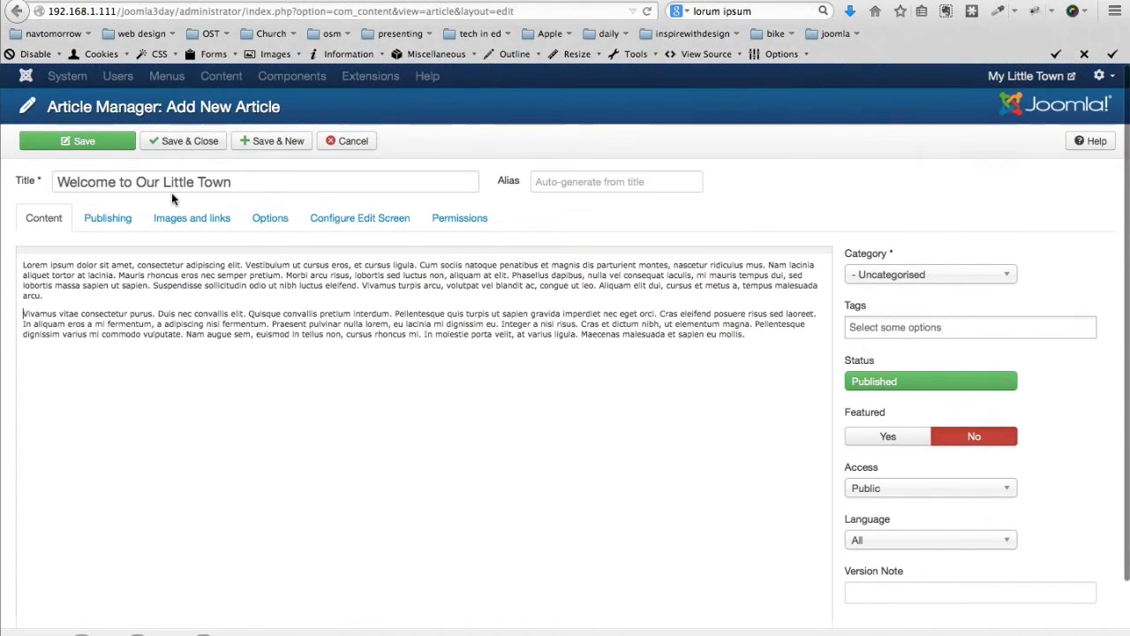
click(191, 143)
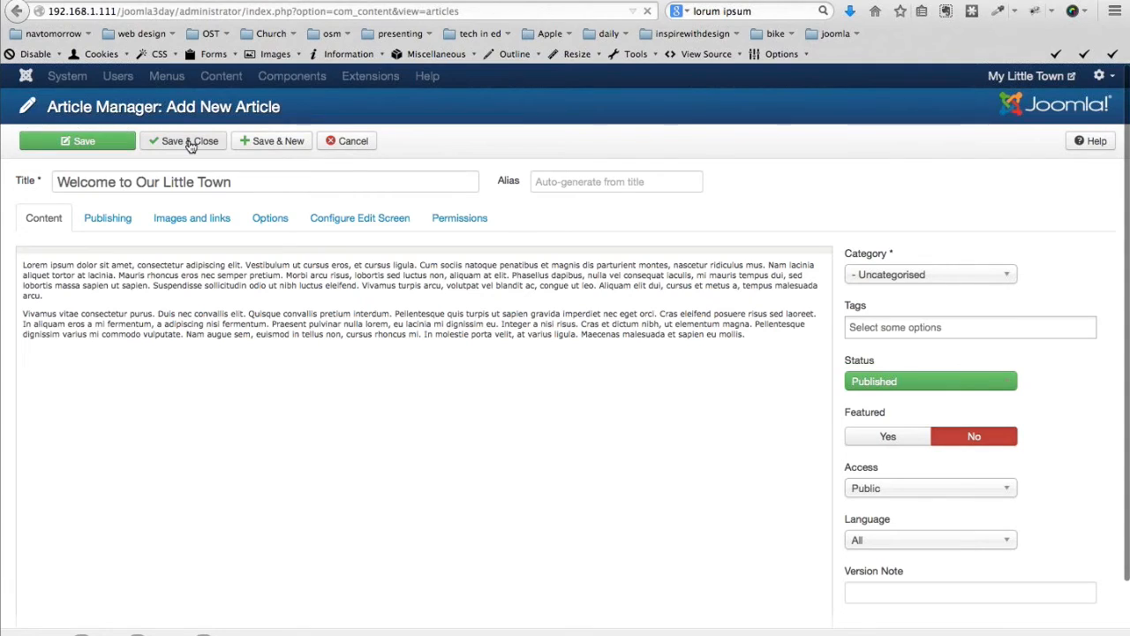
View the JCE Editor's profiles, then return to the Article Manager
click(336, 76)
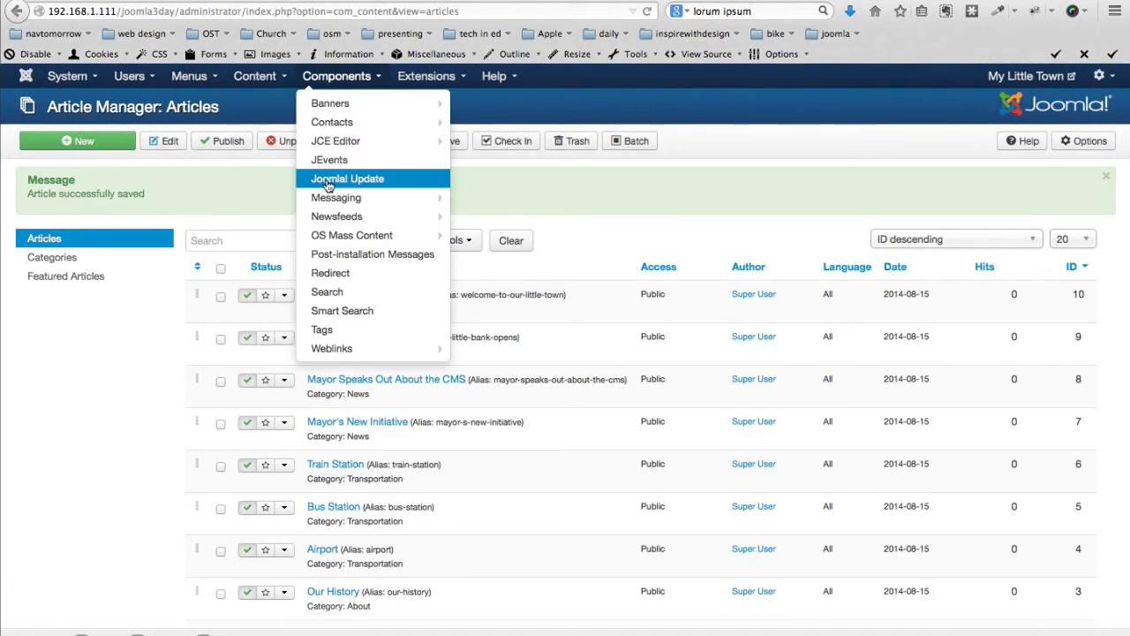
click(331, 141)
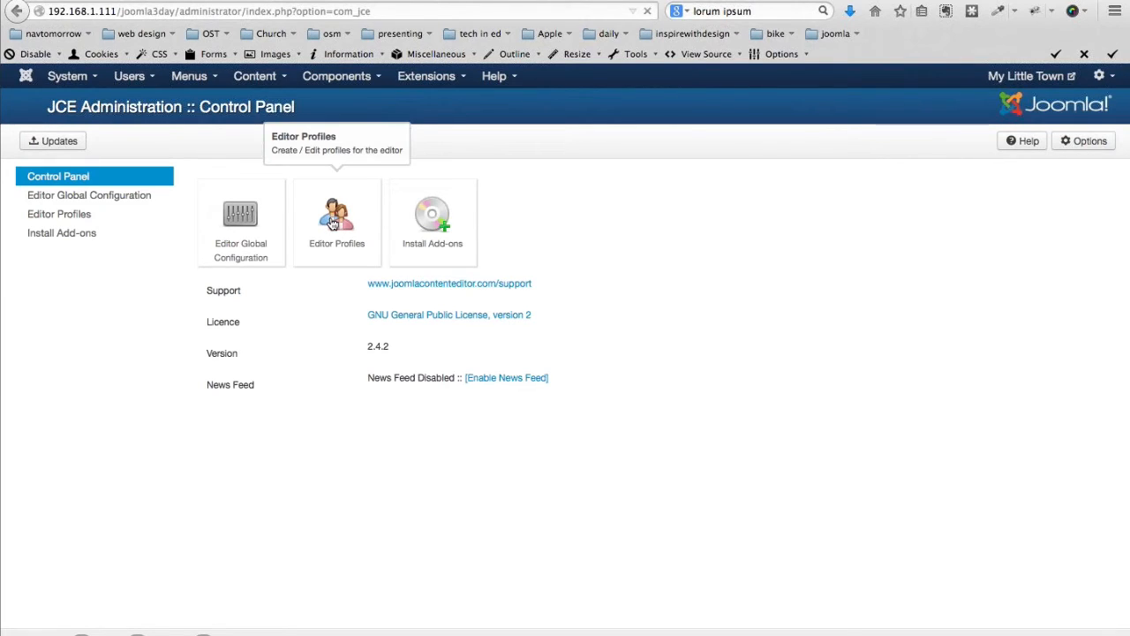
click(333, 223)
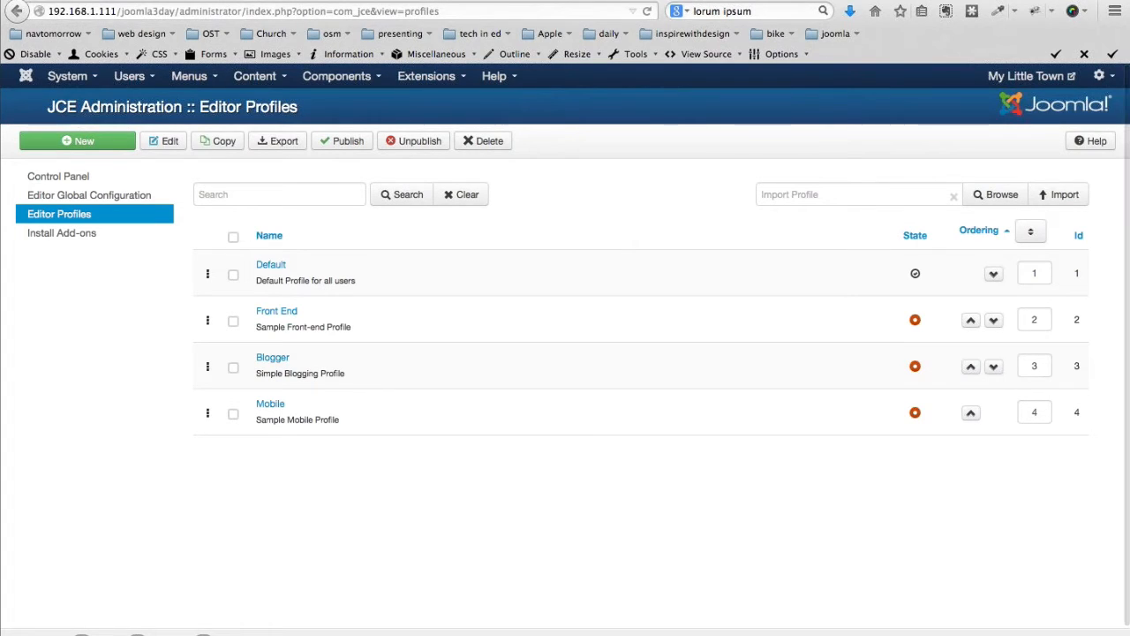
click(254, 78)
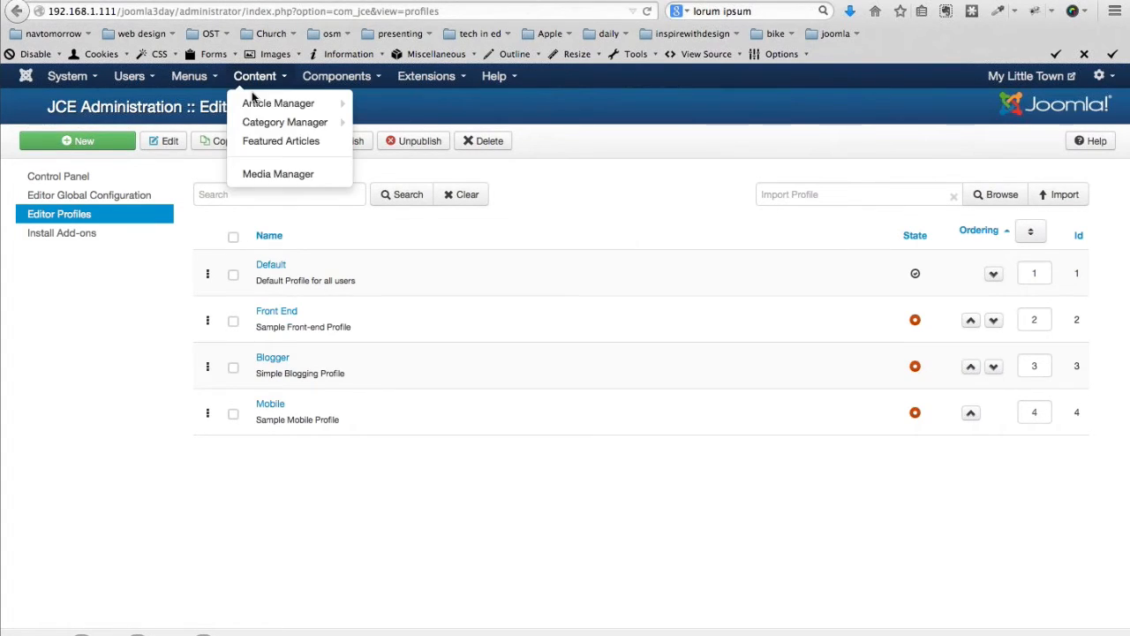
click(251, 106)
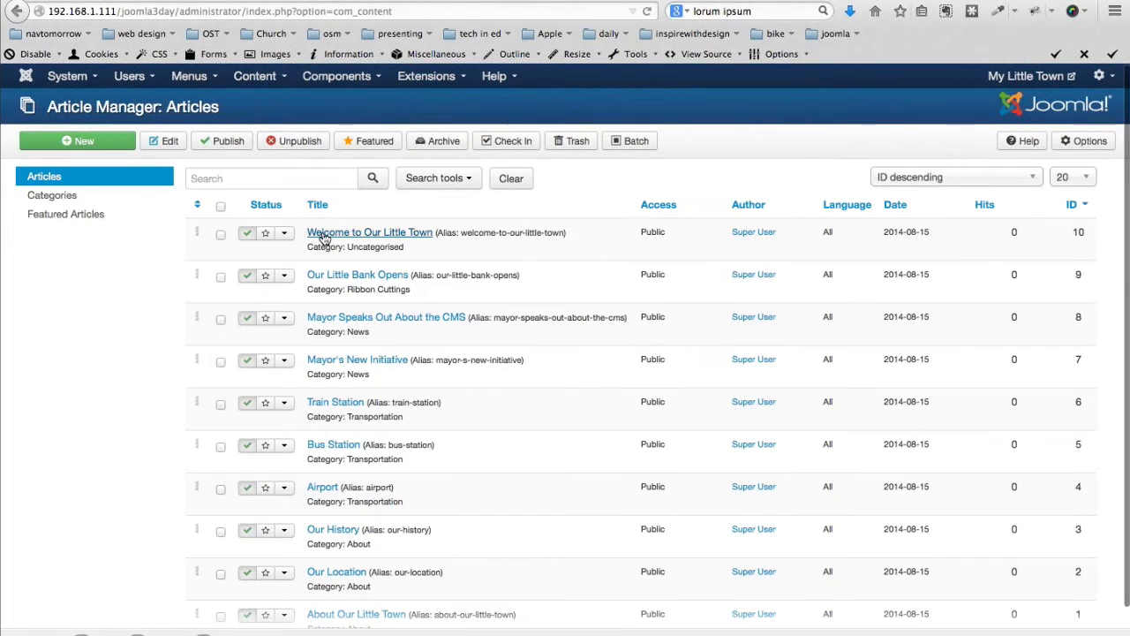
Set 'Welcome to Our Little Town' to Featured, save it, and view the public My Little Town site
click(324, 235)
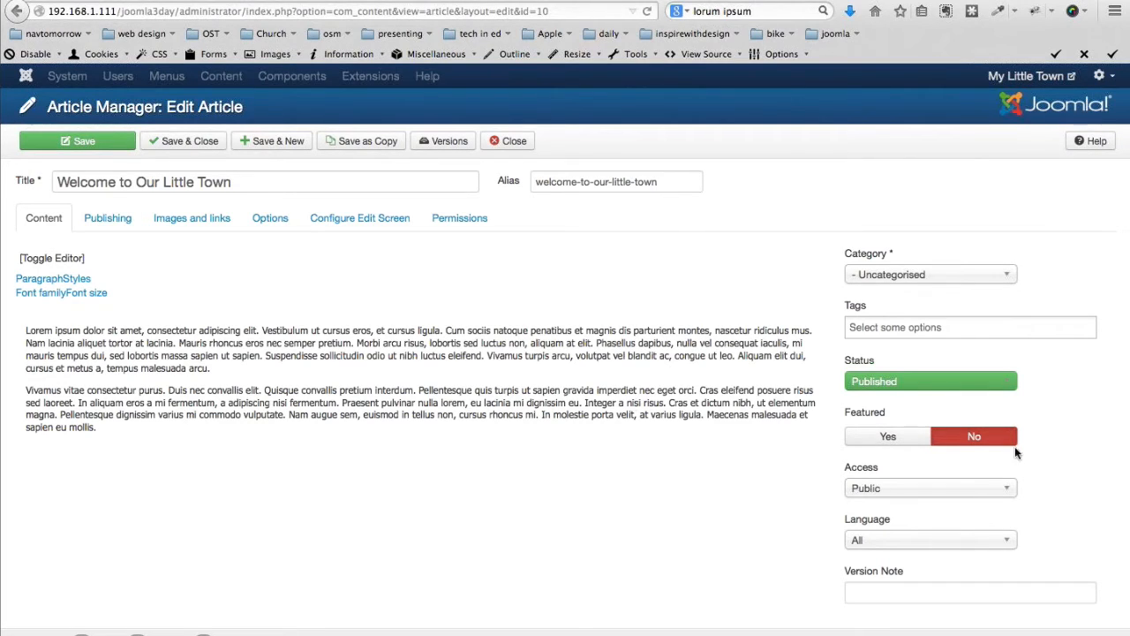
click(886, 440)
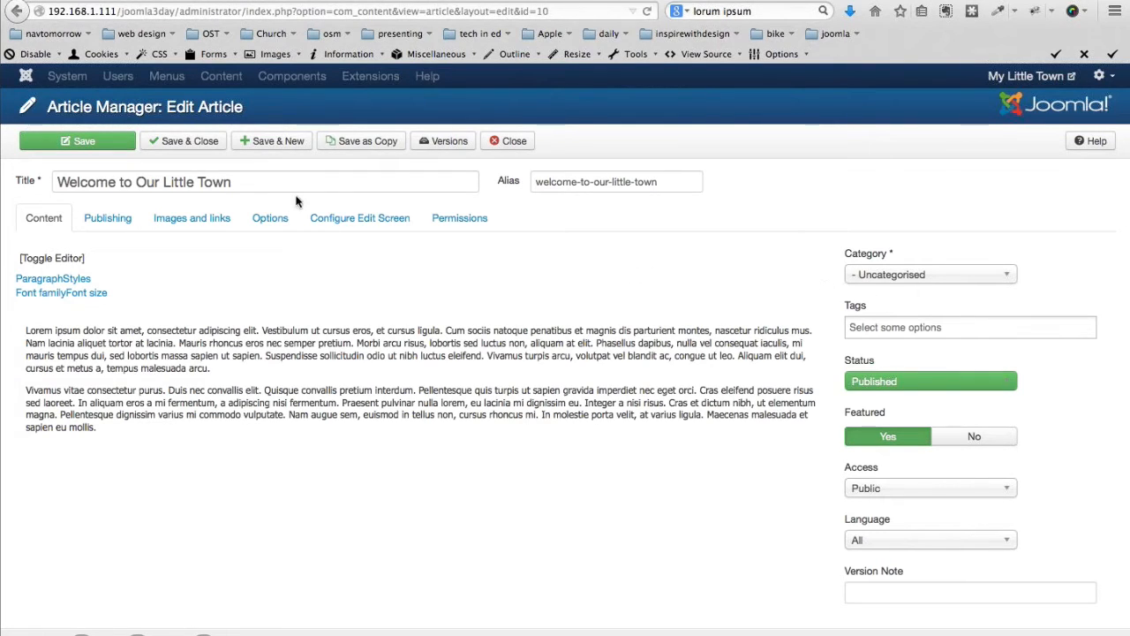
click(145, 142)
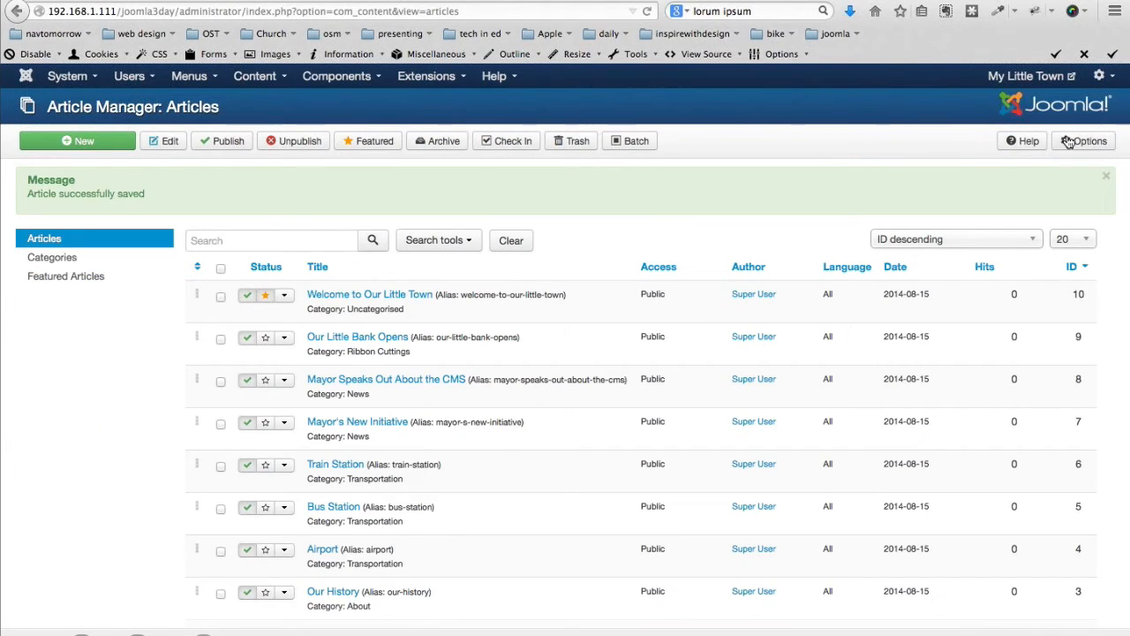
click(1032, 77)
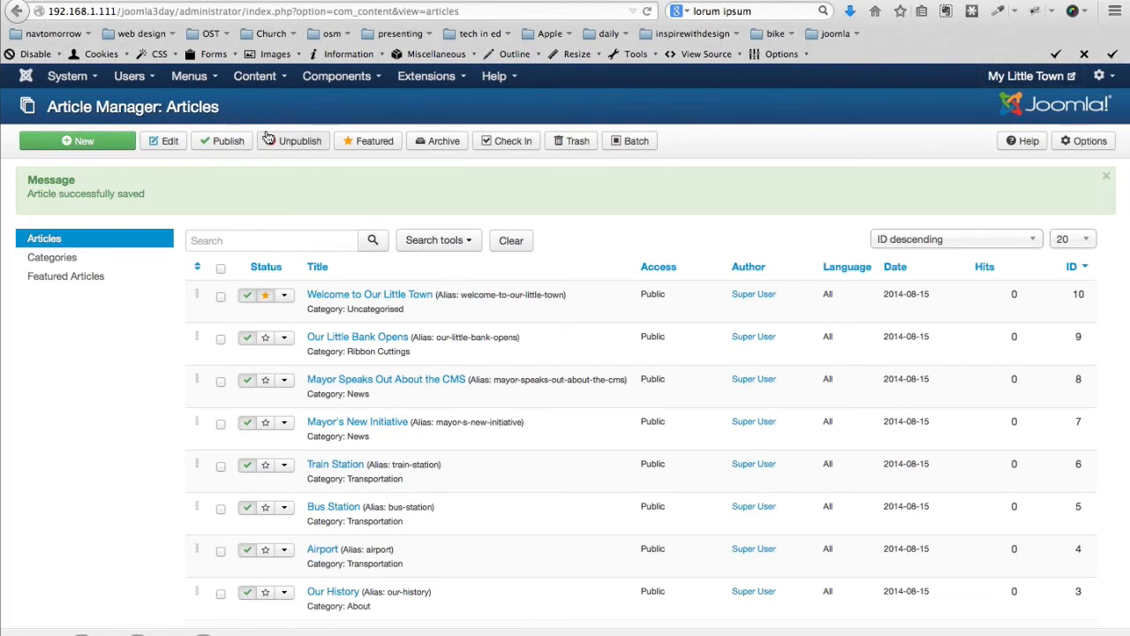
Add a Main Menu Category Blog item 'Transportation' linked to the Transportation category
click(189, 78)
mouse_move(238, 136)
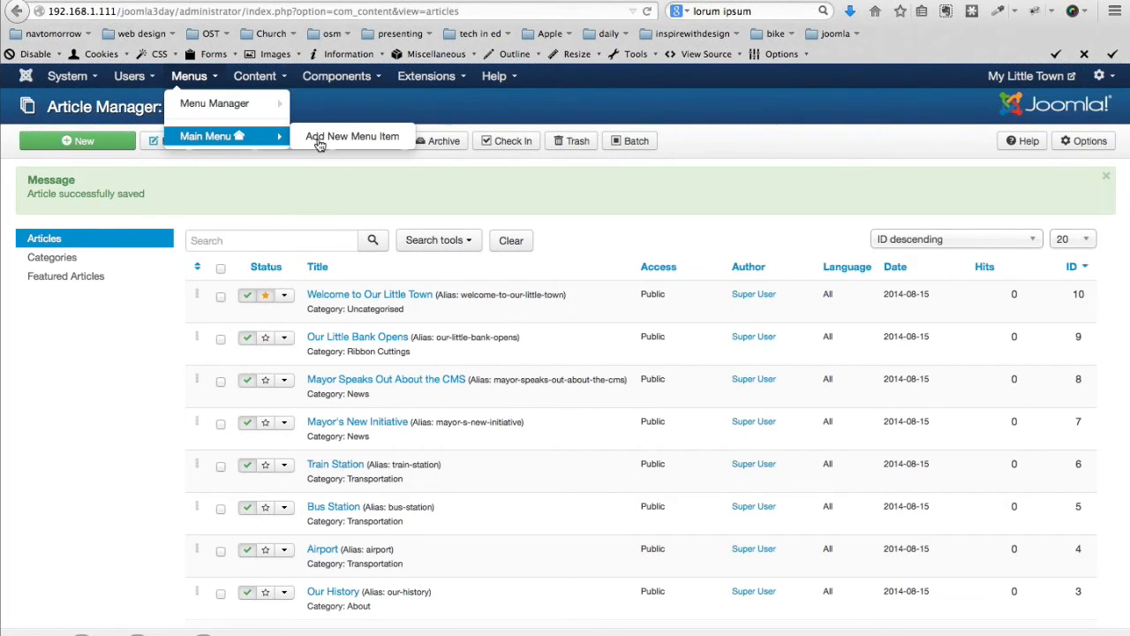
click(353, 138)
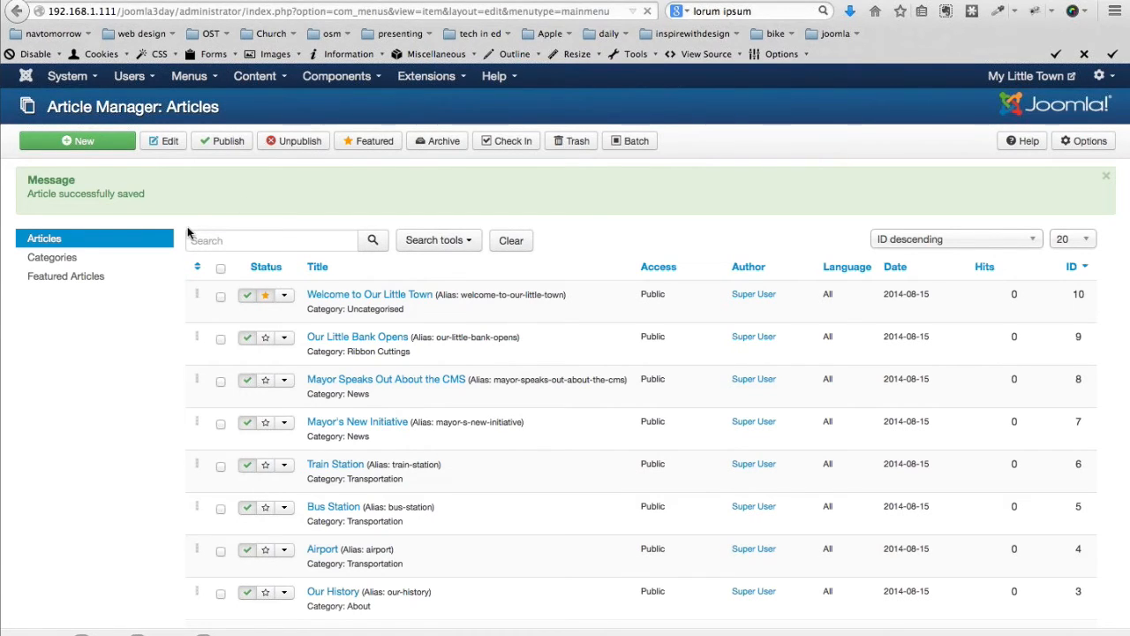
click(316, 257)
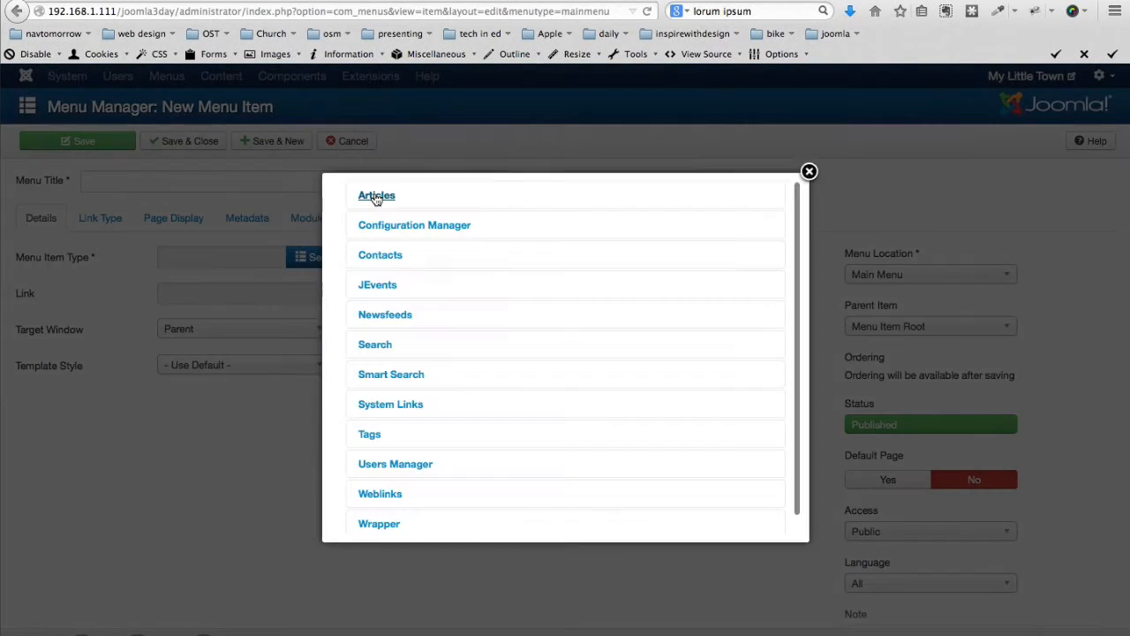
click(376, 196)
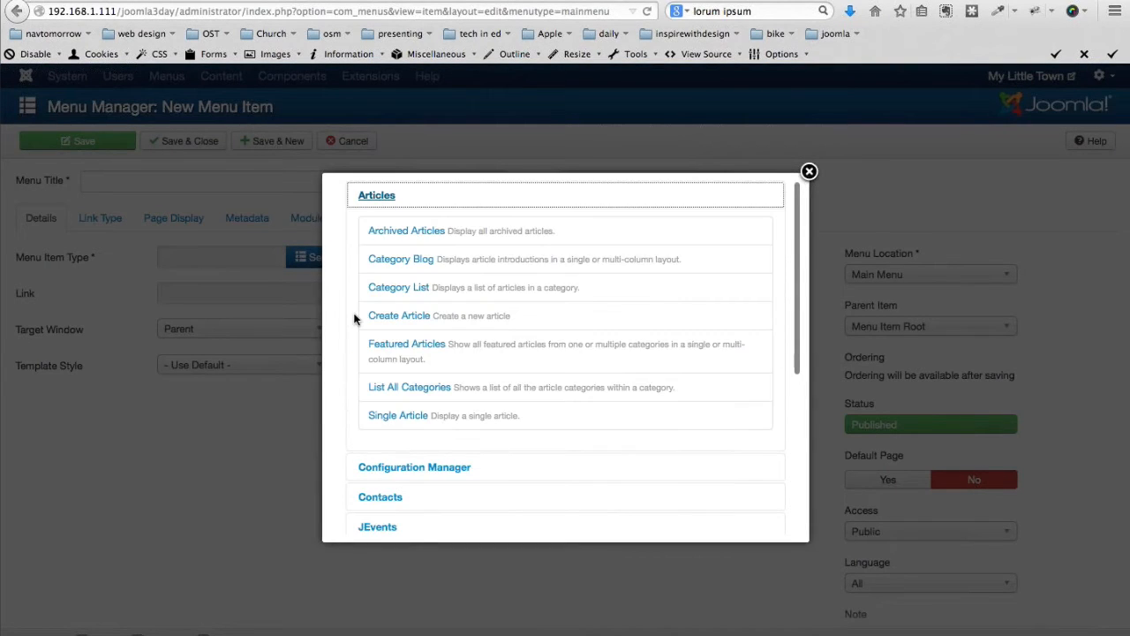
click(385, 262)
click(239, 181)
text(T)
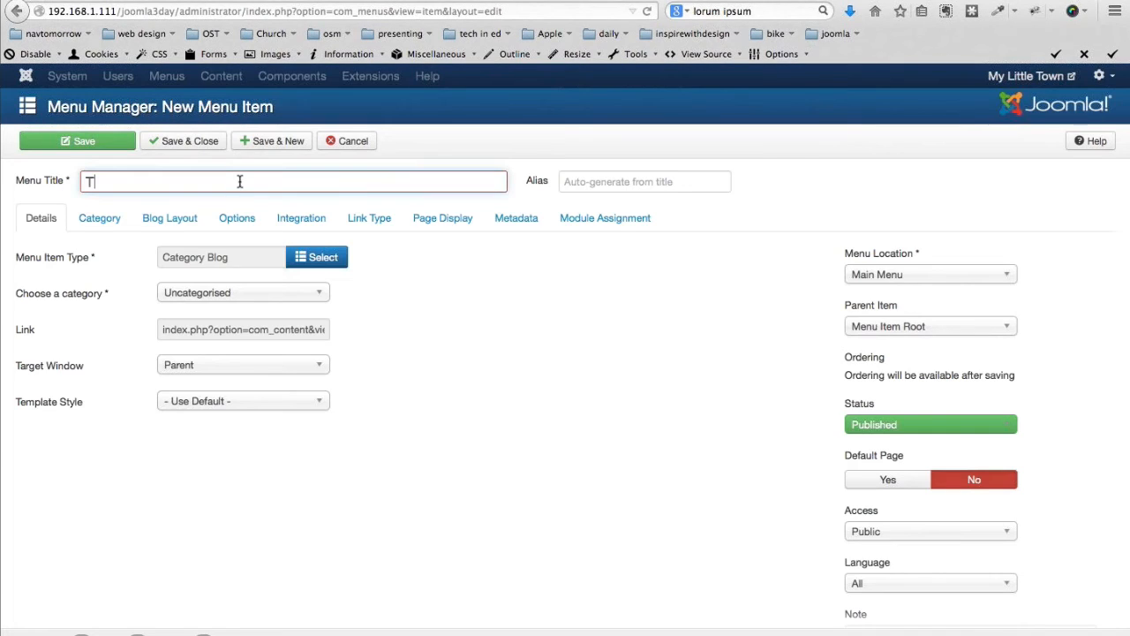
text(ransportation)
click(264, 296)
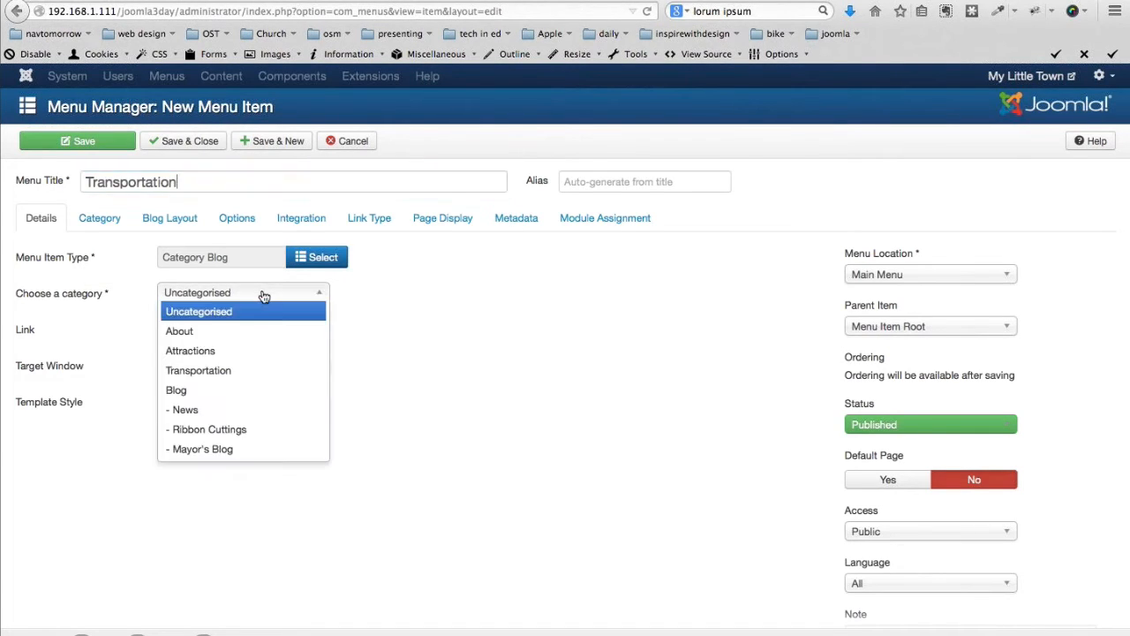
click(209, 371)
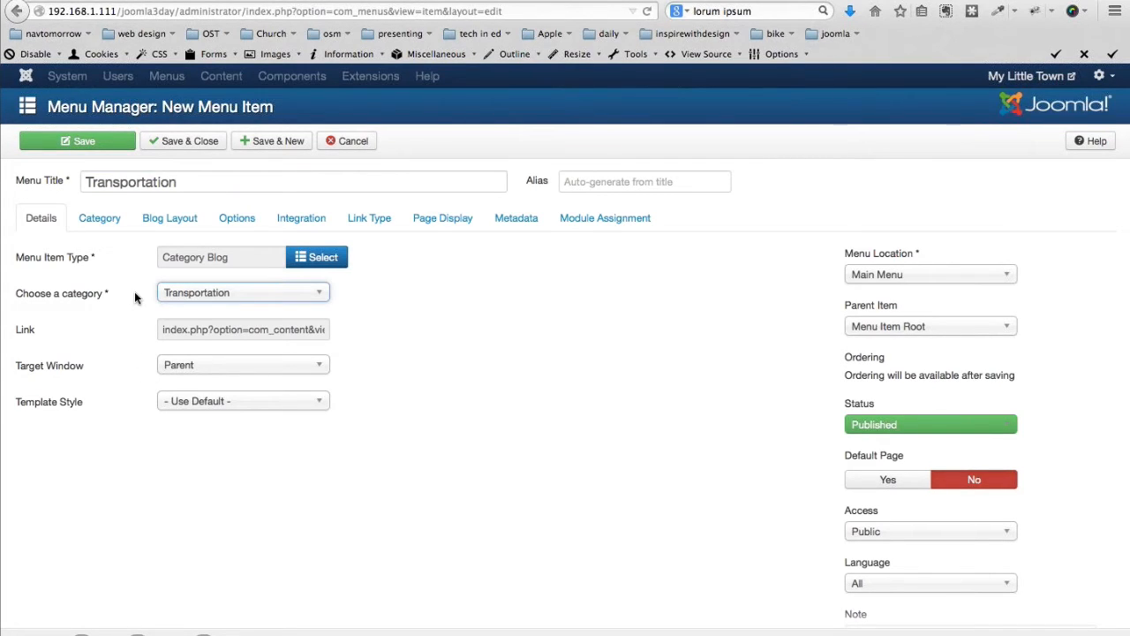
Set the blog layout to 0 leading, 10 intro, 1 column, 0 links, and save and close
click(170, 220)
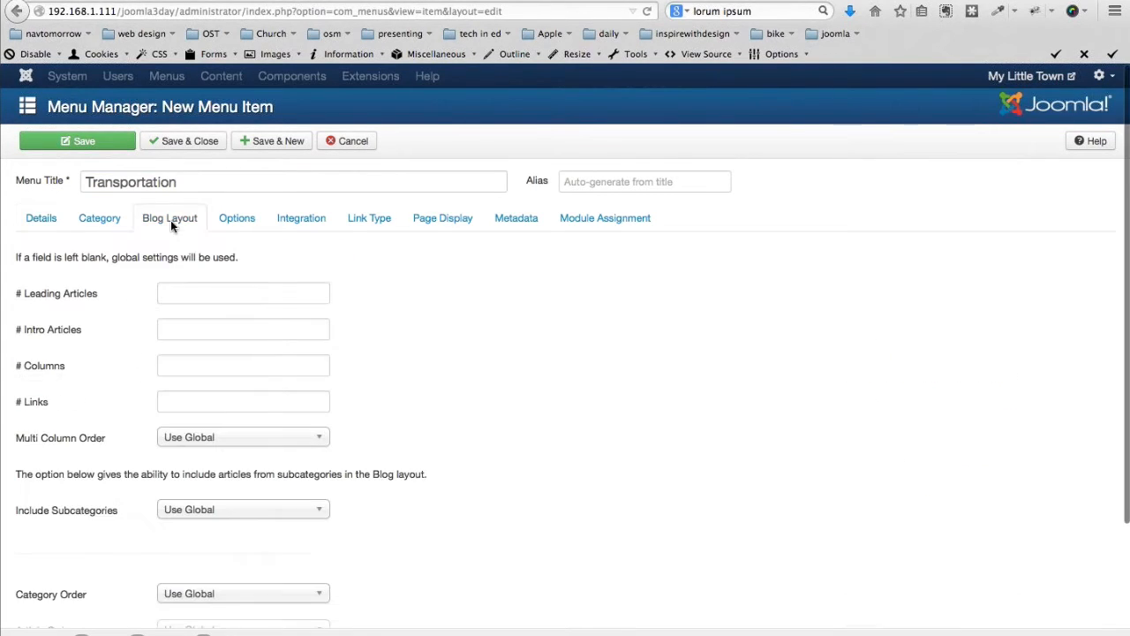
click(187, 293)
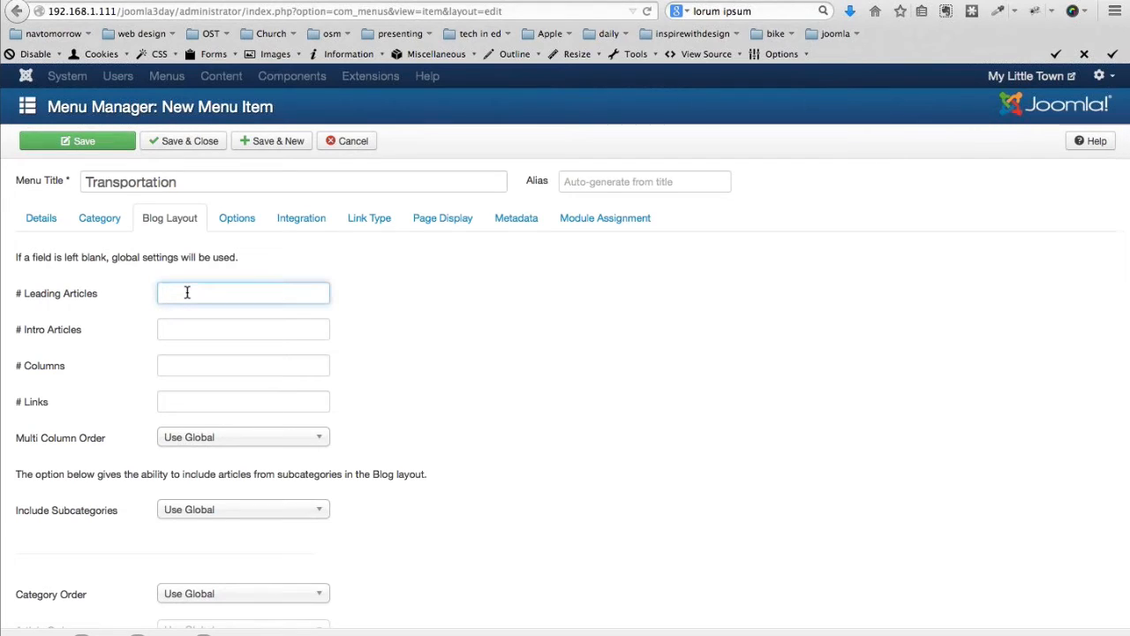
text(0)
key(Tab)
text(10)
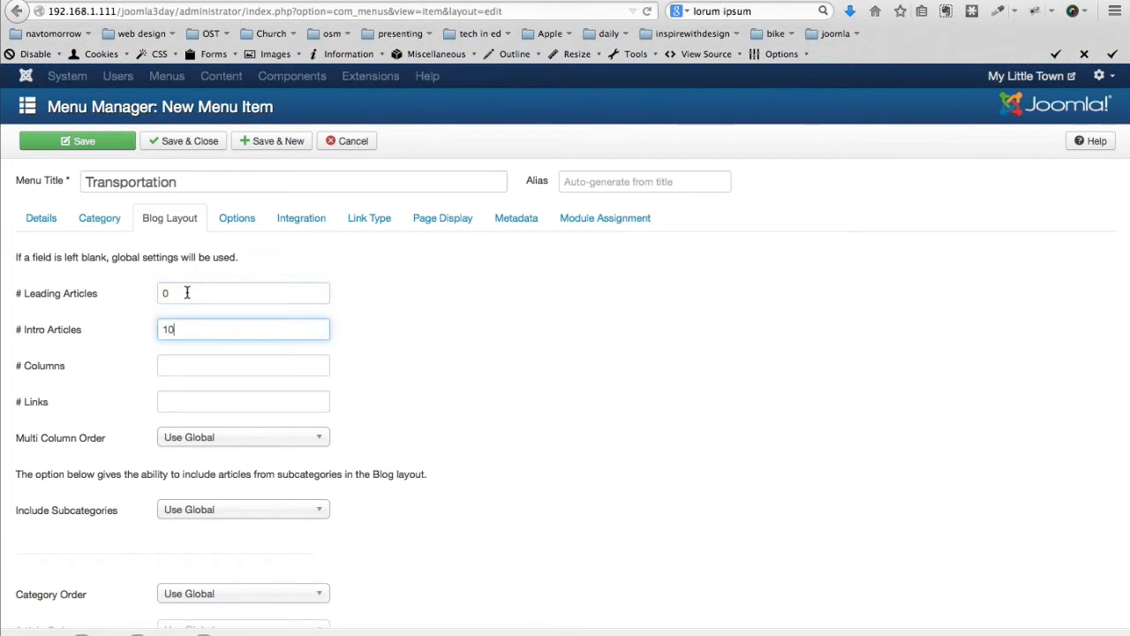
key(Tab)
text(1)
key(Tab)
text(0)
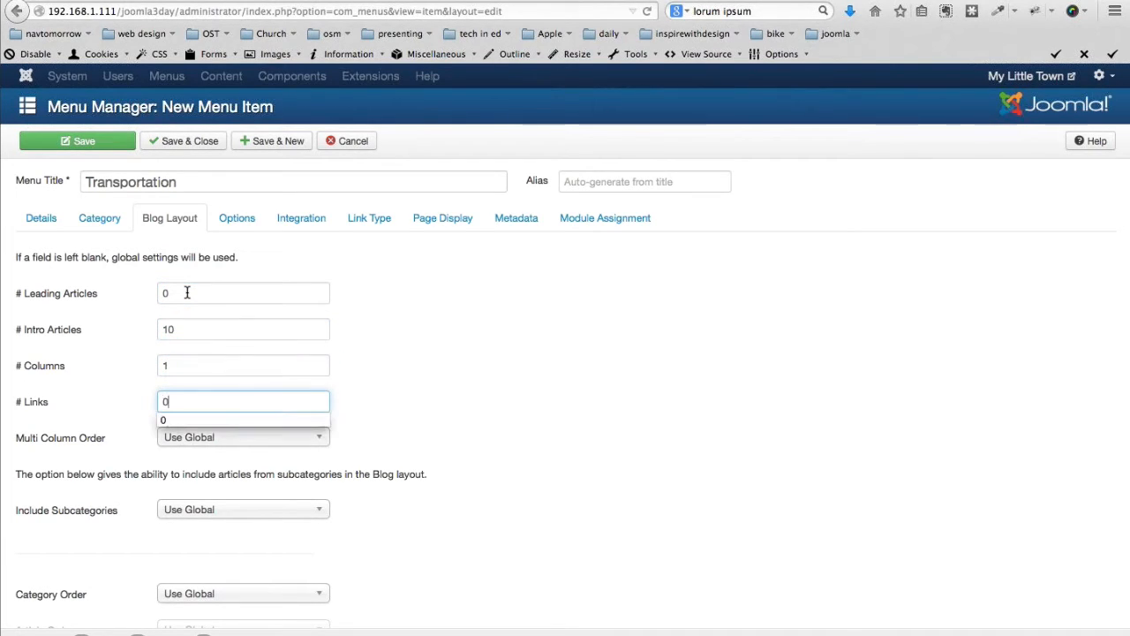
click(422, 289)
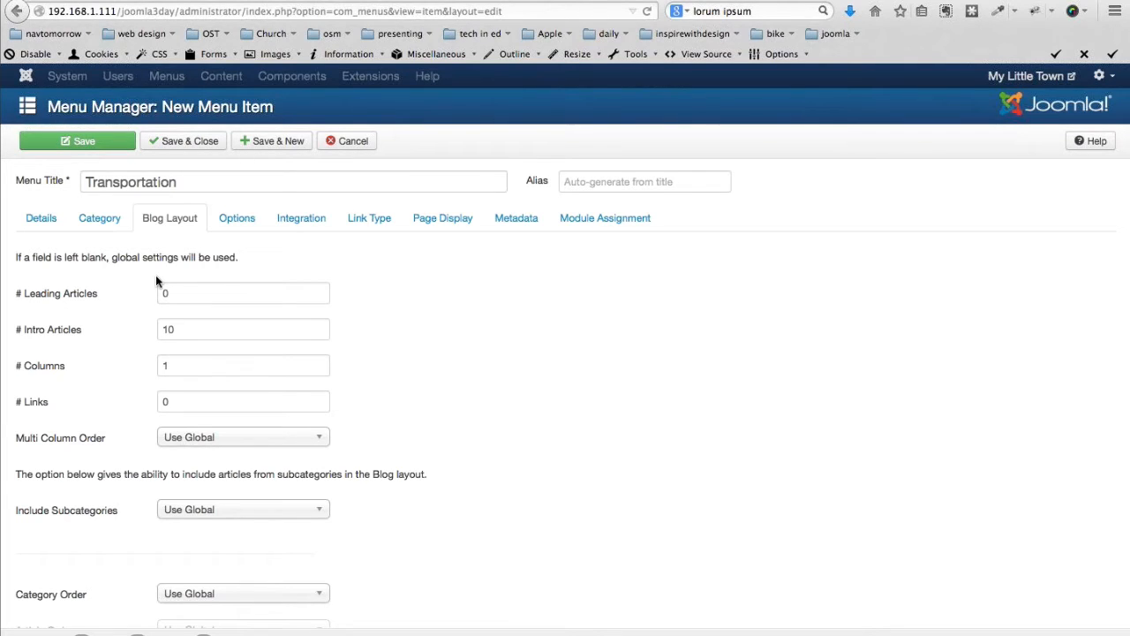
click(180, 142)
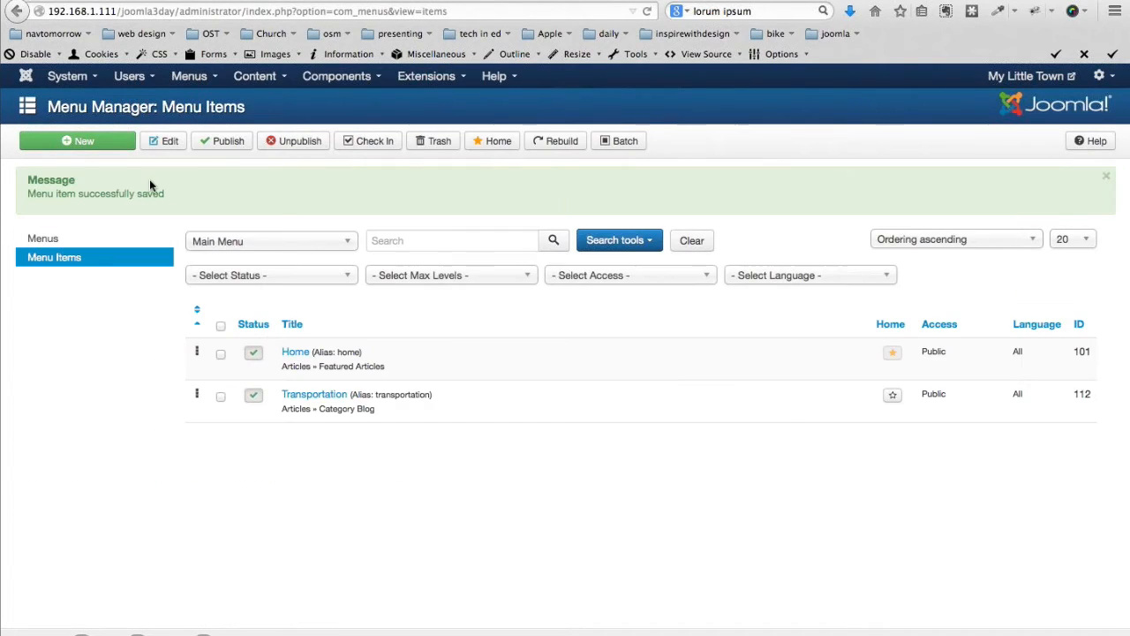
Create a menu item titled Blog as a Category Blog of the Blog category
click(102, 141)
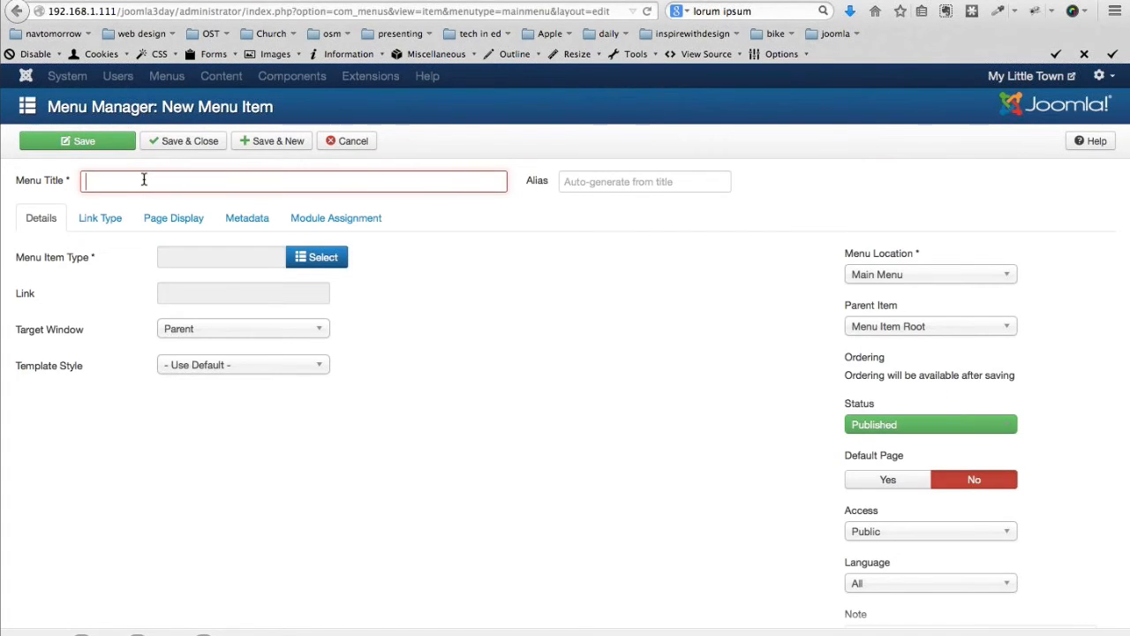
text(Blog)
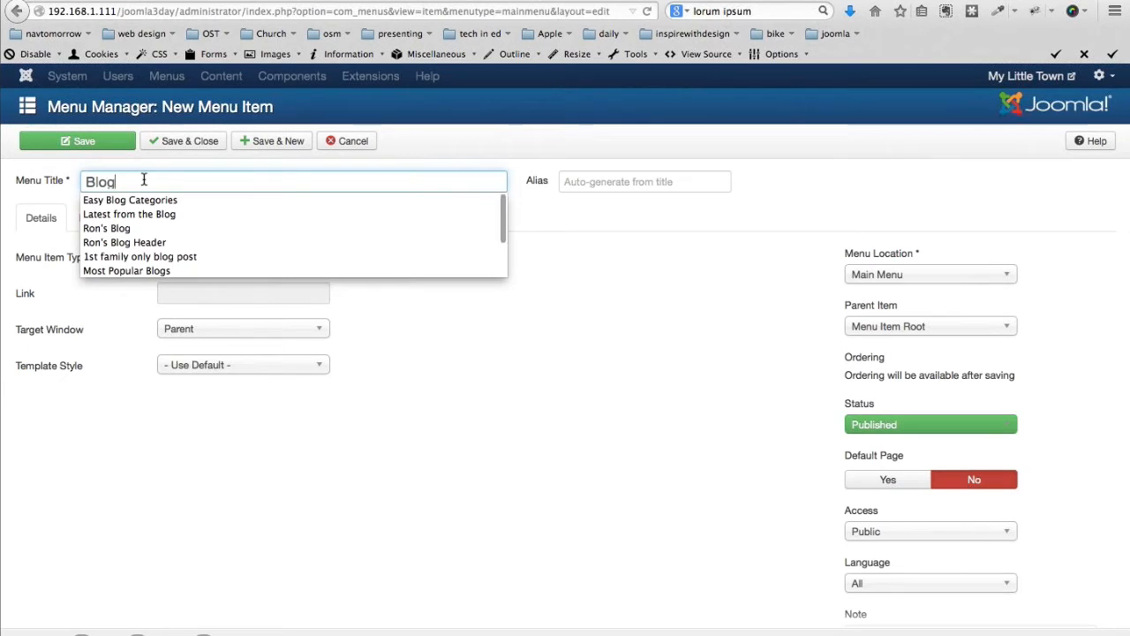
key(Escape)
click(455, 363)
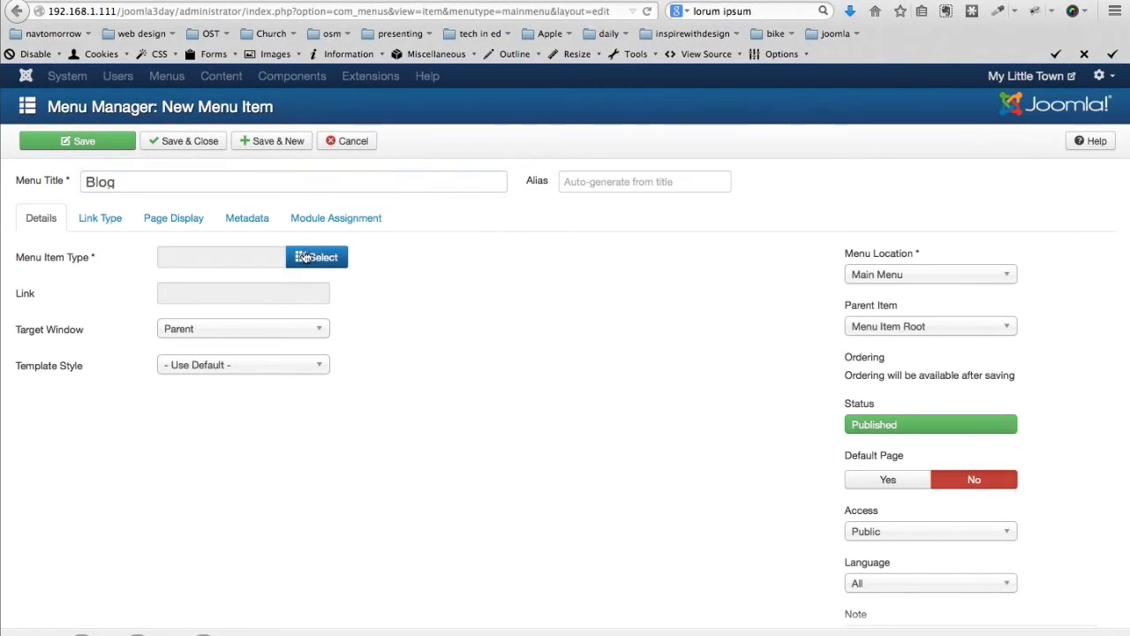
click(312, 262)
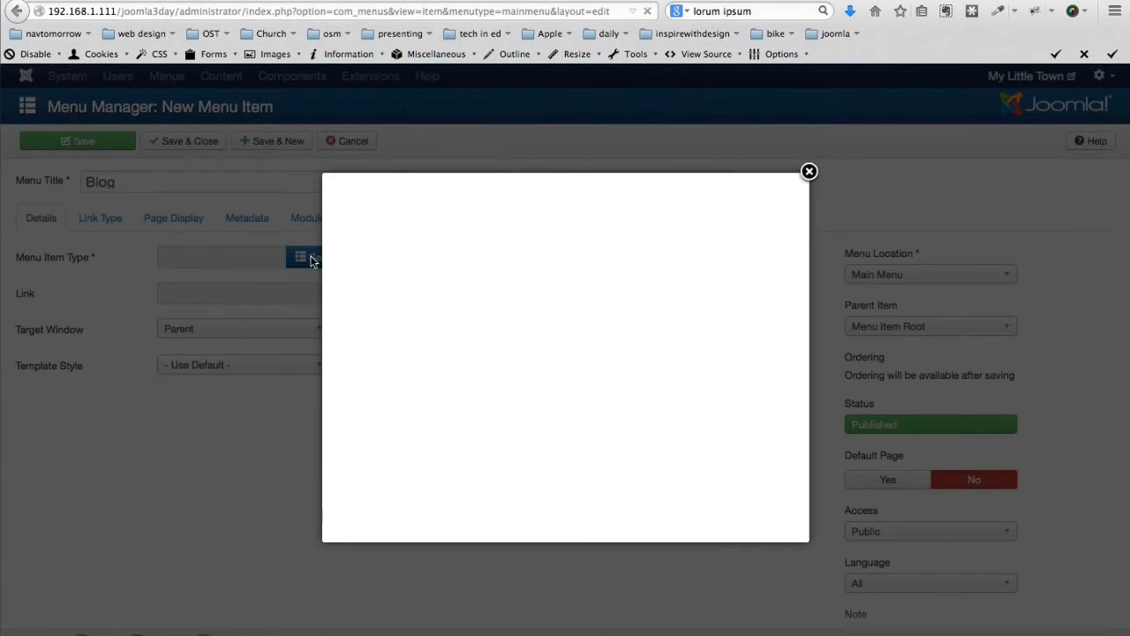
click(371, 196)
click(402, 258)
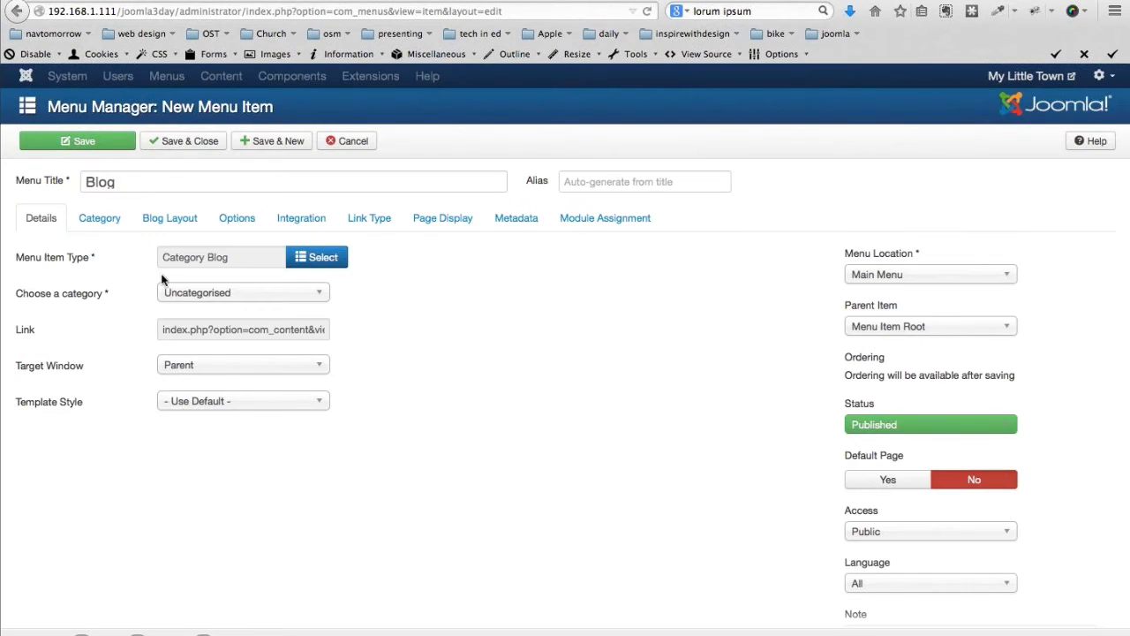
click(202, 297)
click(173, 392)
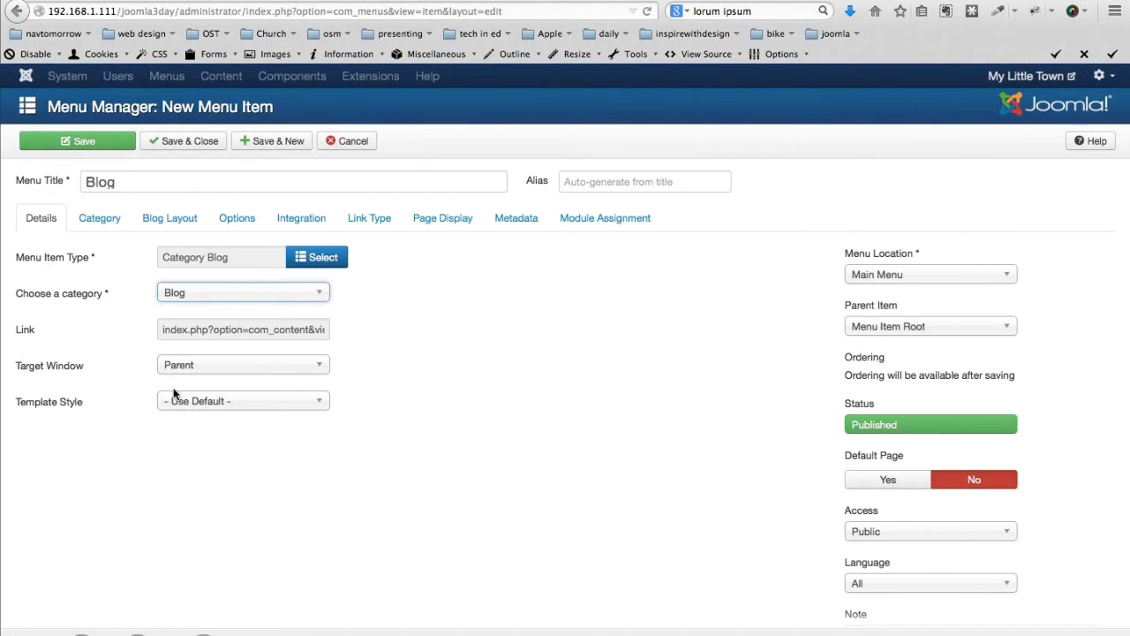
Set the Blog Layout's Include Subcategories option to All
click(97, 221)
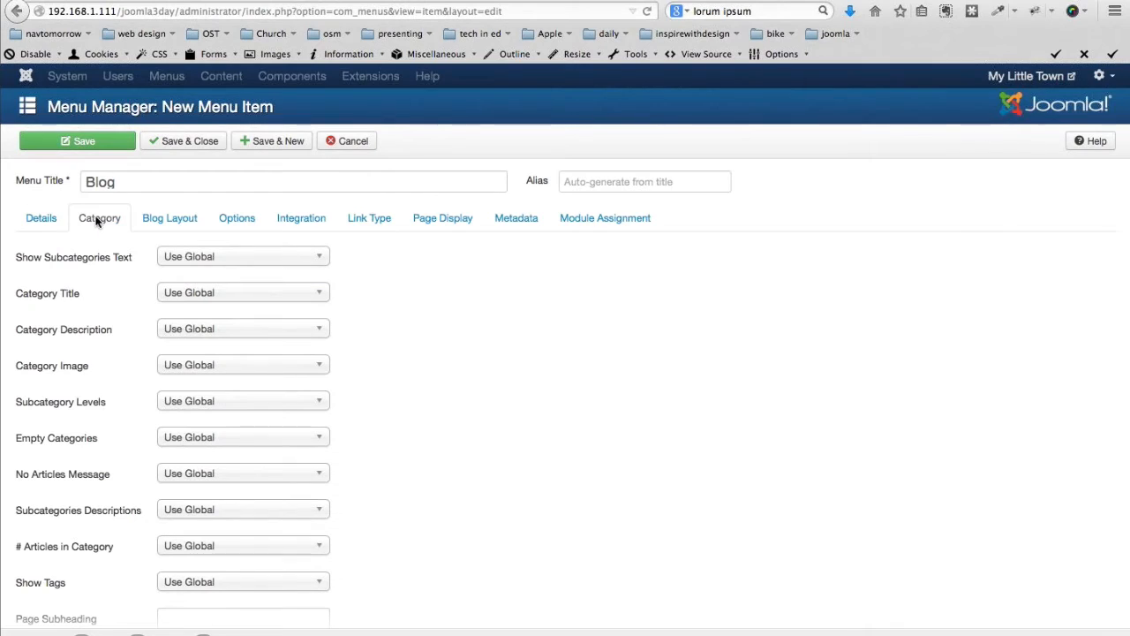
click(179, 220)
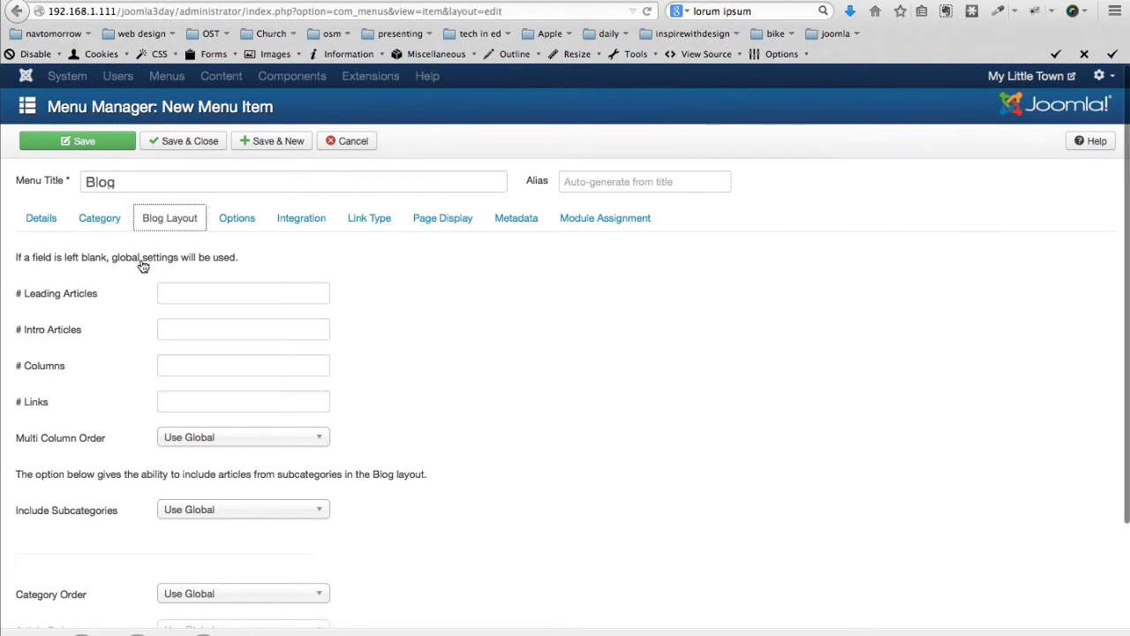
scroll(136, 269, down, 1)
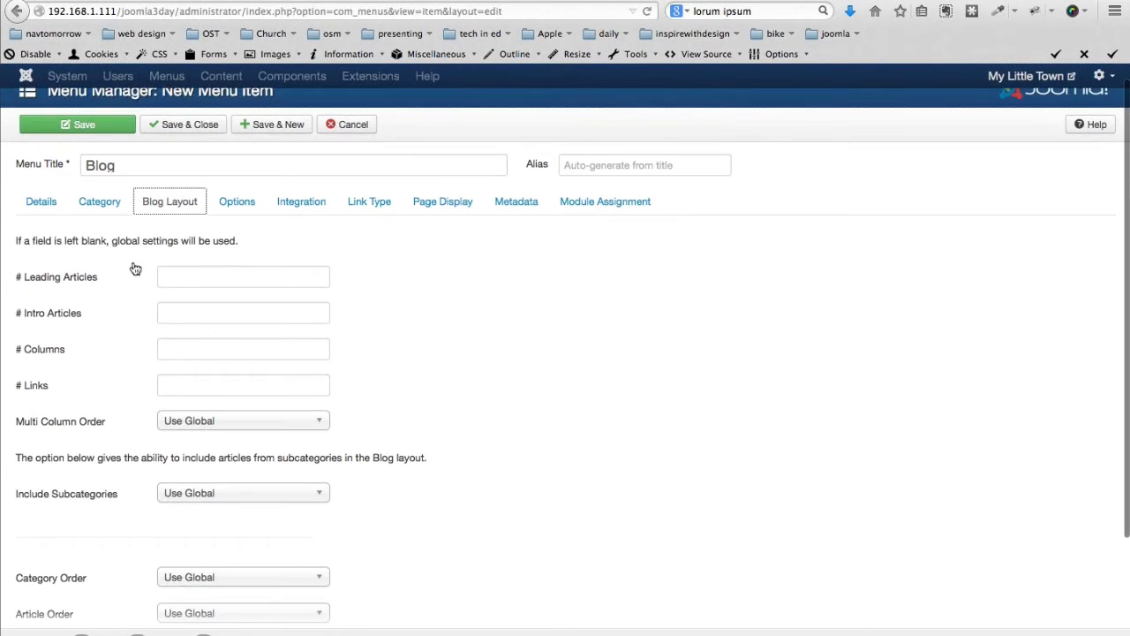
scroll(136, 269, down, 2)
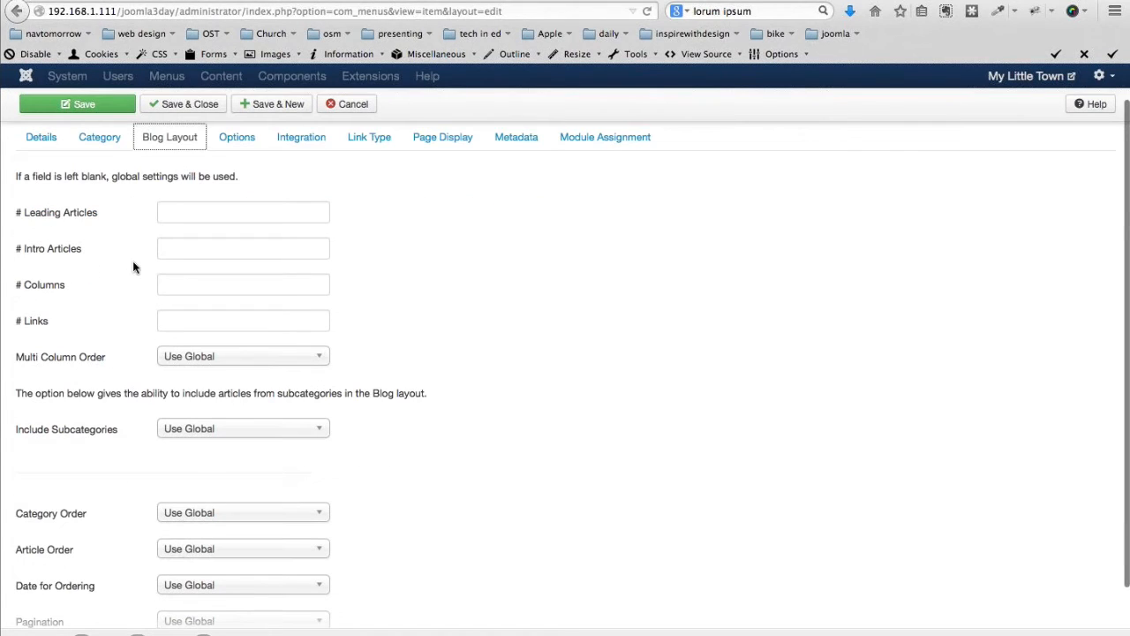
scroll(135, 269, down, 1)
click(190, 428)
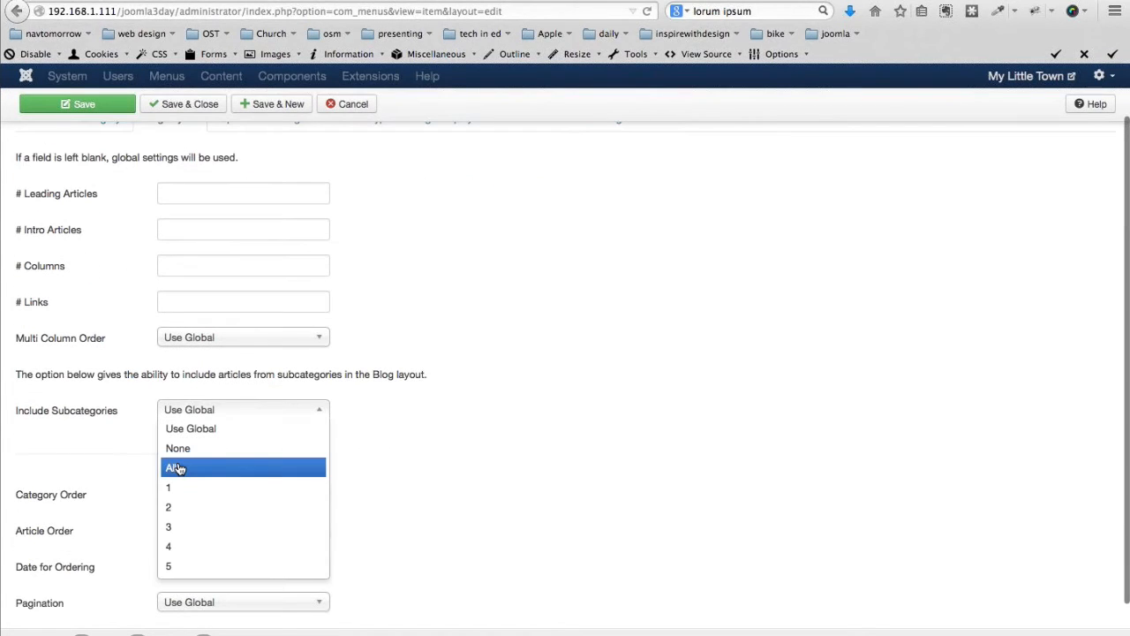
click(176, 468)
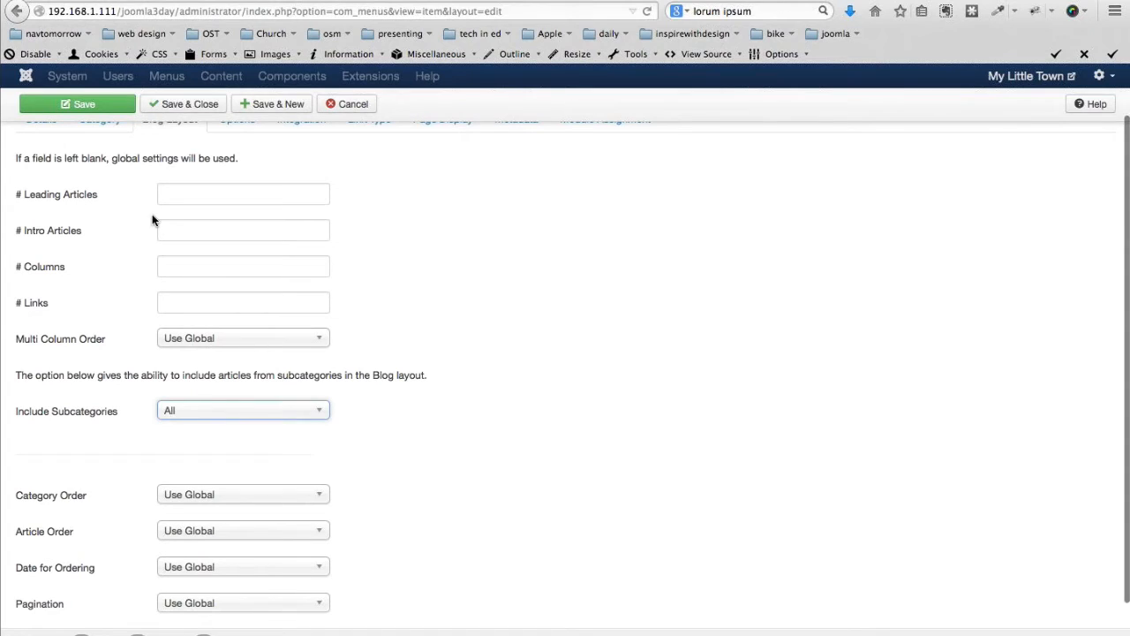
Save the Blog menu item and browse its front-end page of News and Ribbon Cuttings articles
click(182, 105)
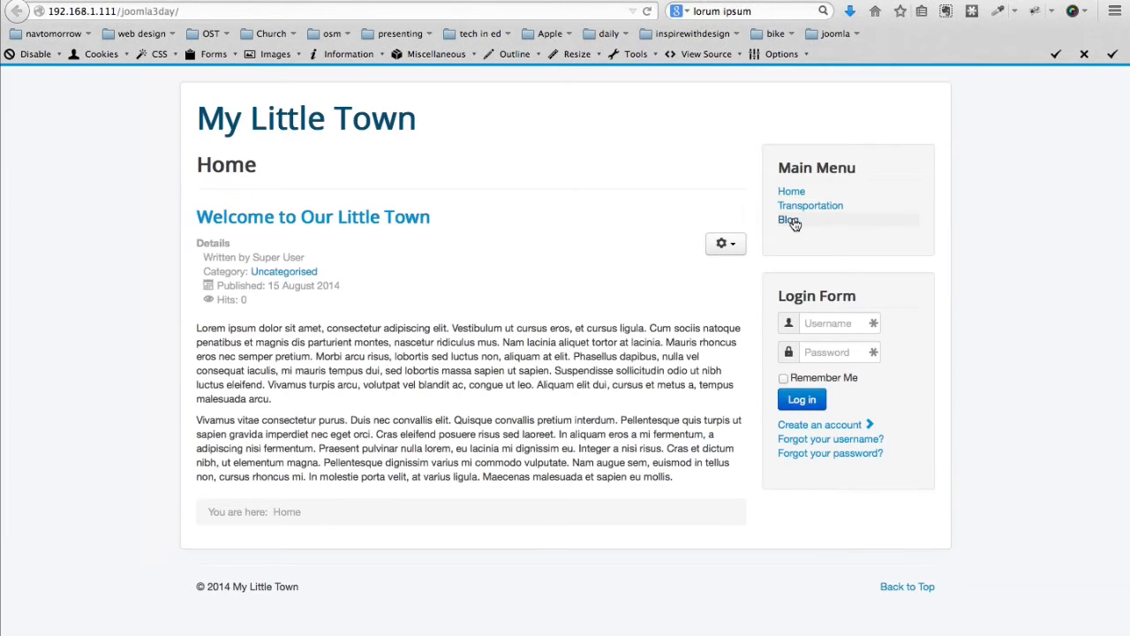
click(788, 220)
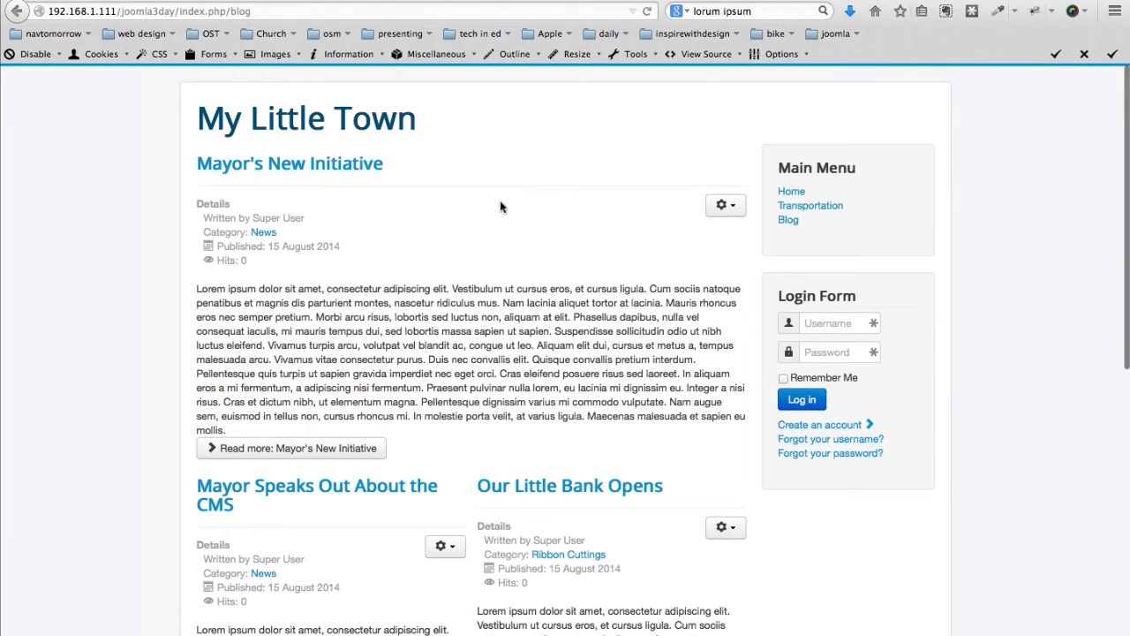
scroll(499, 203, down, 5)
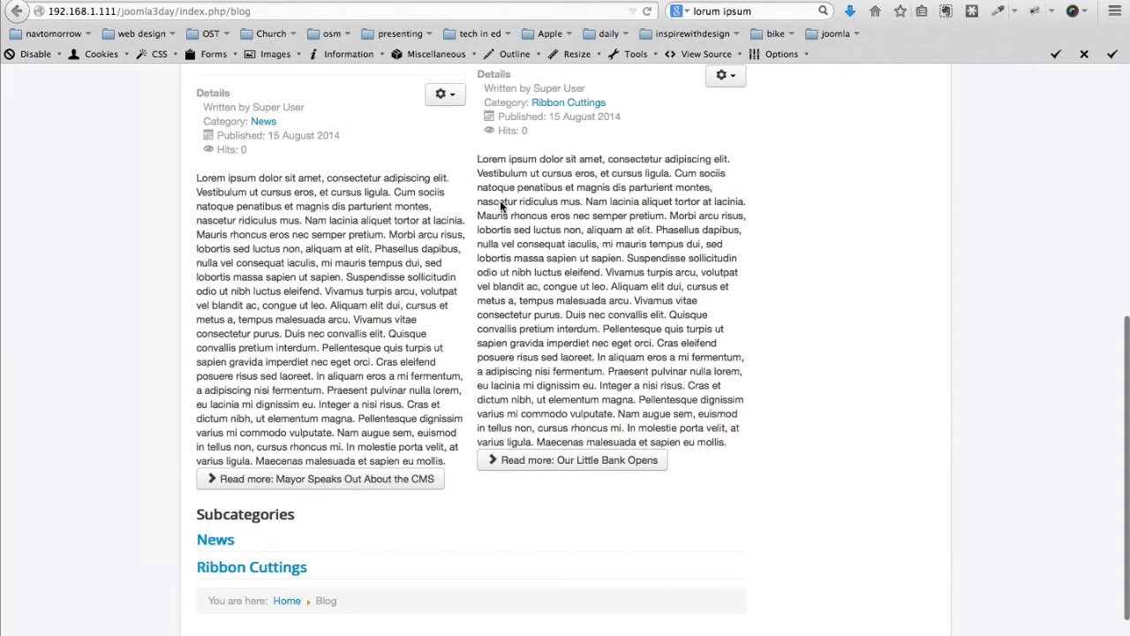
scroll(500, 201, down, 1)
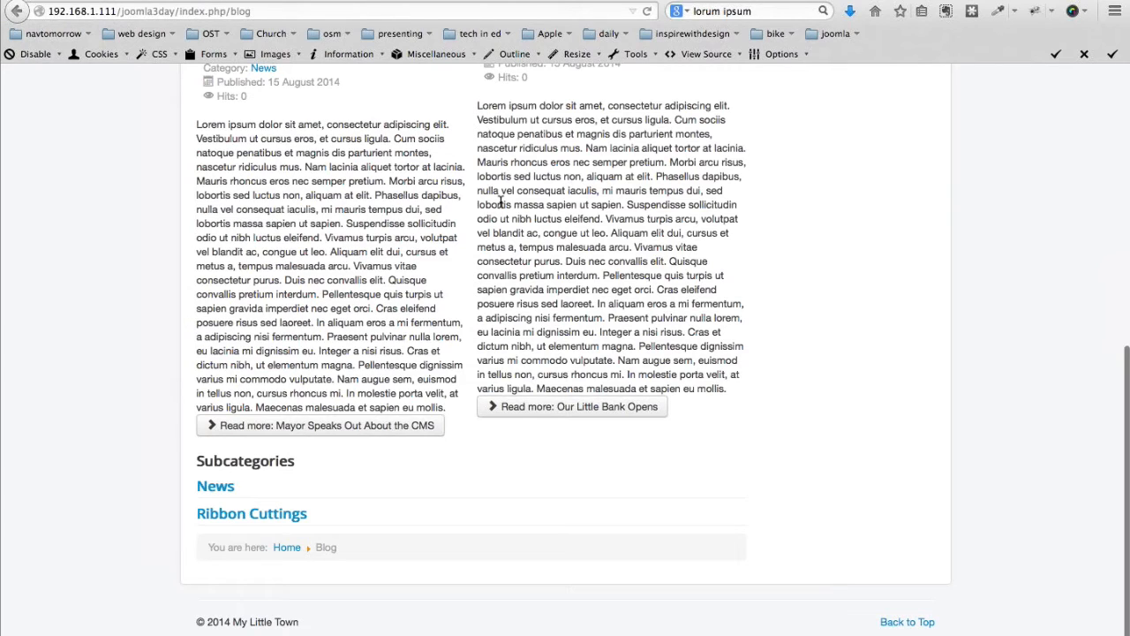
scroll(501, 203, up, 6)
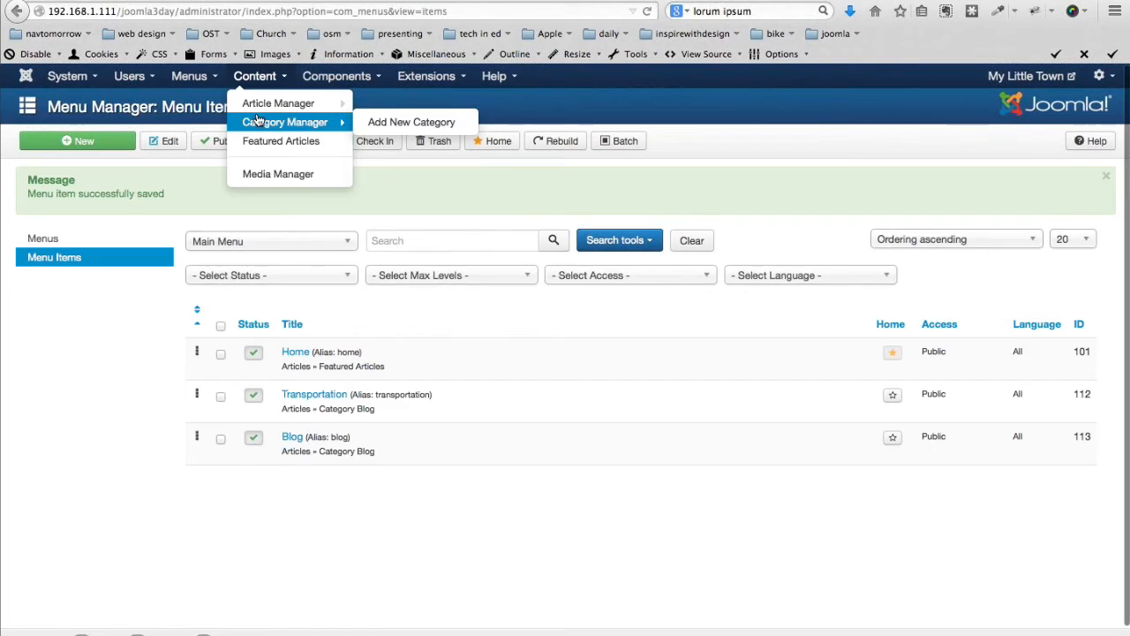
In global Articles Options, hide the category, category link, author and publish date
click(278, 103)
click(1088, 142)
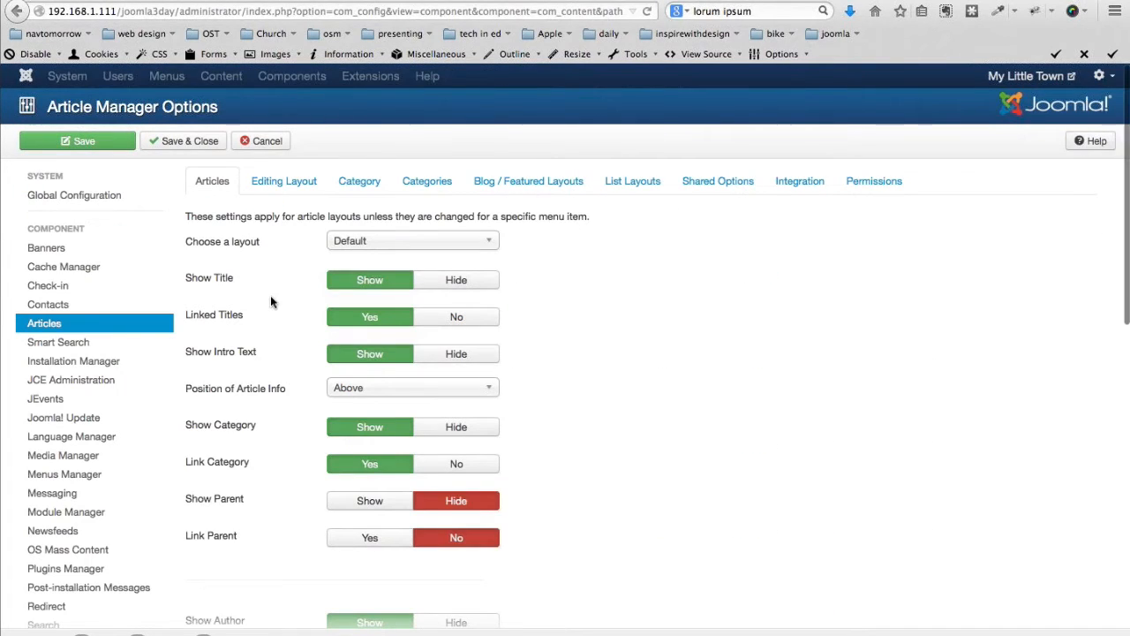
scroll(271, 302, down, 3)
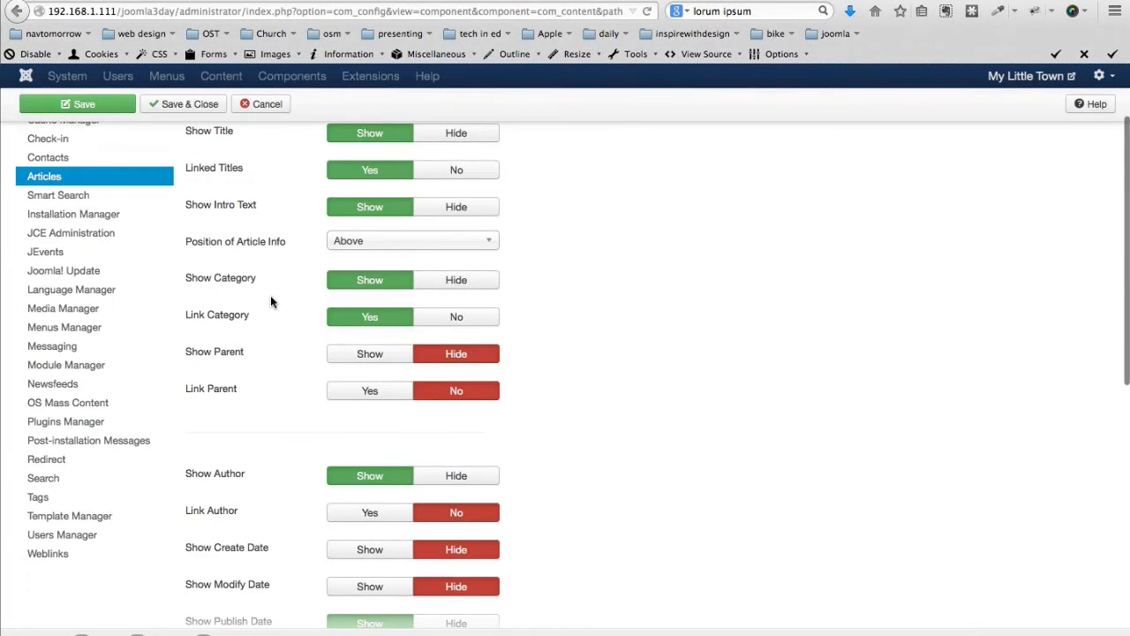
scroll(271, 302, up, 3)
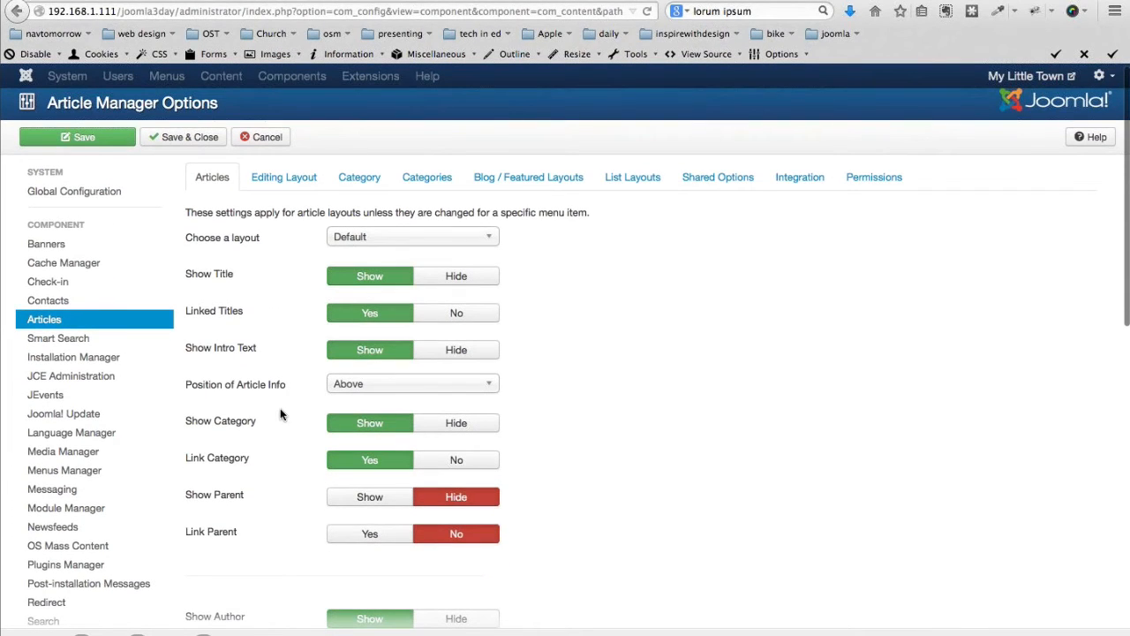
scroll(497, 280, down, 3)
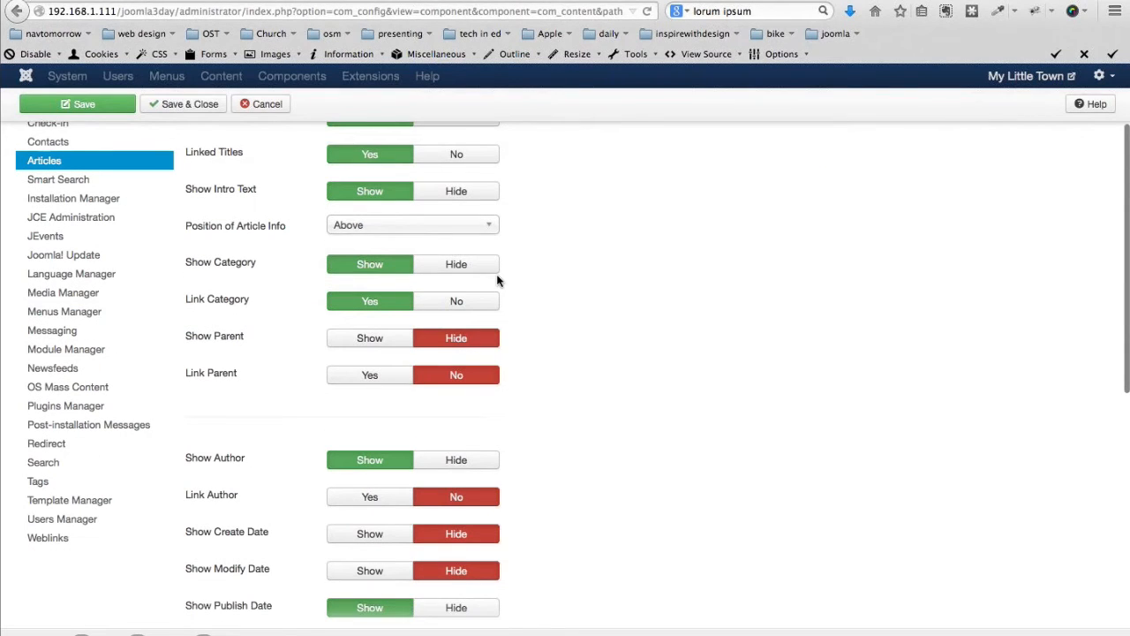
click(493, 268)
click(463, 301)
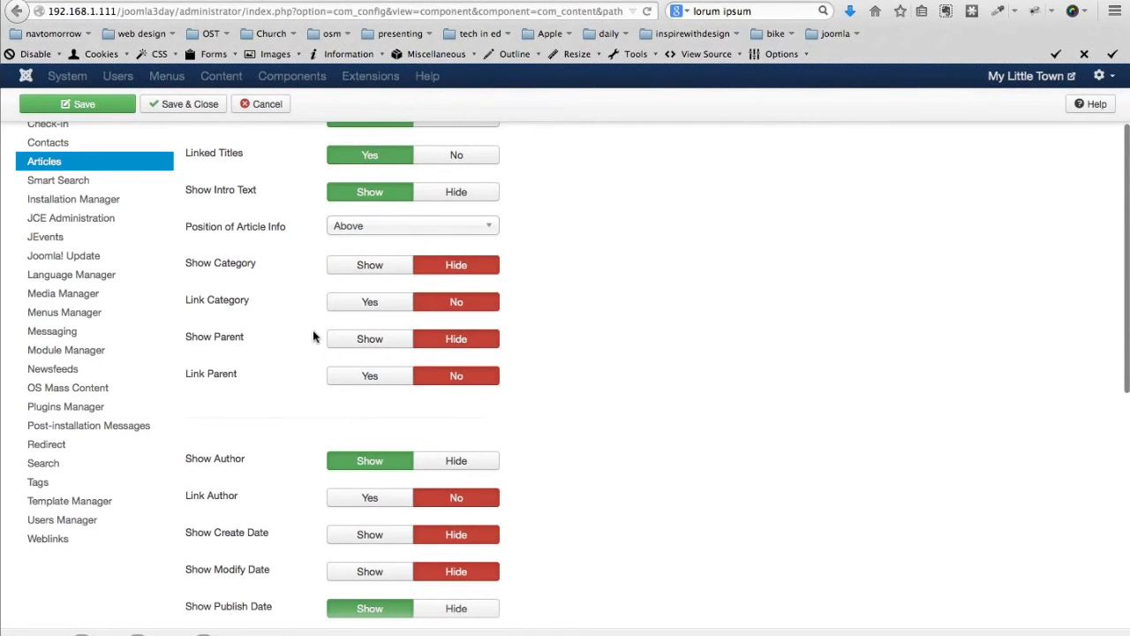
scroll(304, 337, up, 1)
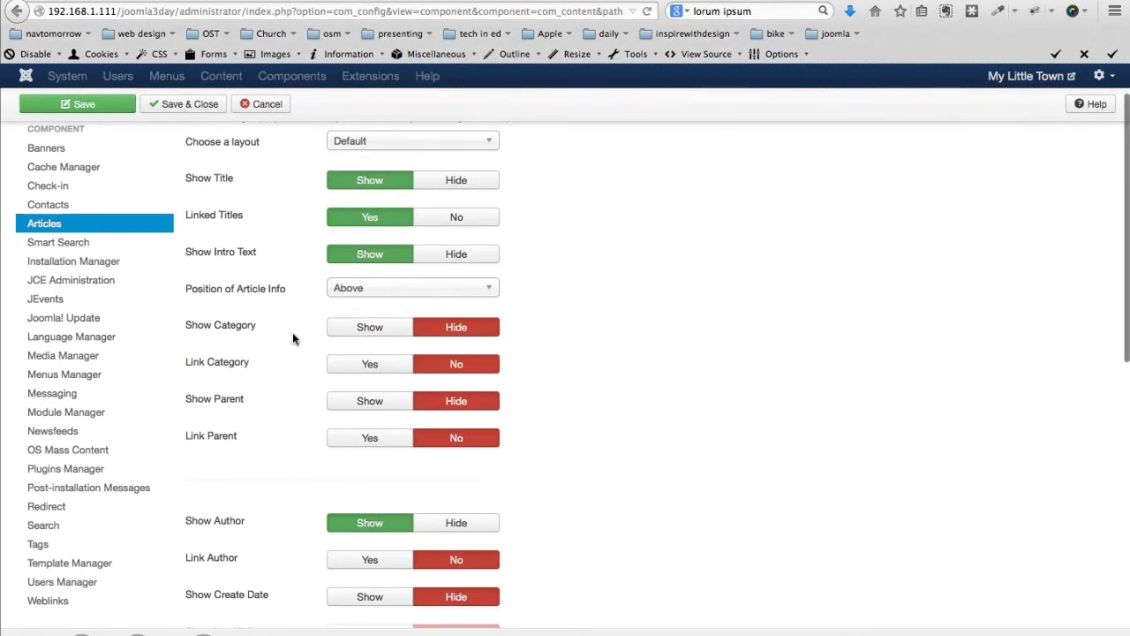
scroll(293, 338, up, 1)
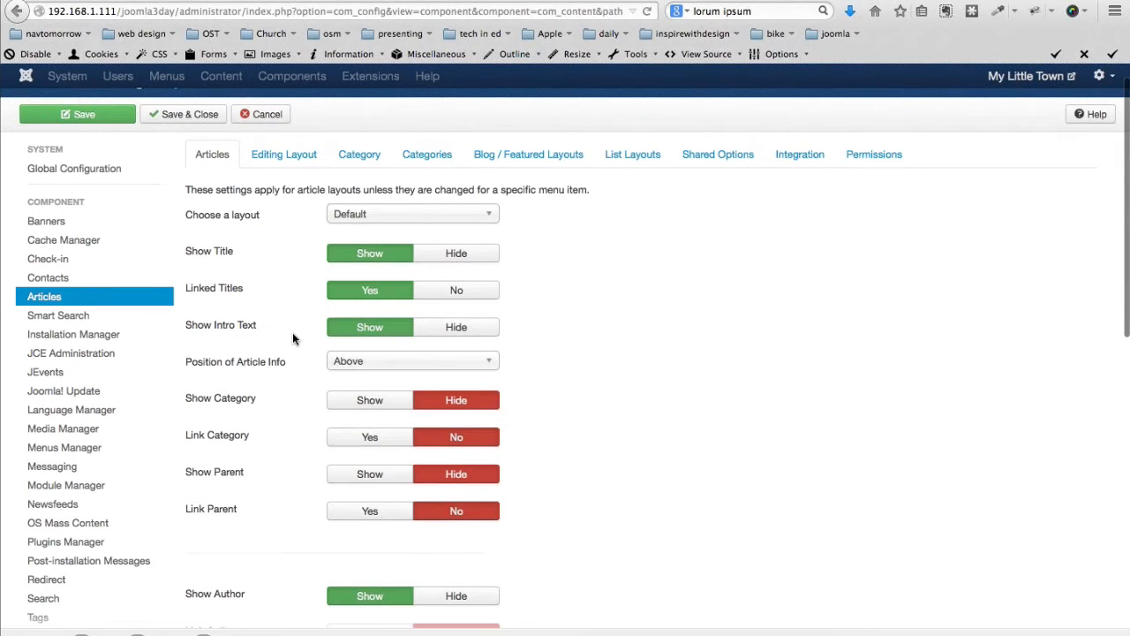
scroll(293, 338, down, 4)
click(466, 302)
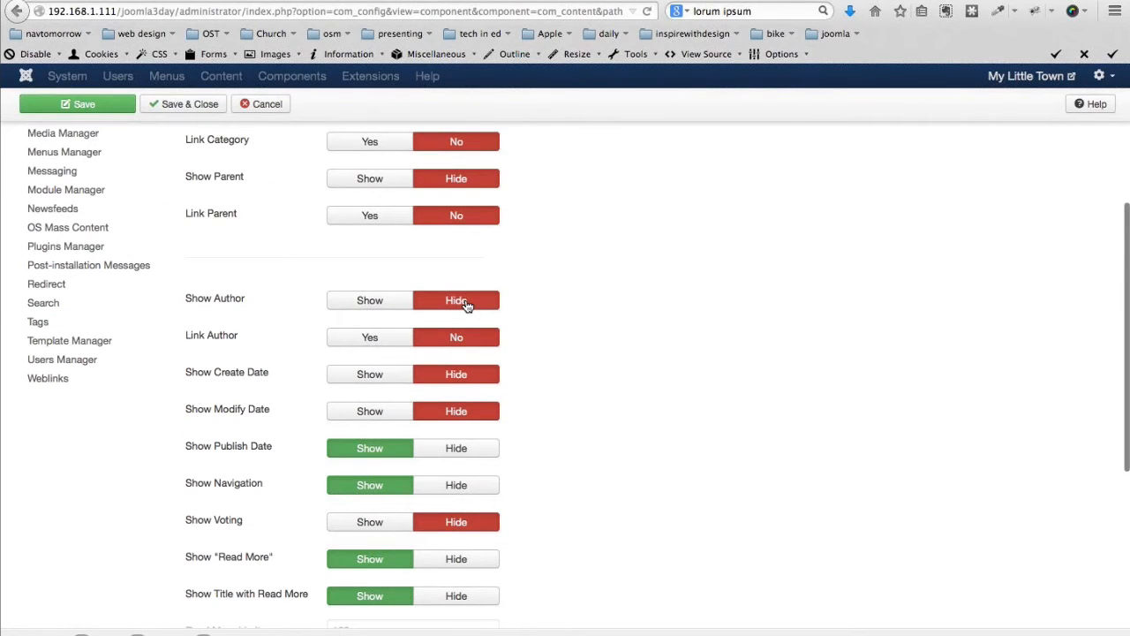
click(455, 448)
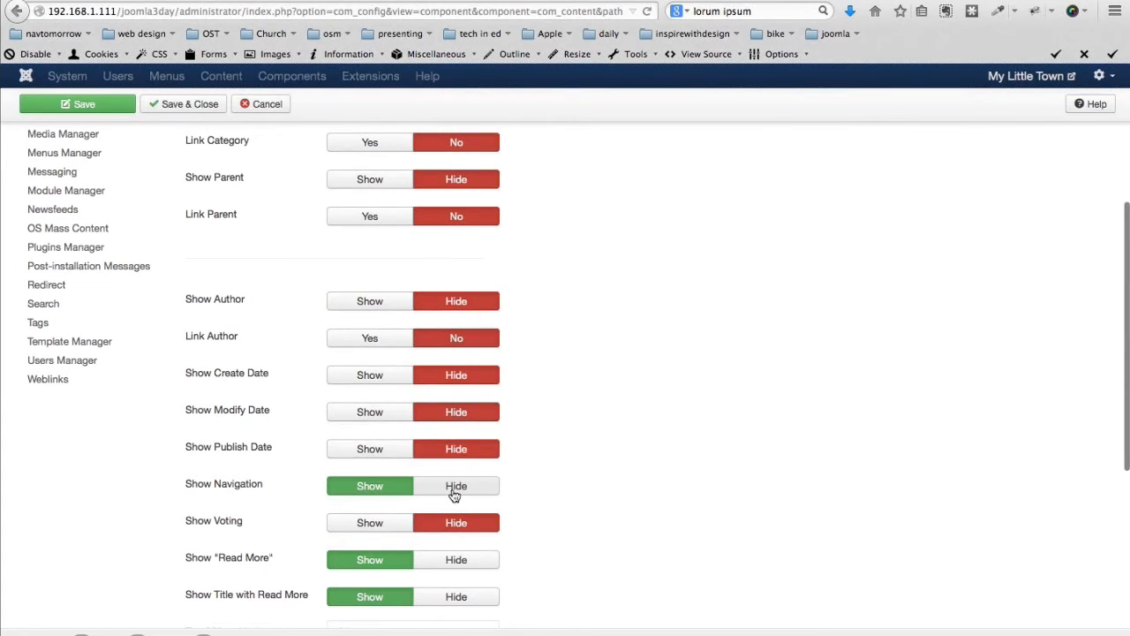
Hide hits, the email, print and other icons, then save the article options
scroll(228, 484, down, 2)
scroll(228, 484, down, 1)
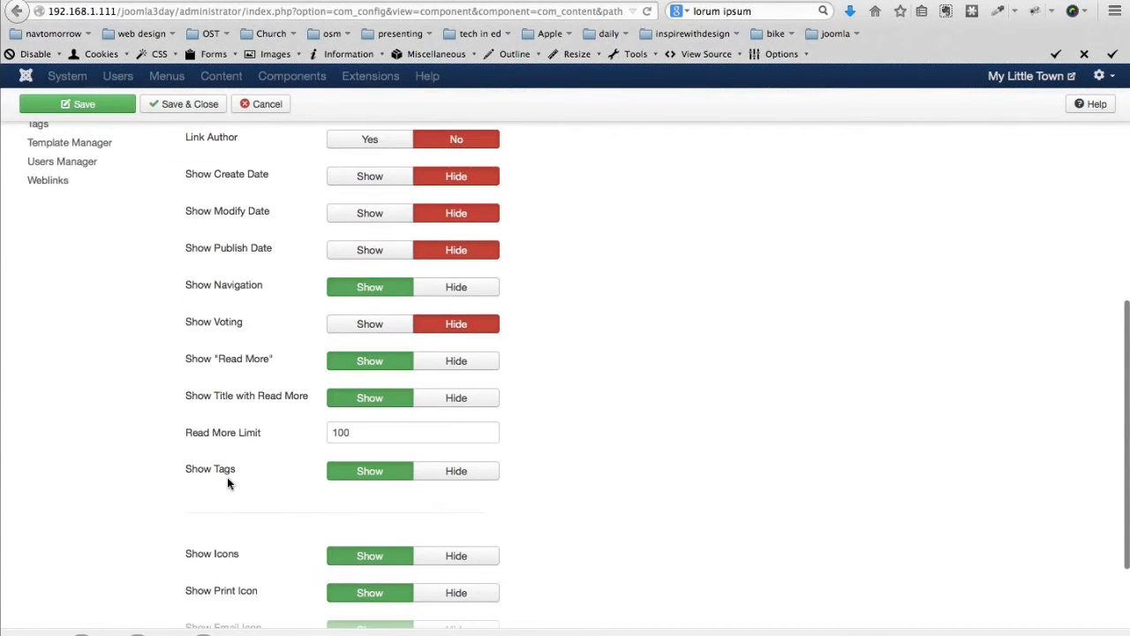
scroll(227, 481, down, 1)
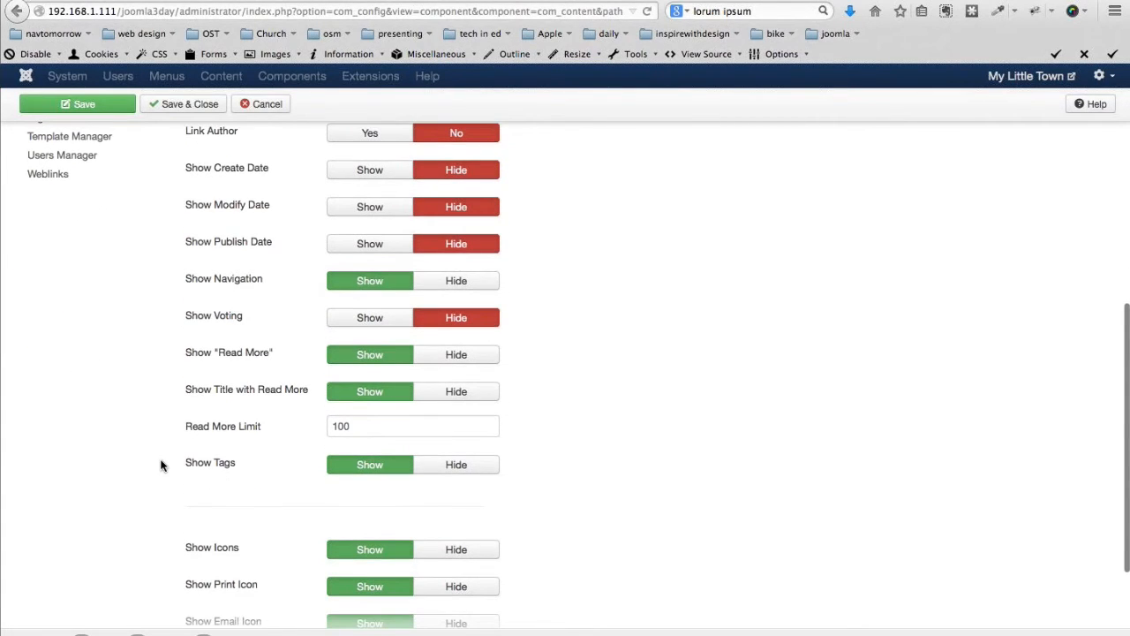
scroll(161, 465, down, 1)
scroll(161, 465, down, 1)
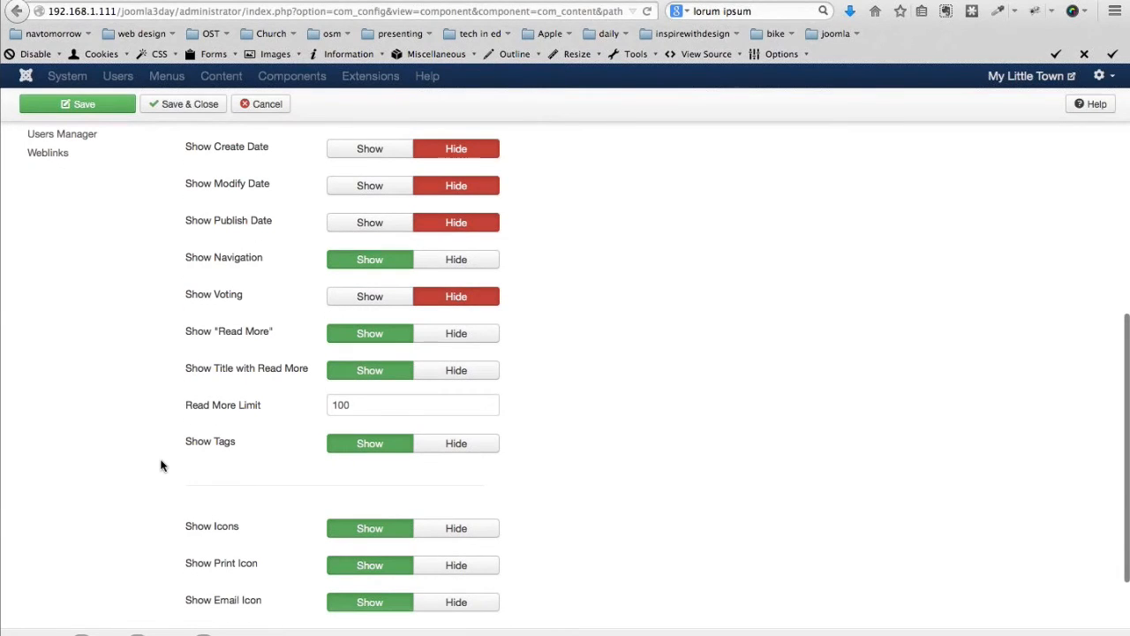
scroll(160, 465, down, 3)
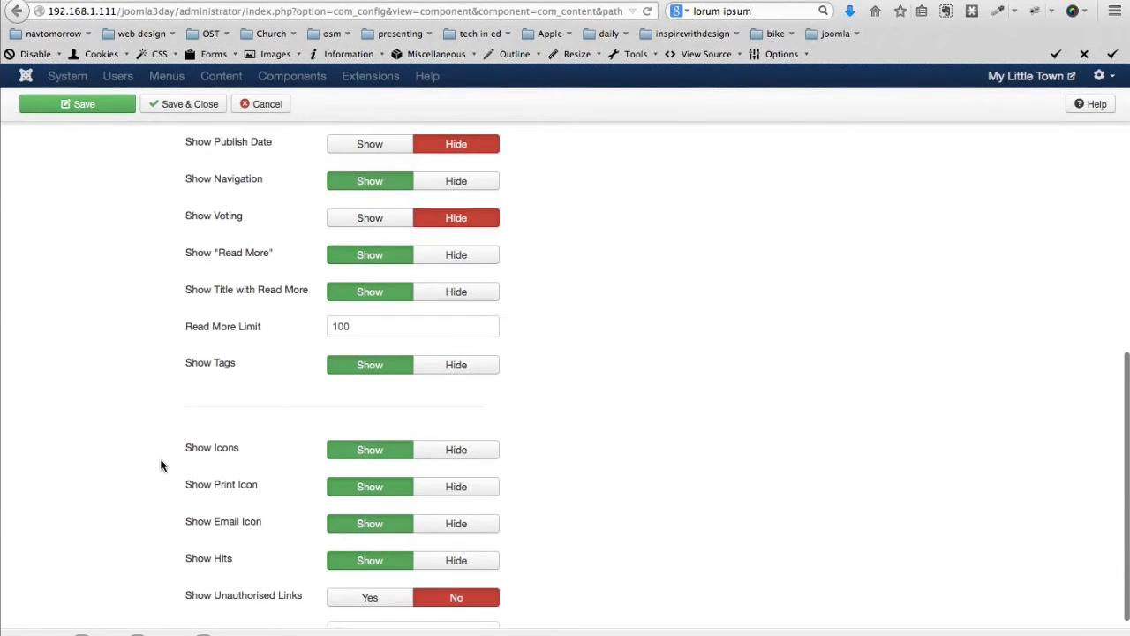
click(455, 560)
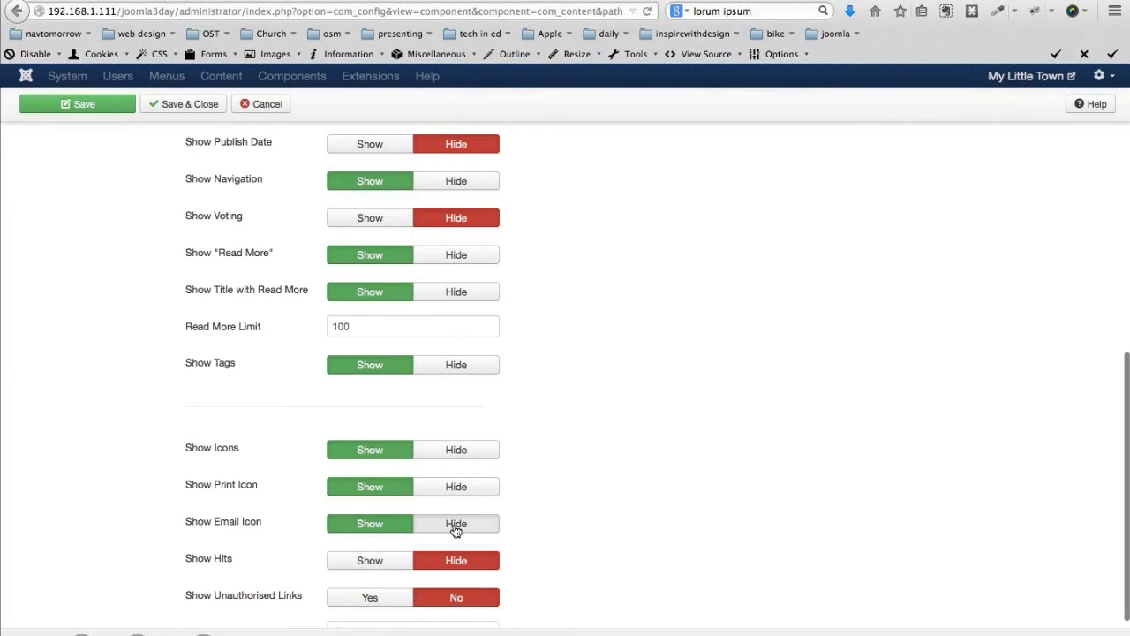
click(456, 524)
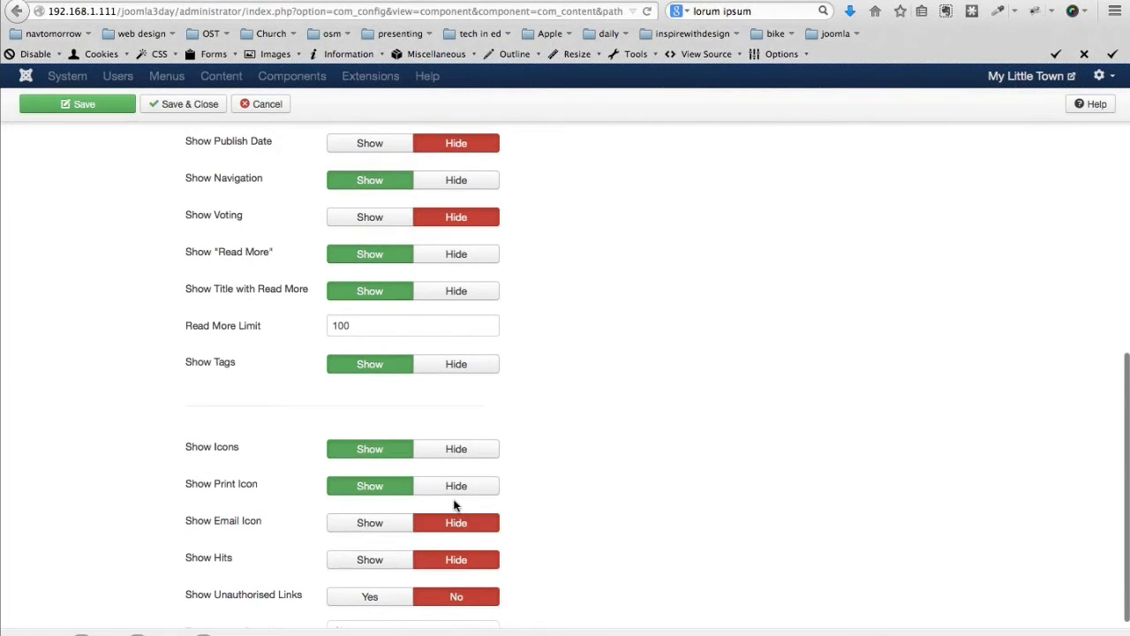
click(455, 485)
click(455, 448)
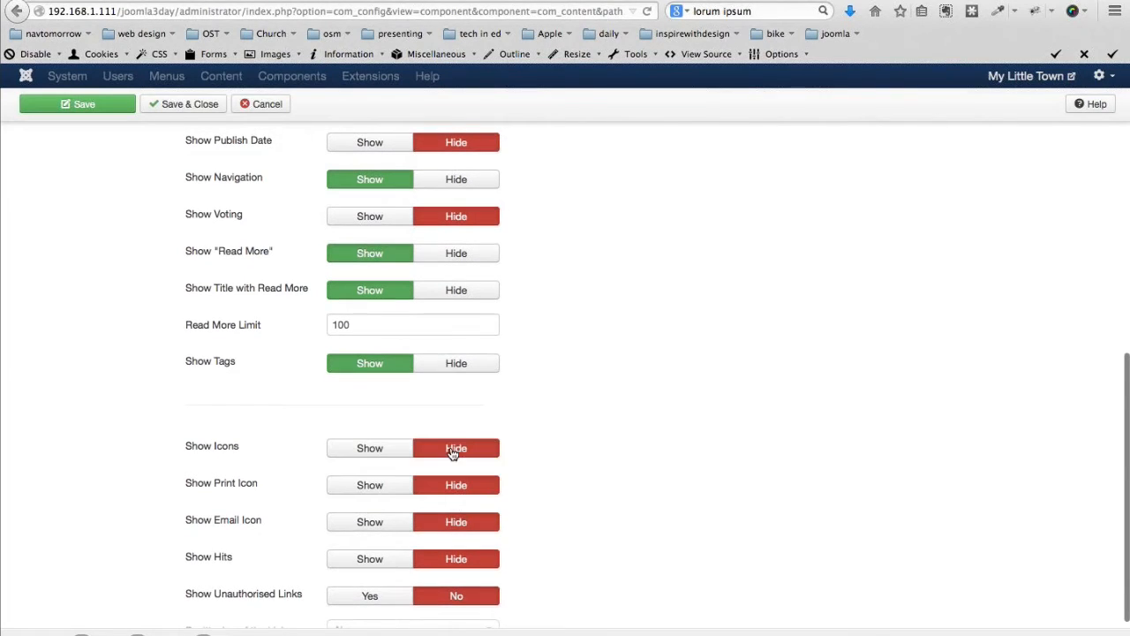
click(179, 107)
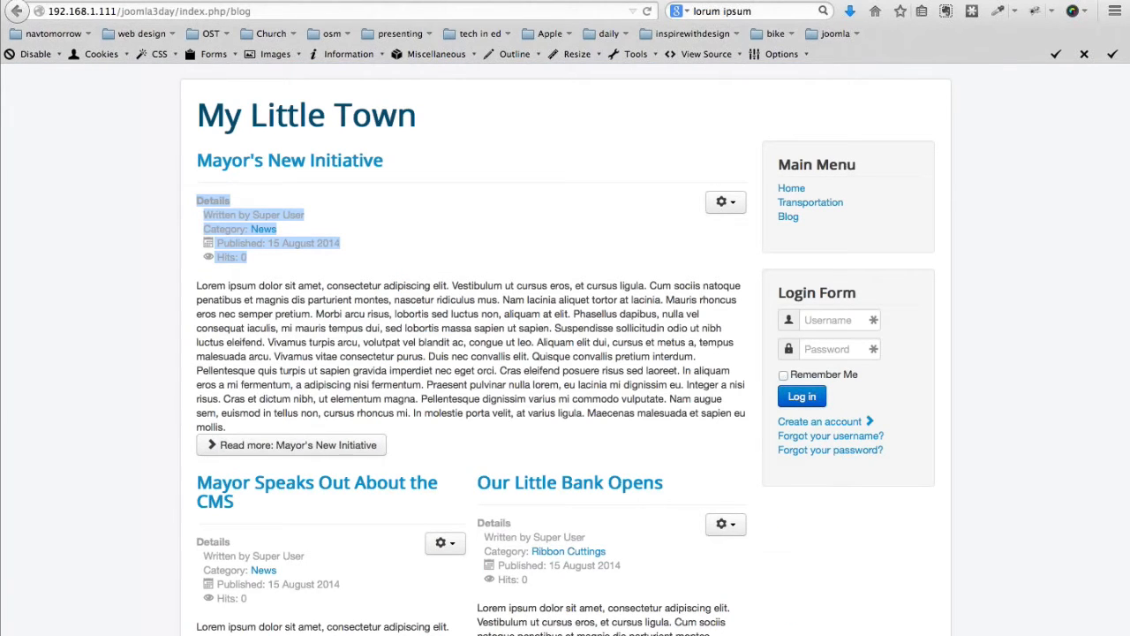
Reload the front-end Blog page to see articles without their details blocks
key(super+r)
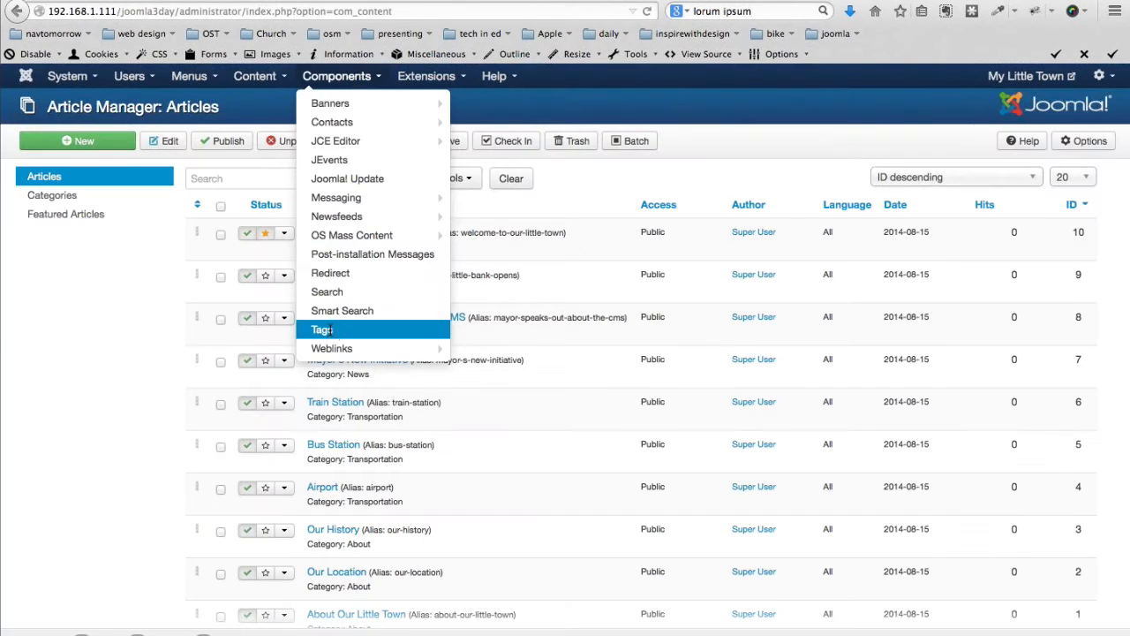
In the Tags manager, create the Events and People tags
click(393, 325)
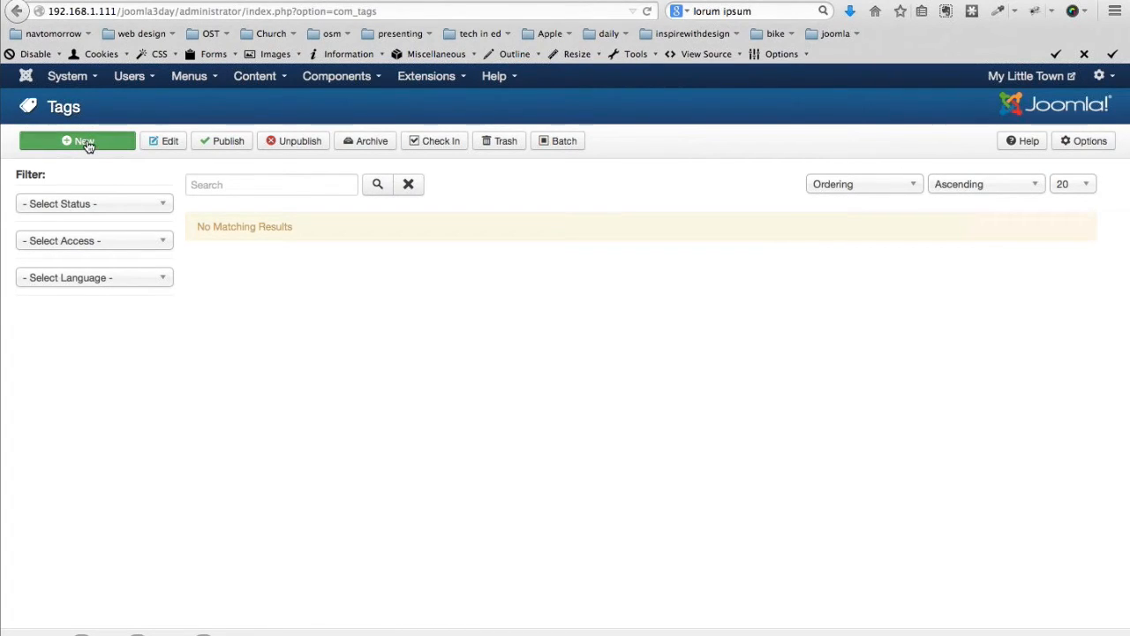
click(86, 144)
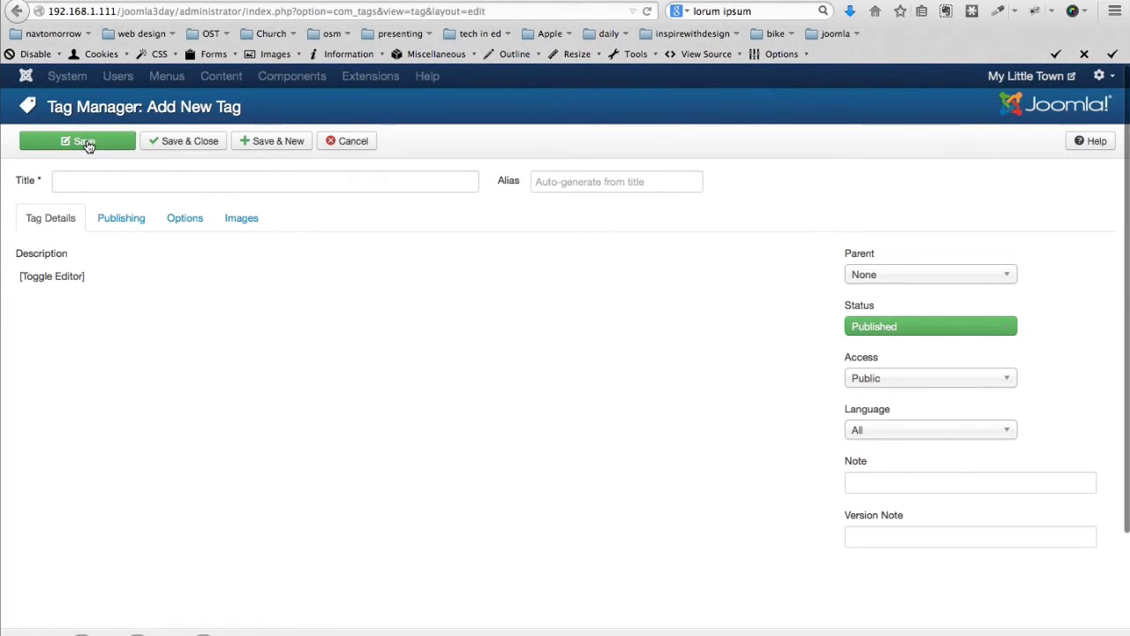
key(super+Tab)
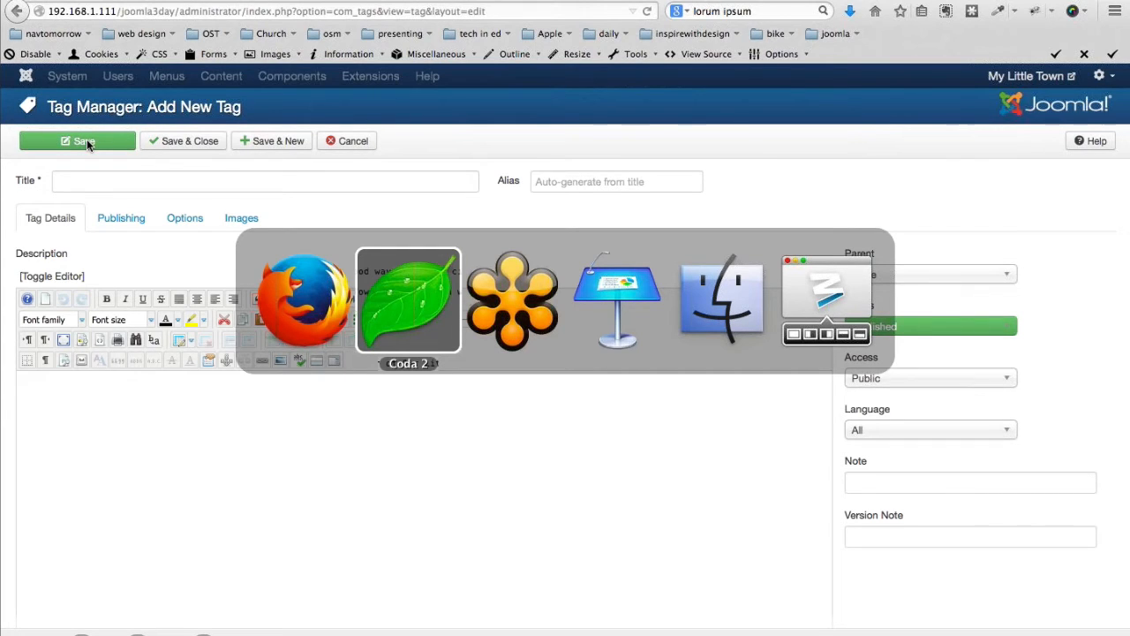
key(super+Tab)
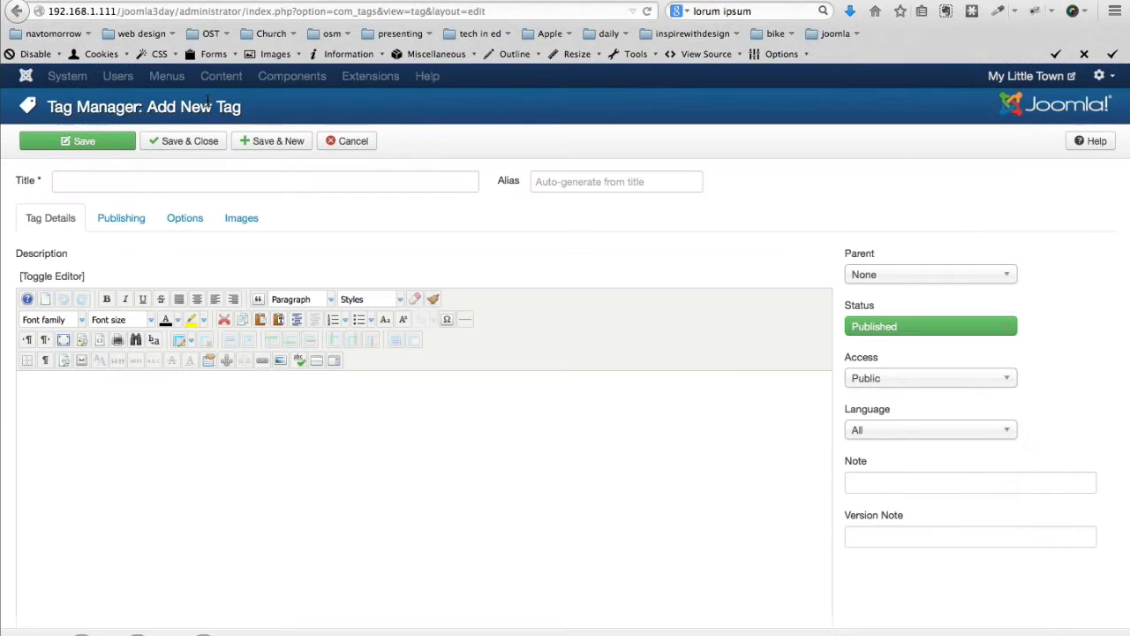
click(162, 179)
text(Events)
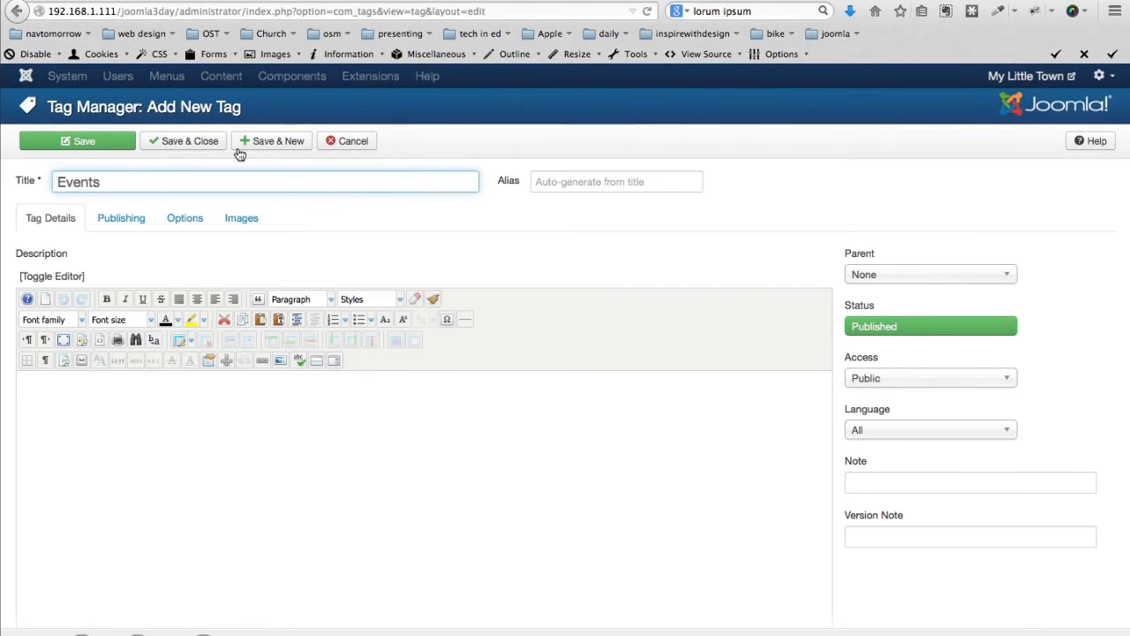
click(271, 143)
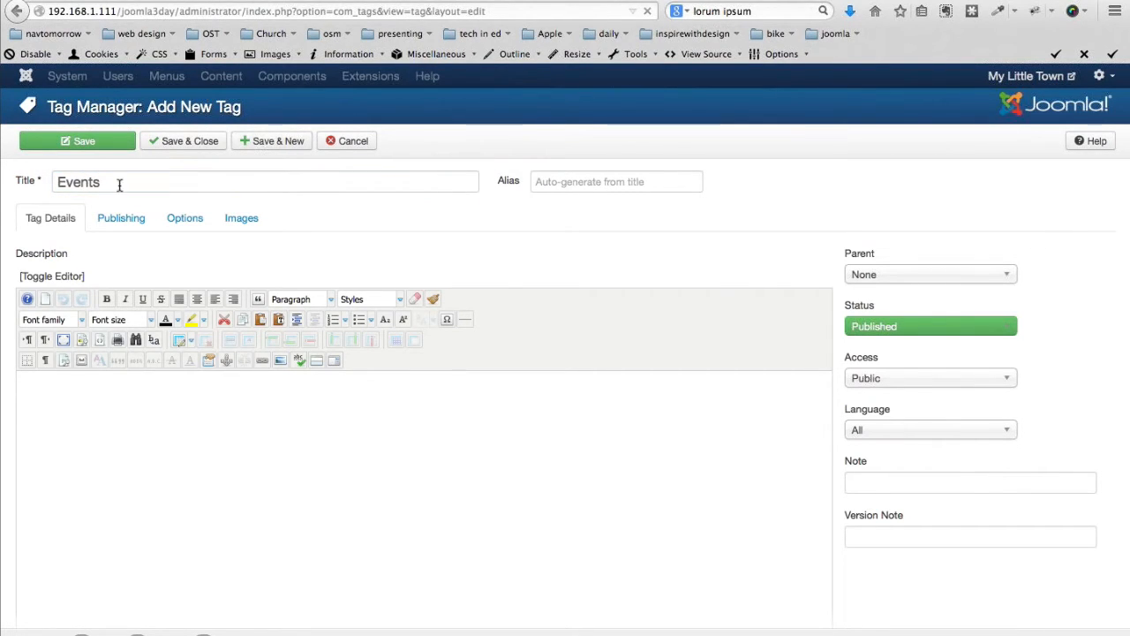
click(130, 240)
text(People)
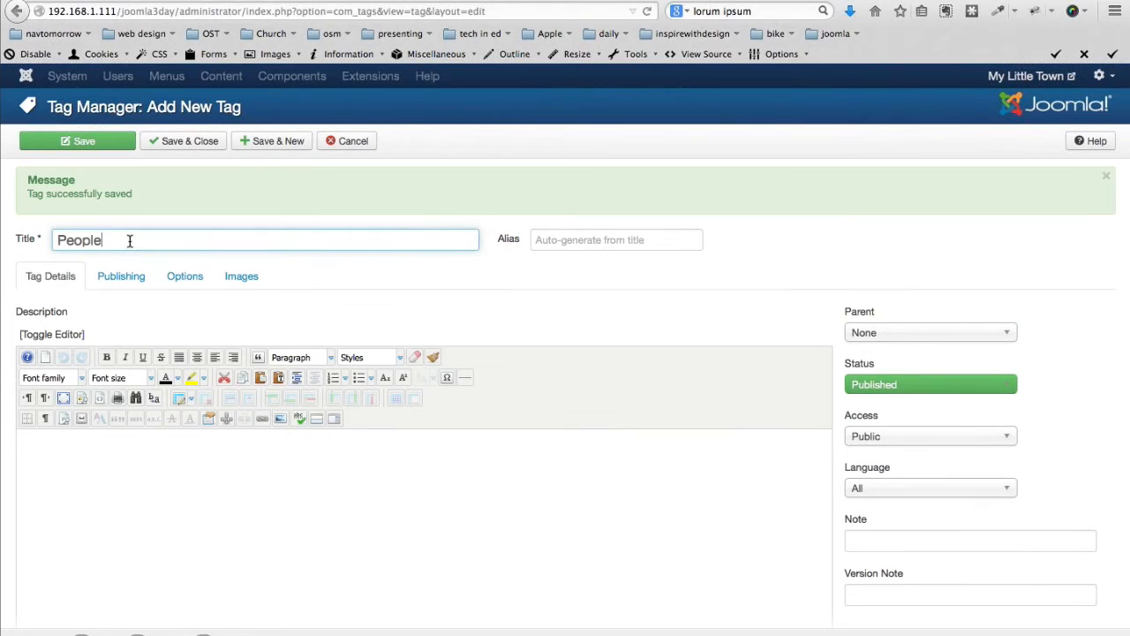
click(278, 143)
Add the Development and Politics tags and close the tag editor
key(super+Tab)
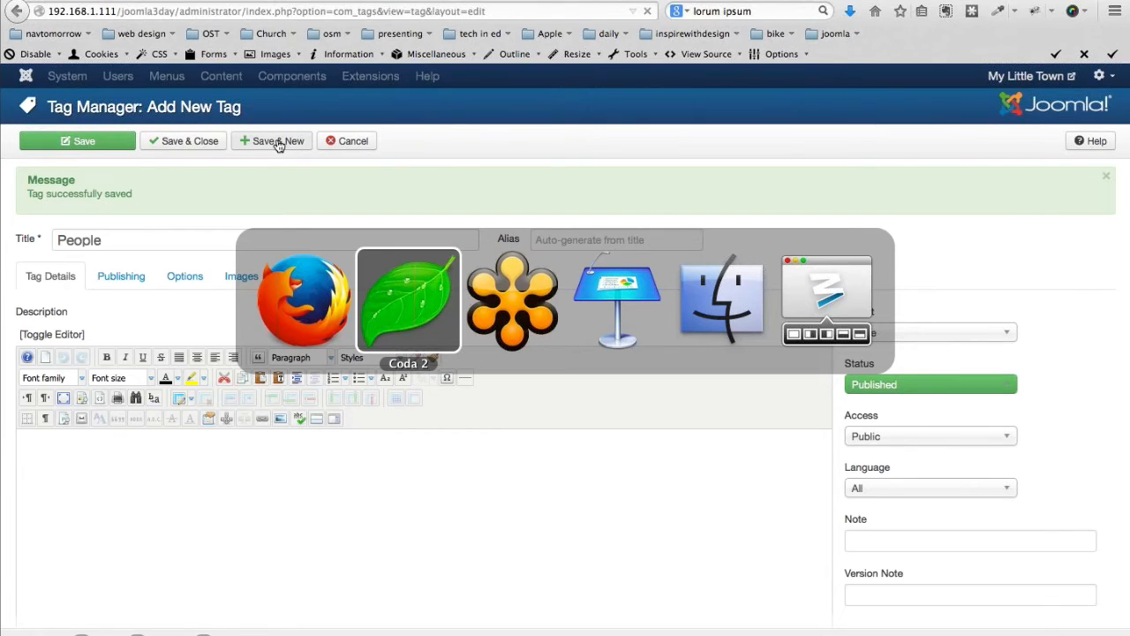
key(super+Tab)
click(212, 235)
text(Development)
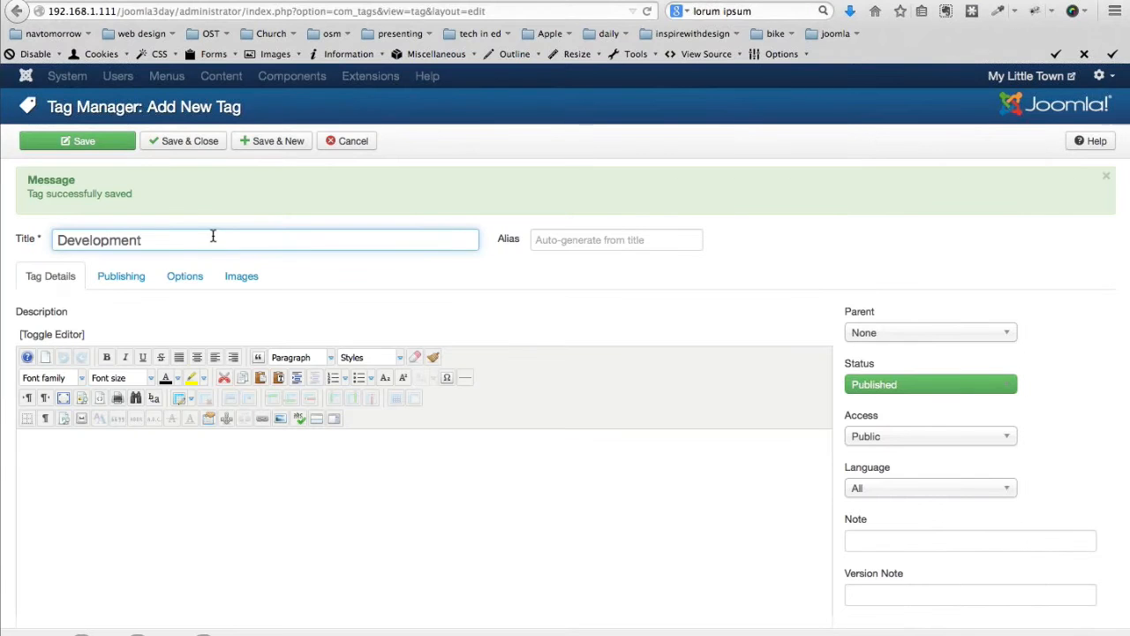
click(277, 148)
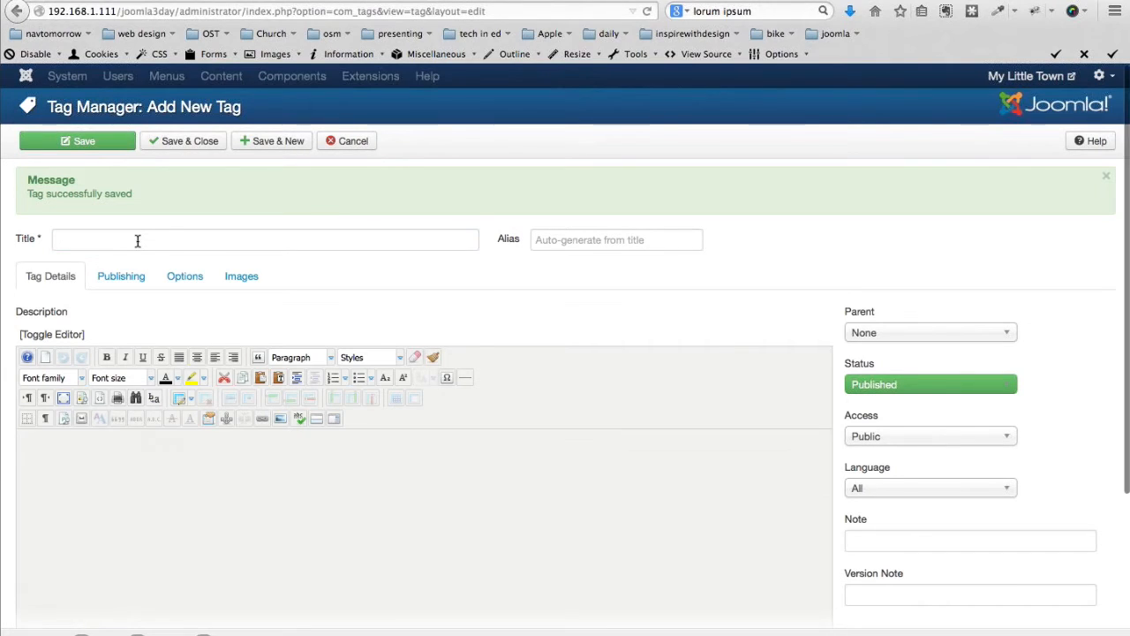
click(140, 240)
text(Politics)
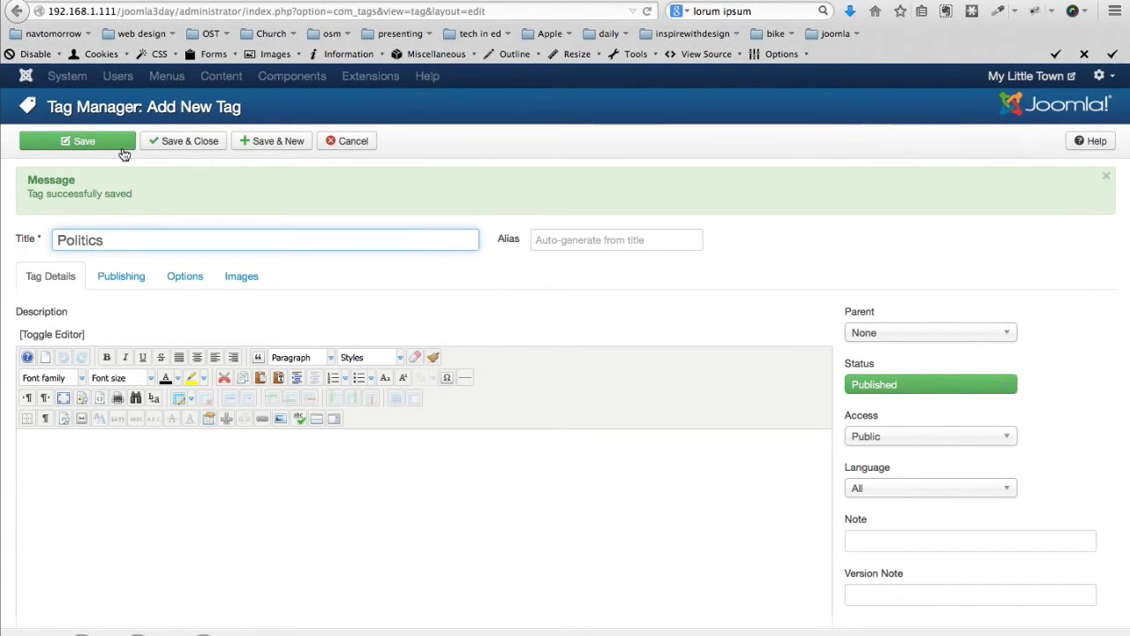
click(182, 141)
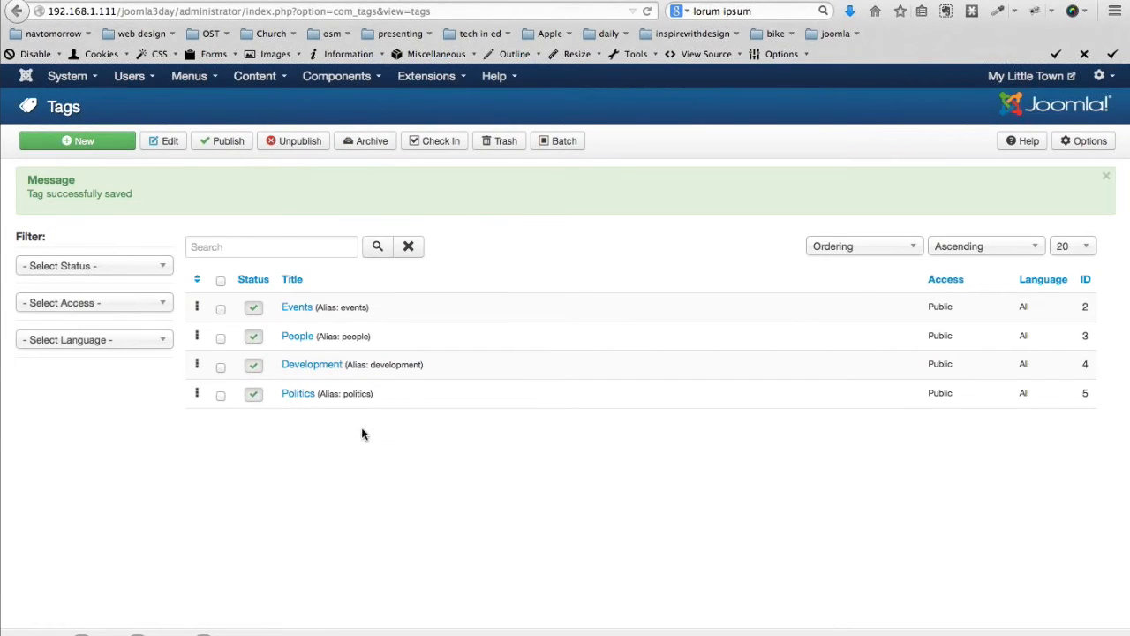
Tag the Mayor's New Initiative article with Politics and Development and save it
click(251, 78)
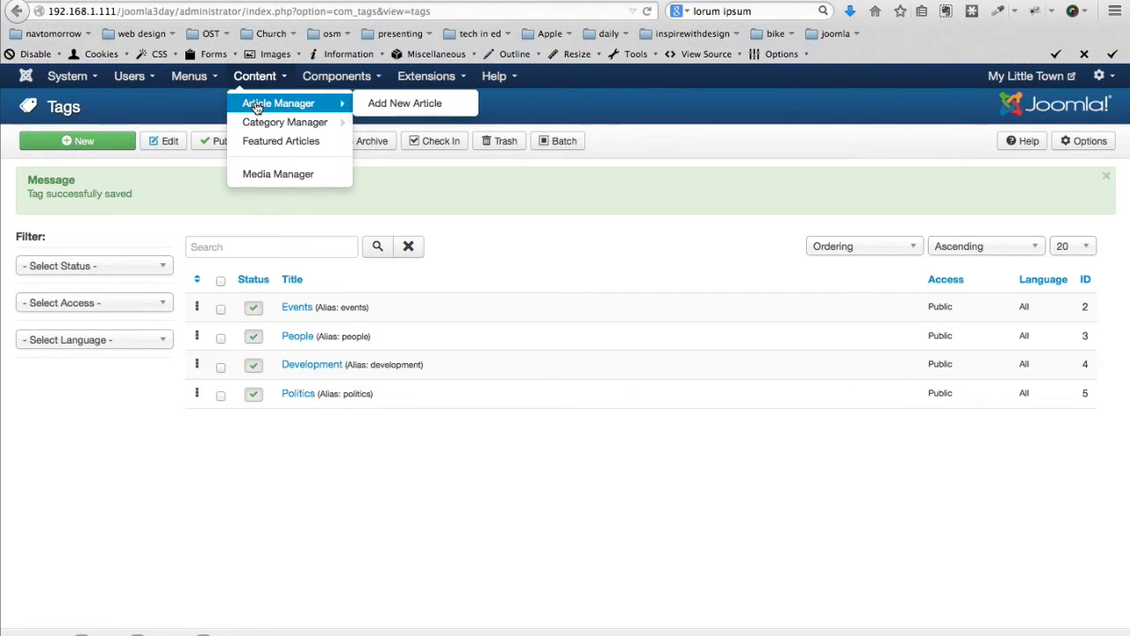
click(254, 104)
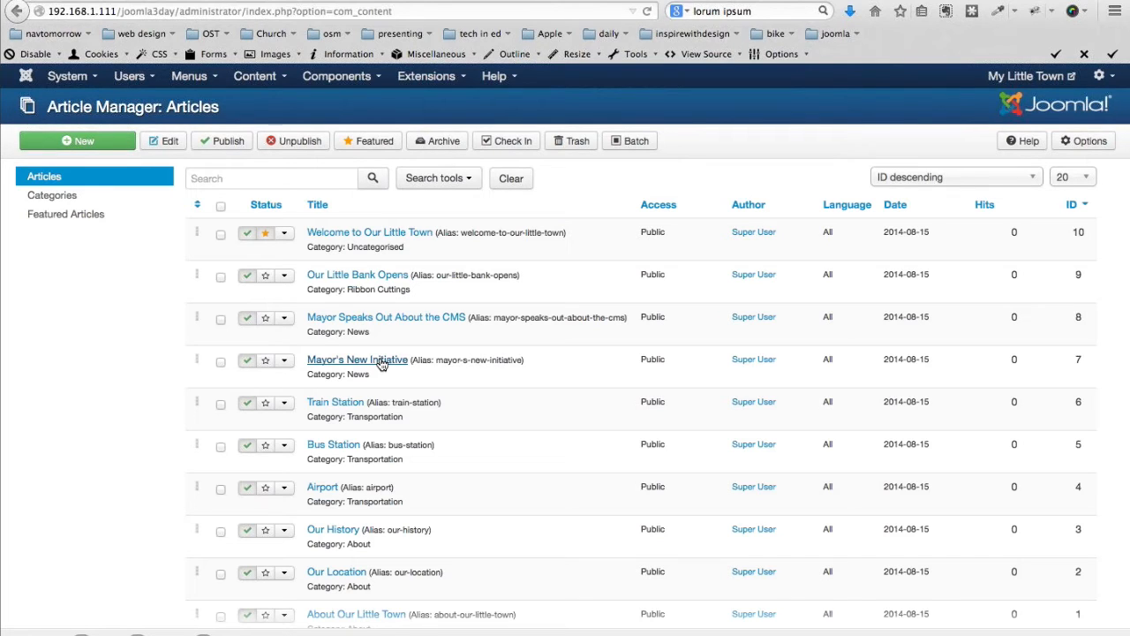
click(358, 359)
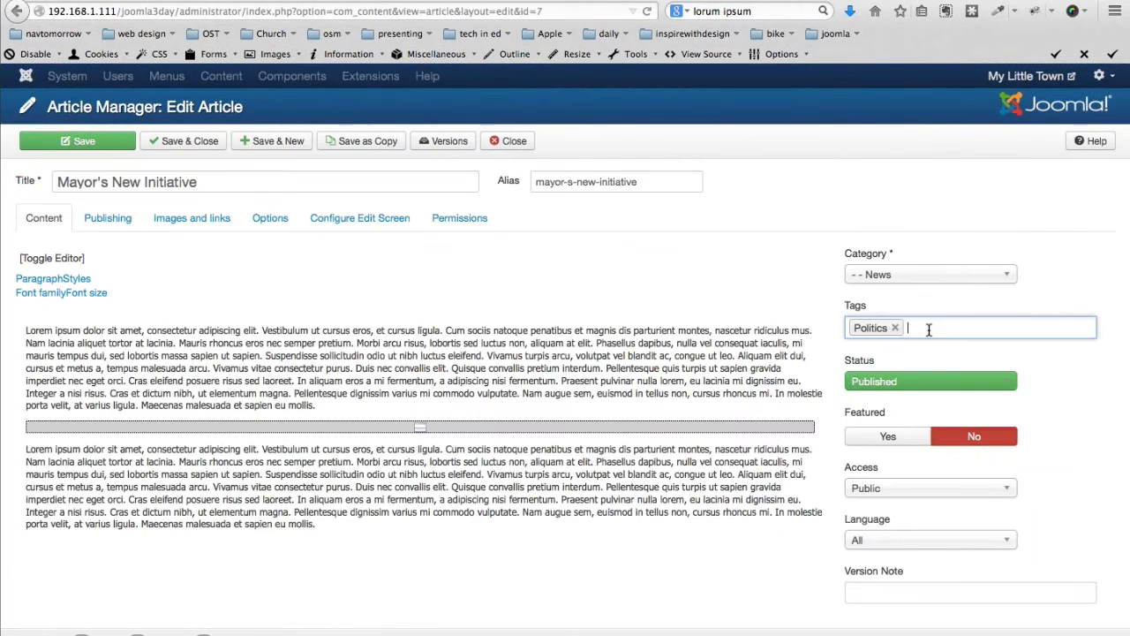
click(172, 144)
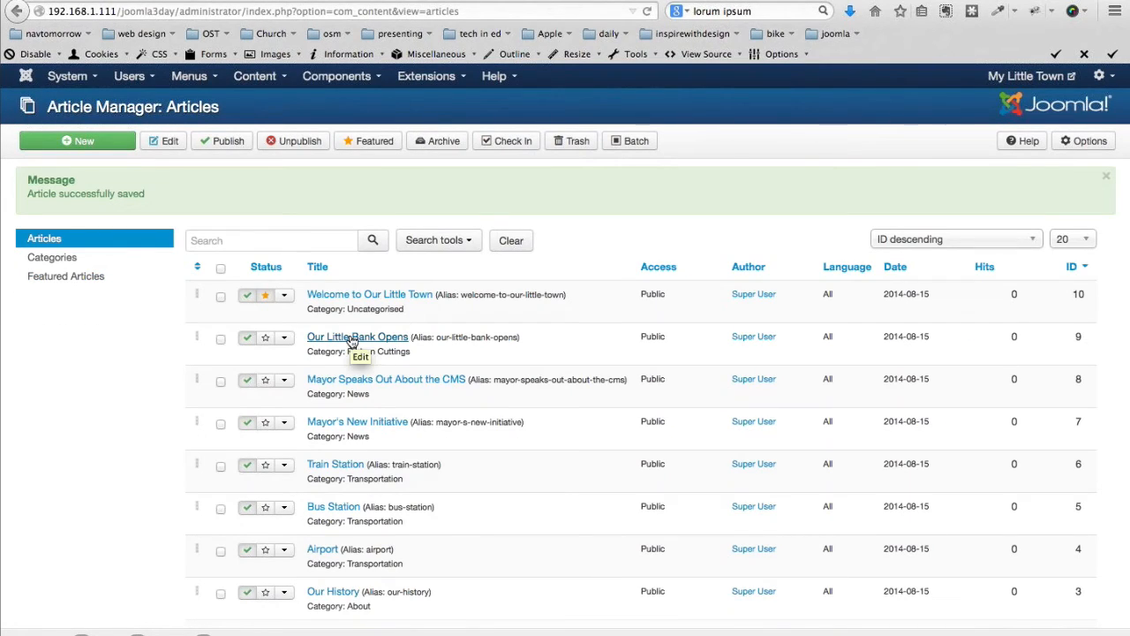
Tag Our Little Bank Opens with Development and Events and save it
click(353, 338)
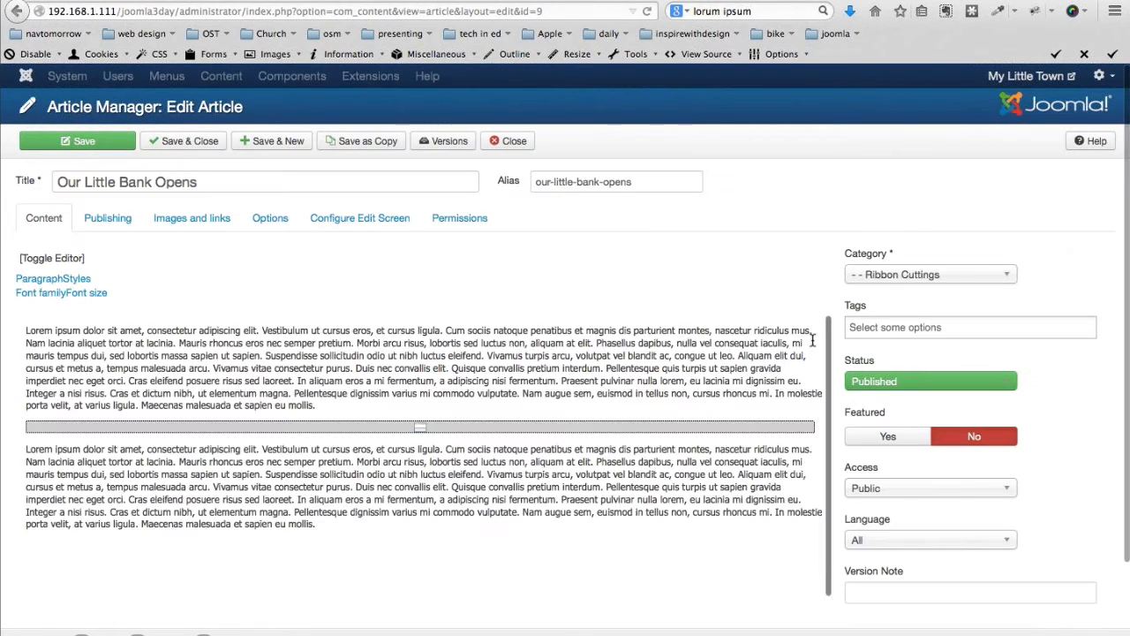
click(864, 327)
click(871, 383)
click(867, 354)
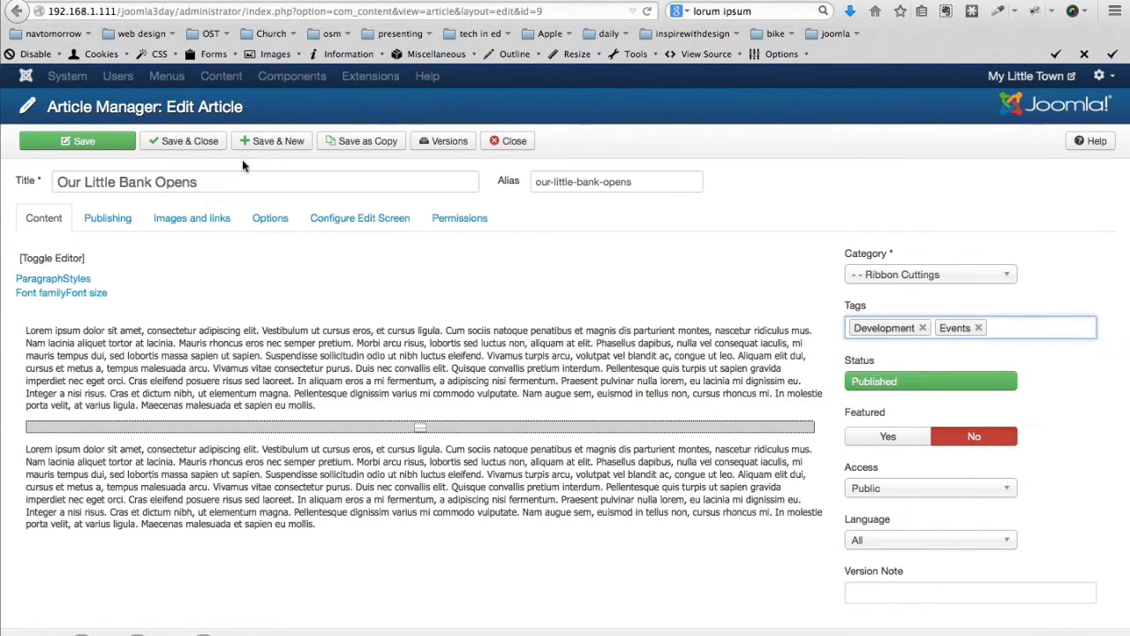
click(182, 142)
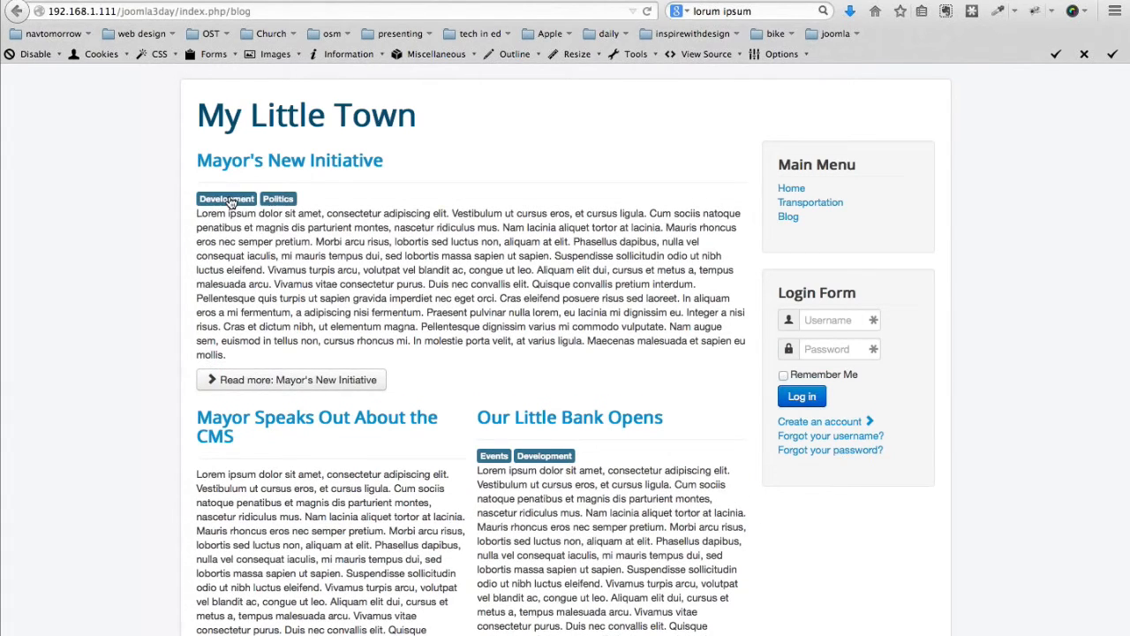
View the Development tag page with its two articles, then leave Joomla for the presentation
click(227, 198)
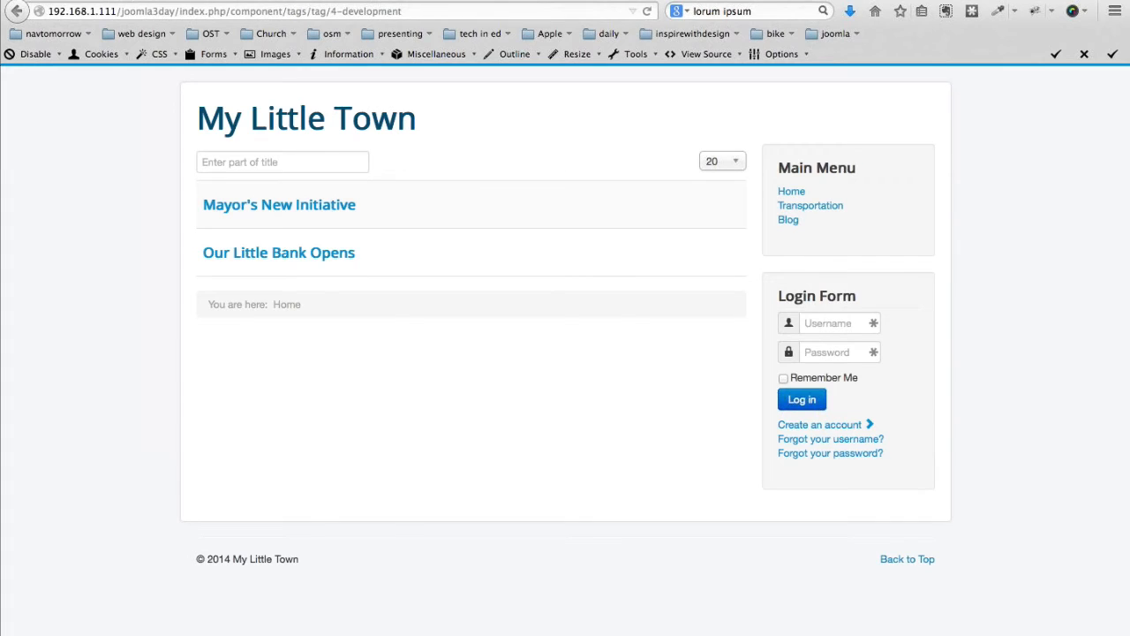
click(141, 1)
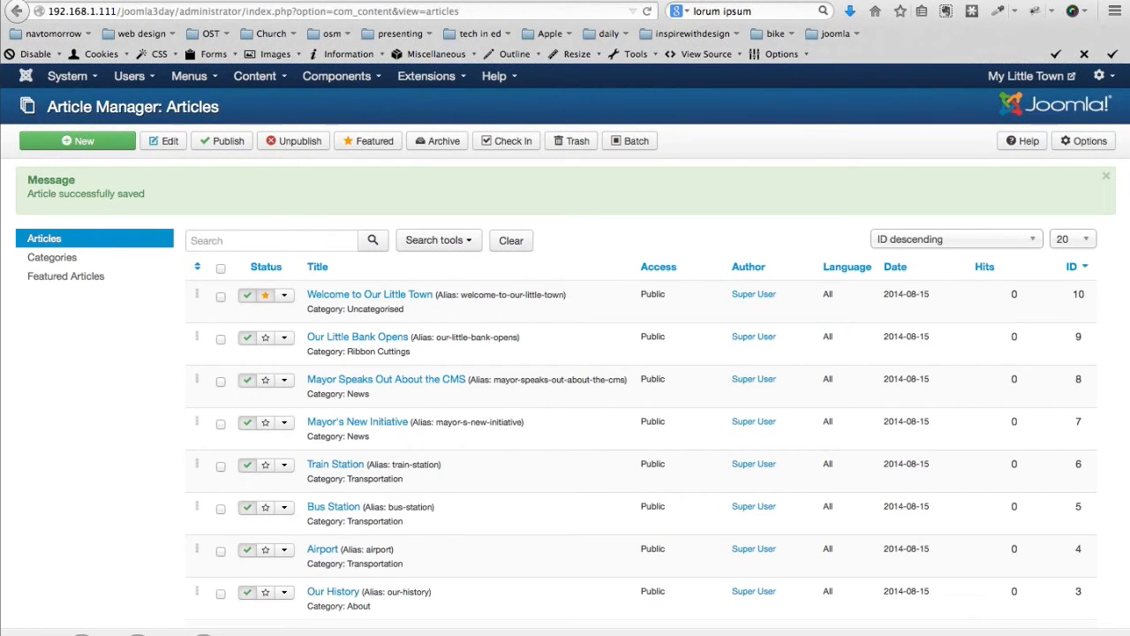
key(super+Tab)
key(super+Tab)
key(super+Tab)
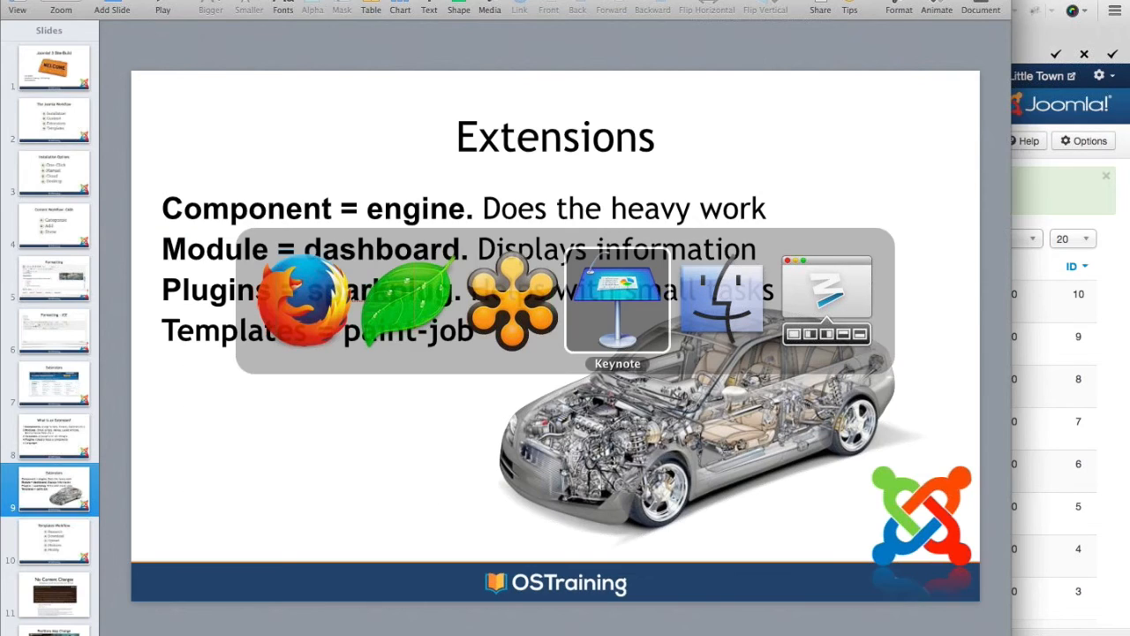
Show slide 10, Templates Workflow, in the Keynote presentation
click(50, 549)
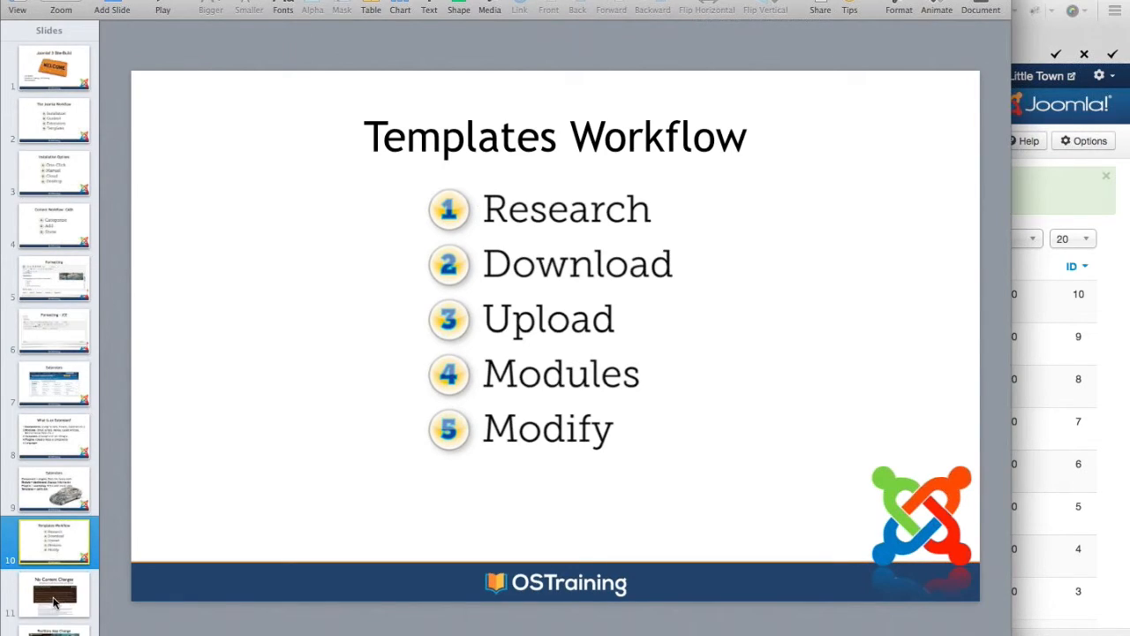
Show slides 11 and 12 (No Content Changes, Positions May Change), then return to Firefox
click(55, 601)
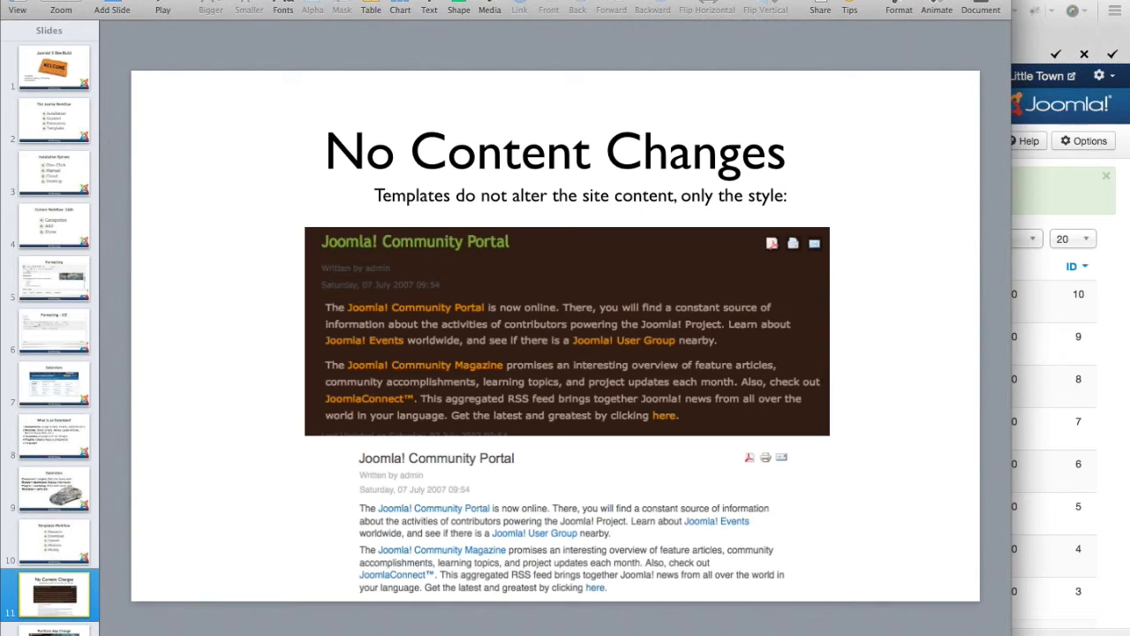
click(55, 632)
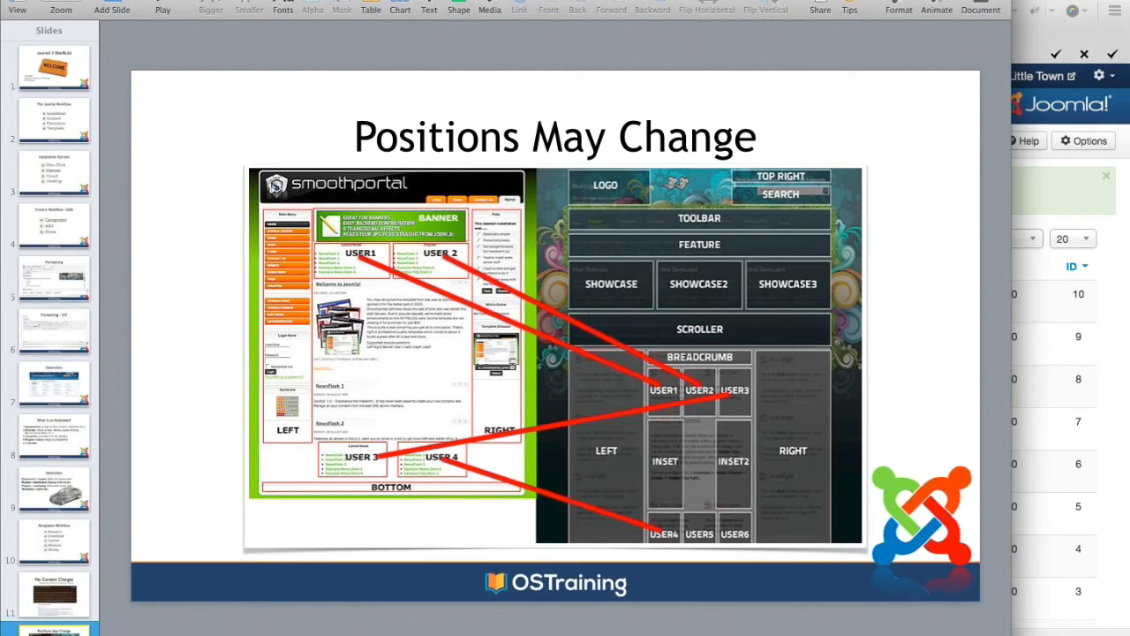
key(super+Tab)
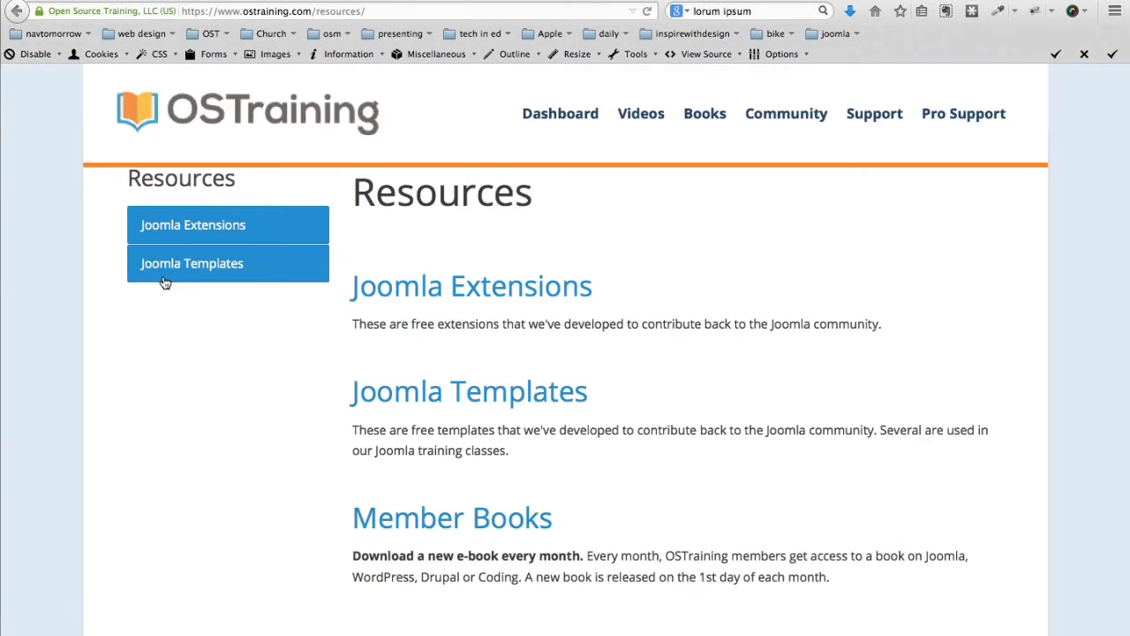
Upload and install the breeze3.zip OSTraining Breeze template through the Extension Manager
click(164, 279)
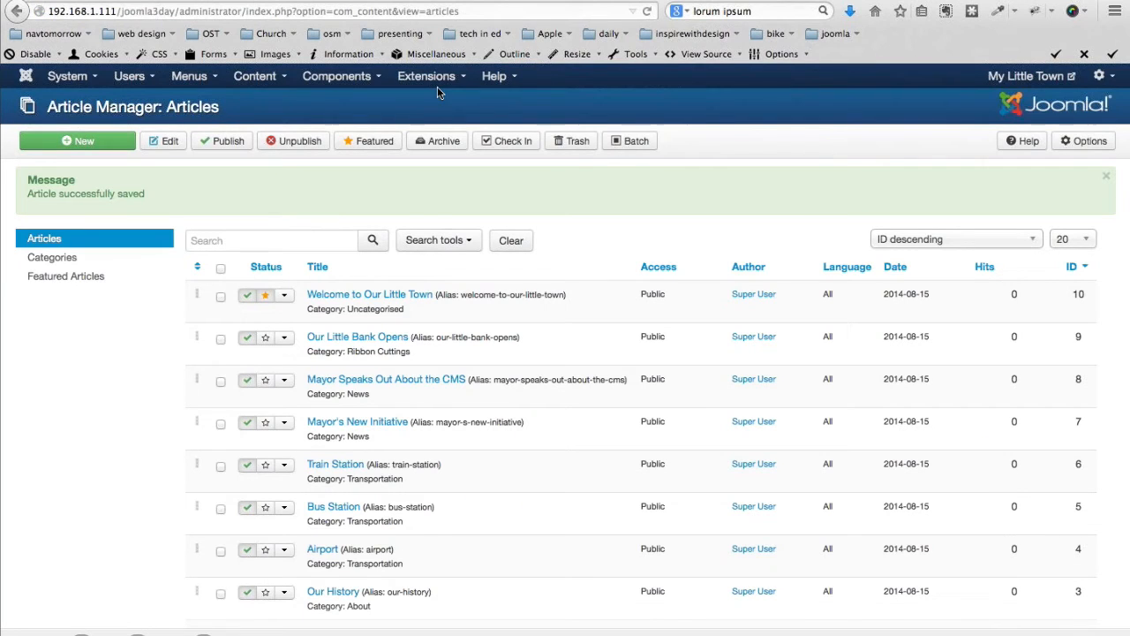
click(428, 80)
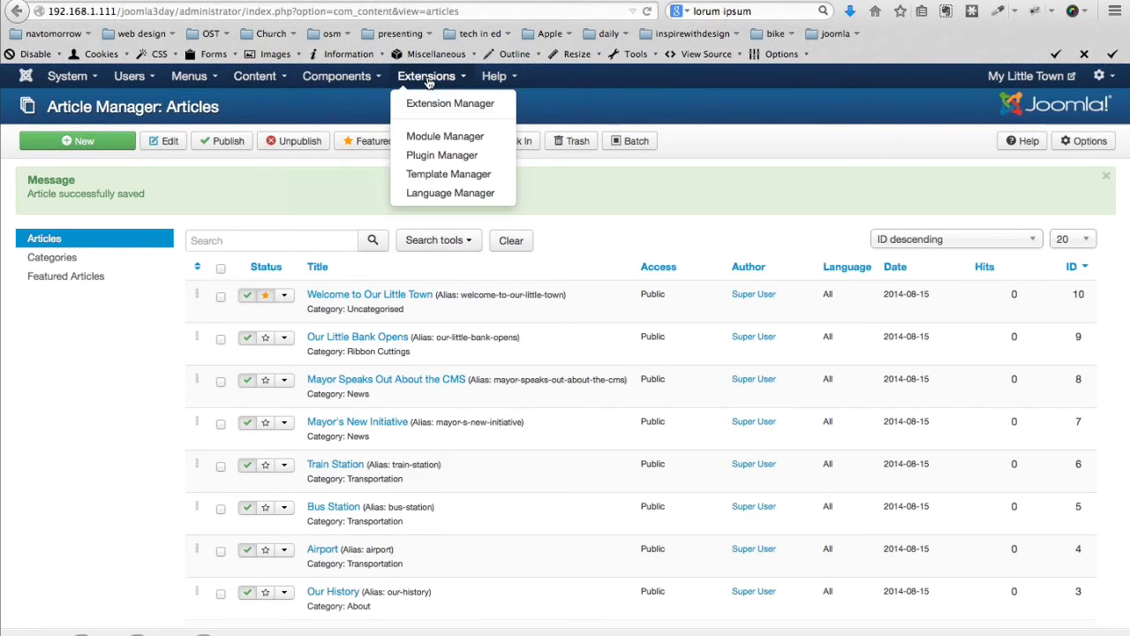
click(428, 105)
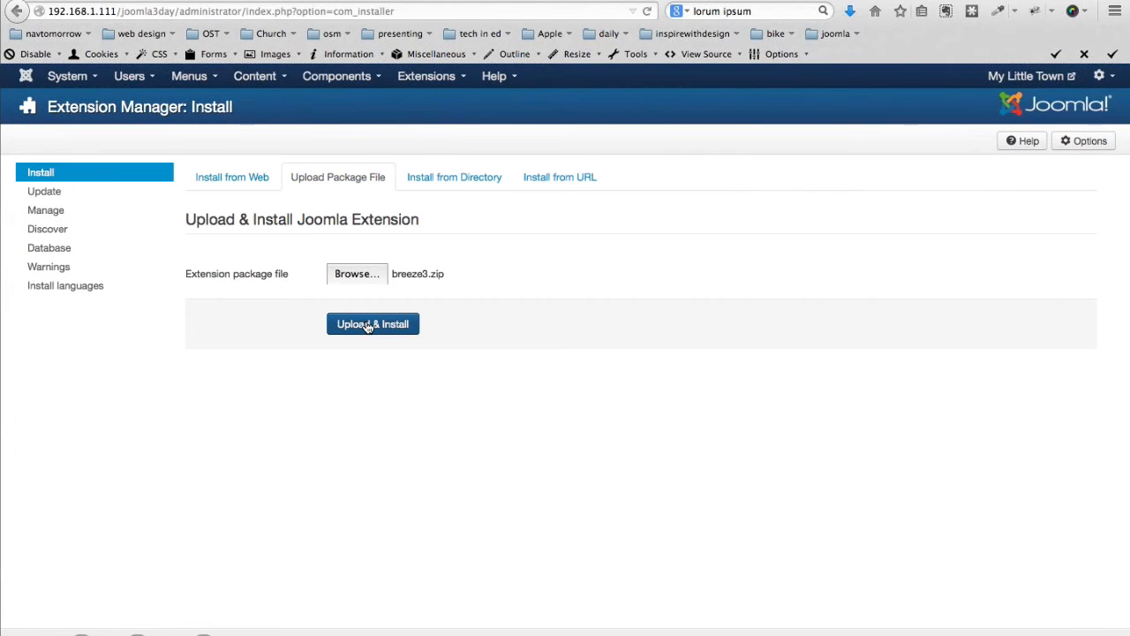
click(367, 325)
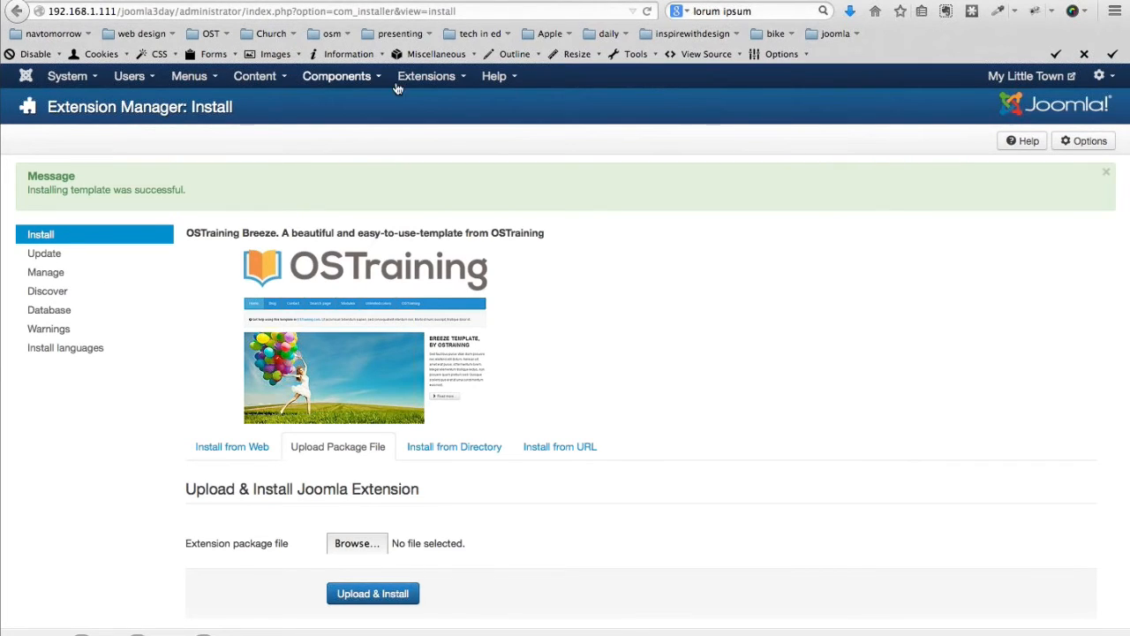
click(433, 78)
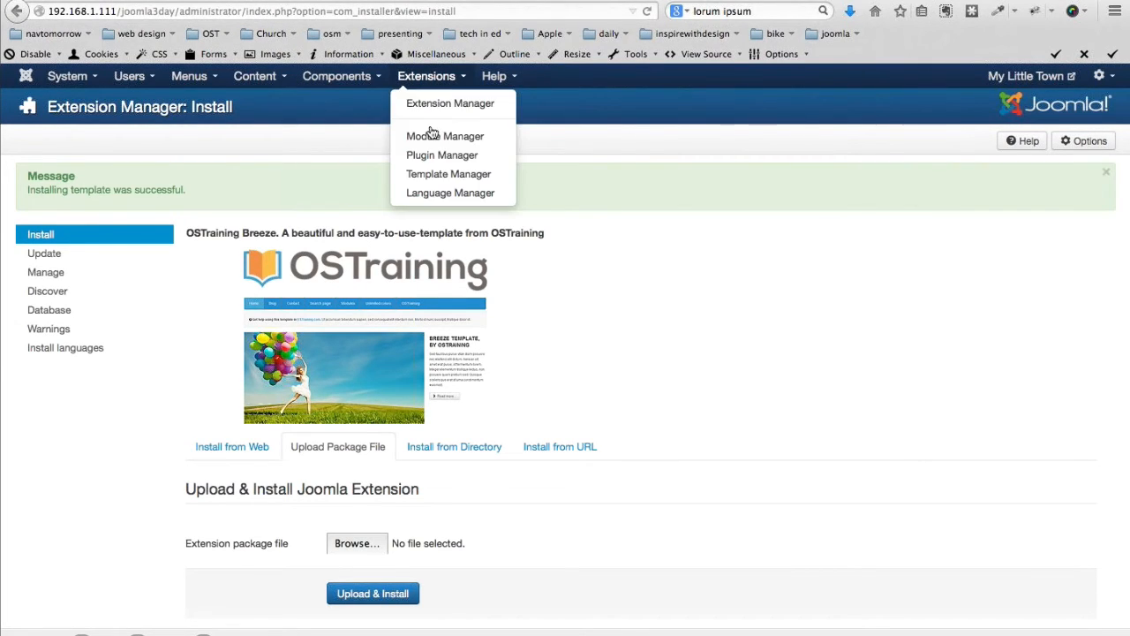
click(425, 177)
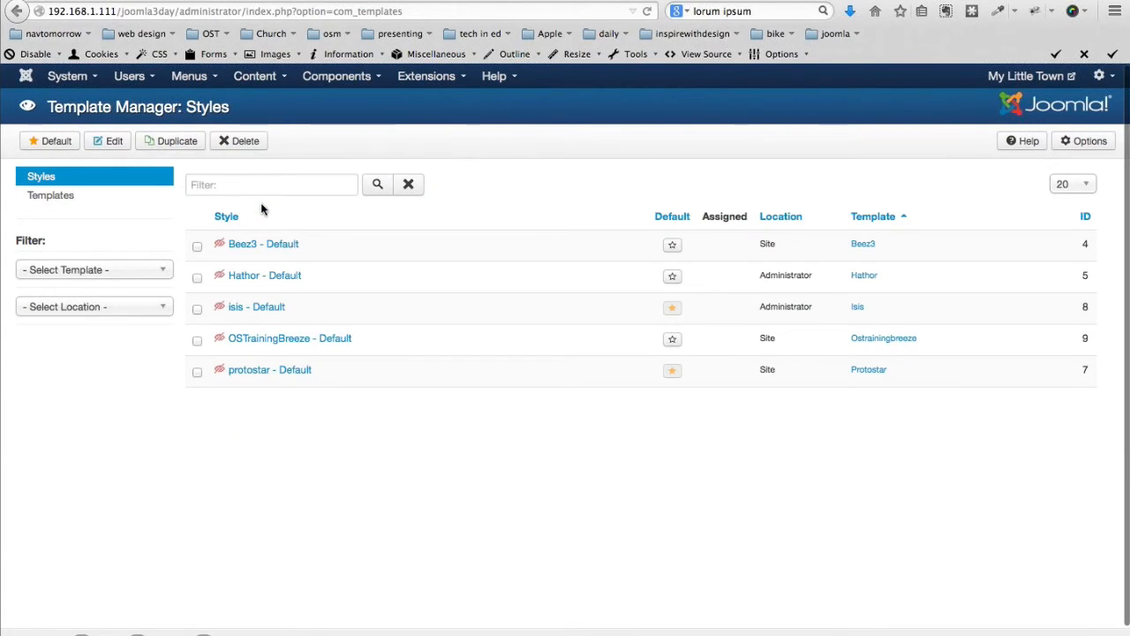
Enable Preview Module Positions and load the front end with ?tp=1 to see positions
click(1085, 141)
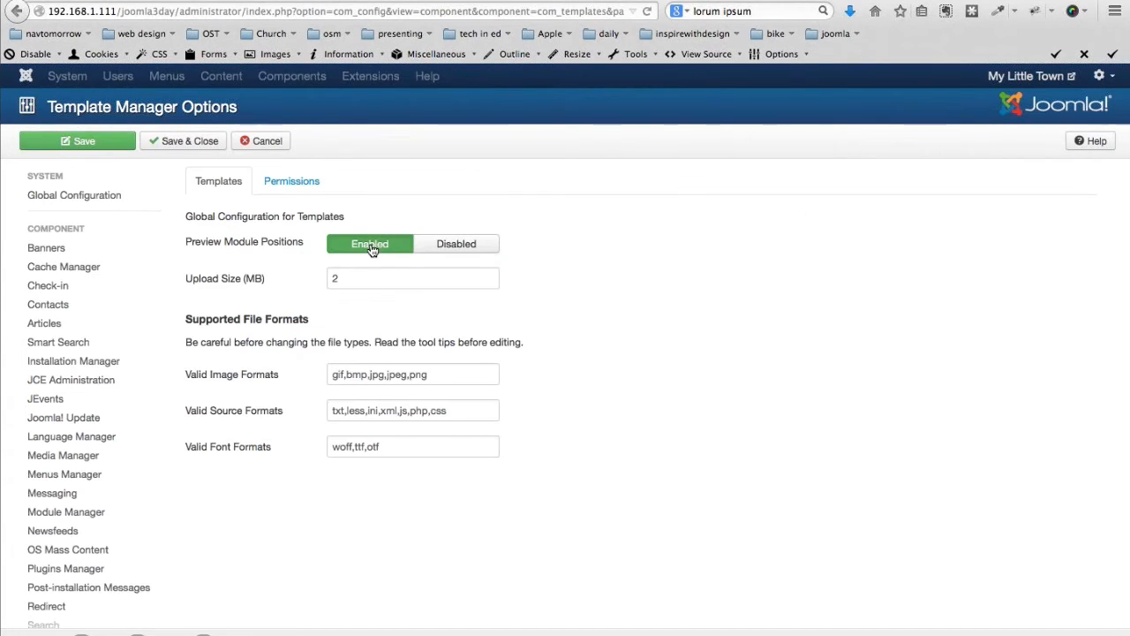
click(179, 143)
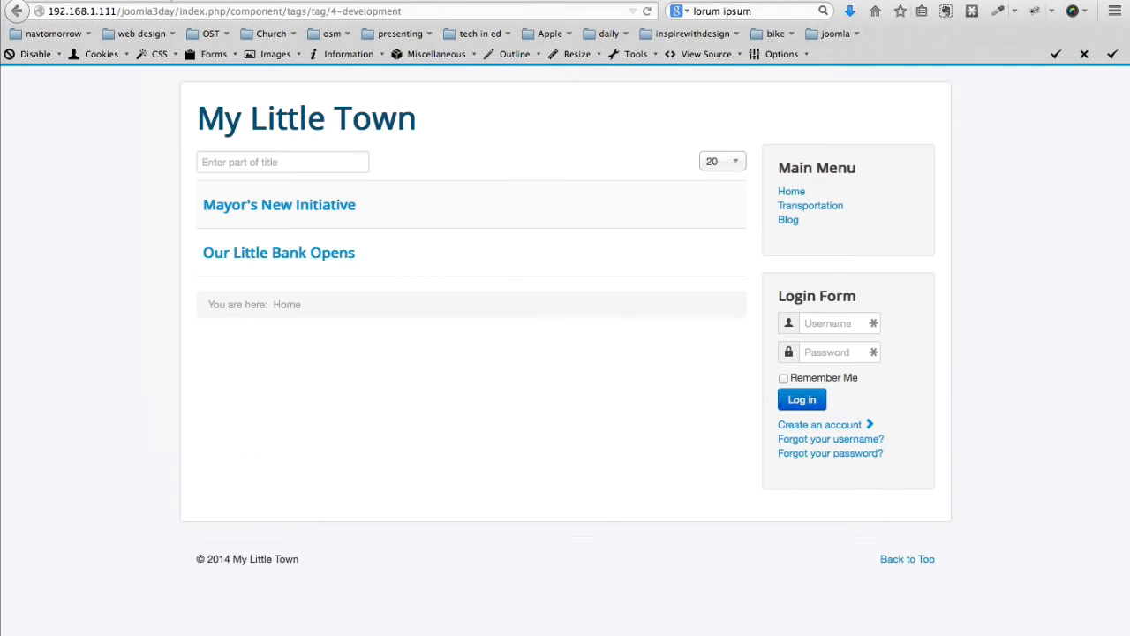
drag(180, 12, 477, 21)
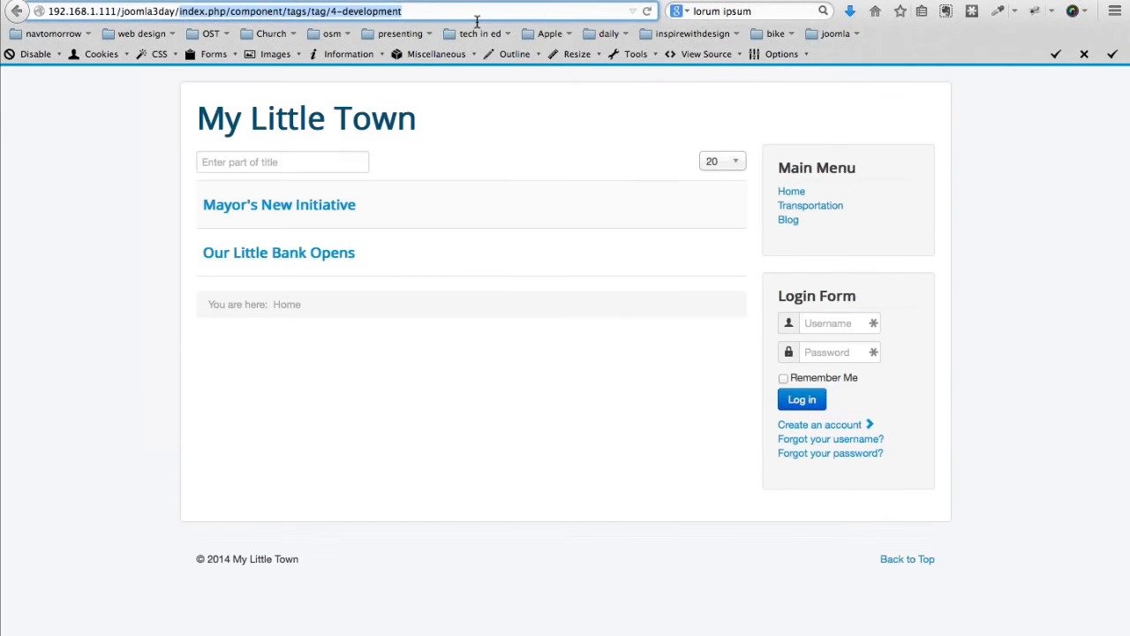
key(BackSpace)
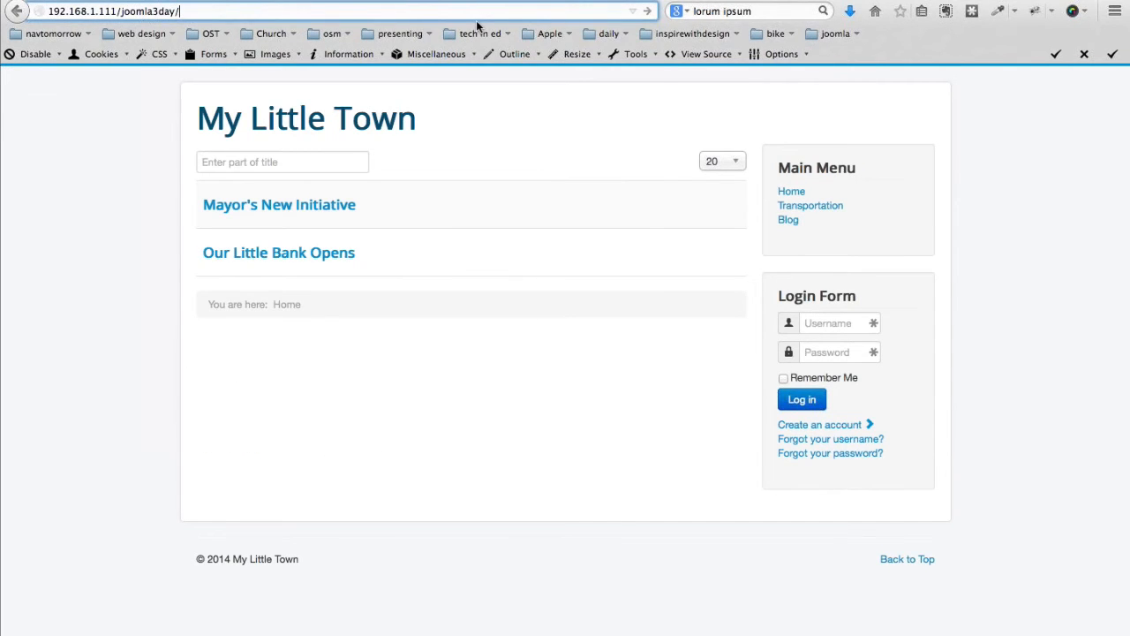
text(?tp=)
text(1)
key(Return)
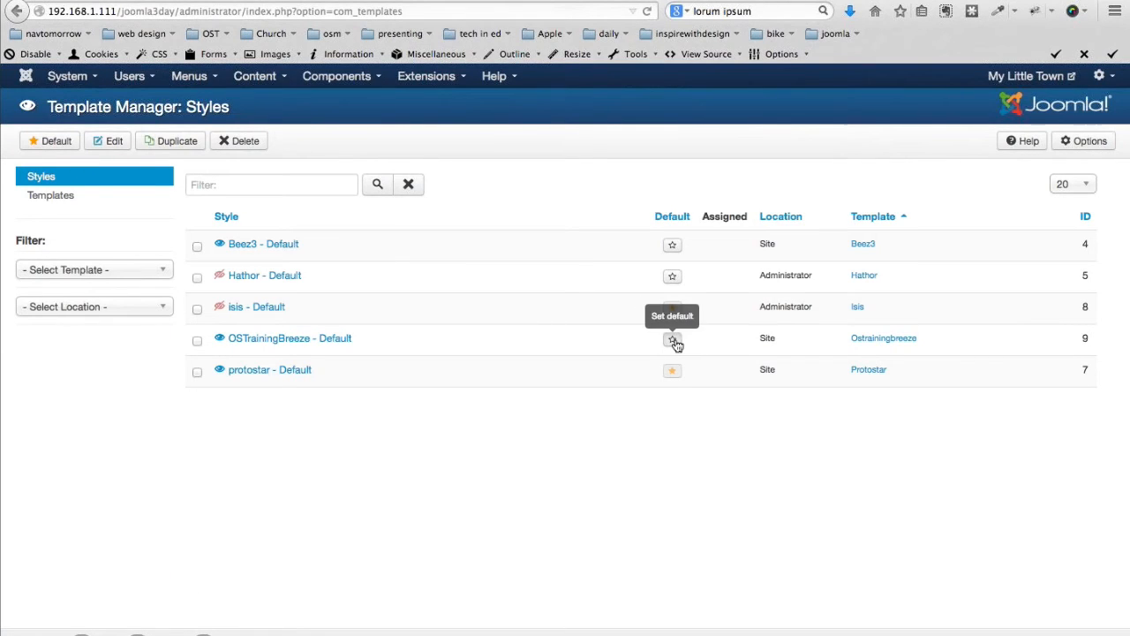
Make OSTrainingBreeze - Default the site default and preview its banner, left, right and bottom-a positions
click(674, 341)
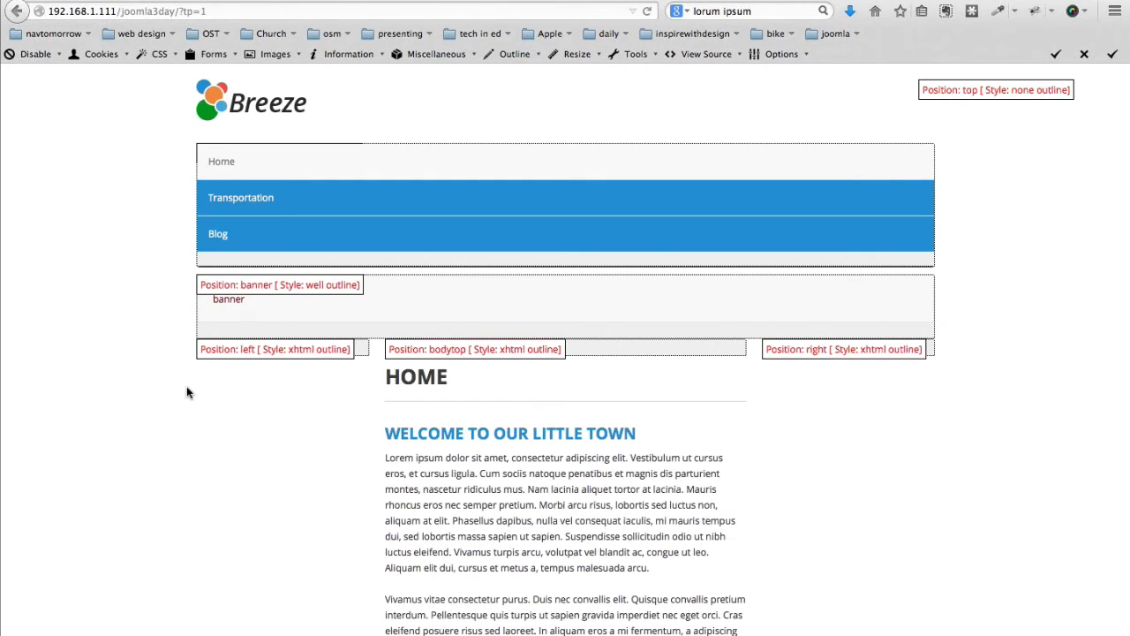
scroll(186, 386, down, 2)
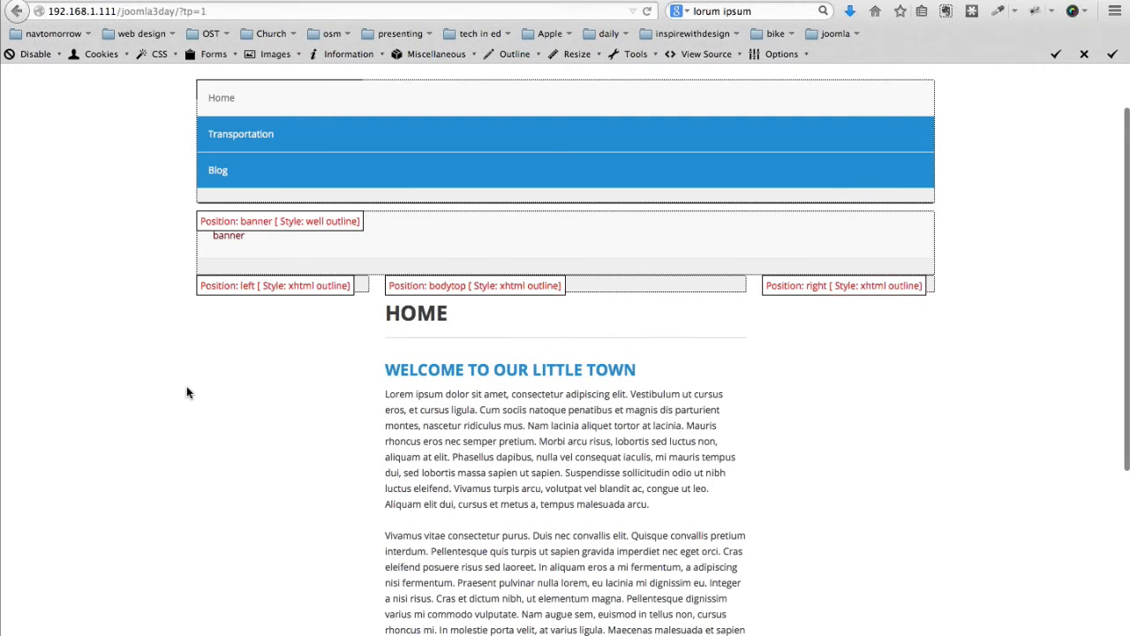
scroll(186, 391, down, 3)
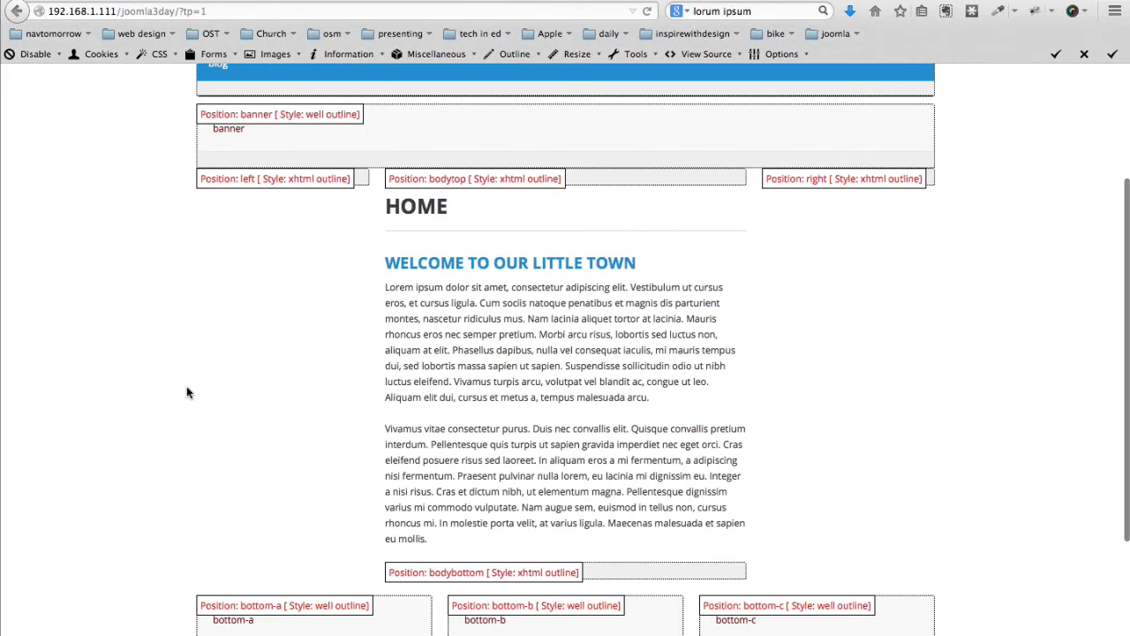
scroll(187, 392, up, 5)
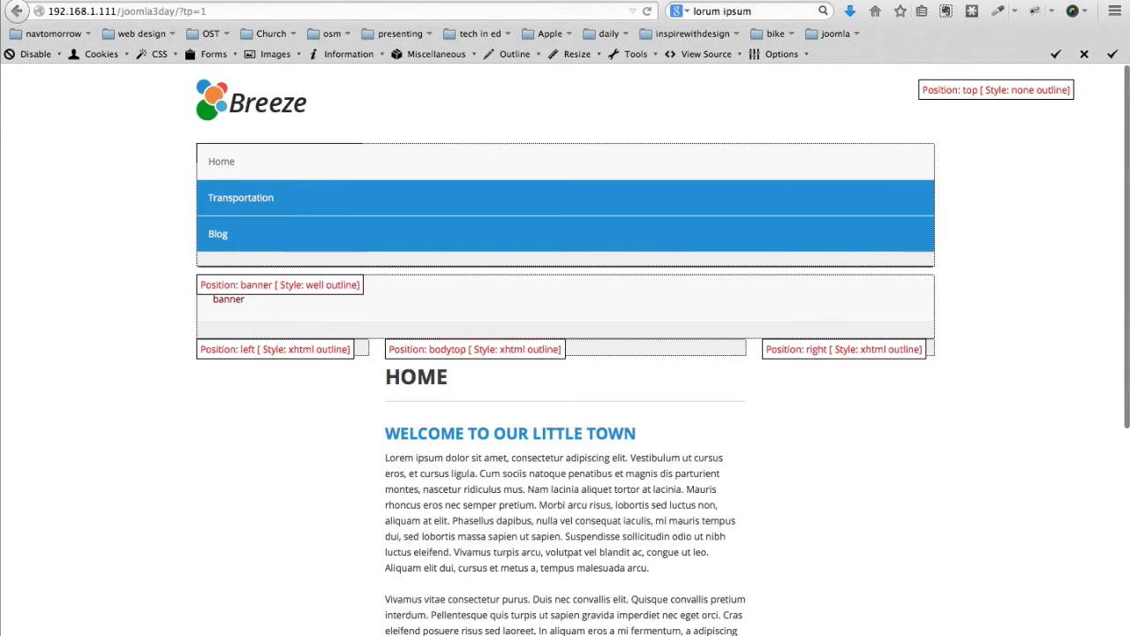
key(ctrl+Tab)
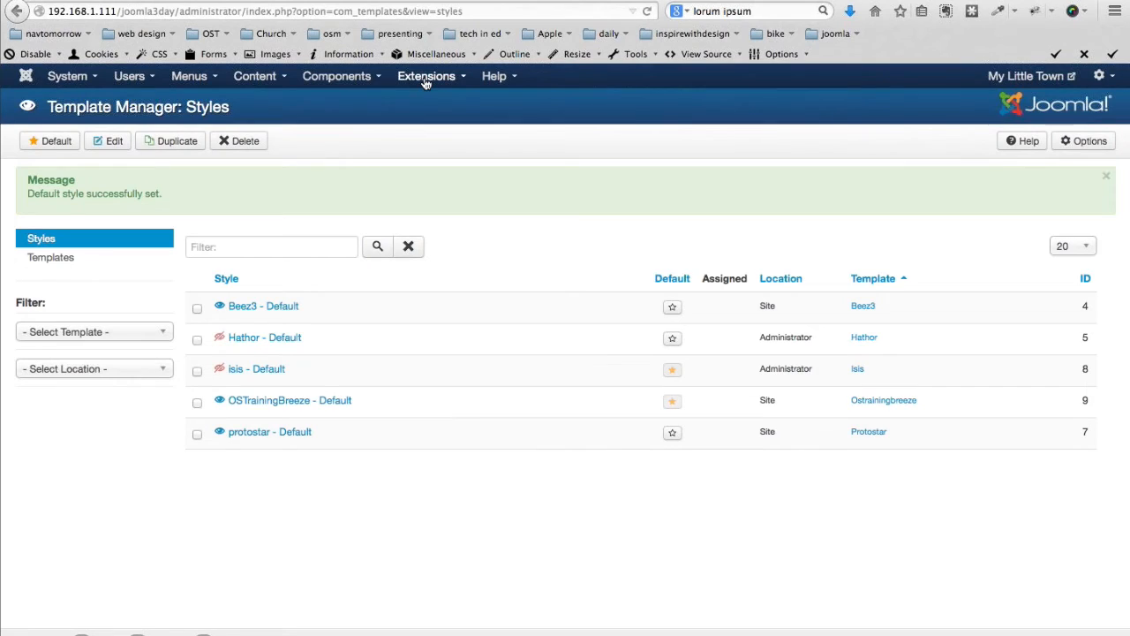
Open the Main Menu module from Module Manager and assign it to the menu position
click(426, 82)
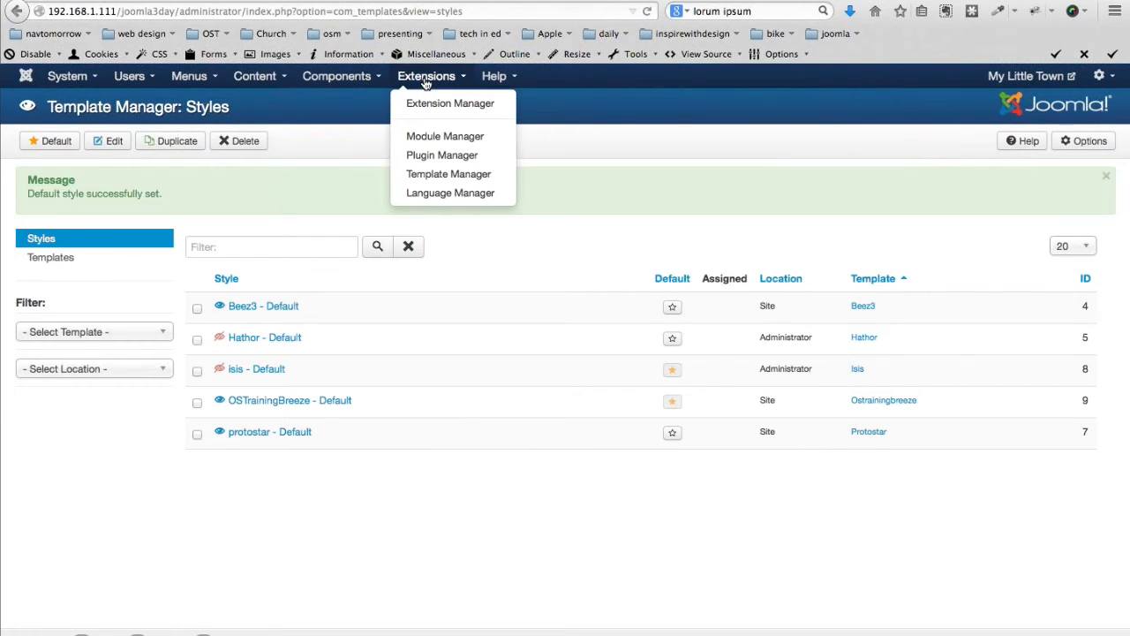
scroll(426, 83, down, 1)
click(429, 137)
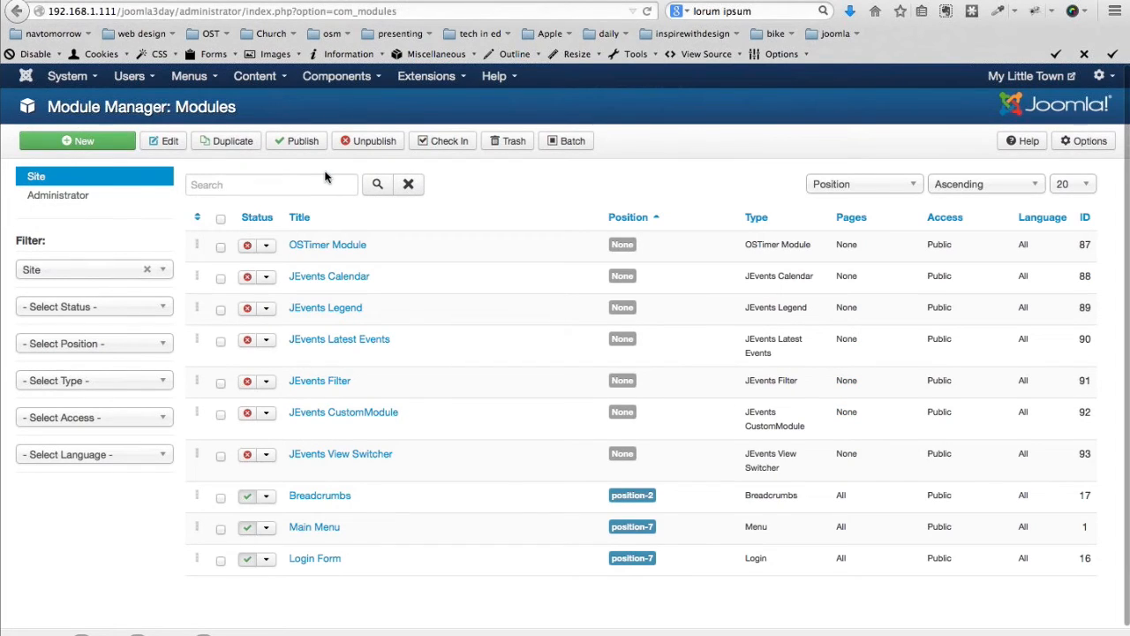
scroll(337, 548, down, 1)
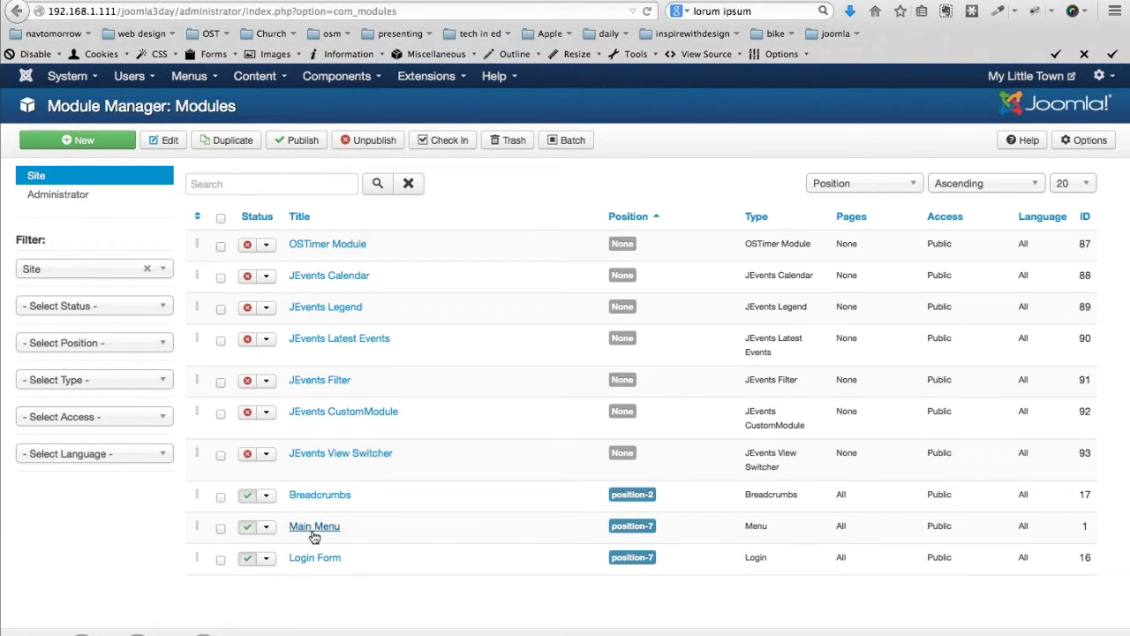
click(311, 528)
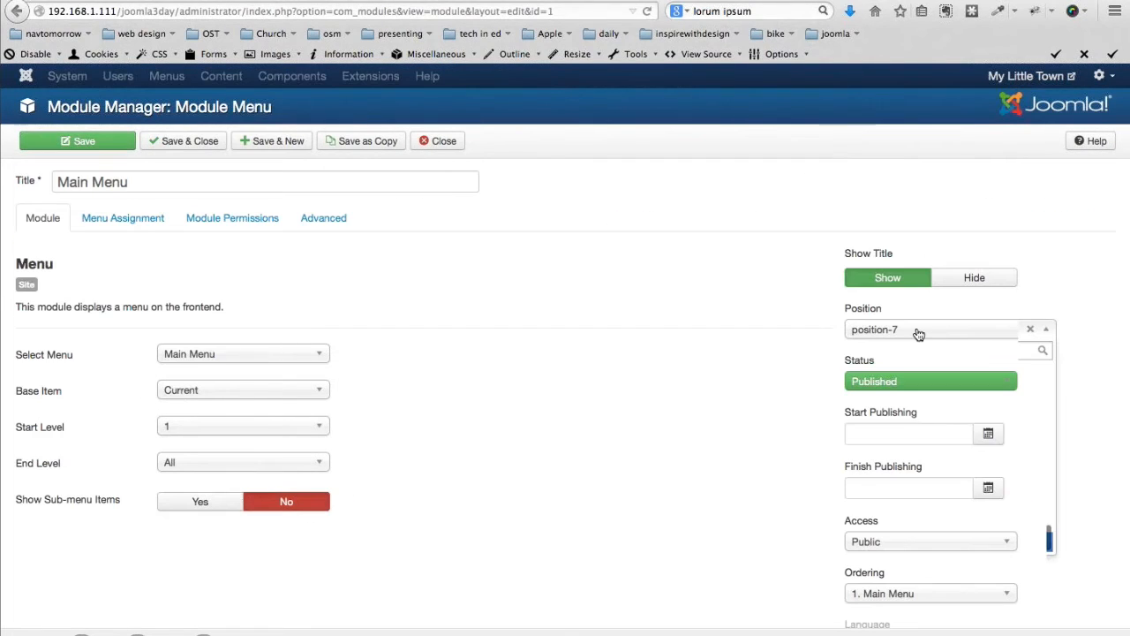
click(918, 332)
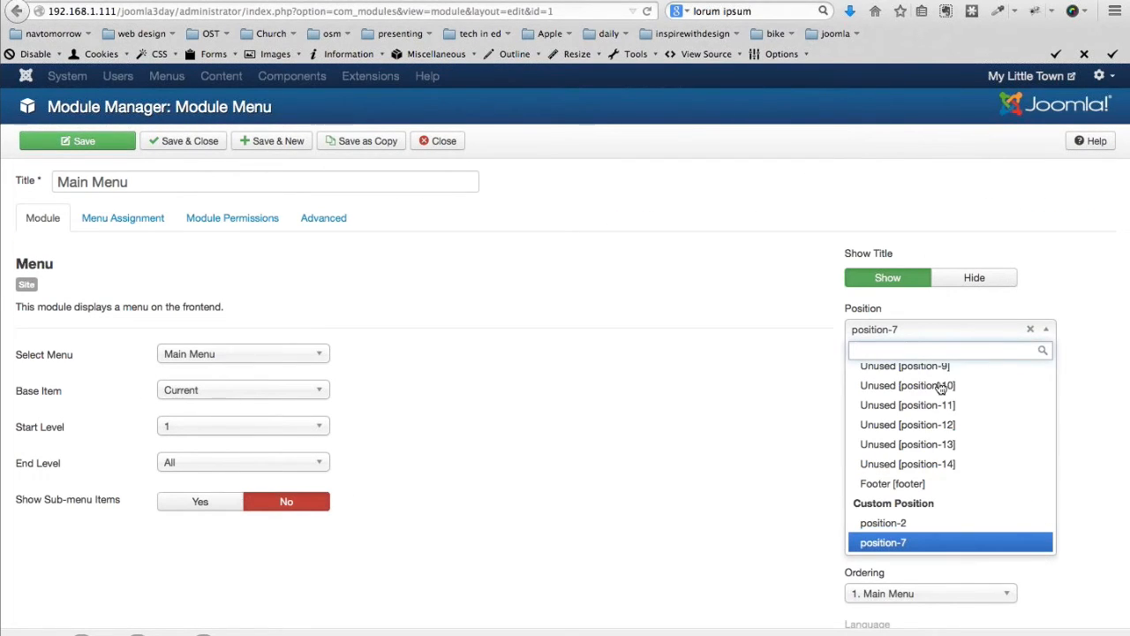
scroll(940, 432, up, 5)
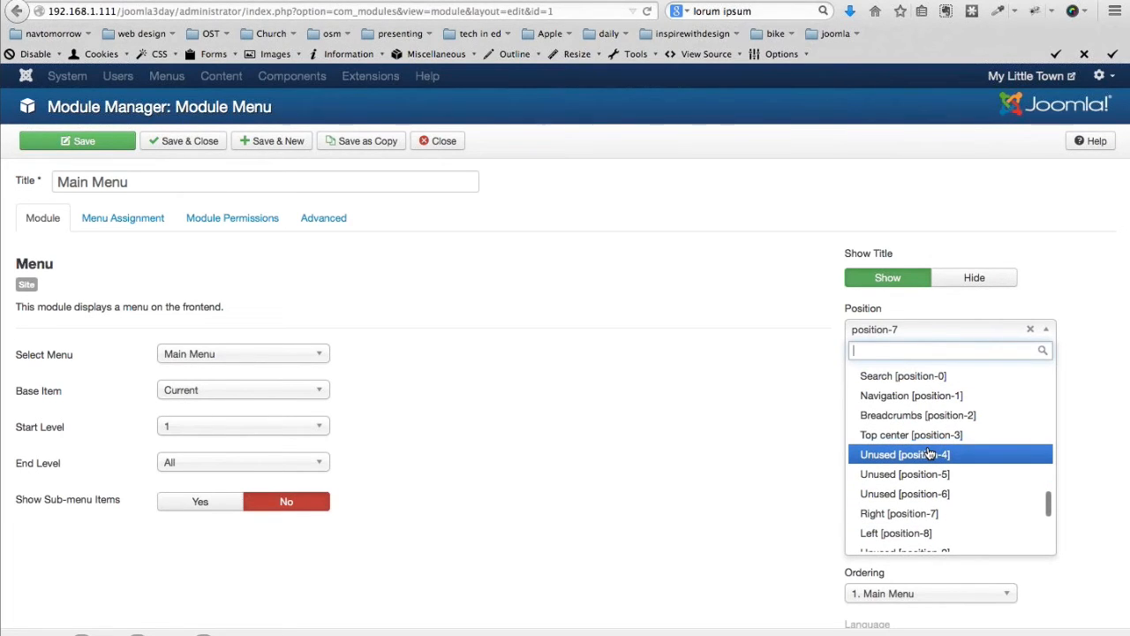
scroll(928, 453, up, 5)
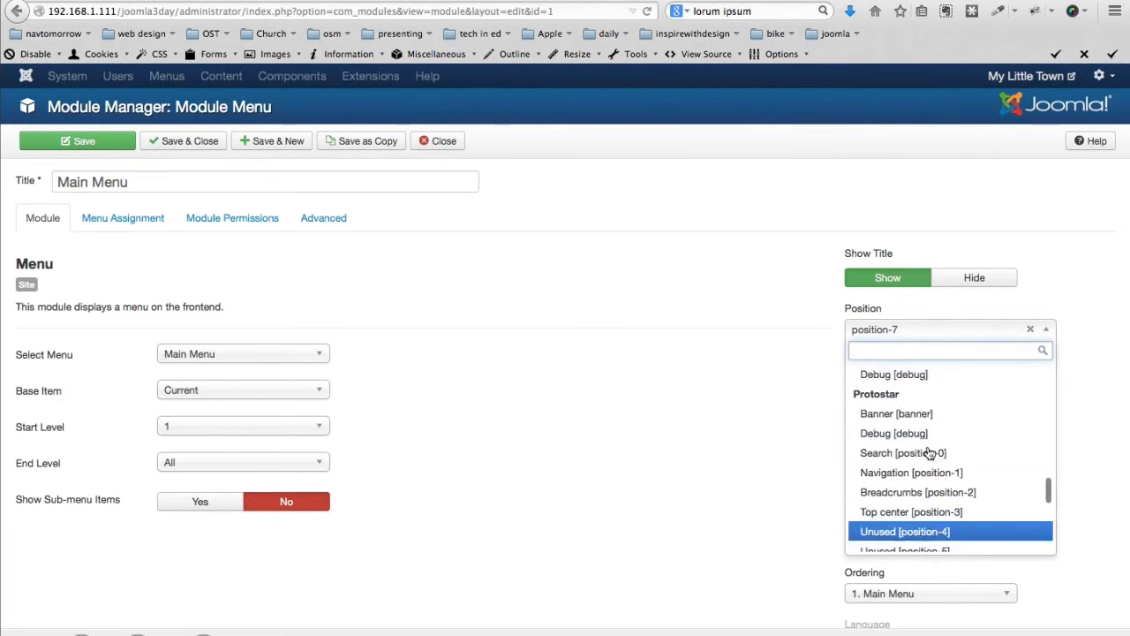
click(890, 401)
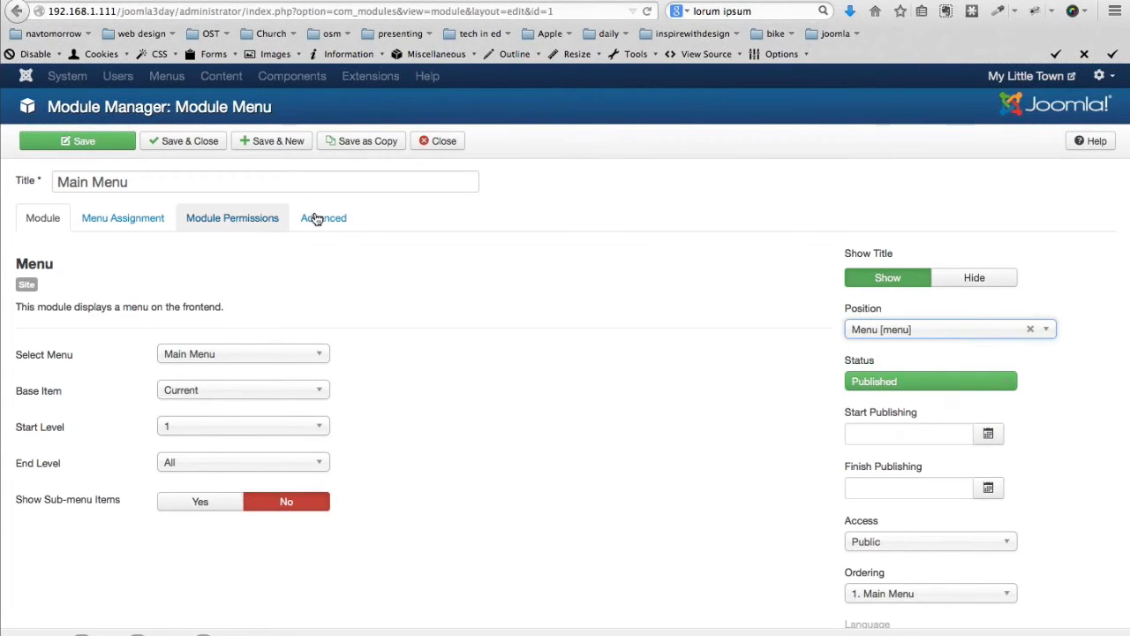
Set its Alternative Layout to mainmenu, delete the _menu class suffix, and save
click(333, 217)
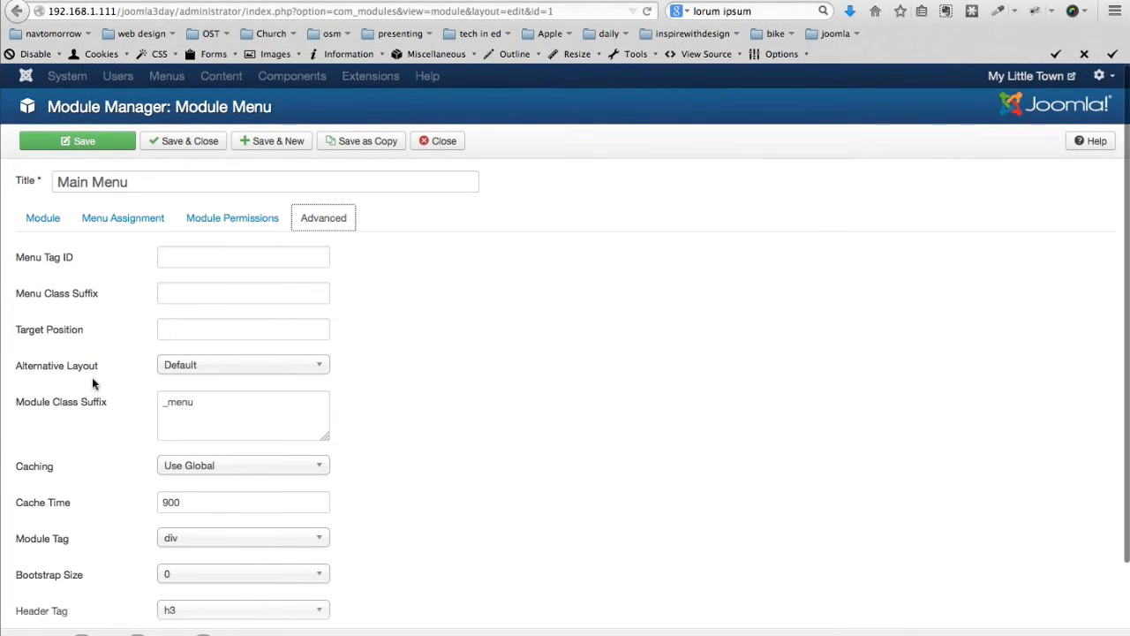
mouse_move(53, 374)
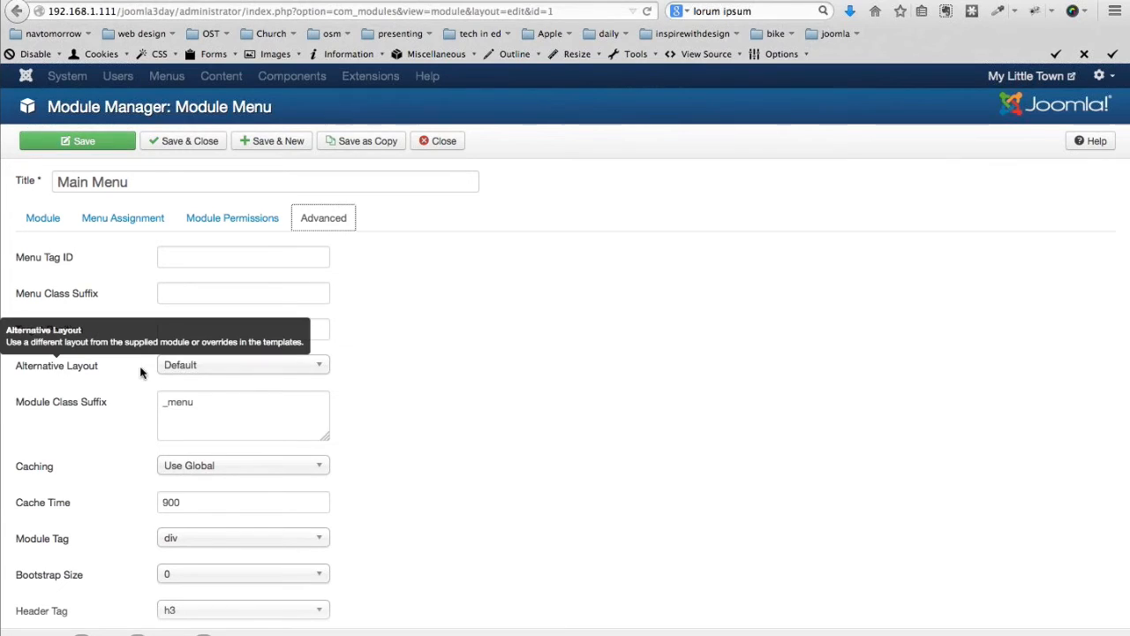
click(211, 369)
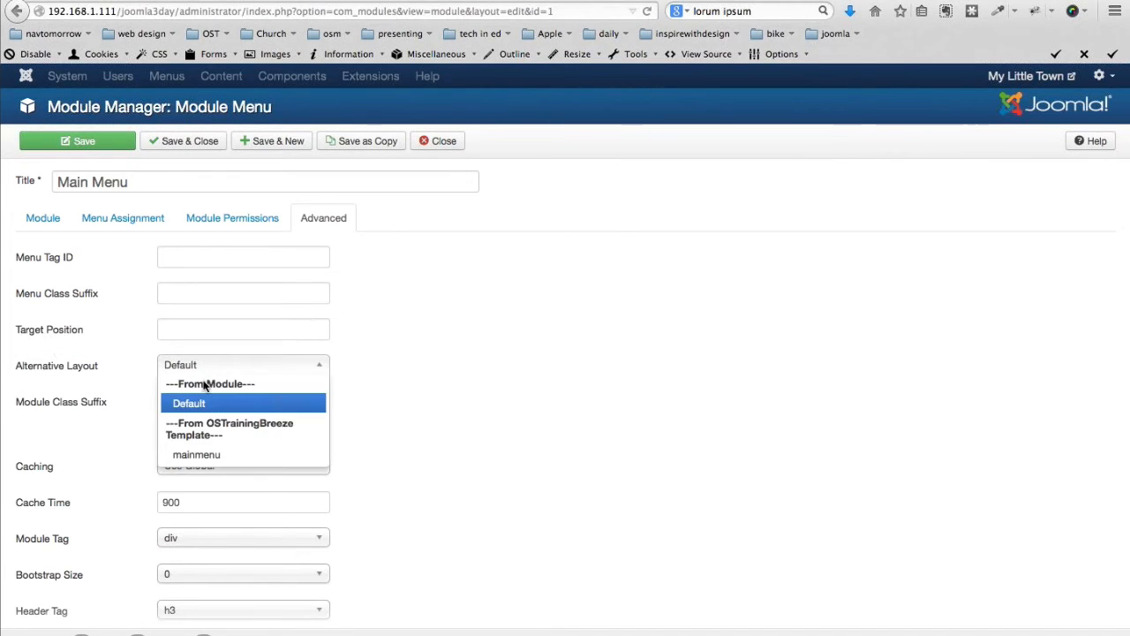
click(203, 448)
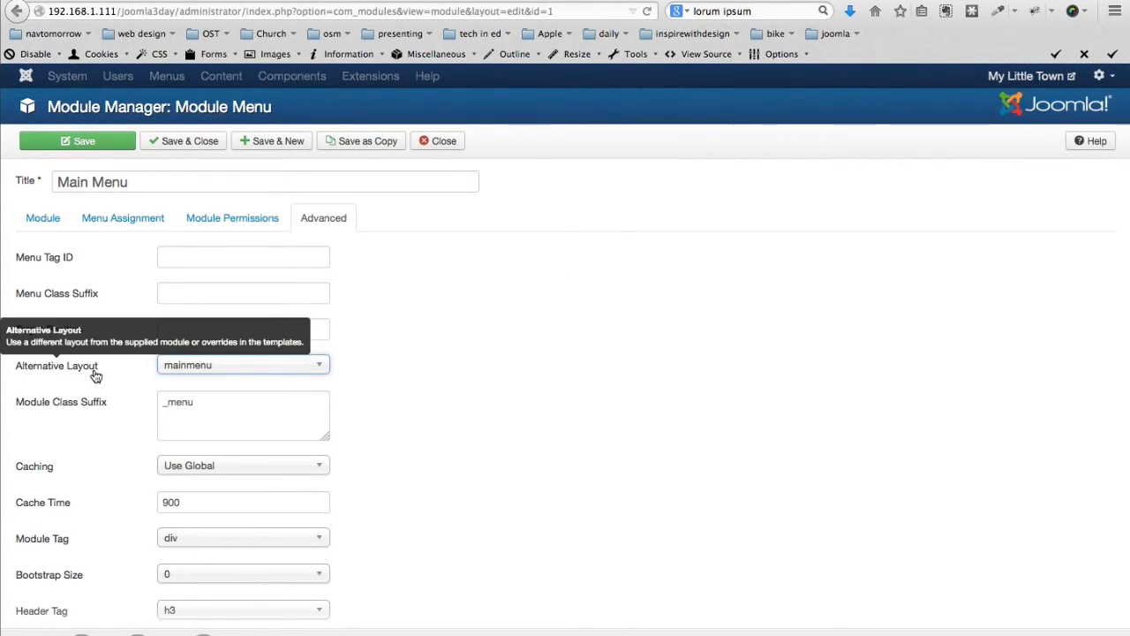
click(168, 405)
key(BackSpace)
key(BackSpace)
key(BackSpace)
key(BackSpace)
key(BackSpace)
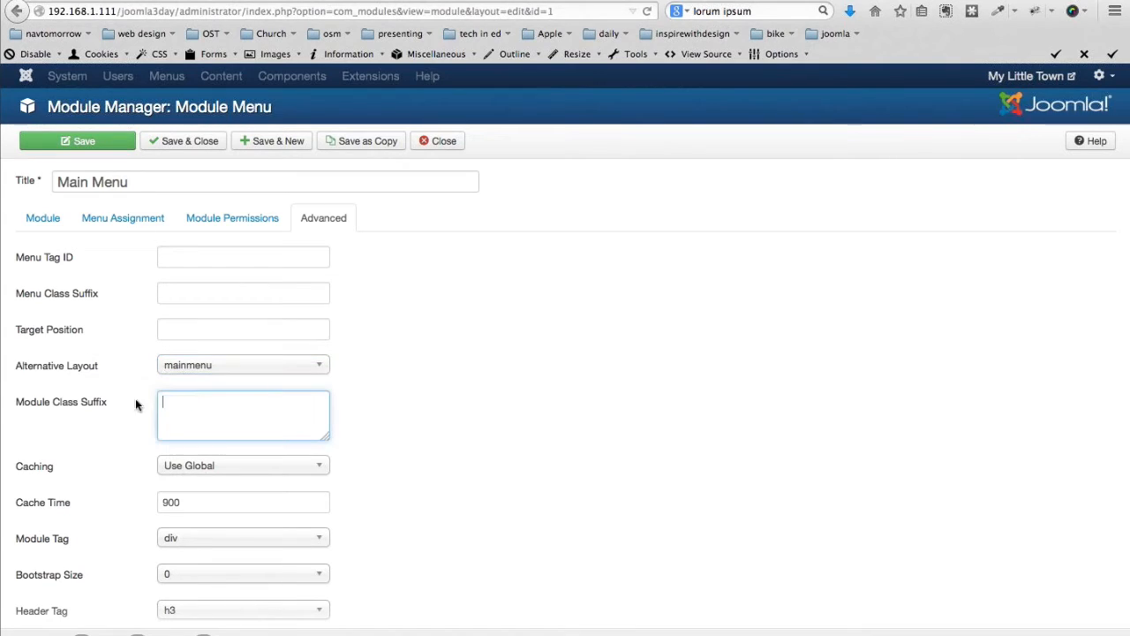
click(177, 142)
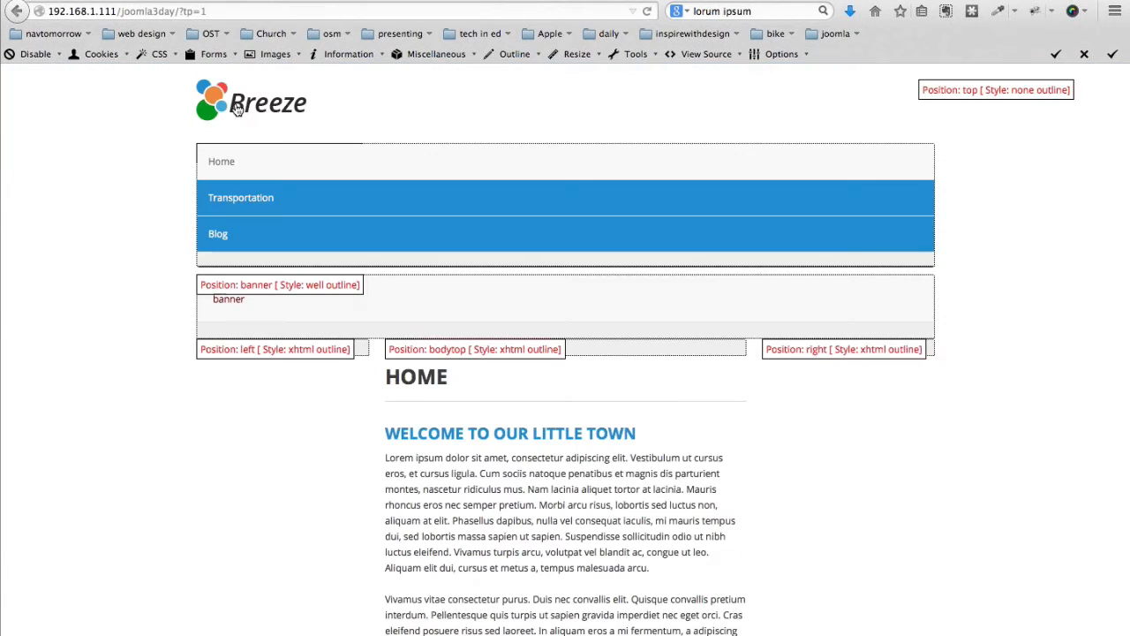
Check the front end without ?tp=1 shows the horizontal Home, Transportation, Blog menu
click(236, 108)
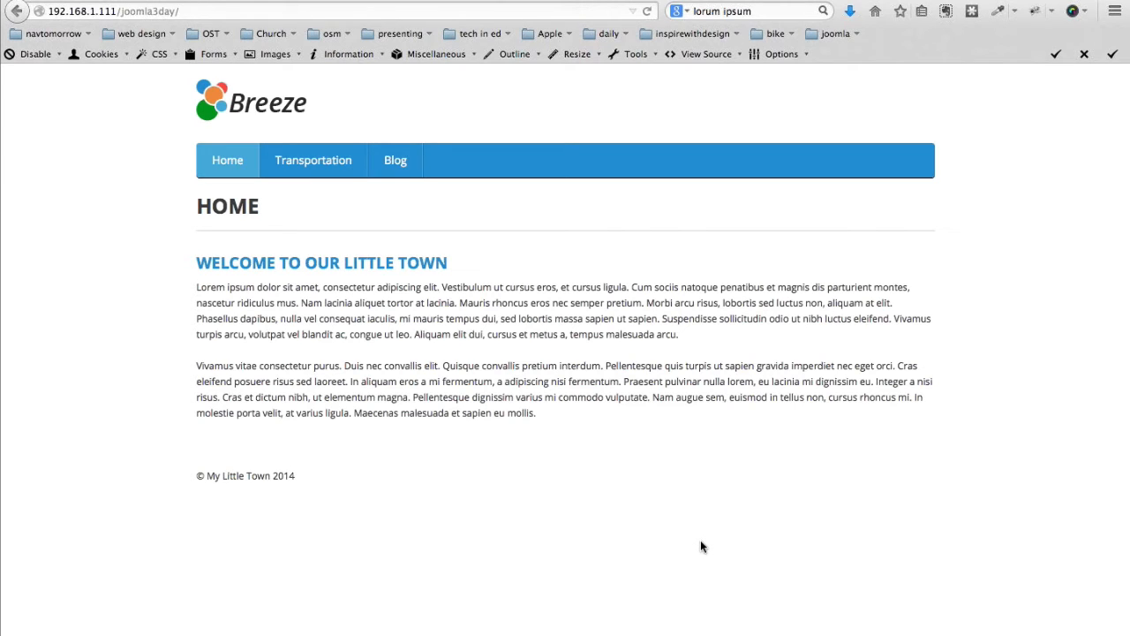
click(130, 1)
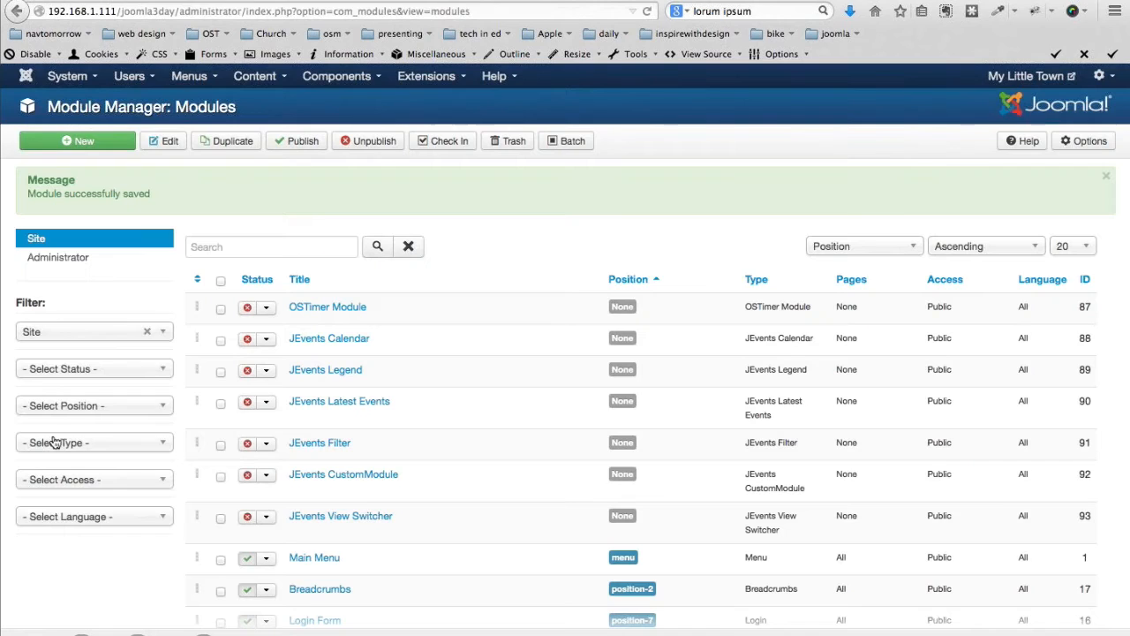
Upload aquarium.jpg, museum.jpg and zoo.jpg to the Media Manager
click(263, 80)
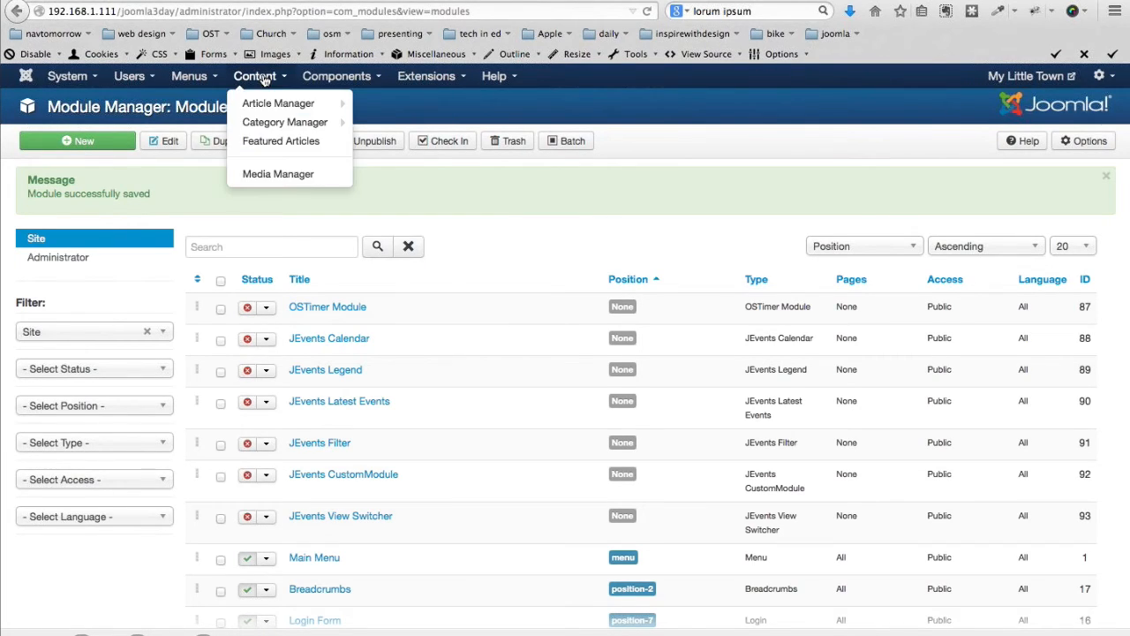
click(264, 174)
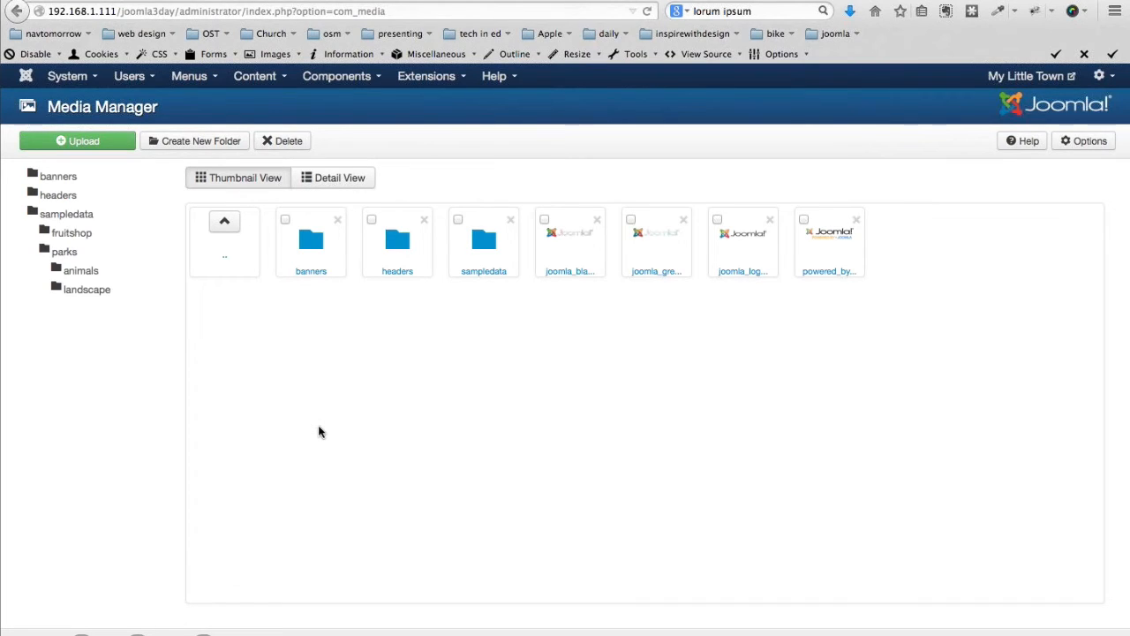
scroll(320, 431, down, 1)
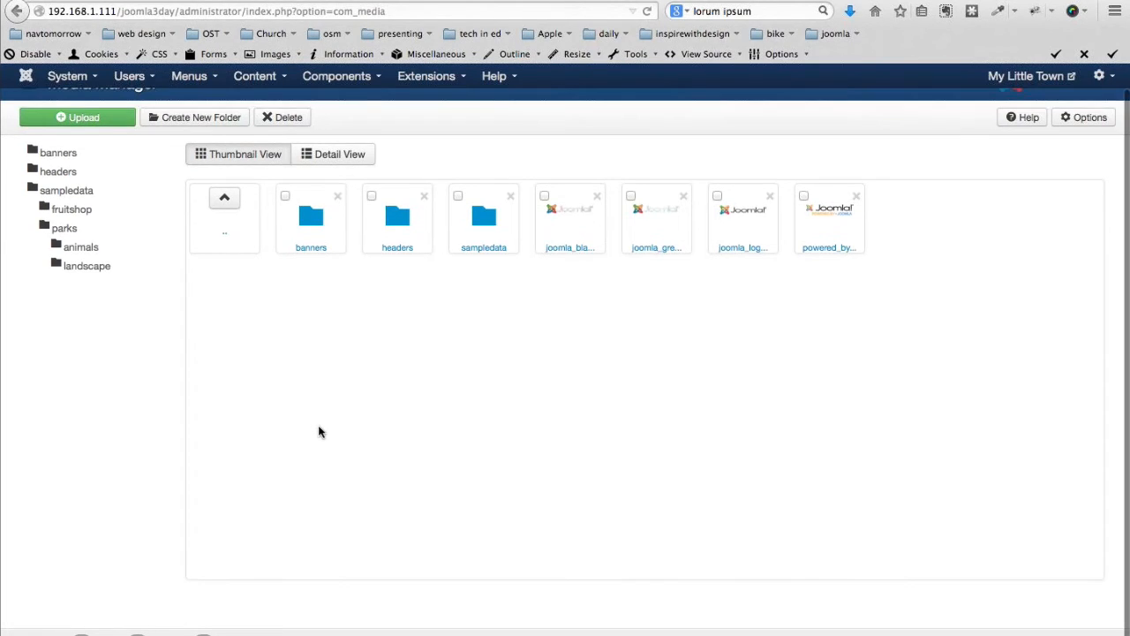
scroll(318, 431, up, 1)
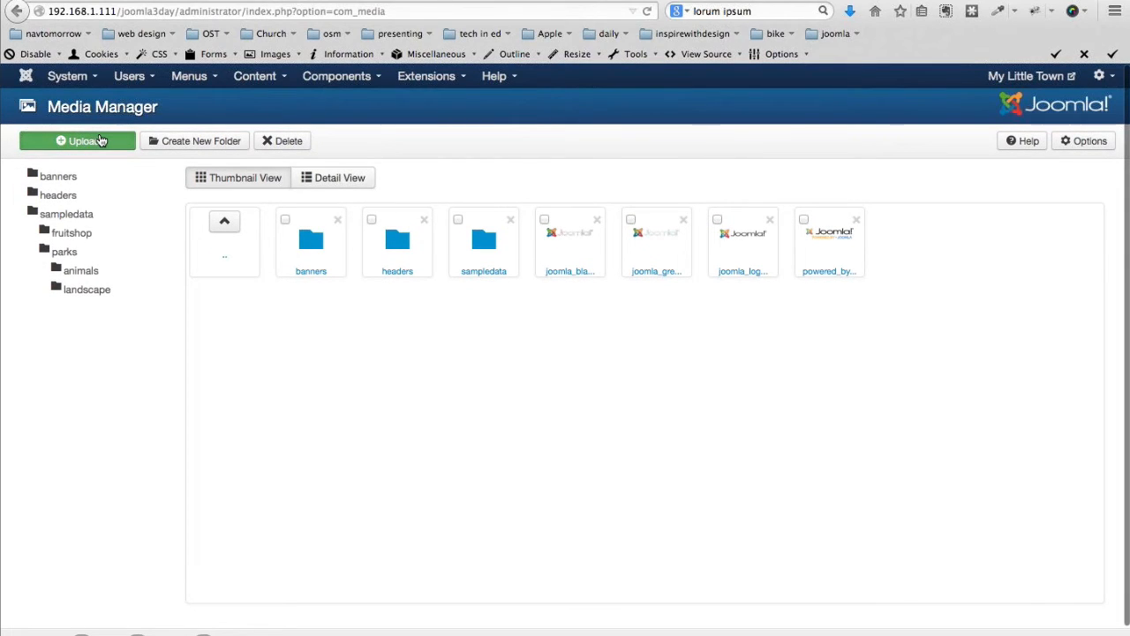
click(101, 141)
click(279, 214)
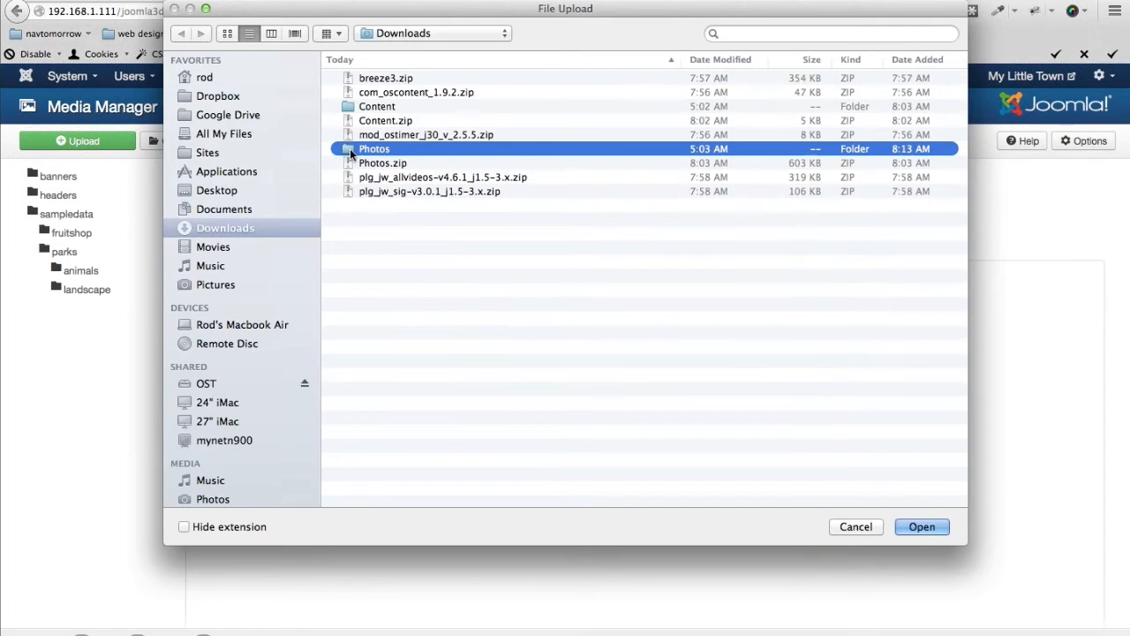
double_click(350, 148)
double_click(373, 92)
key(super+bracketleft)
click(369, 106)
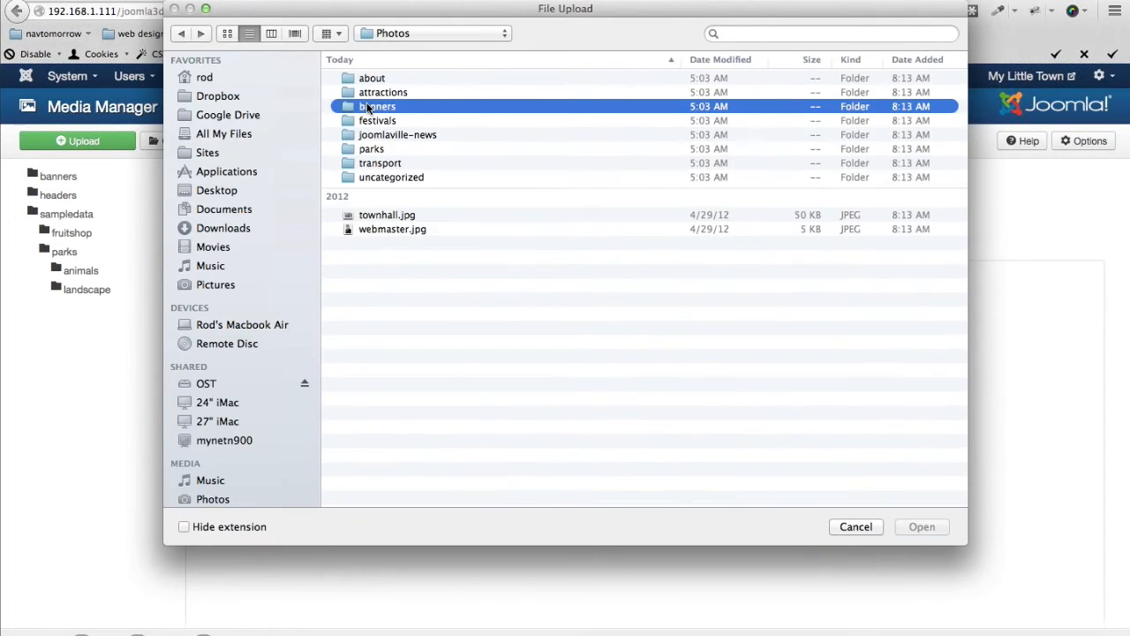
double_click(368, 106)
key(Down)
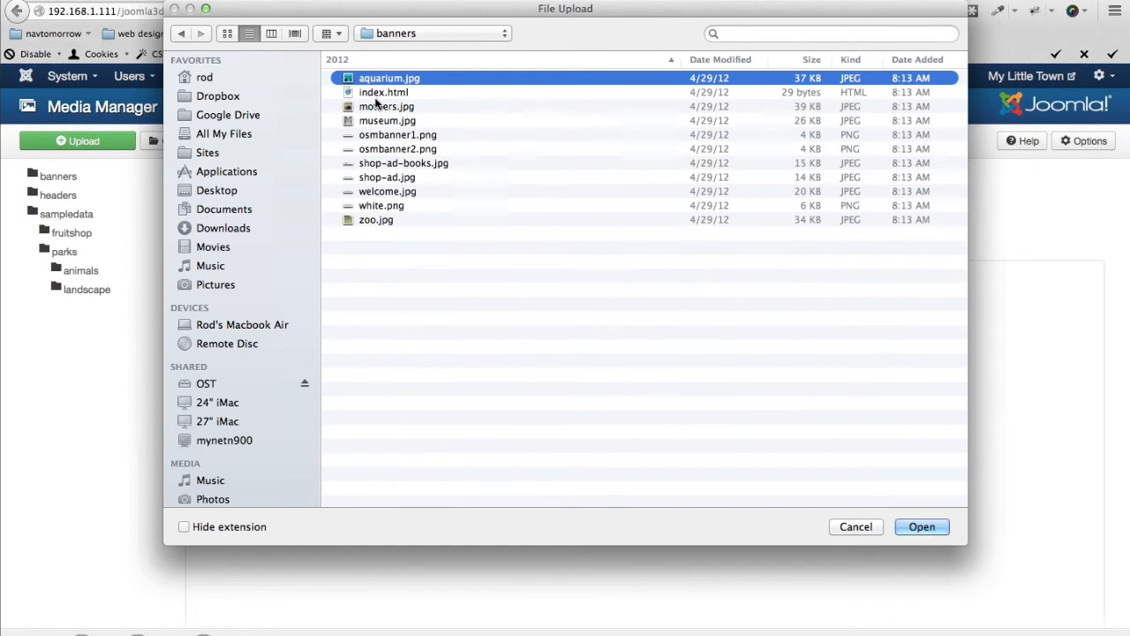
super+click(373, 121)
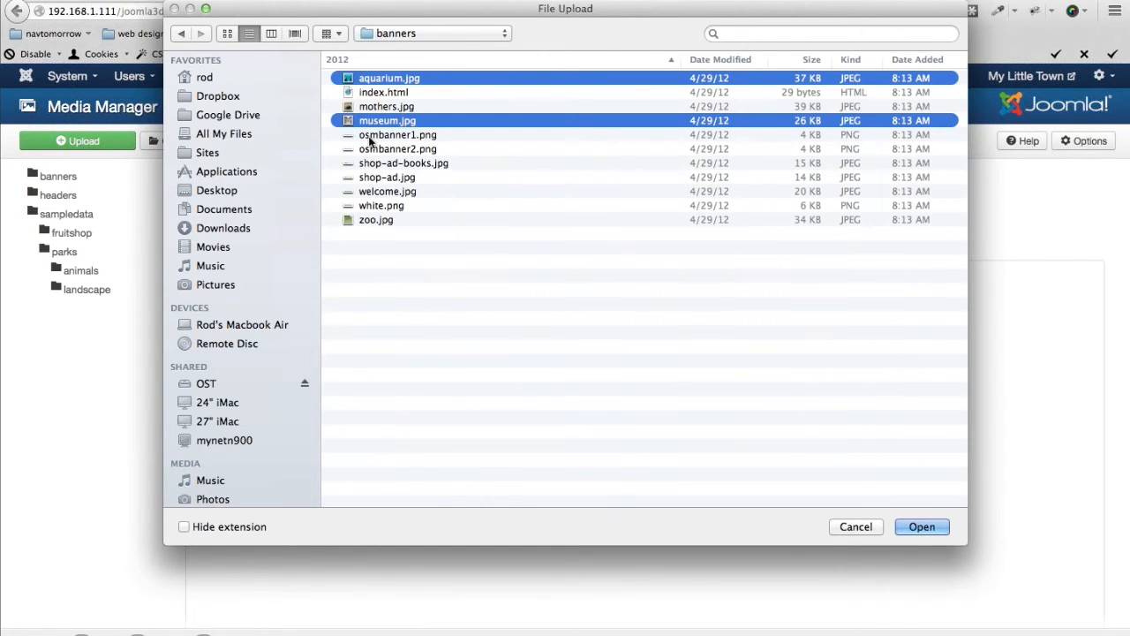
super+click(370, 221)
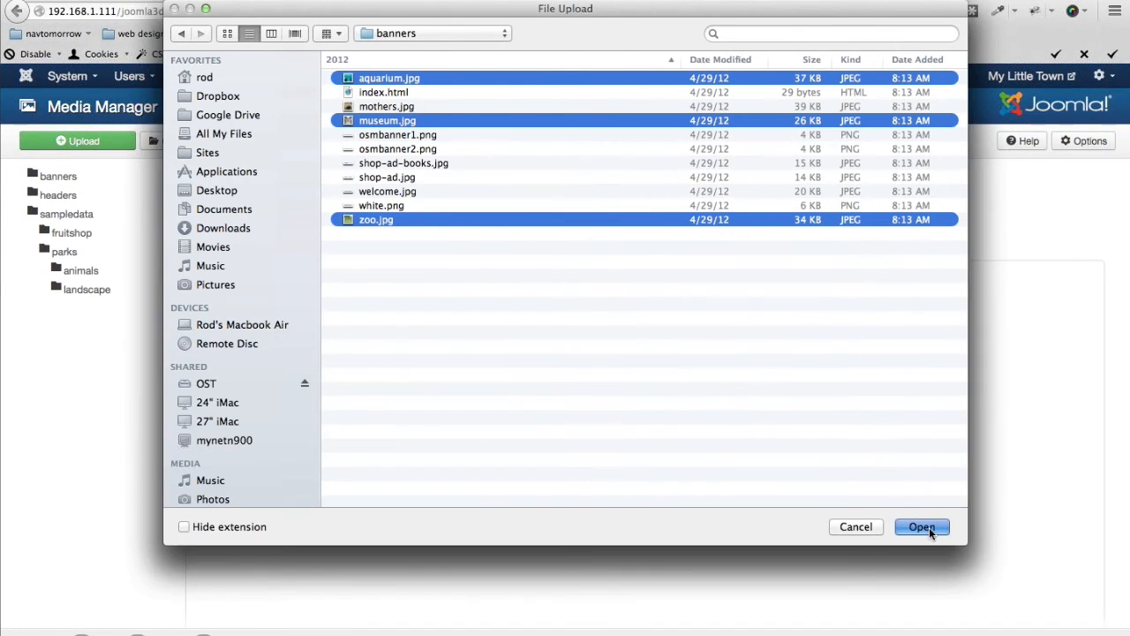
click(922, 527)
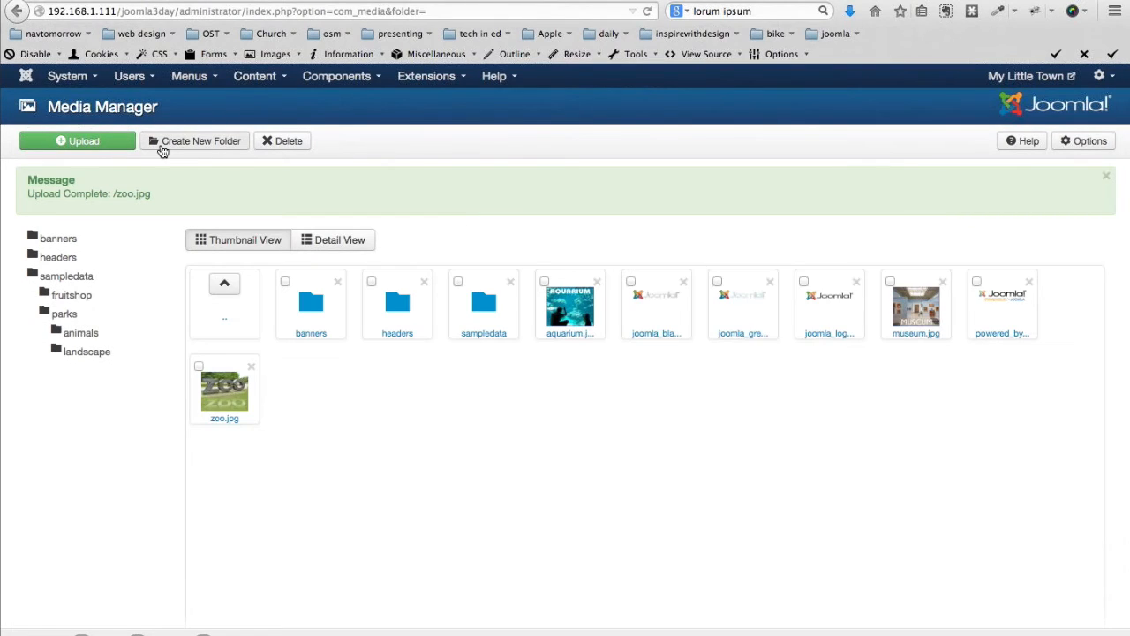
Upload airport.jpg, busstation.jpg and trainstation.jpg from the transport folder
click(71, 143)
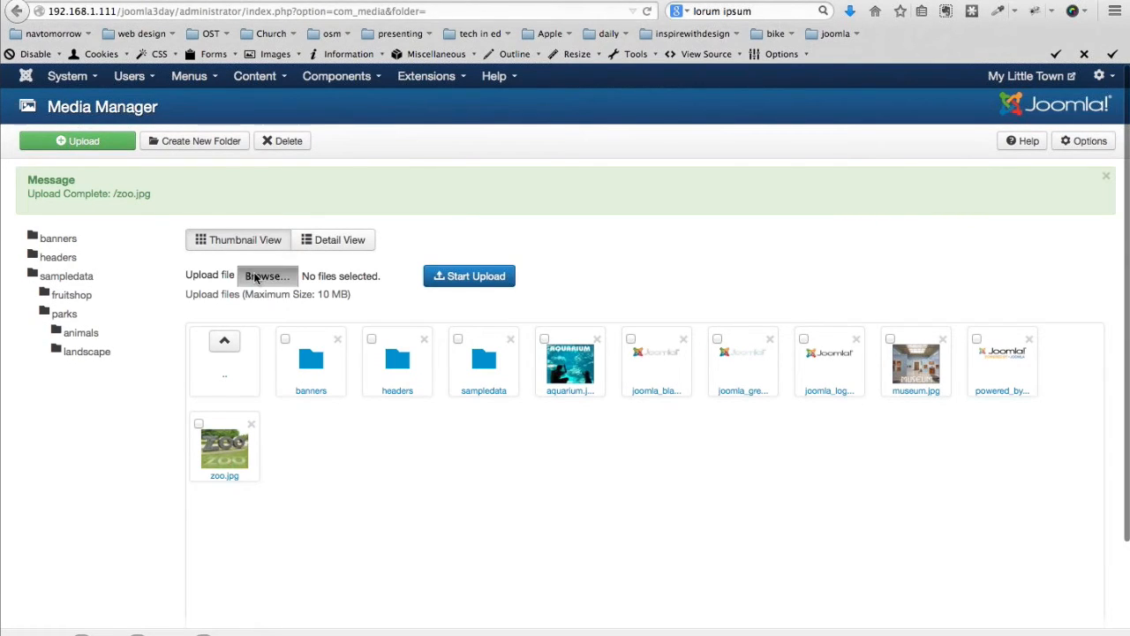
click(266, 275)
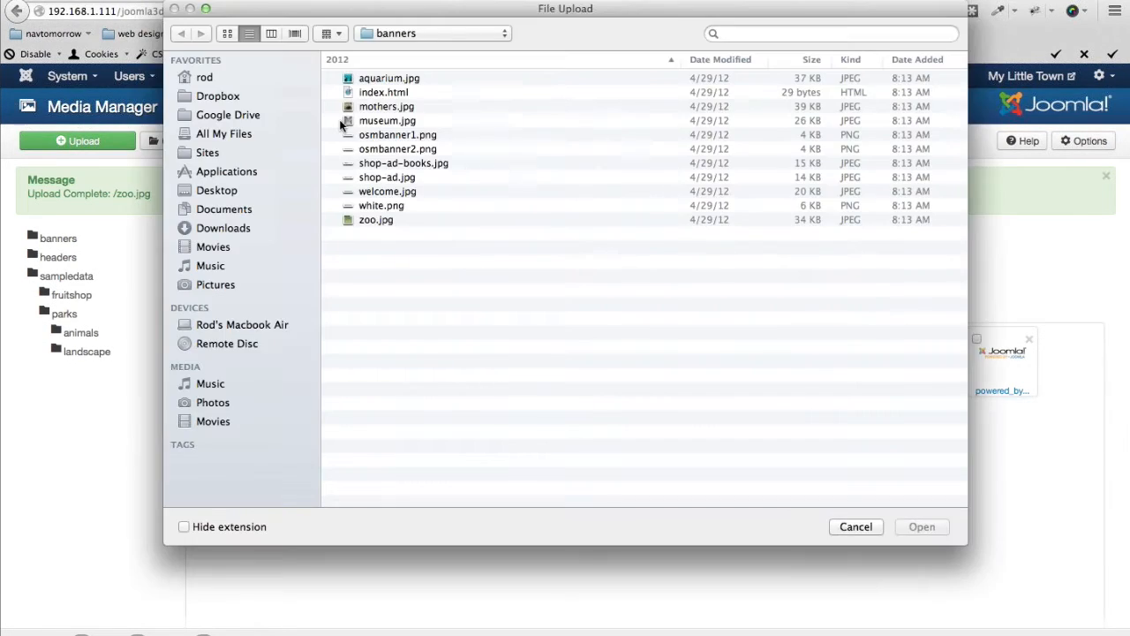
double_click(365, 307)
click(368, 79)
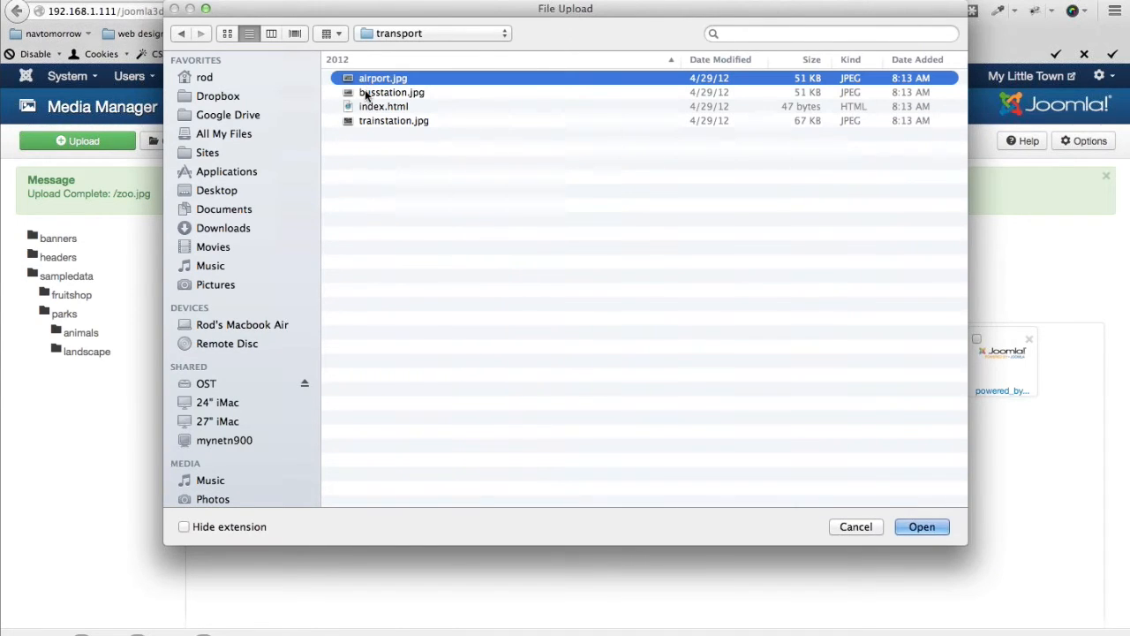
super+click(366, 92)
super+click(374, 121)
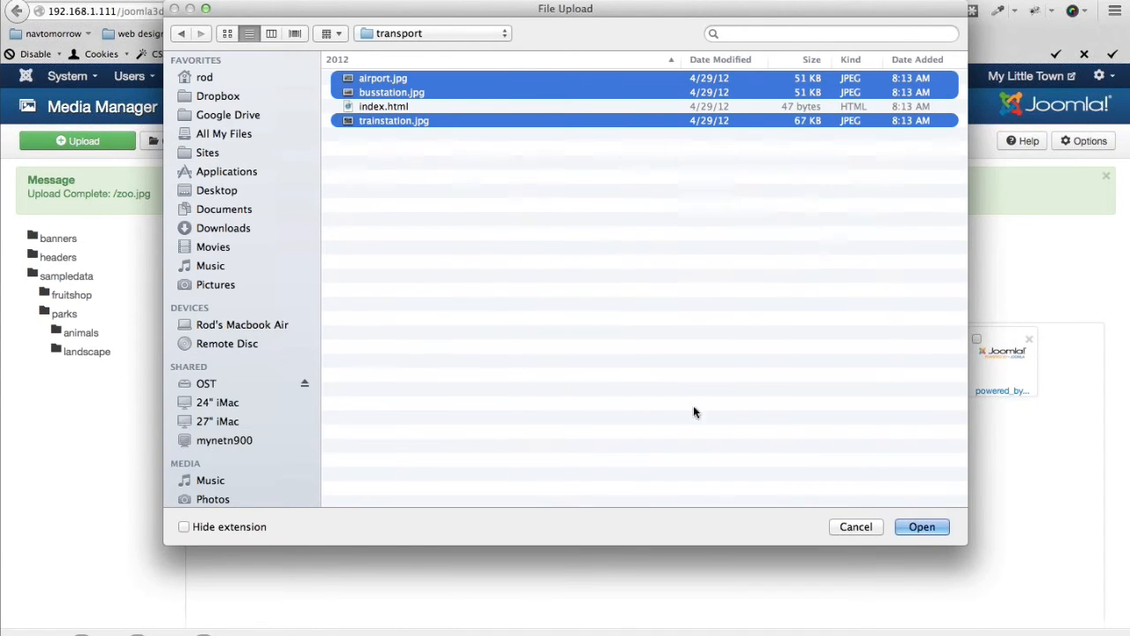
click(920, 527)
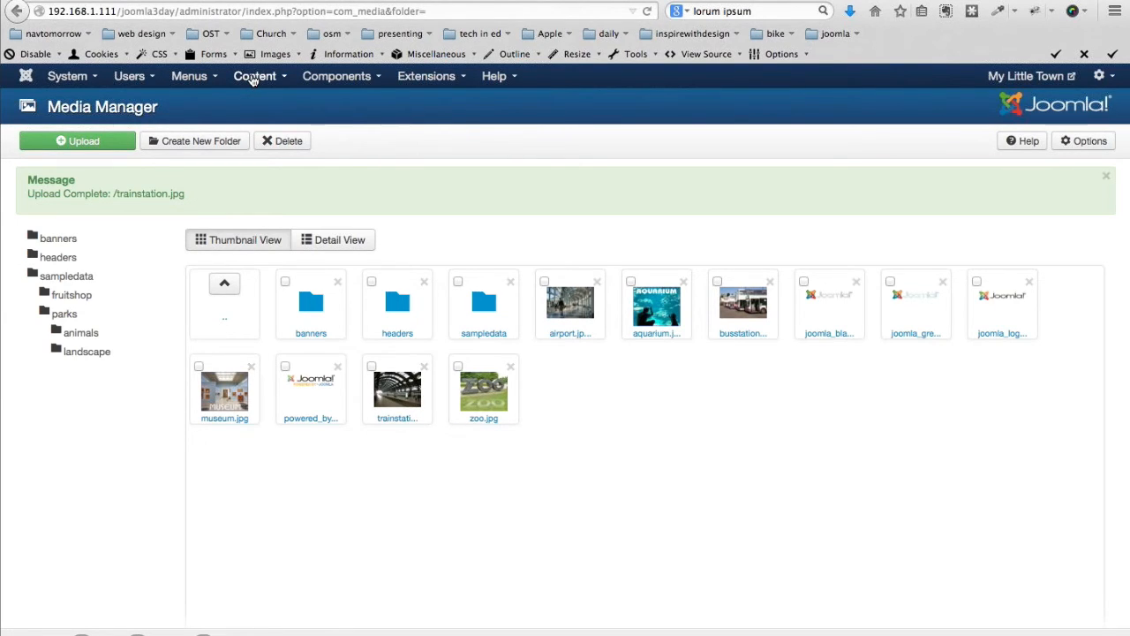
Set trainstation.jpg as the Train Station article's intro and full article image, then save
click(253, 77)
click(254, 105)
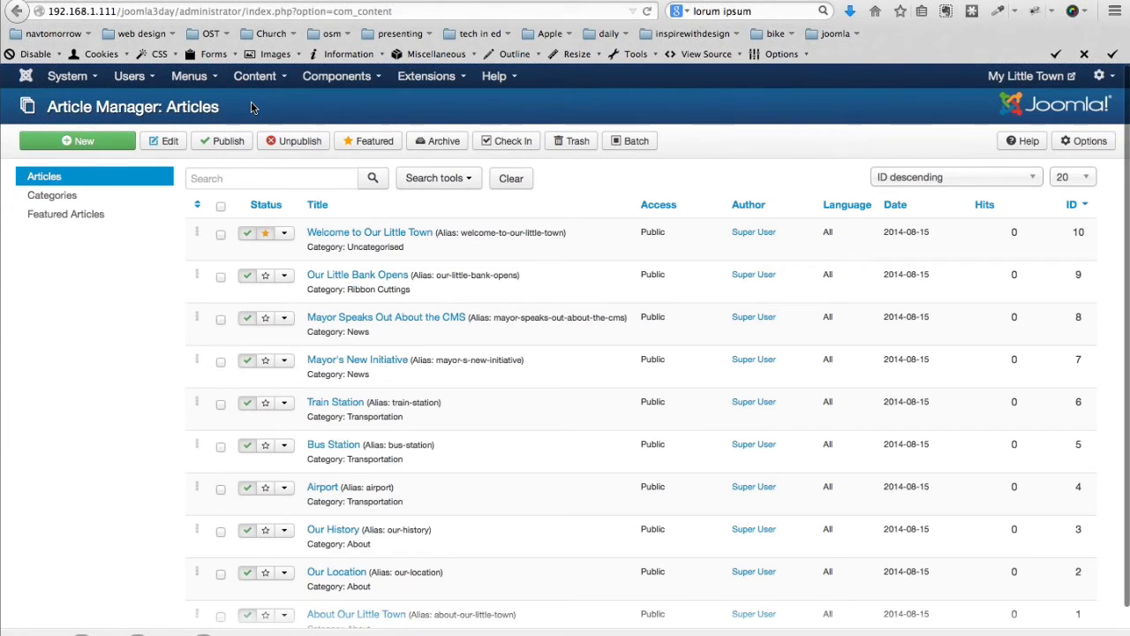
scroll(333, 389, down, 1)
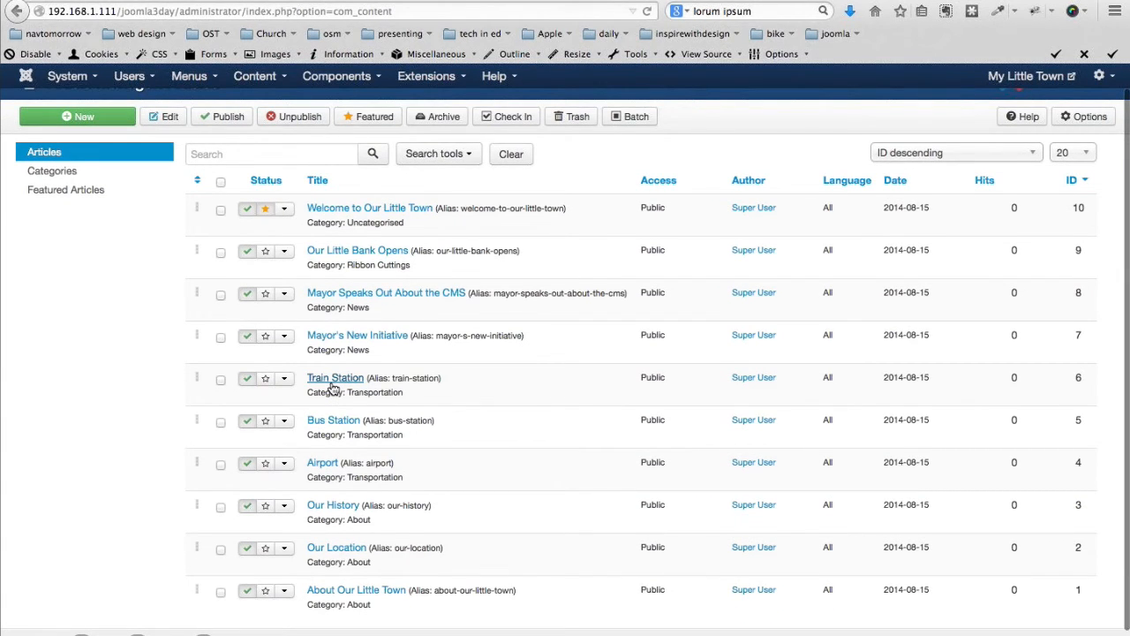
click(333, 385)
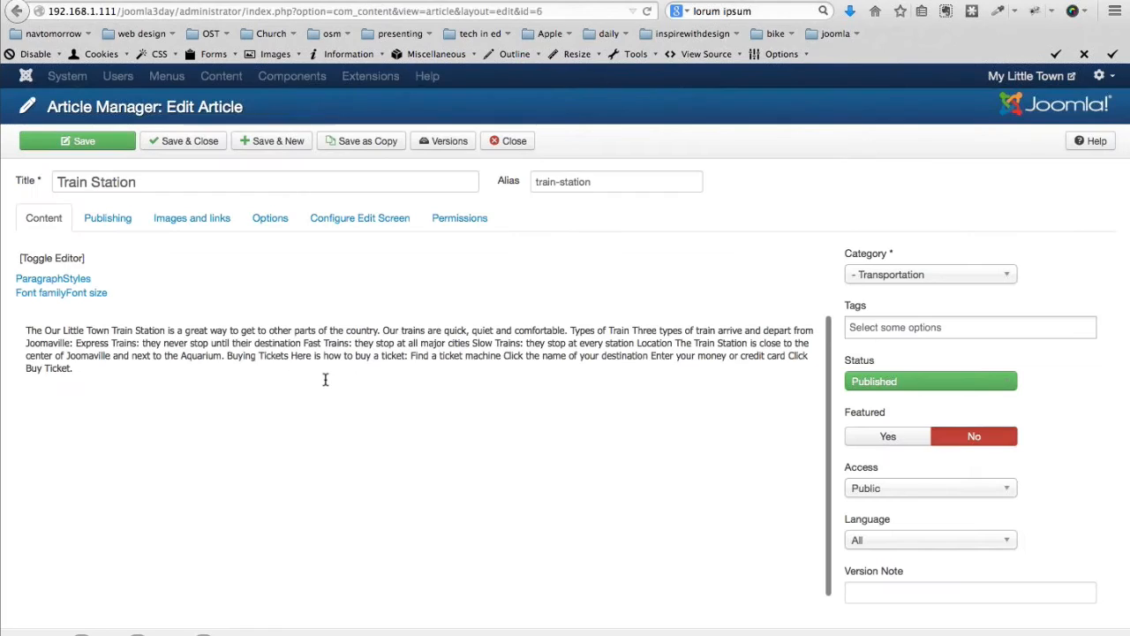
click(179, 221)
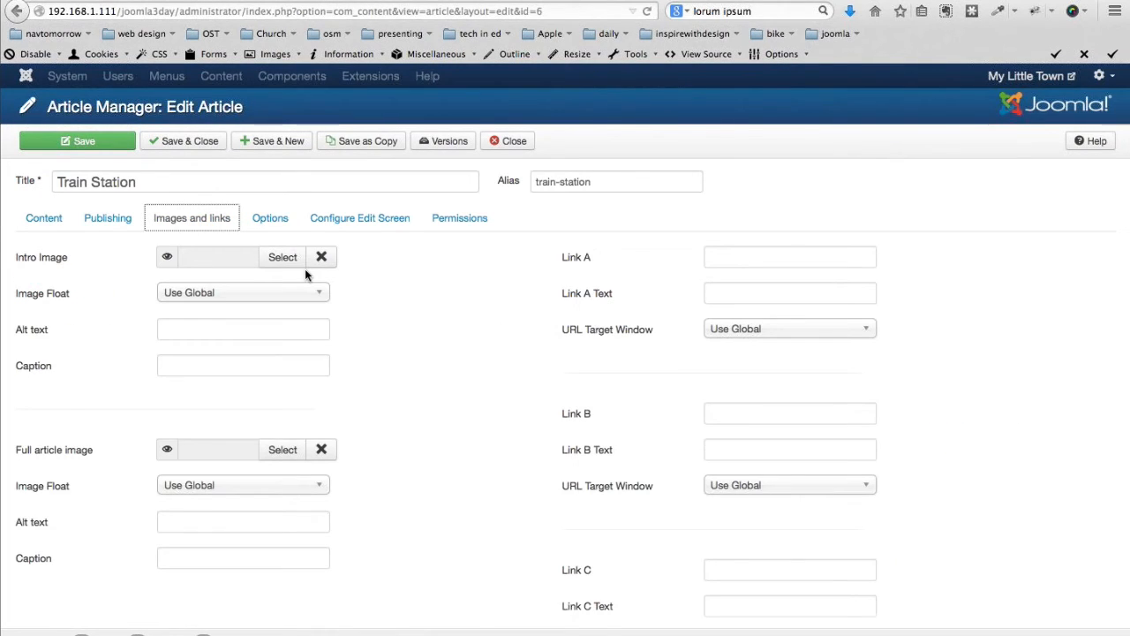
click(285, 256)
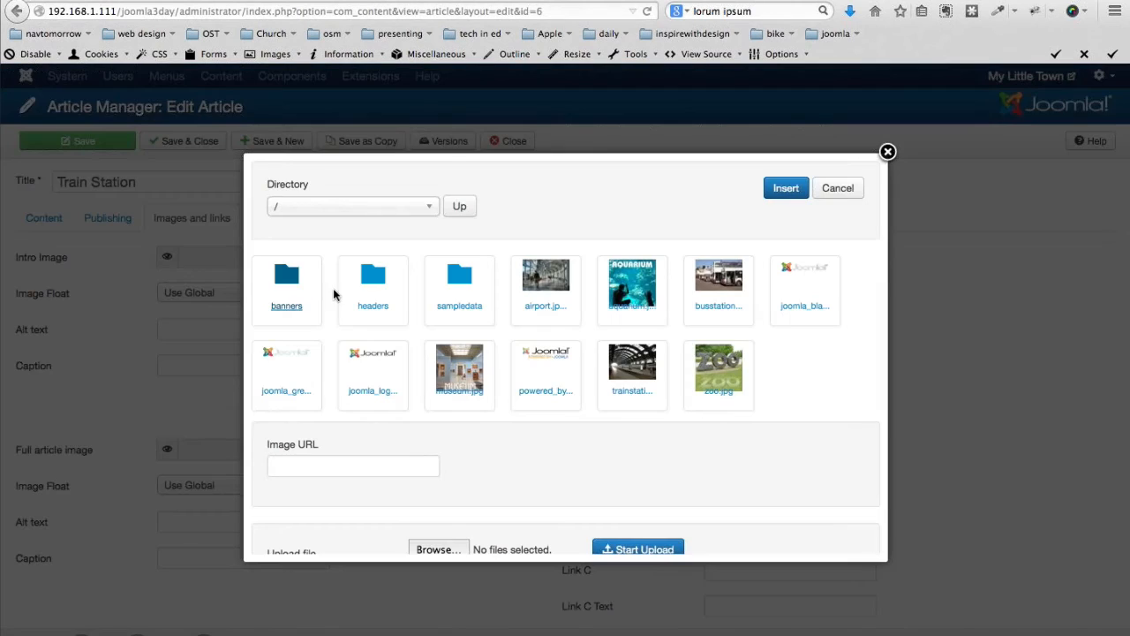
click(632, 367)
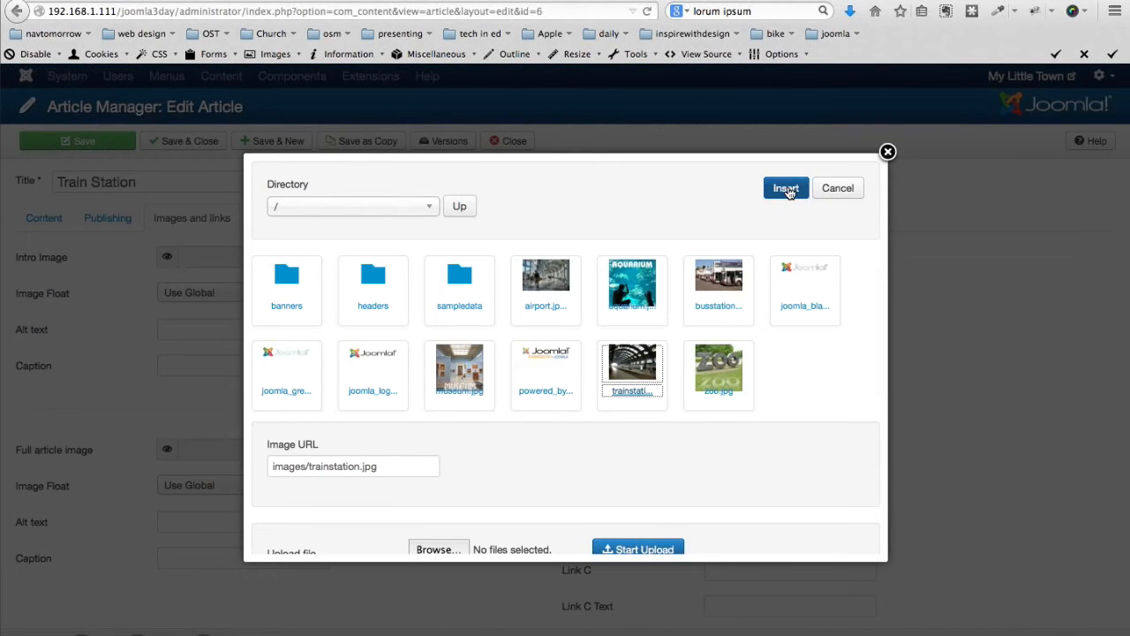
click(786, 190)
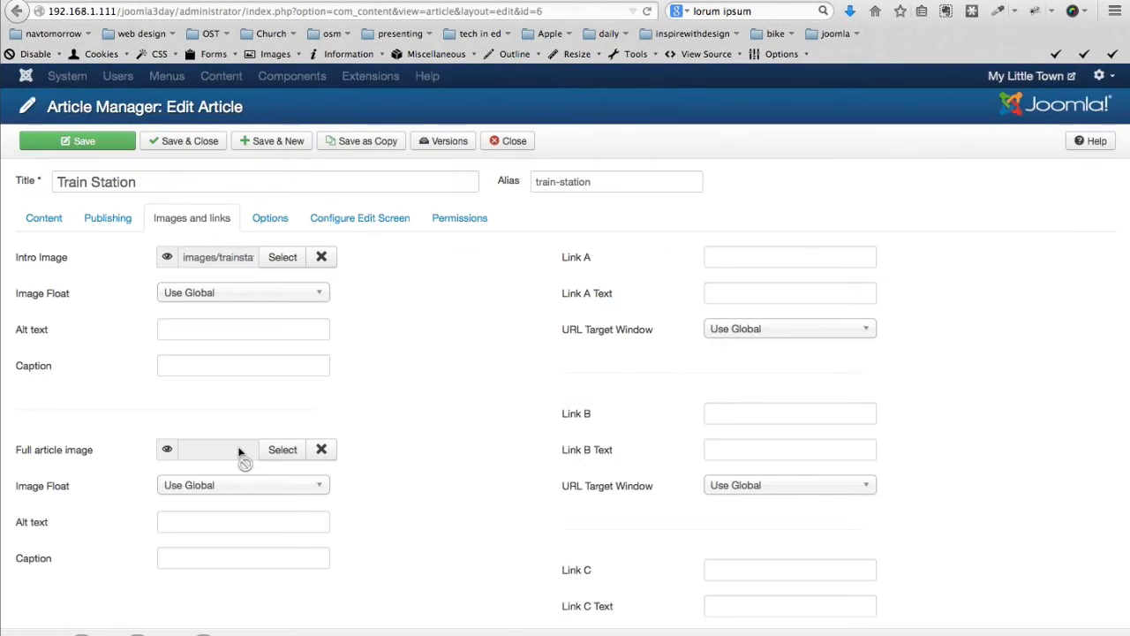
click(291, 451)
click(625, 369)
scroll(181, 265, down, 1)
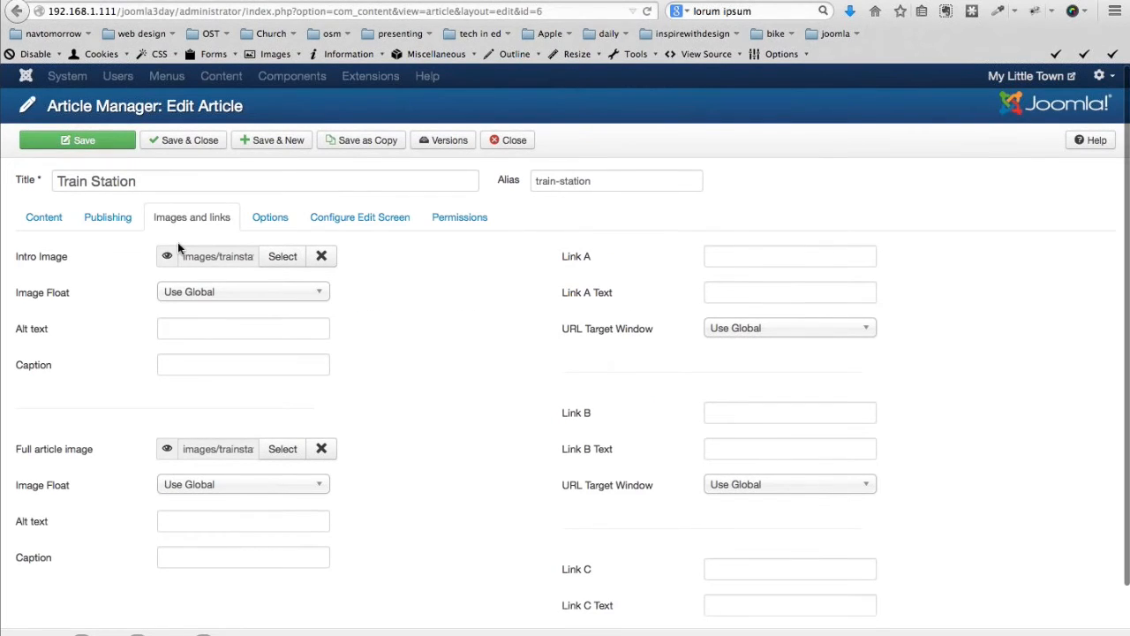
click(181, 141)
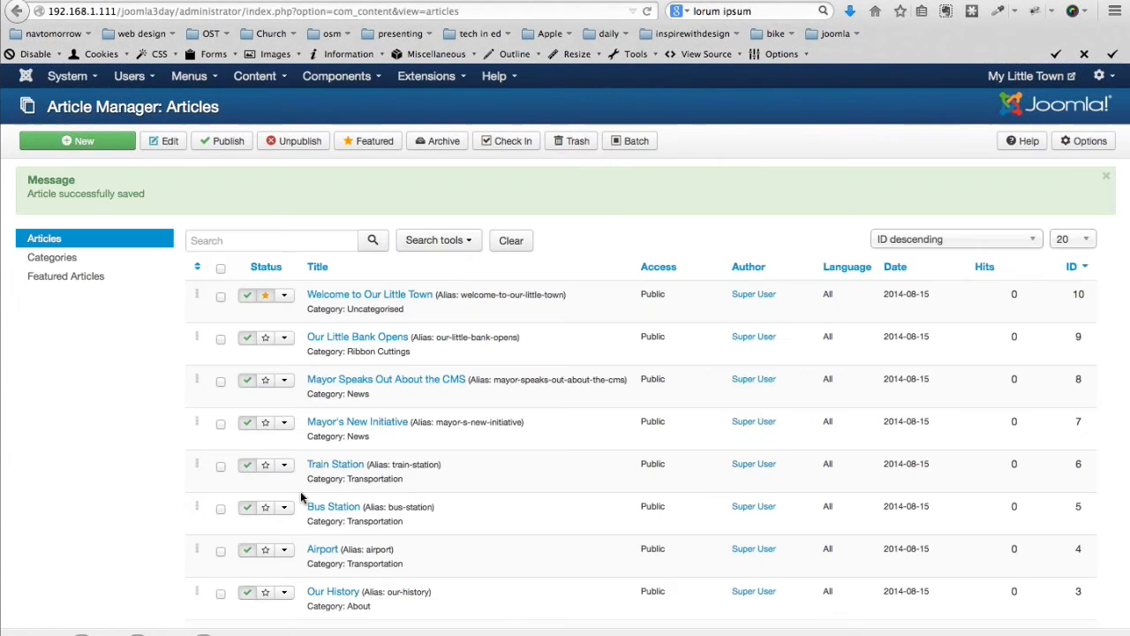
Give the Bus Station article the bus station picture as its intro image
click(318, 506)
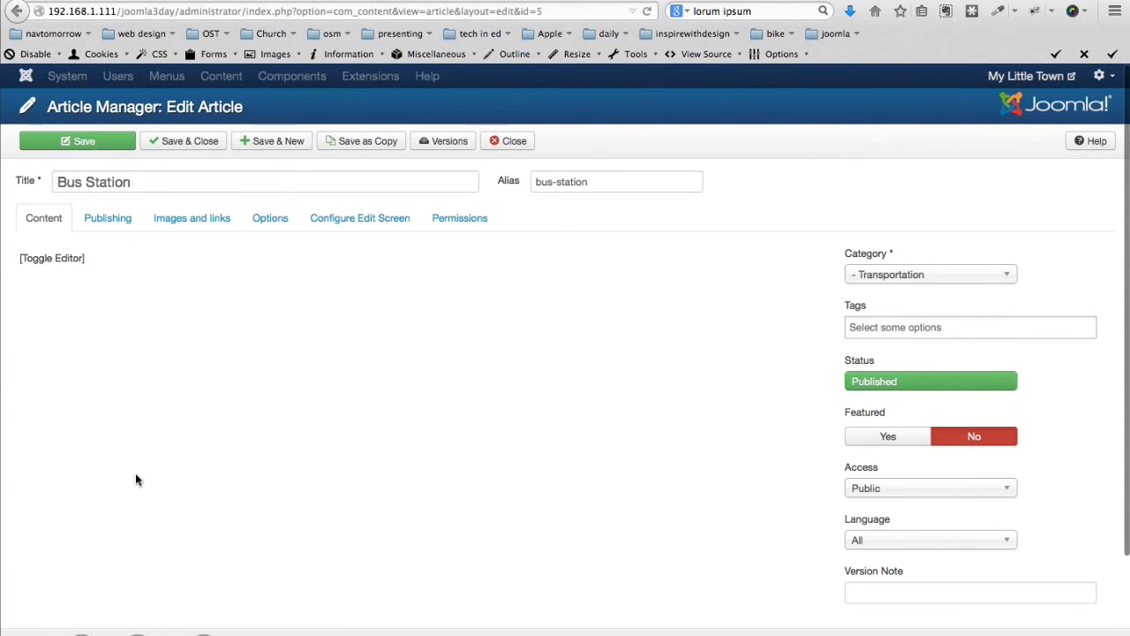
click(194, 221)
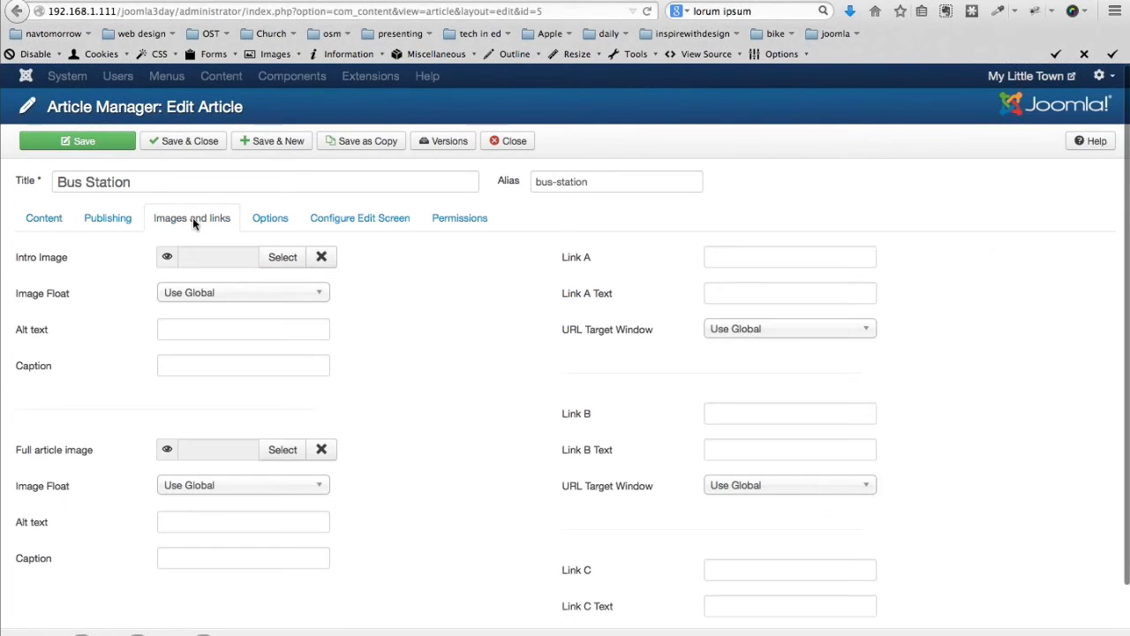
click(280, 257)
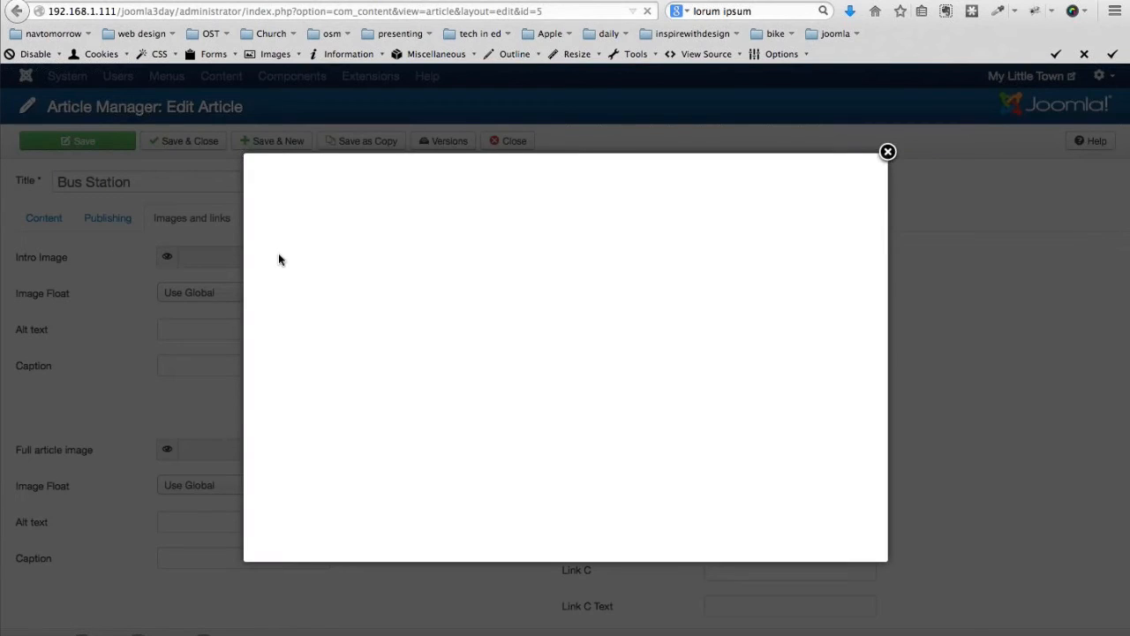
click(715, 277)
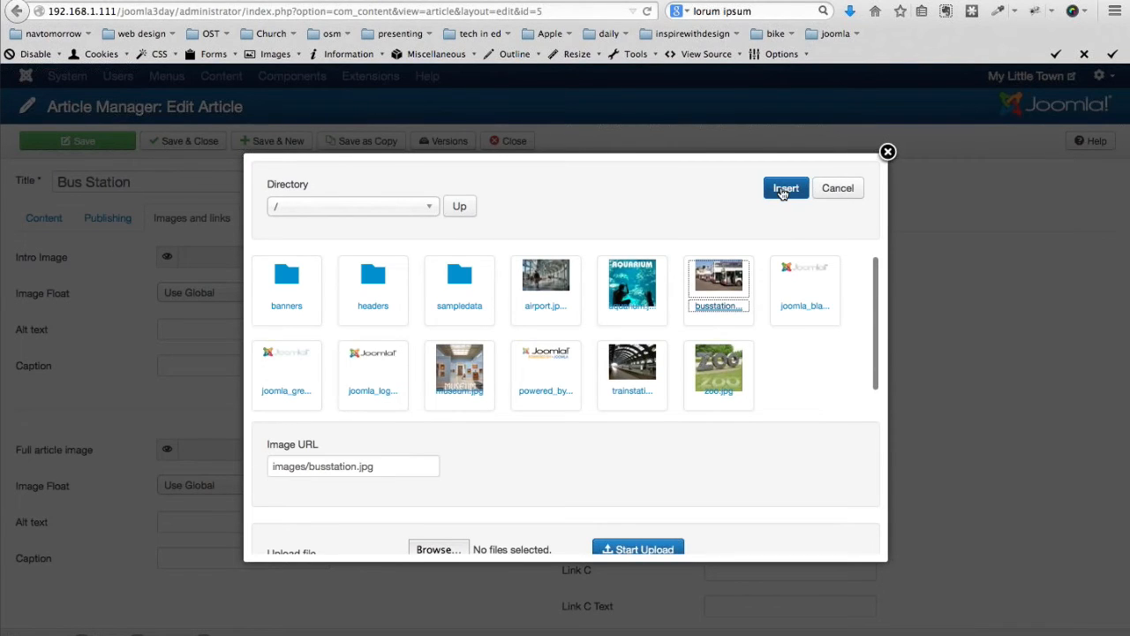
click(783, 192)
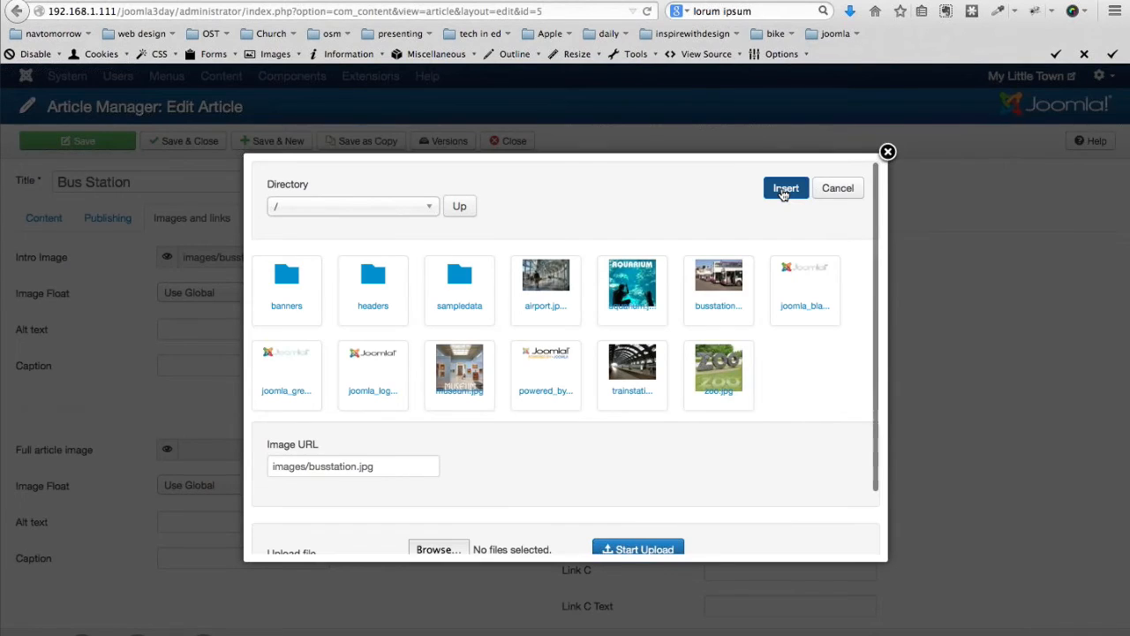
click(783, 192)
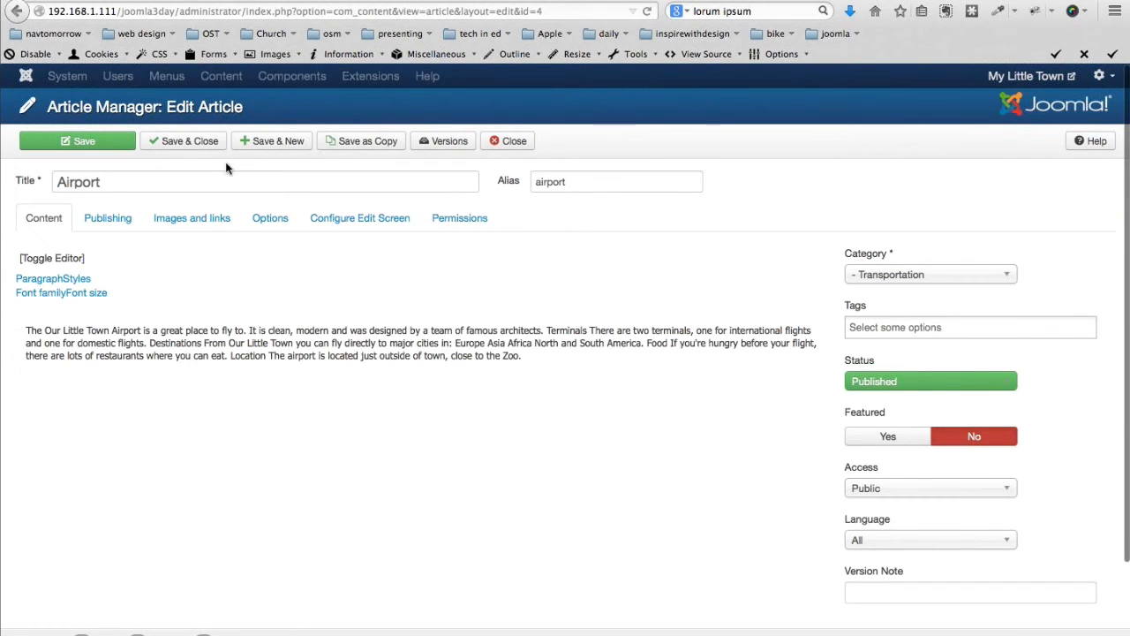
Set the airport picture as the Airport article's intro and full article image and save
click(185, 218)
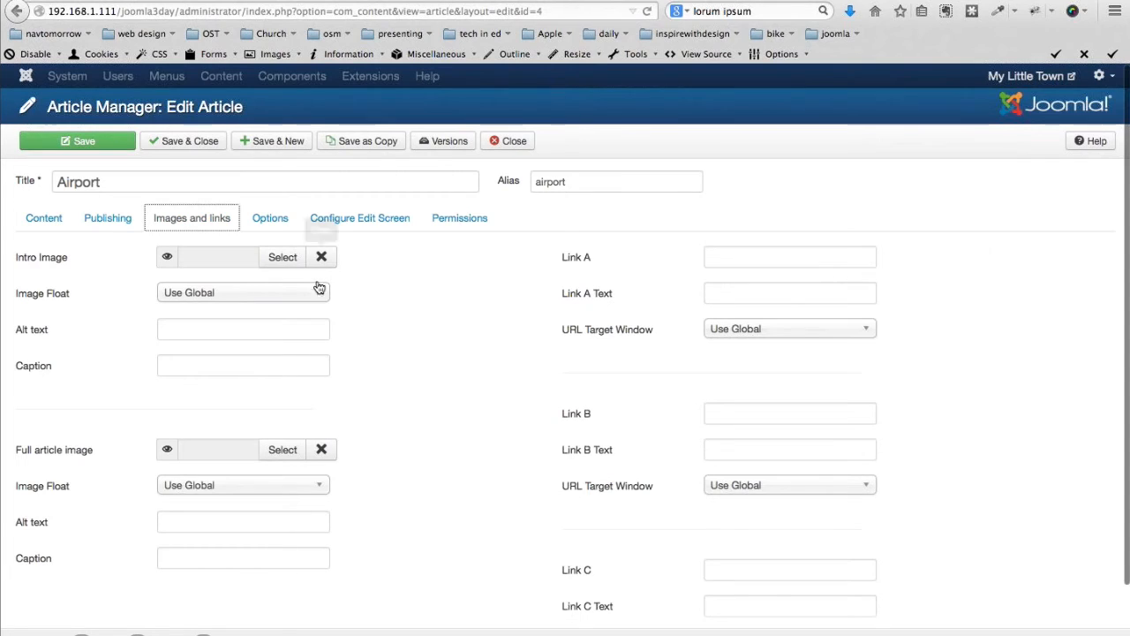
click(282, 258)
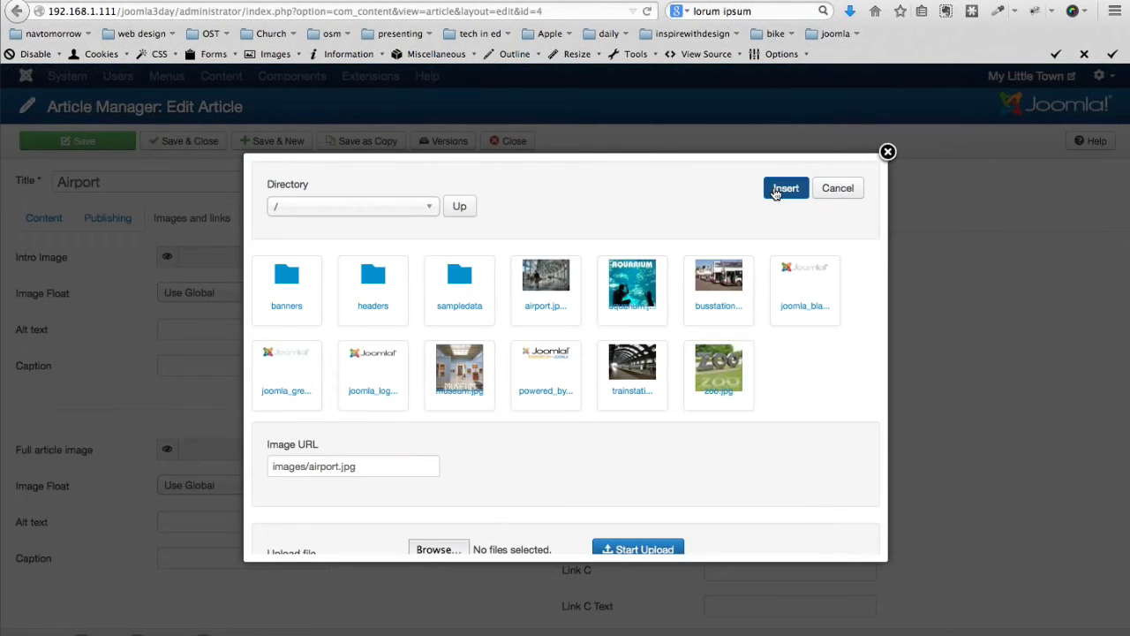
click(775, 190)
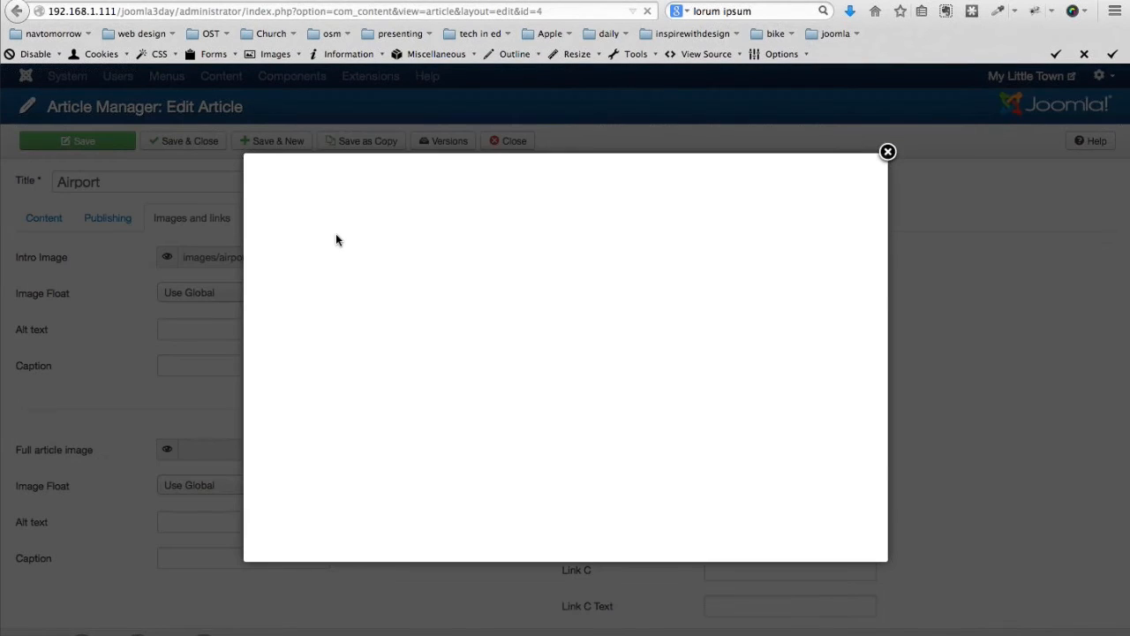
click(542, 261)
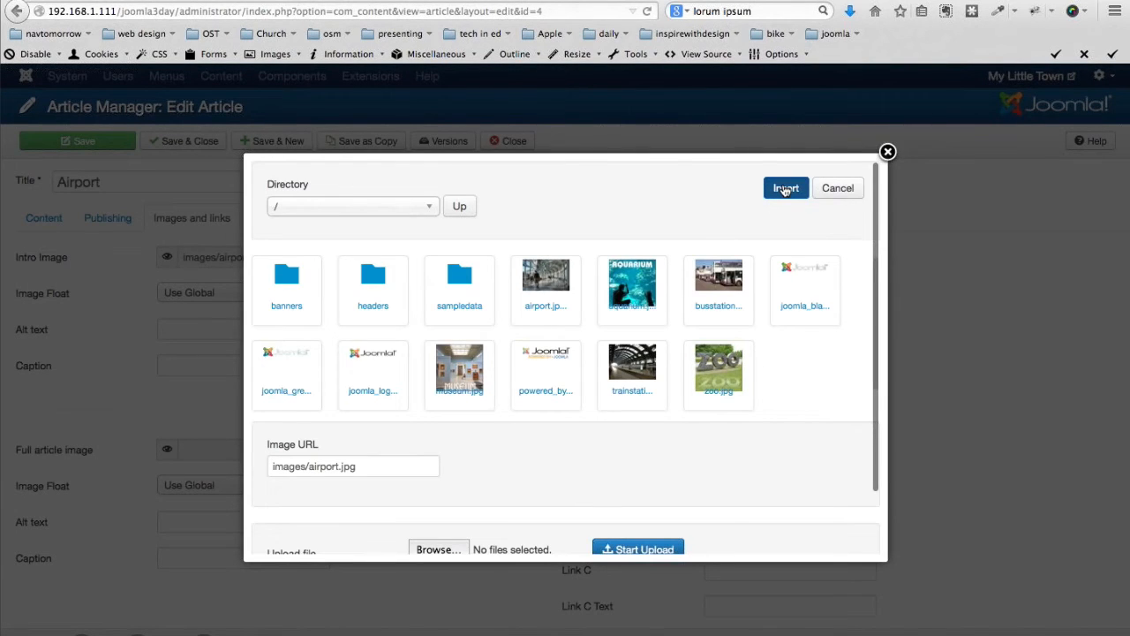
click(782, 186)
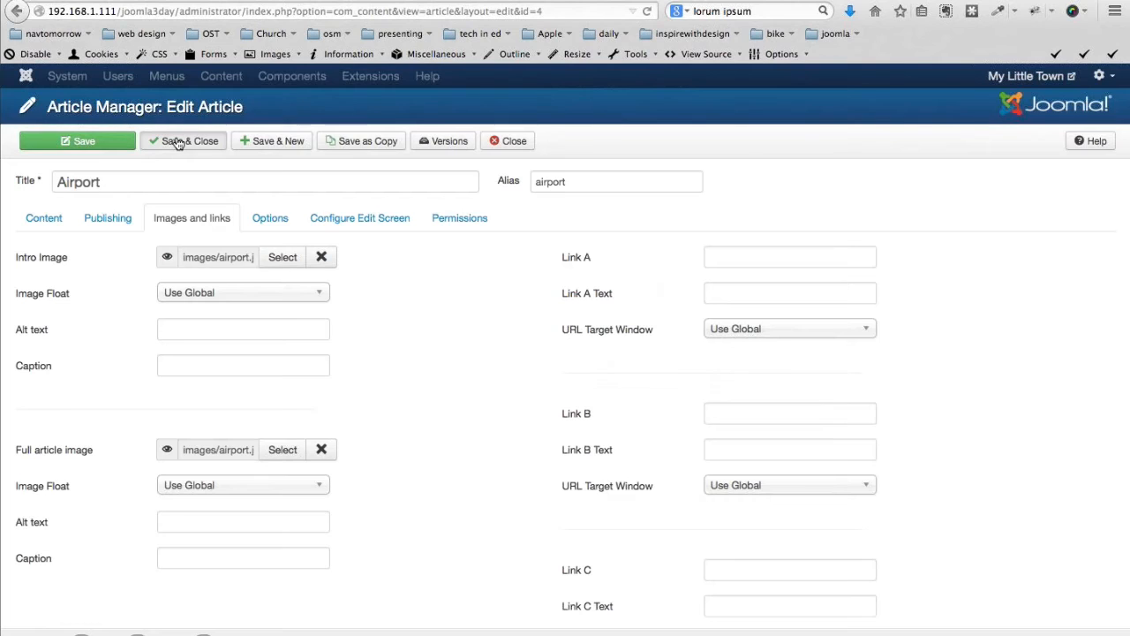
click(177, 141)
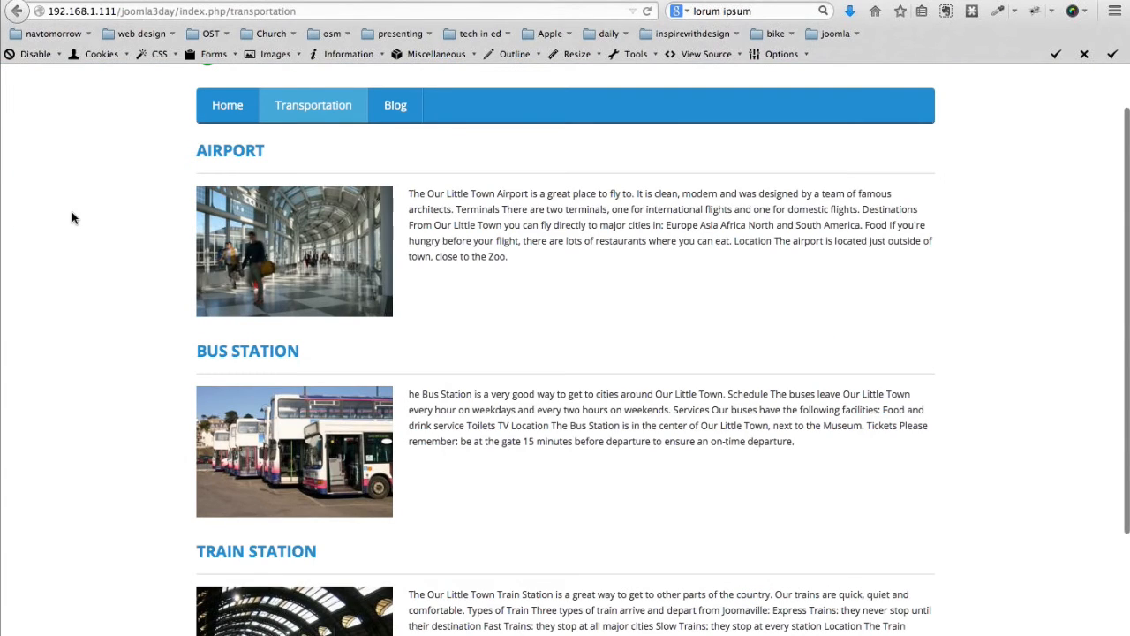
scroll(73, 217, down, 1)
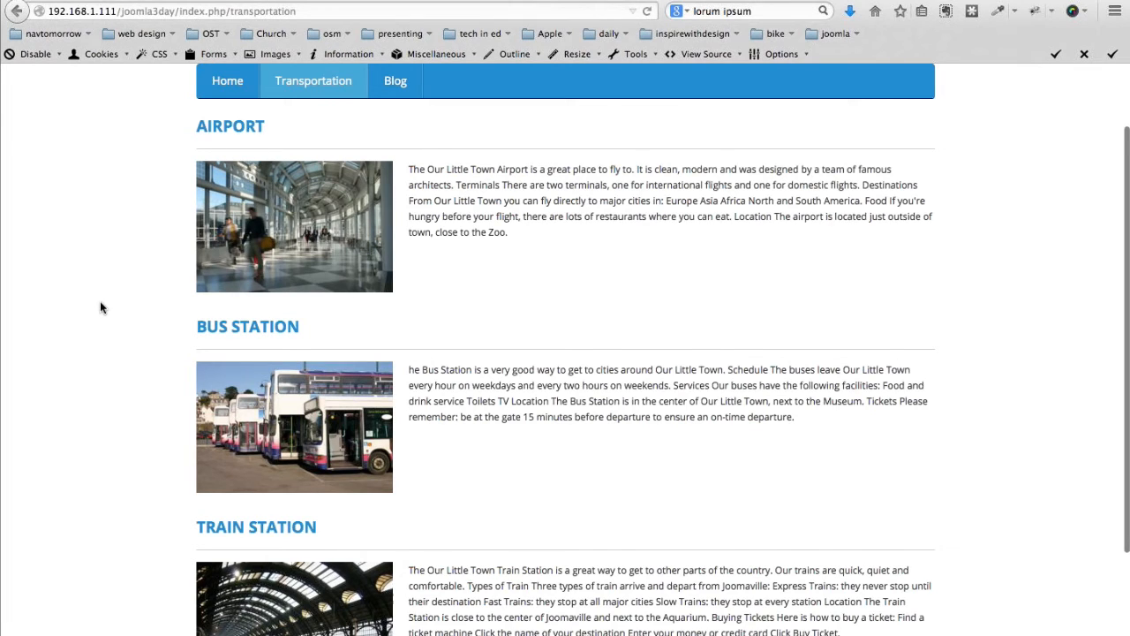
scroll(99, 302, down, 1)
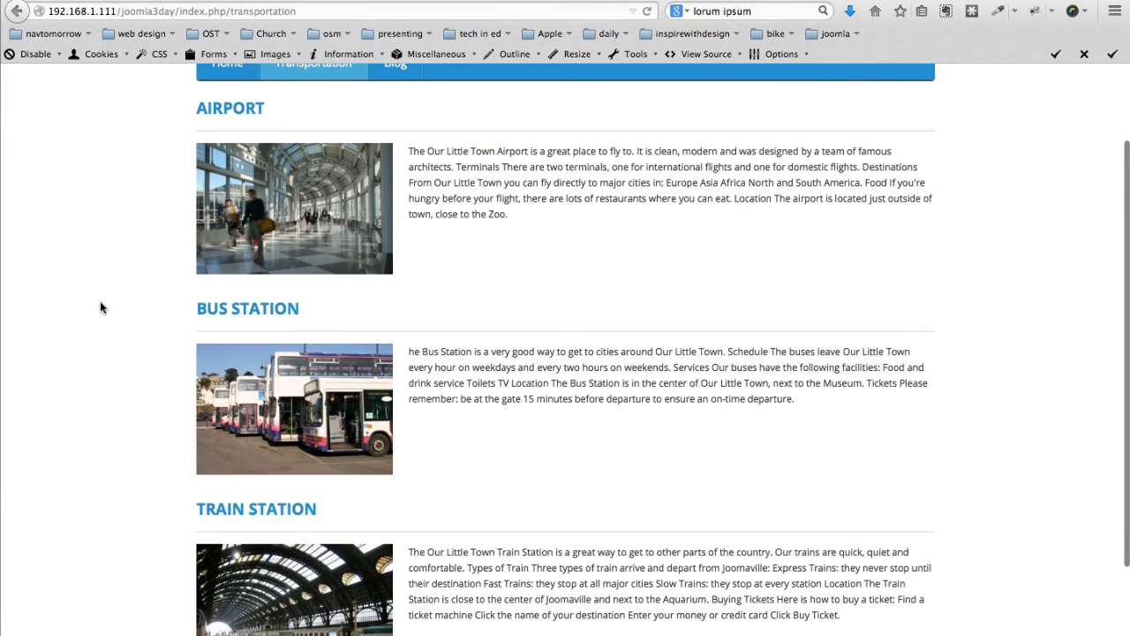
scroll(100, 307, down, 3)
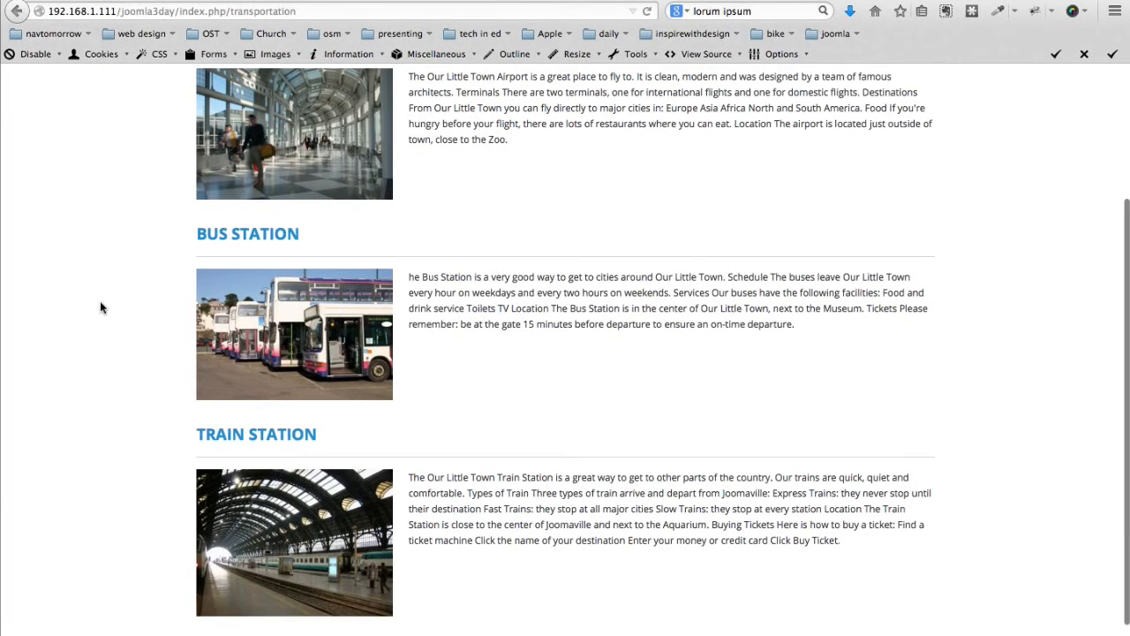
scroll(100, 306, up, 6)
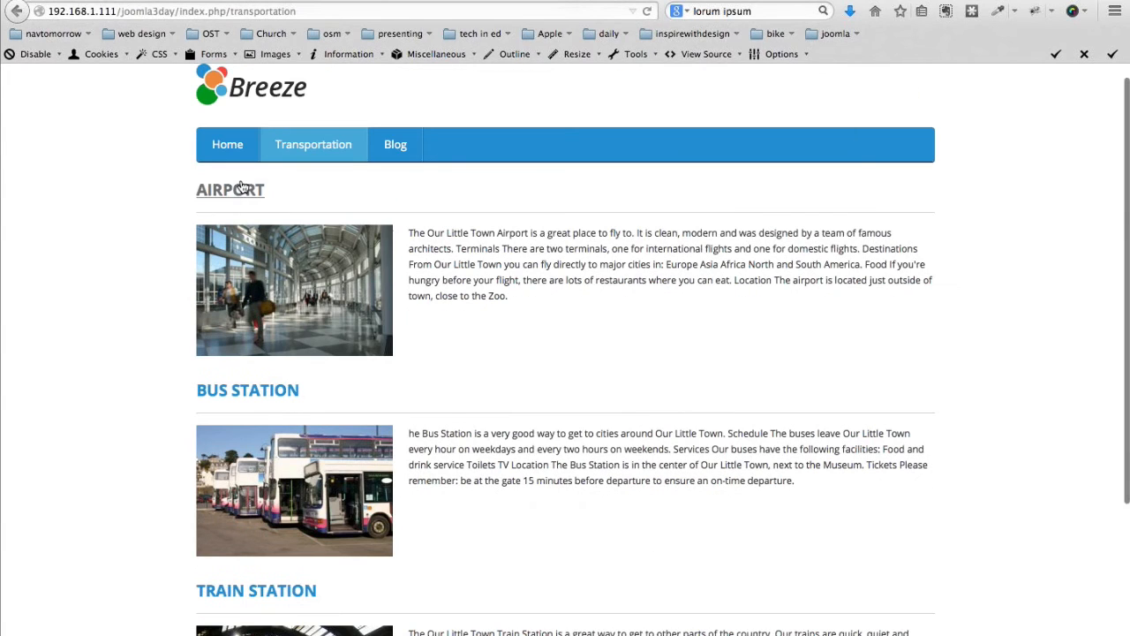
click(241, 187)
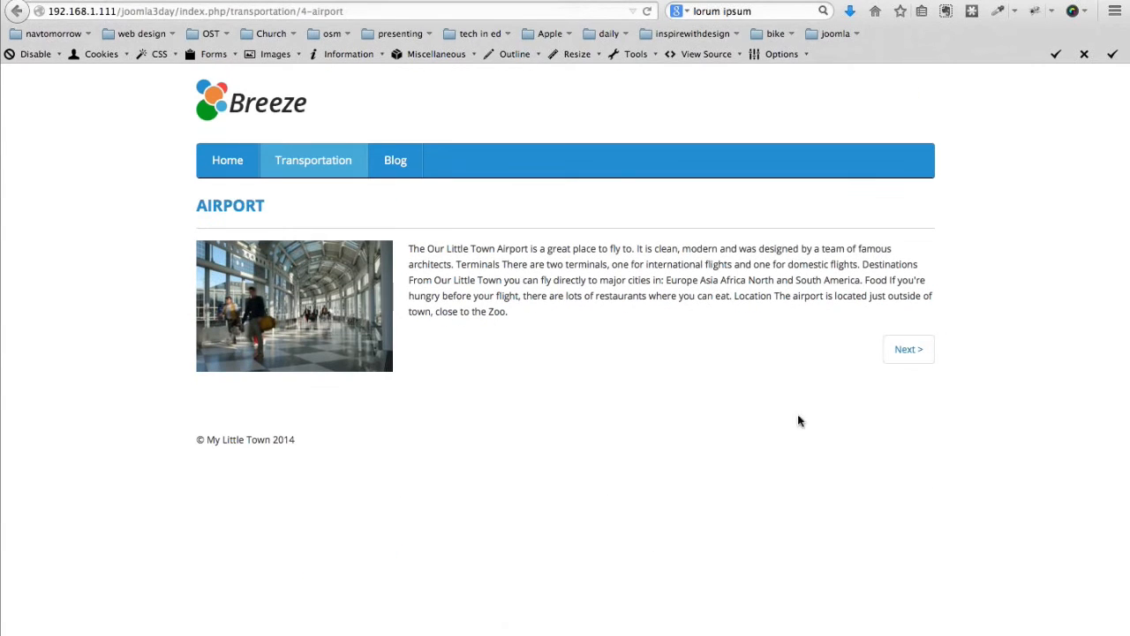
click(398, 159)
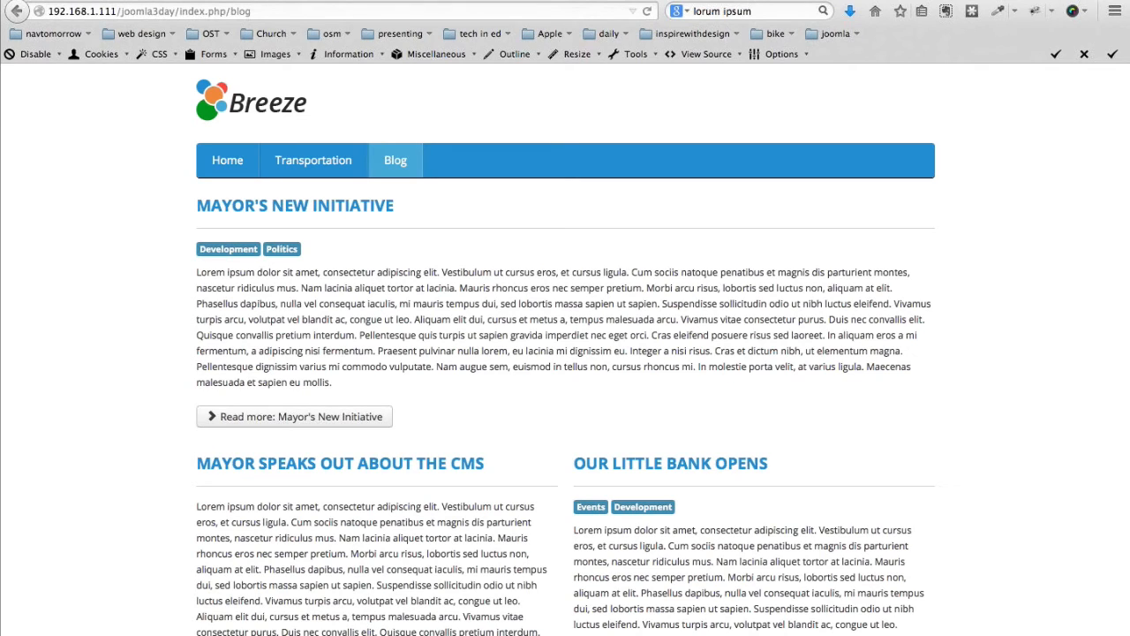
click(265, 0)
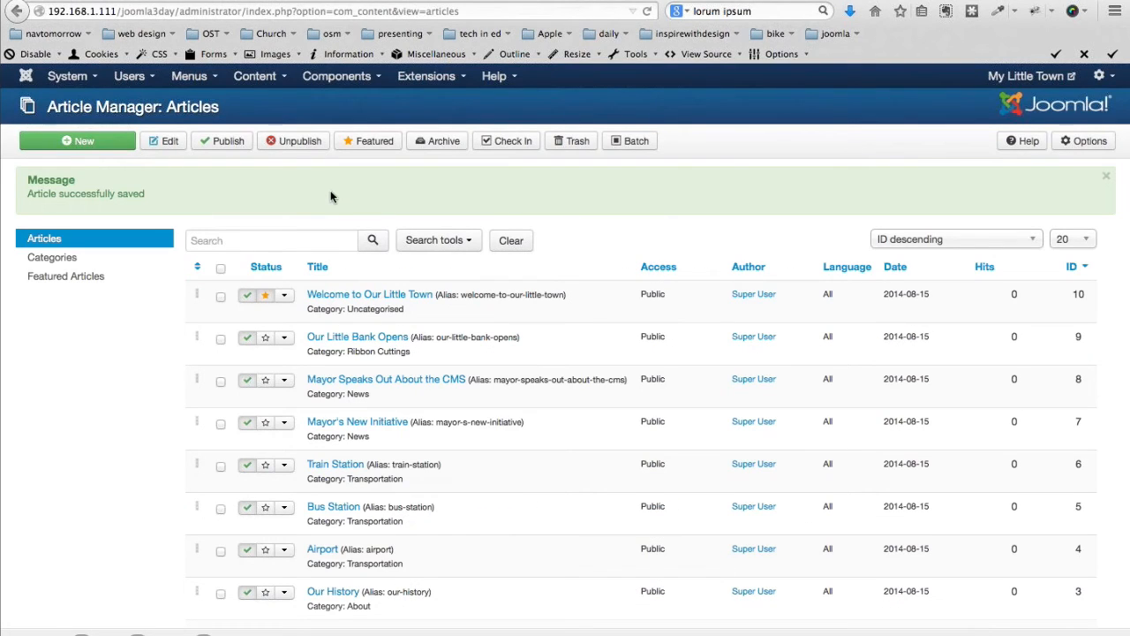
Go from Module Manager to the Extension Manager: Install page
click(422, 78)
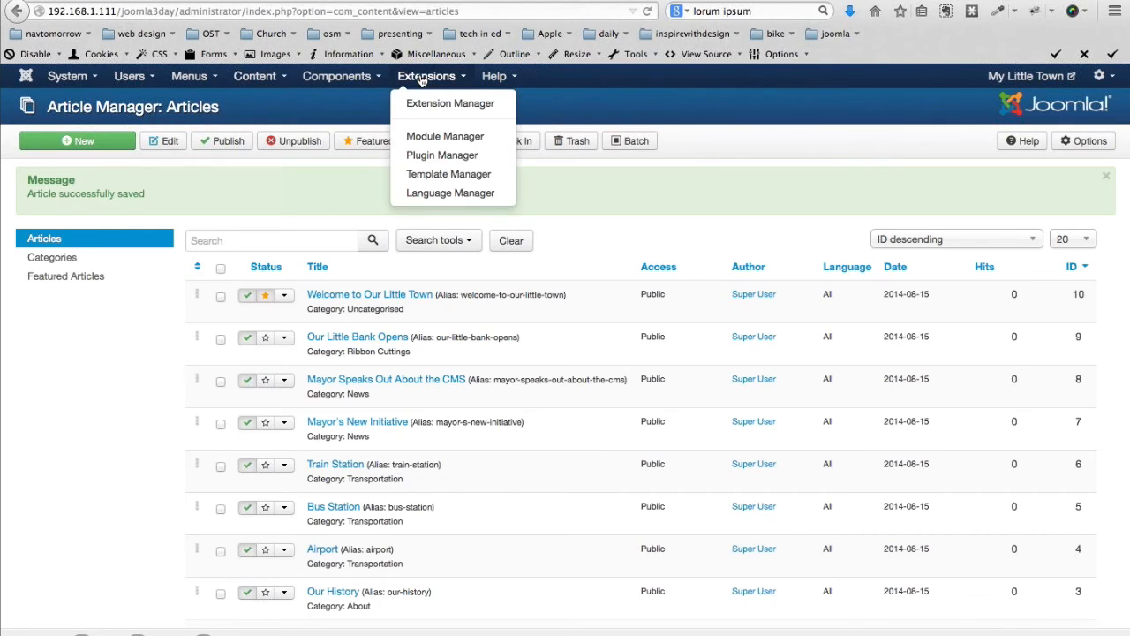
click(429, 139)
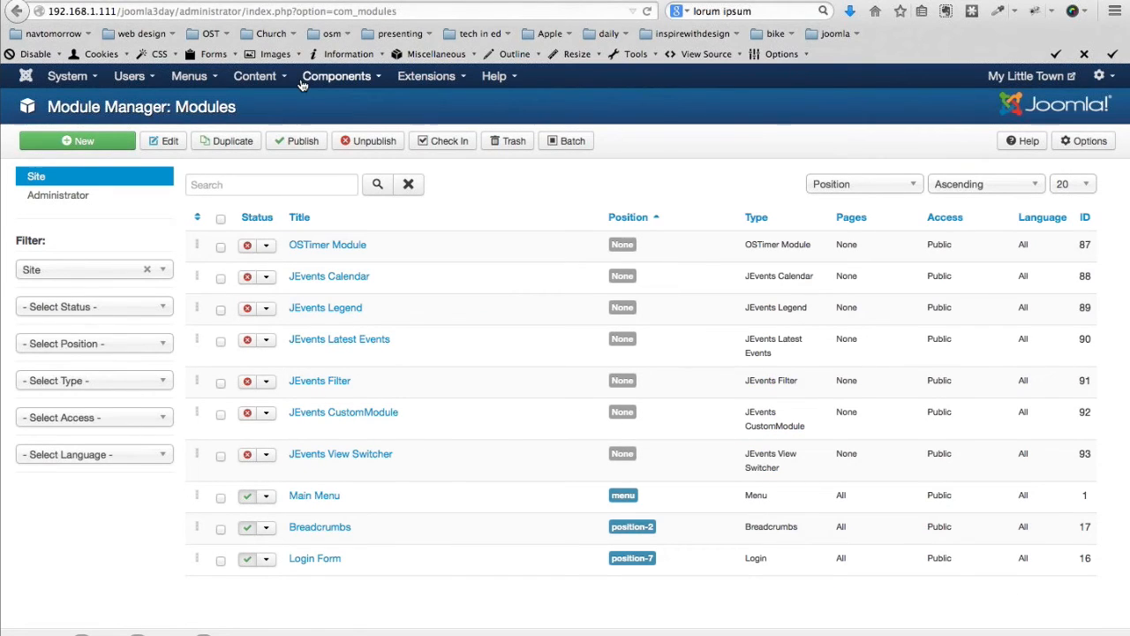
click(413, 77)
click(420, 104)
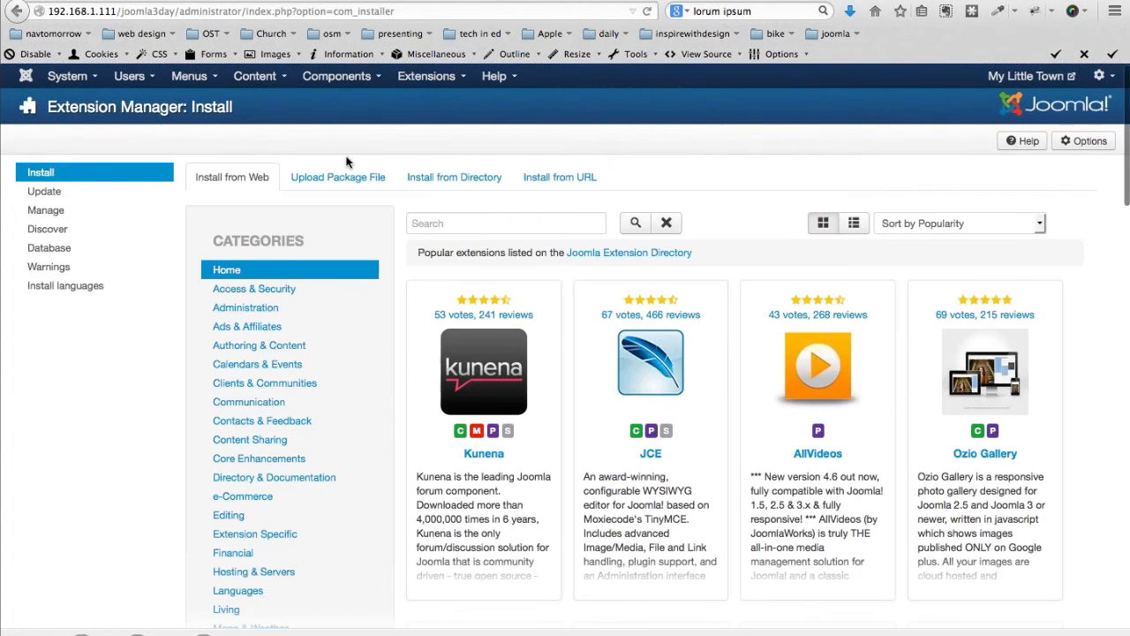
Search the online extension directory for 'advanced module'
click(477, 223)
text(advanced module)
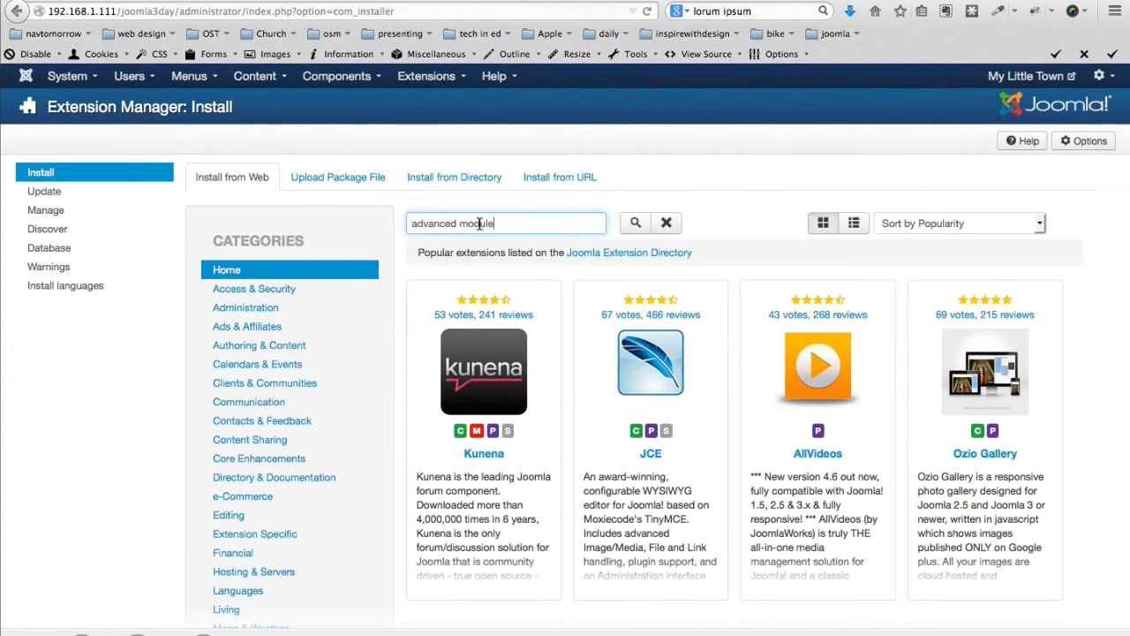
key(Return)
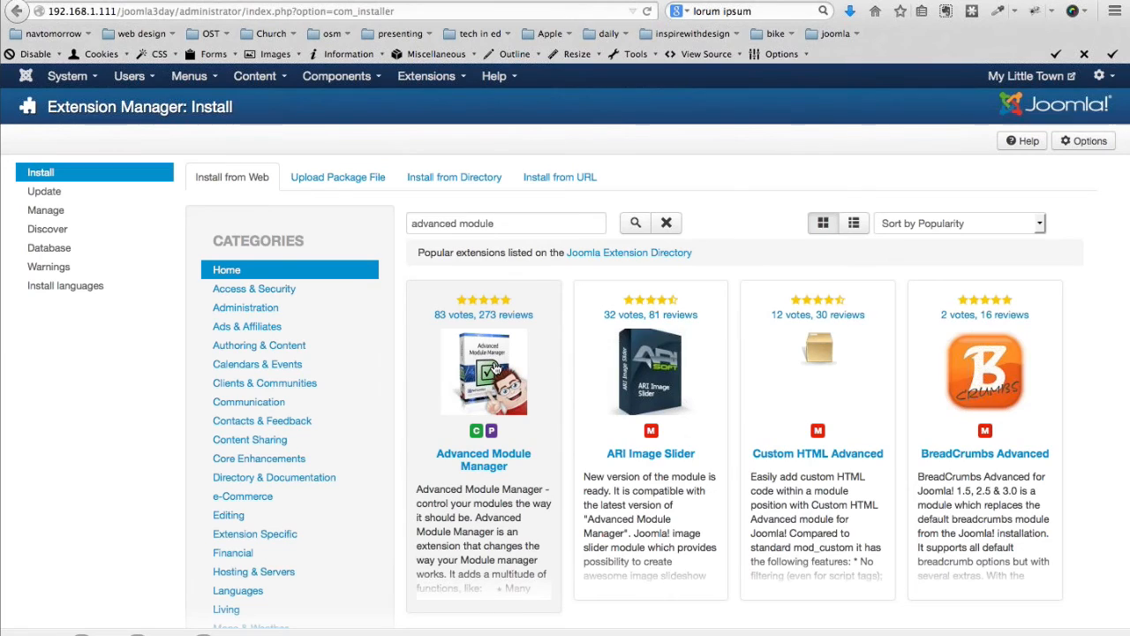
Install Advanced Module Manager, then return to a fresh Install from Web page
click(495, 367)
click(459, 445)
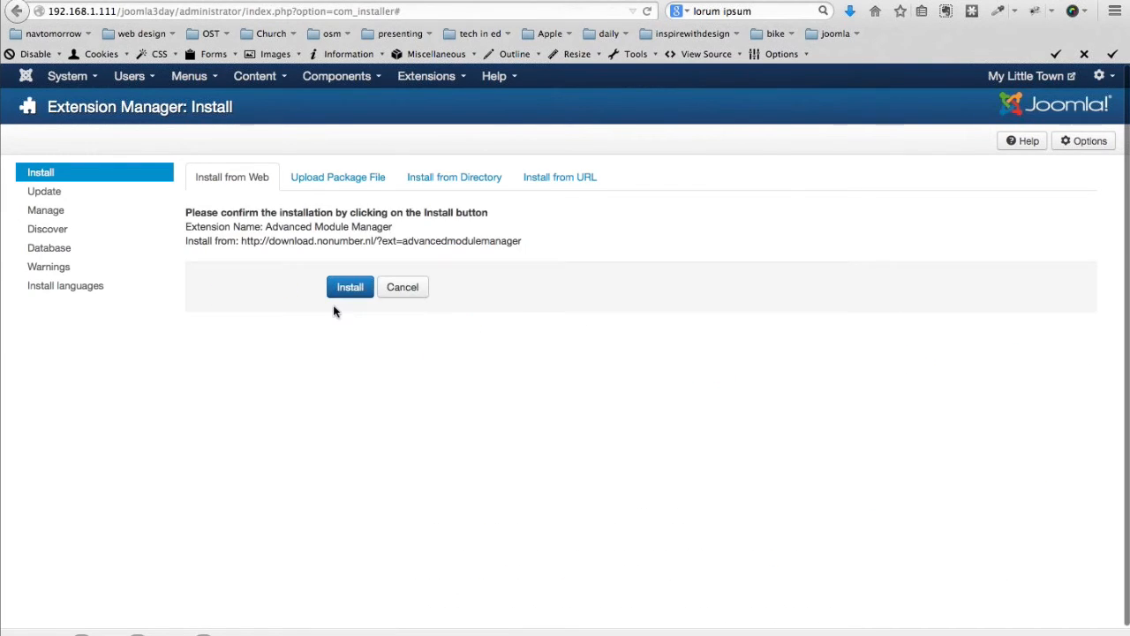
click(337, 294)
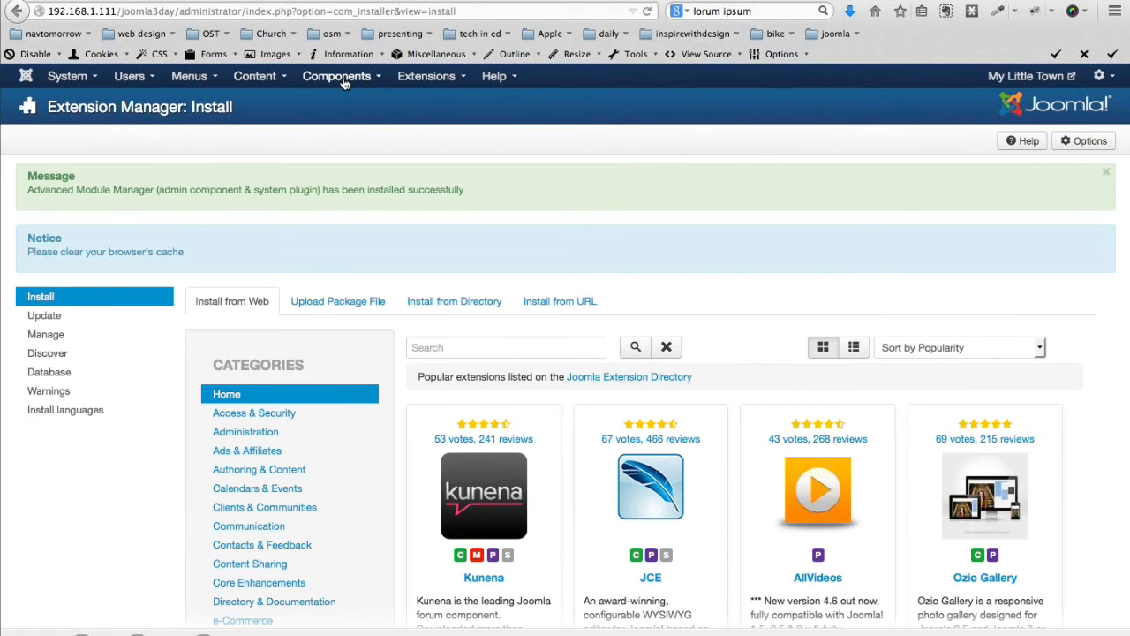
click(428, 79)
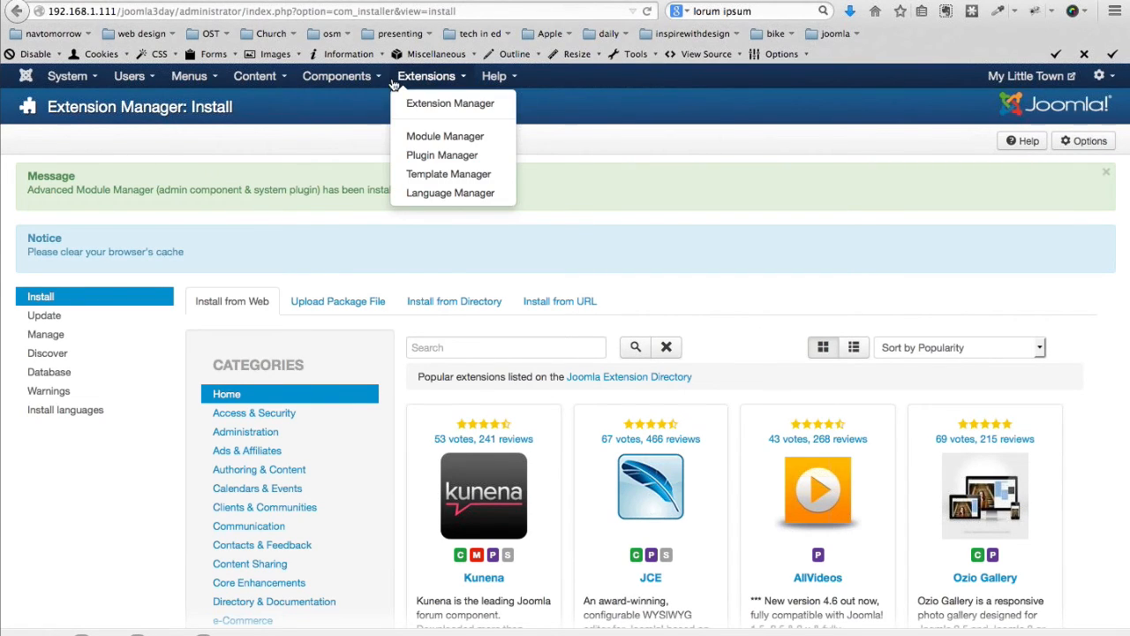
click(433, 103)
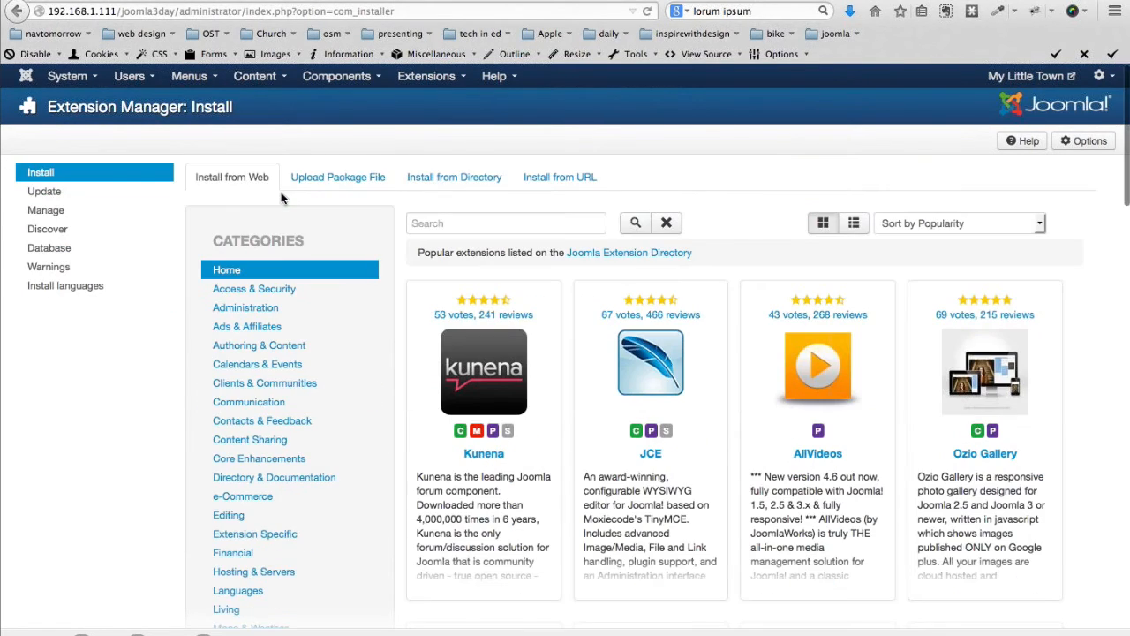
Open the OSTimer Module for editing from the Module Manager list
click(426, 76)
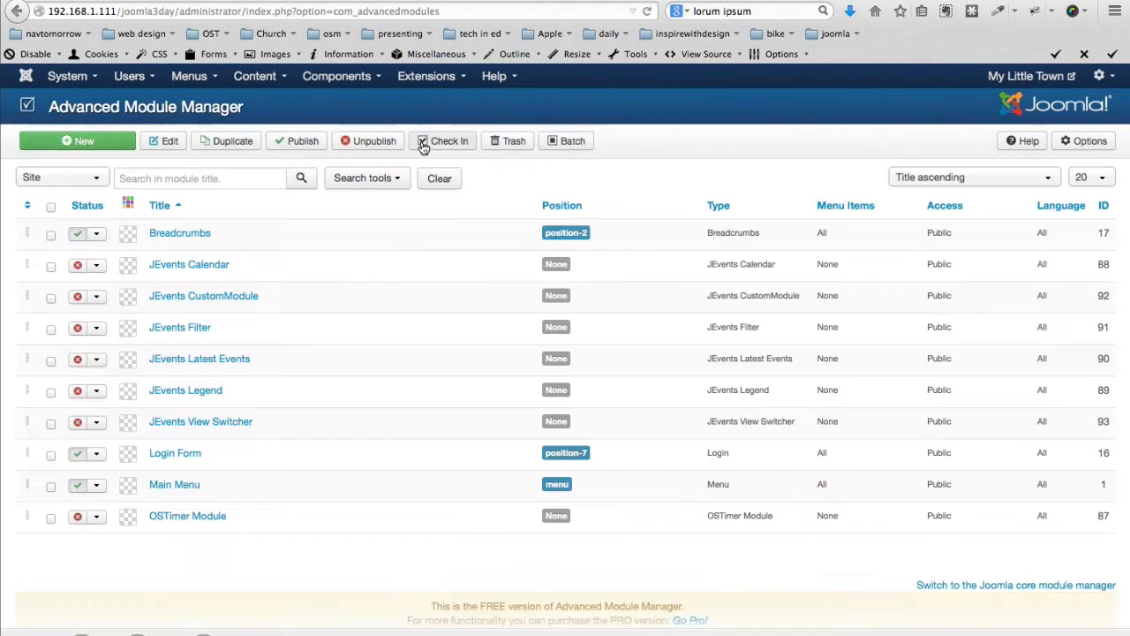
click(184, 519)
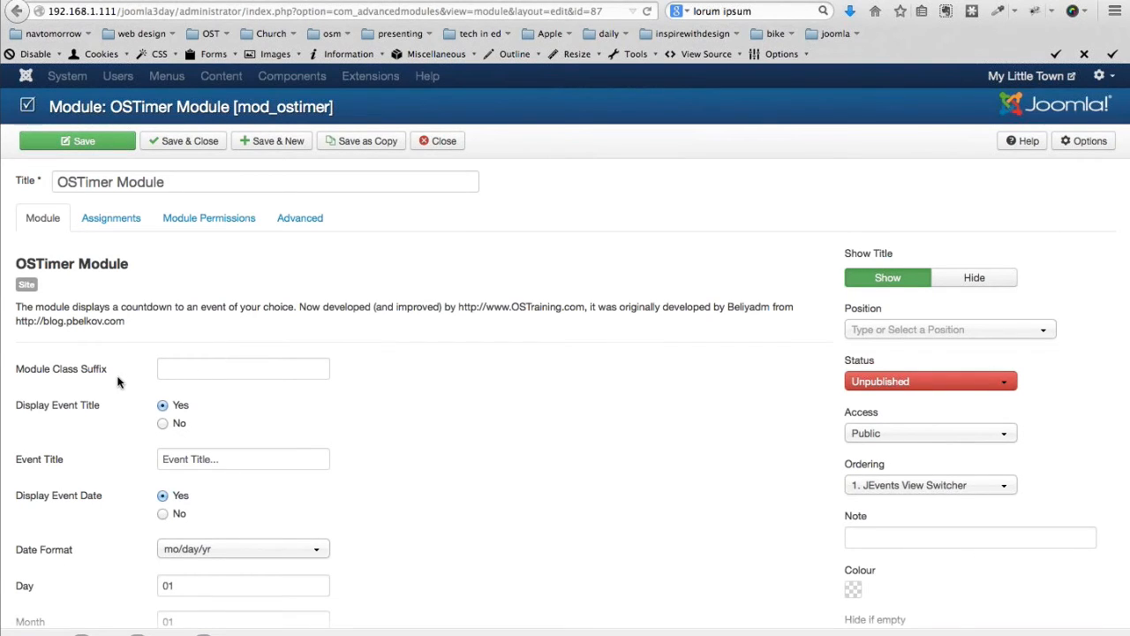
Enter 'Site Launch' as the countdown's event title
scroll(120, 382, down, 1)
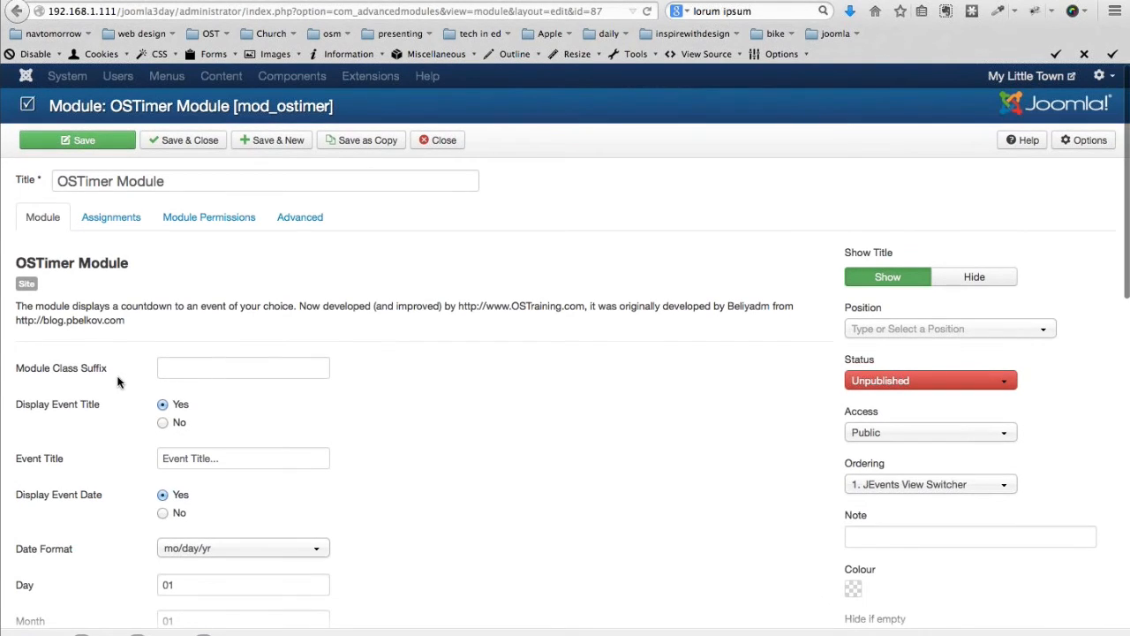
scroll(120, 382, down, 1)
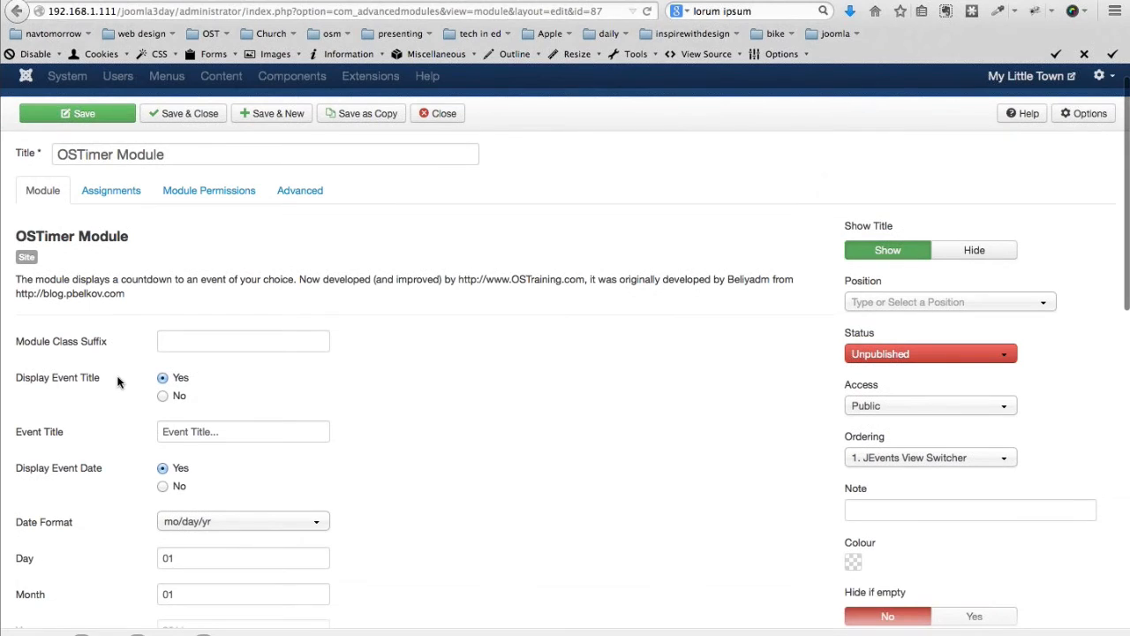
scroll(120, 382, down, 2)
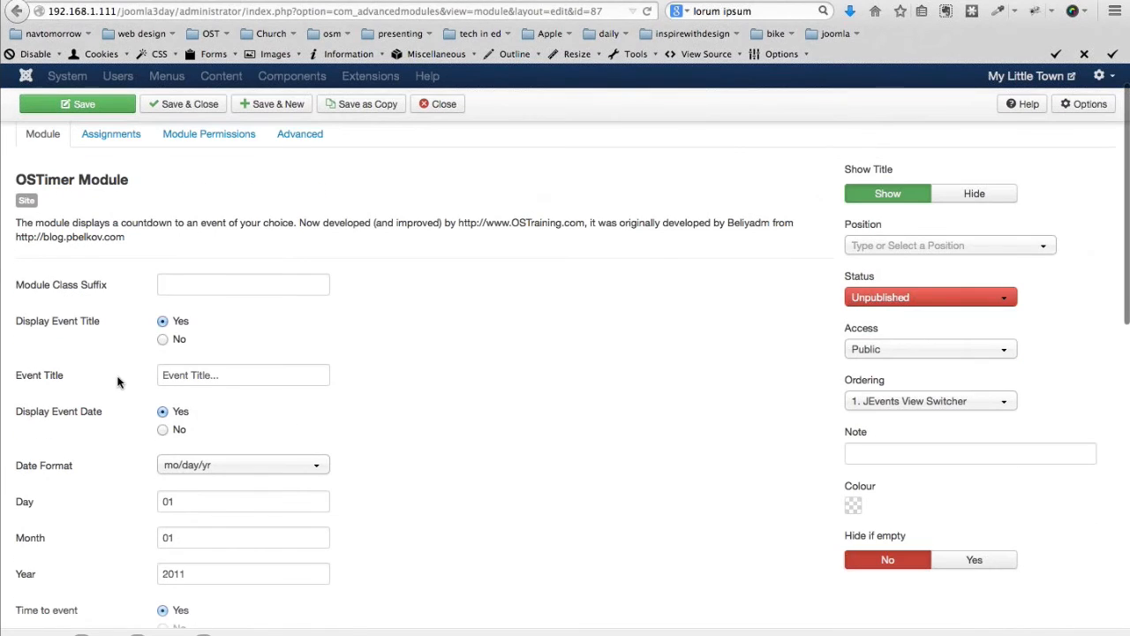
click(58, 374)
text(Site Launch)
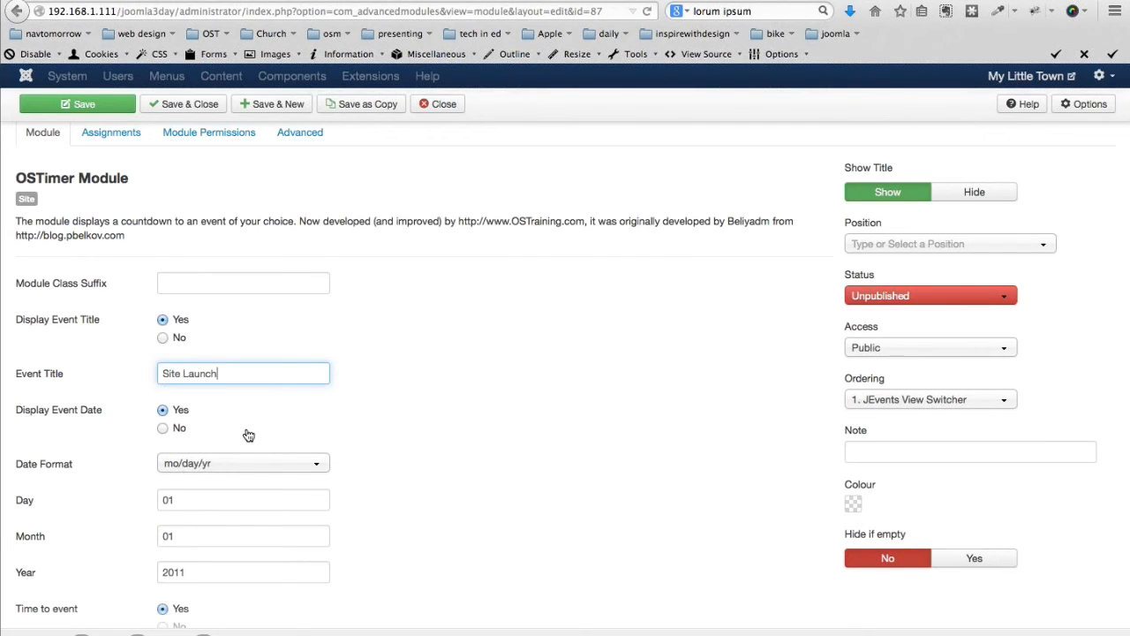
Set the countdown date to day 20, month 08, year 2014
scroll(248, 435, down, 1)
scroll(248, 436, down, 2)
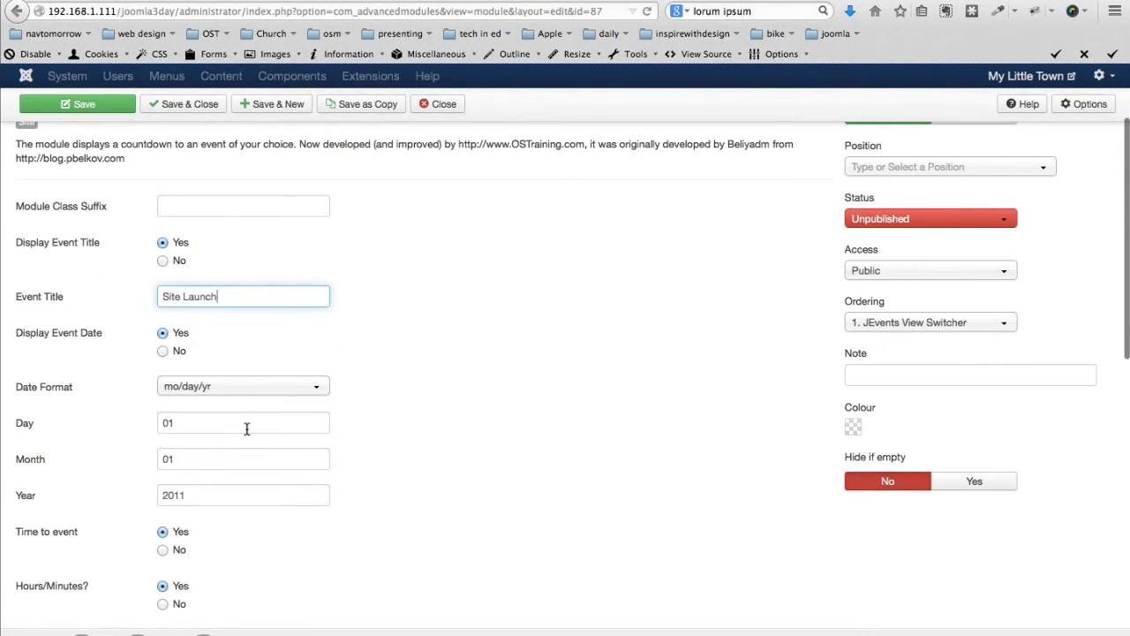
double_click(246, 425)
key(BackSpace)
text(20)
key(Tab)
text(08)
key(Tab)
text(2014)
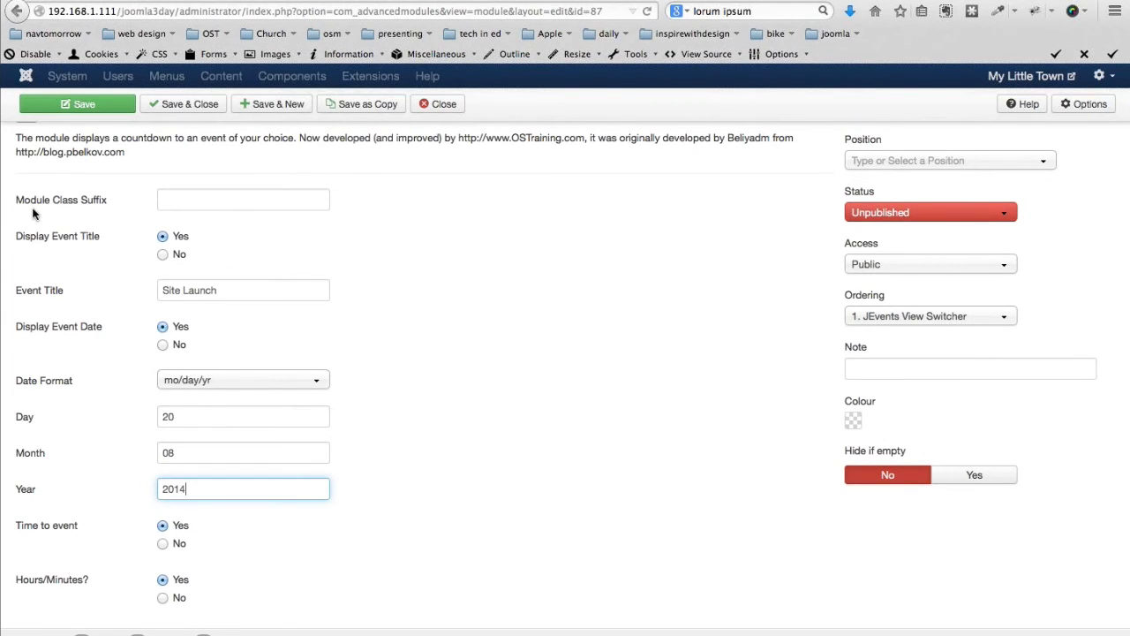
Place the module in the Right [right] position and bring up its Assignments
scroll(33, 213, up, 1)
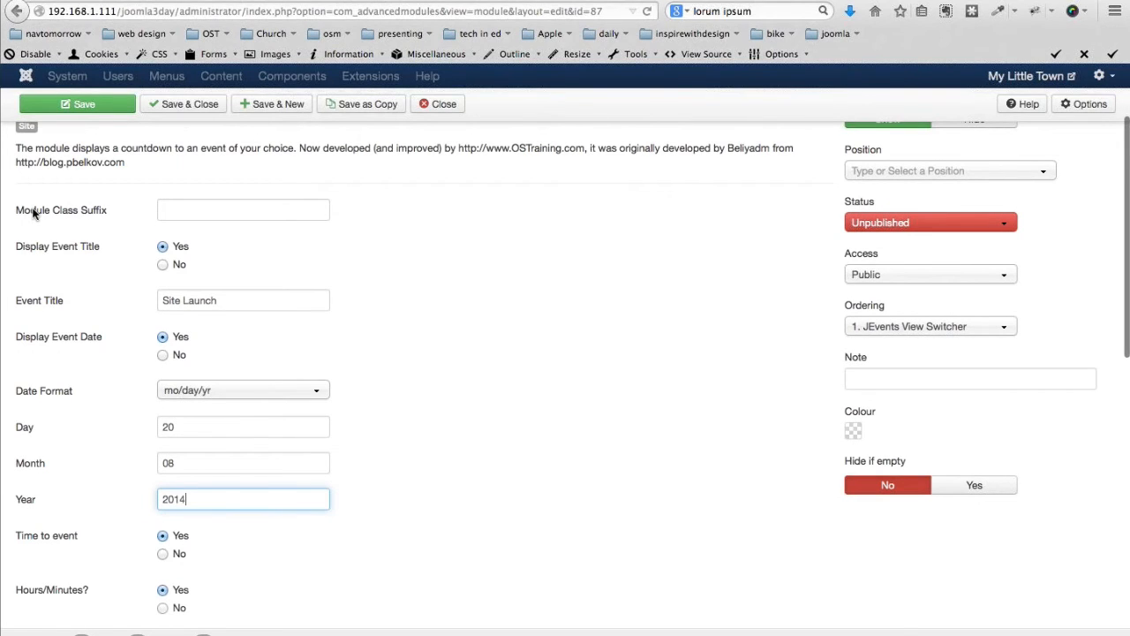
scroll(860, 362, up, 4)
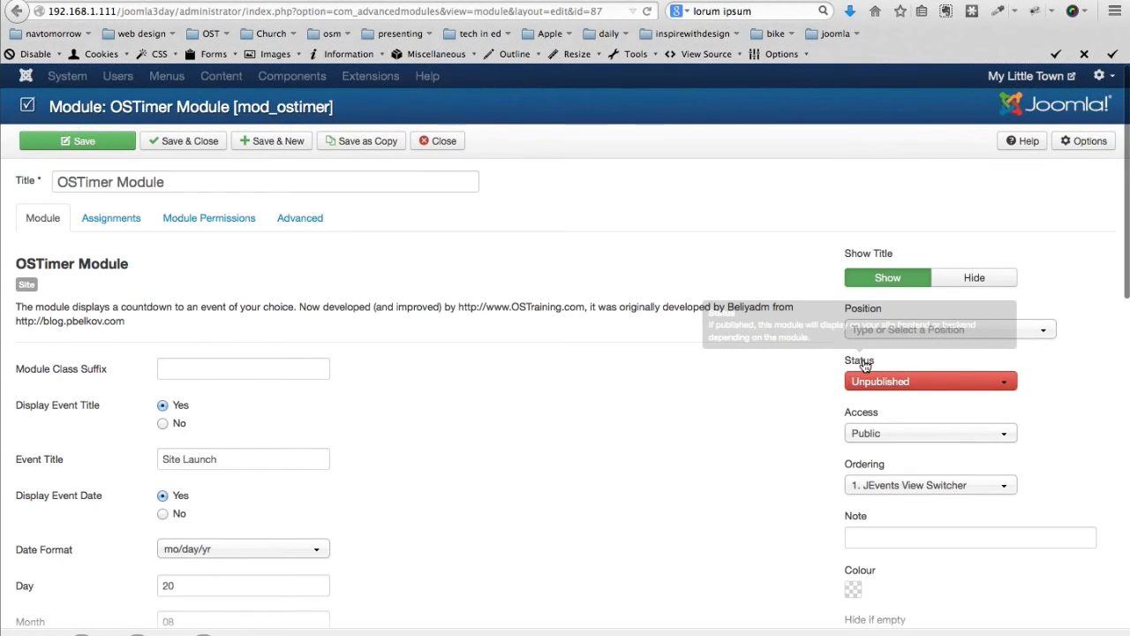
click(891, 332)
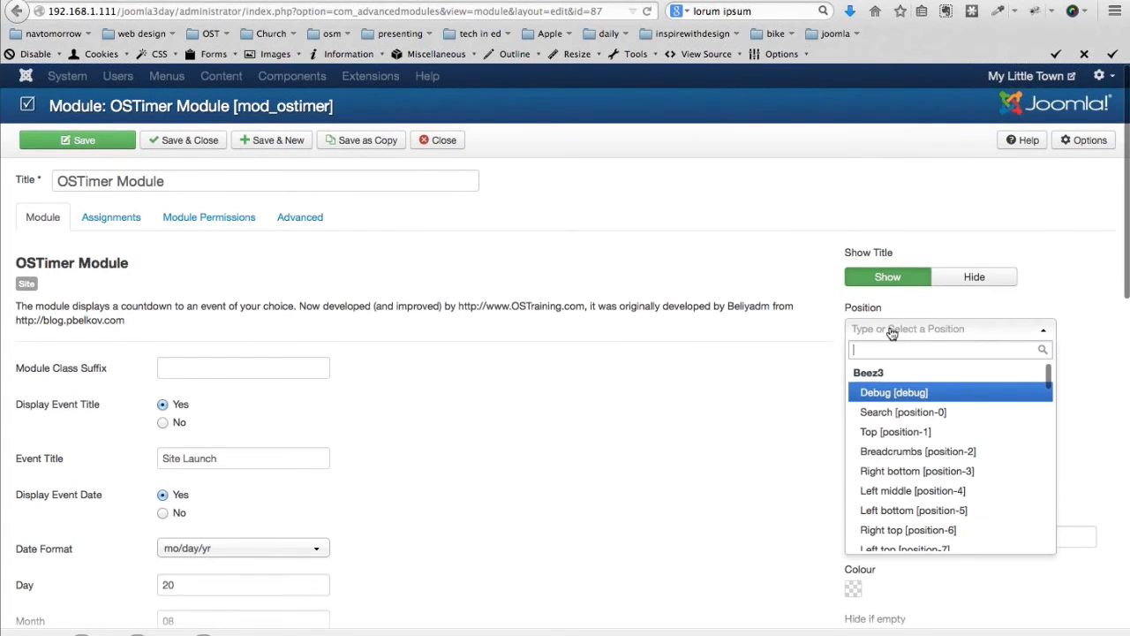
scroll(893, 402, down, 5)
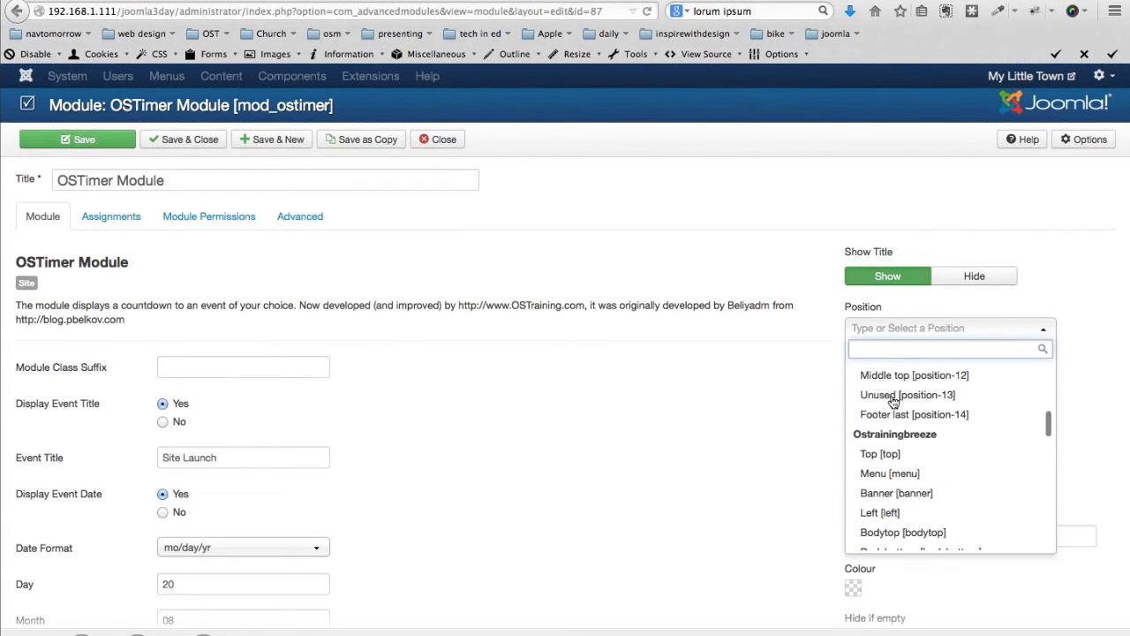
click(887, 415)
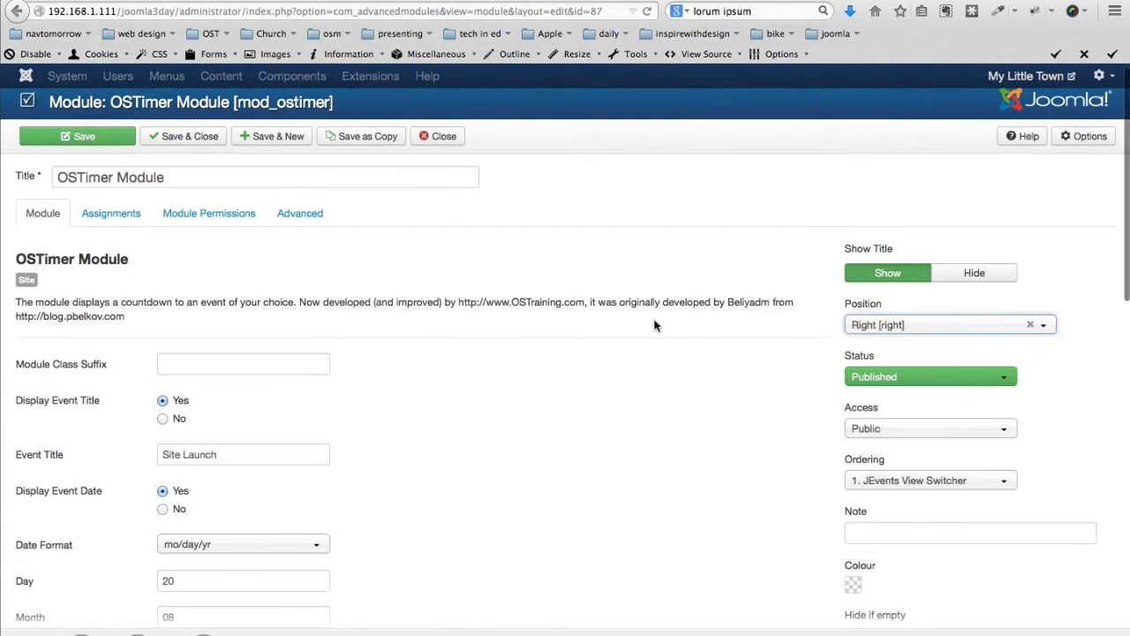
click(106, 216)
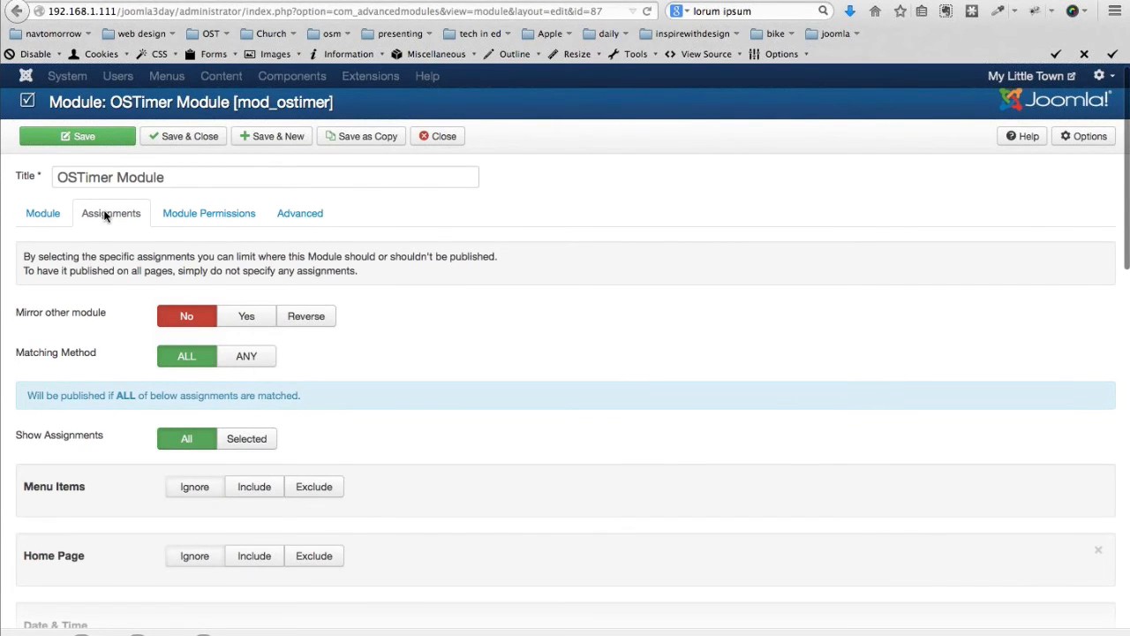
Set the Menu Items assignment to Exclude with the Home menu item ticked
scroll(110, 297, up, 1)
scroll(108, 291, down, 5)
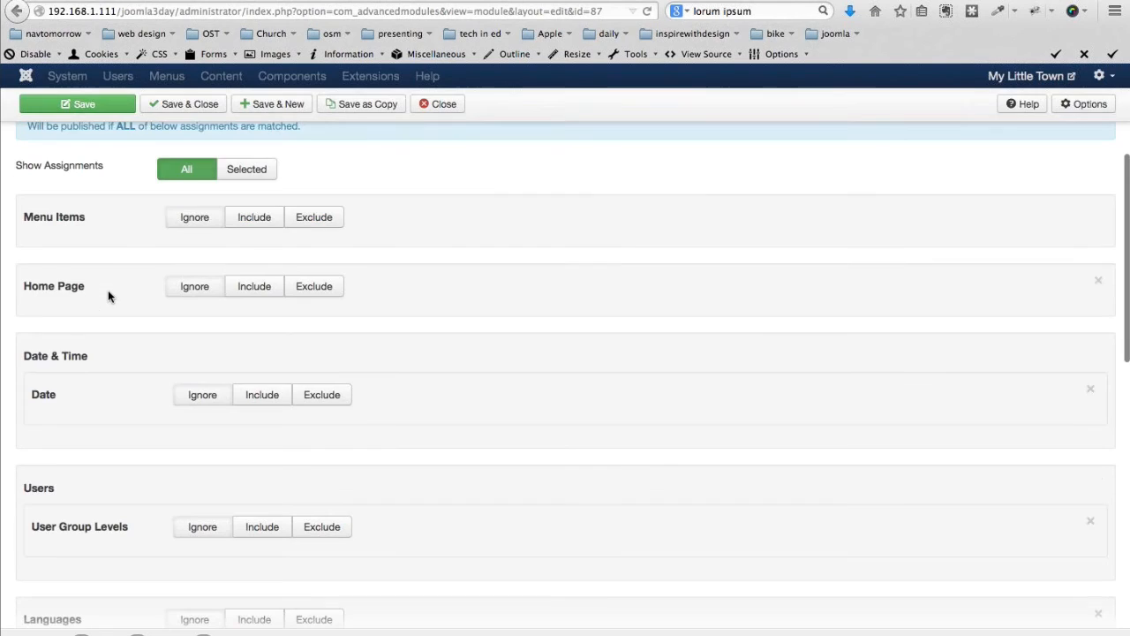
scroll(108, 296, down, 3)
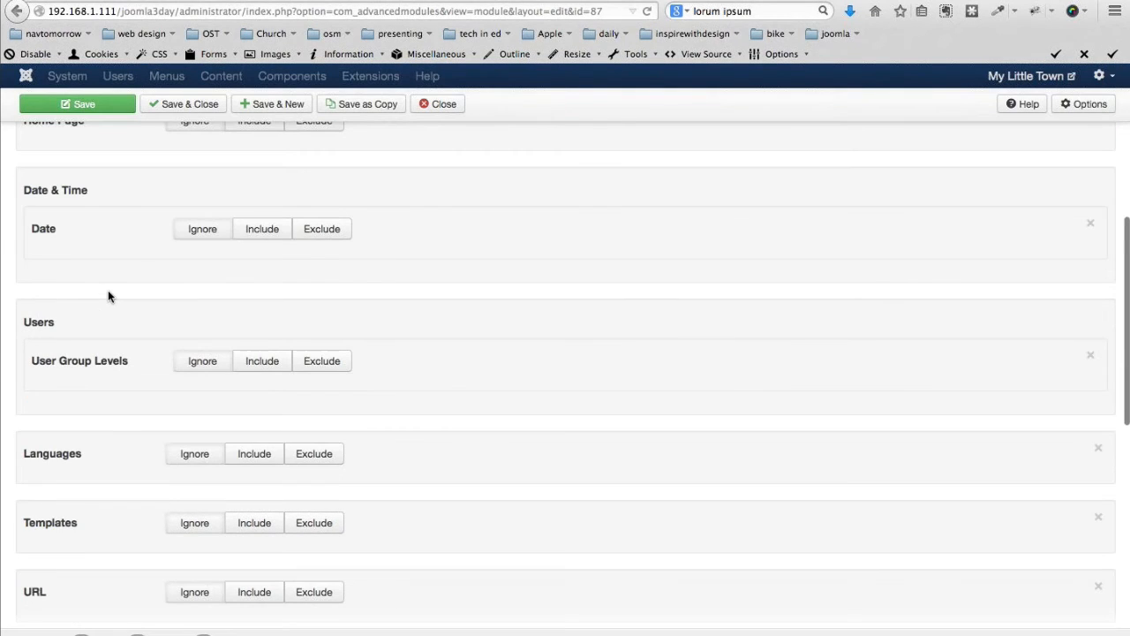
scroll(108, 296, down, 4)
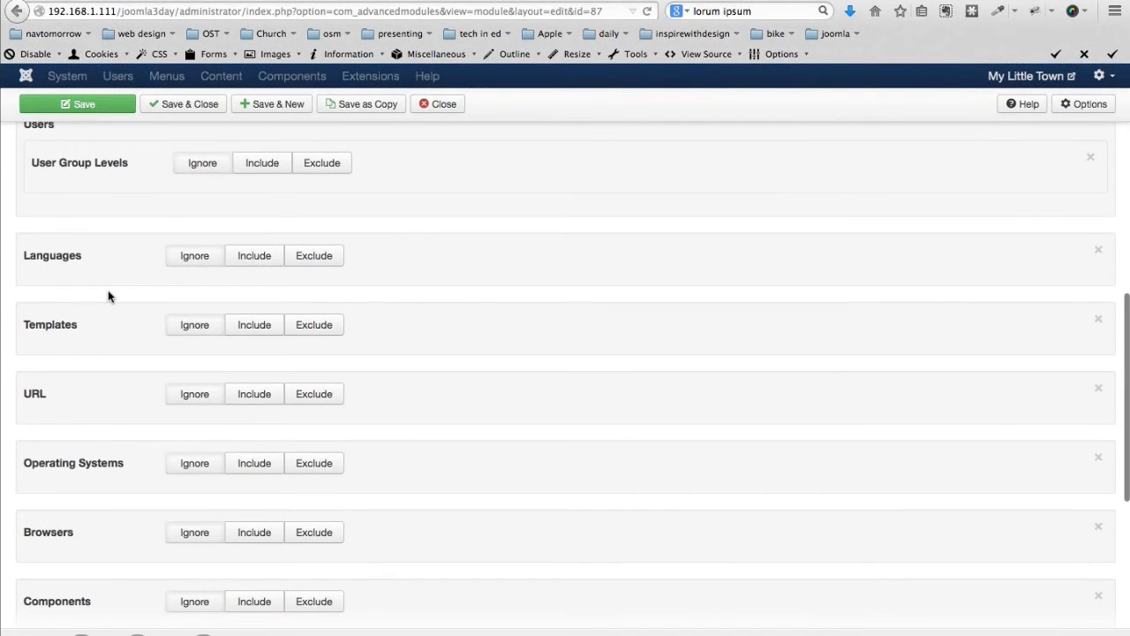
scroll(108, 295, down, 4)
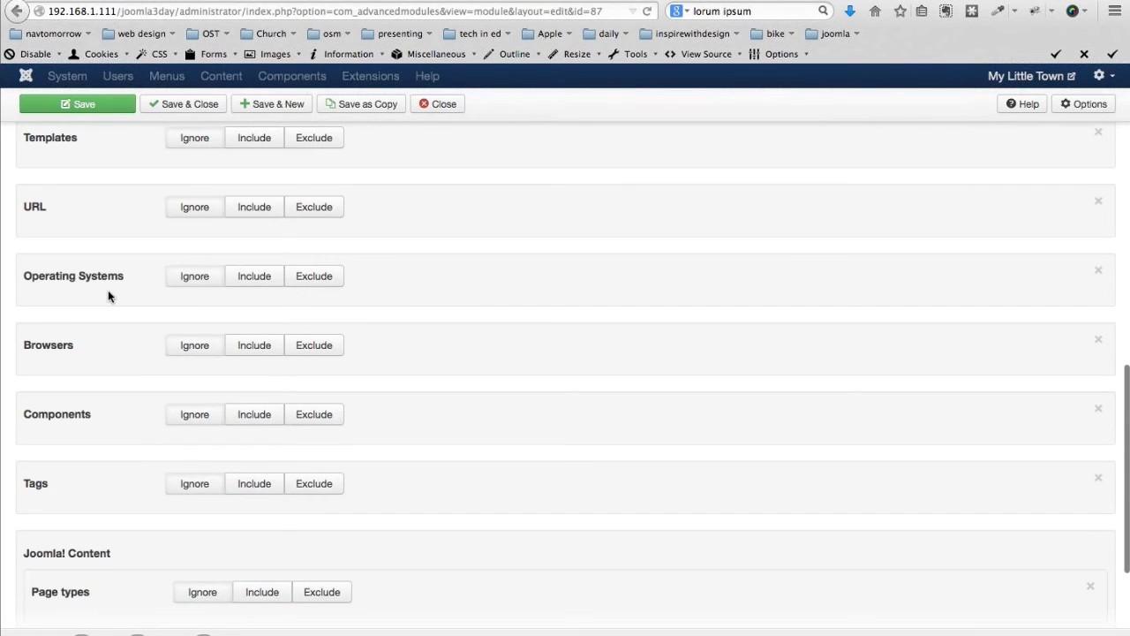
scroll(108, 296, down, 1)
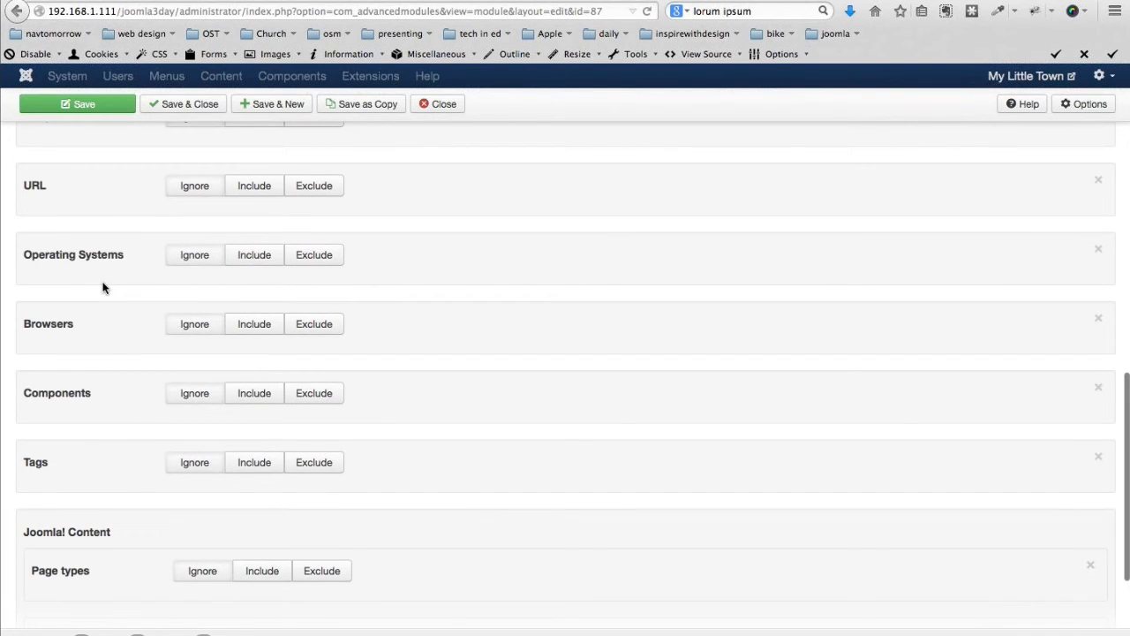
scroll(102, 287, down, 3)
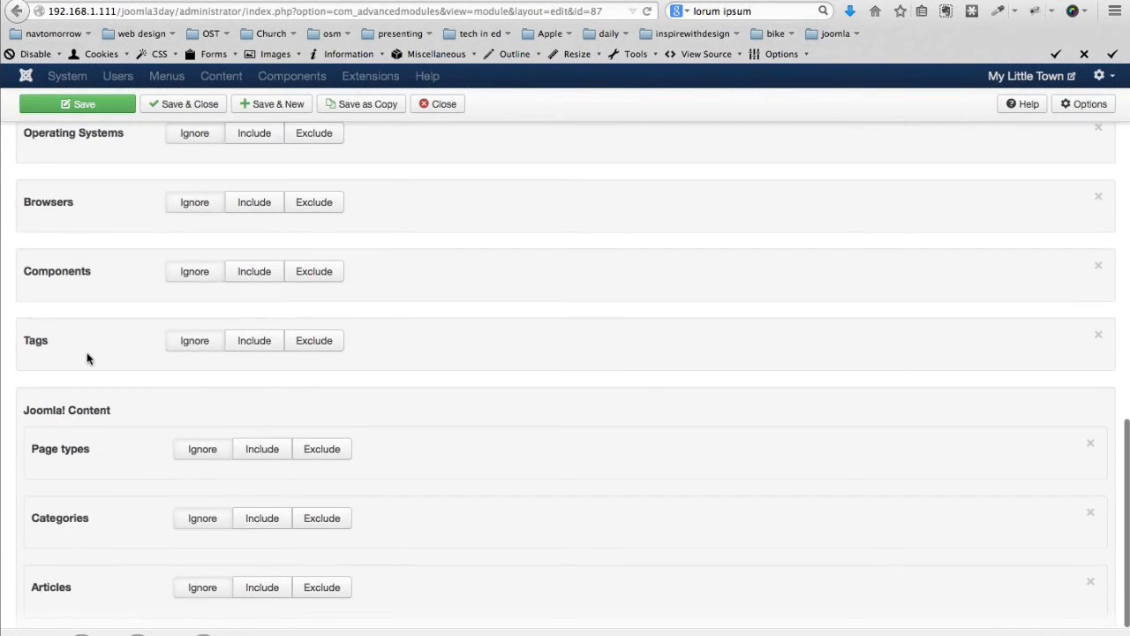
scroll(101, 442, down, 2)
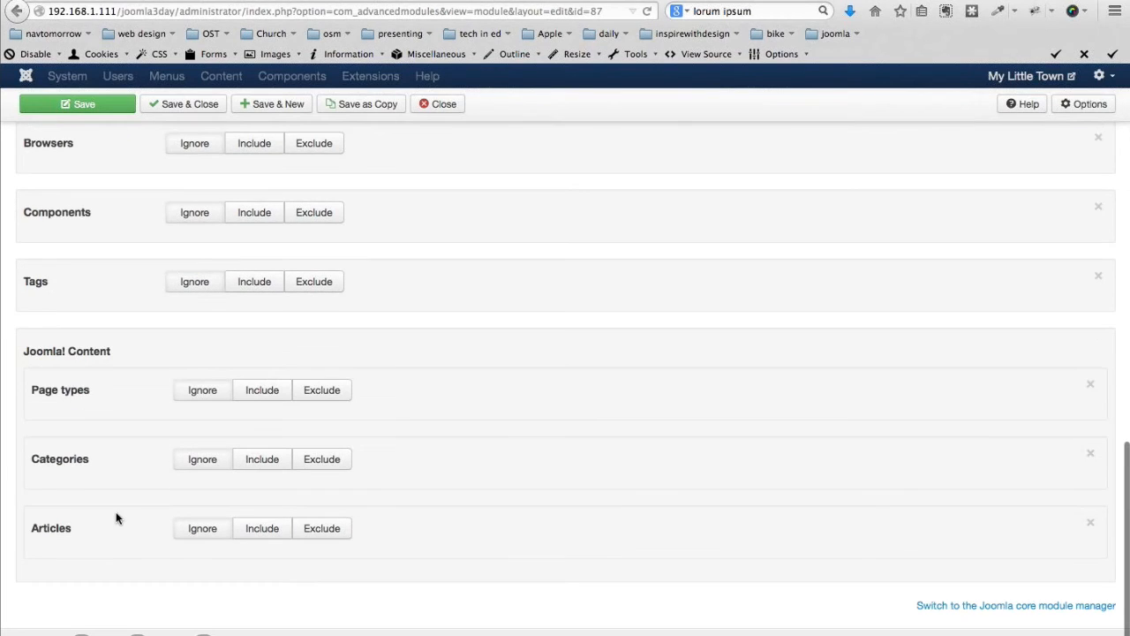
scroll(116, 516, up, 15)
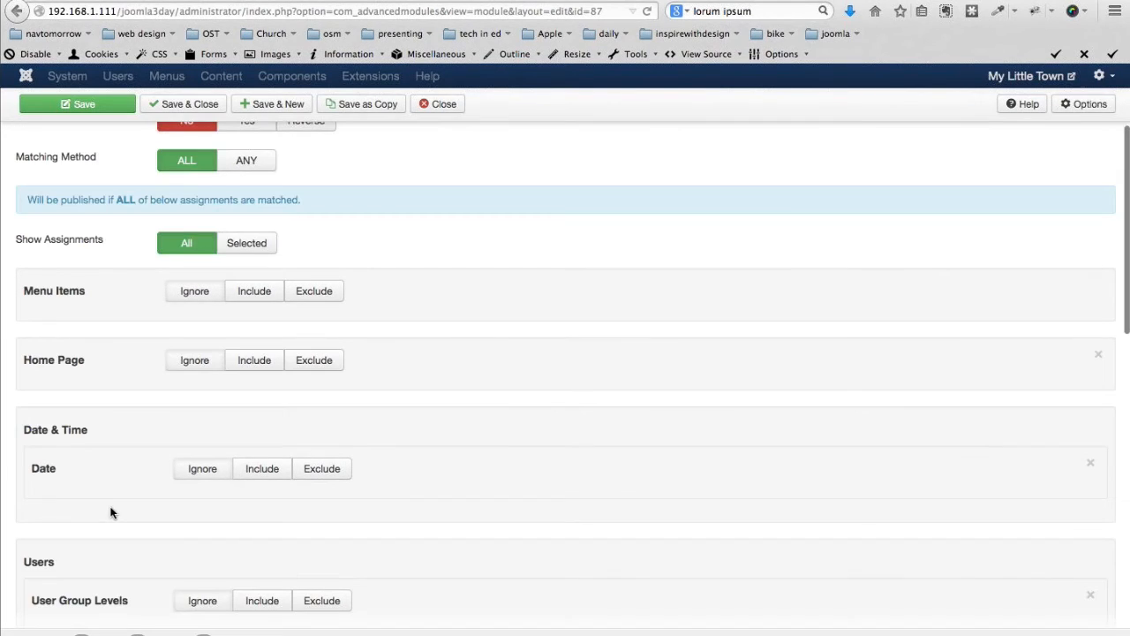
click(313, 290)
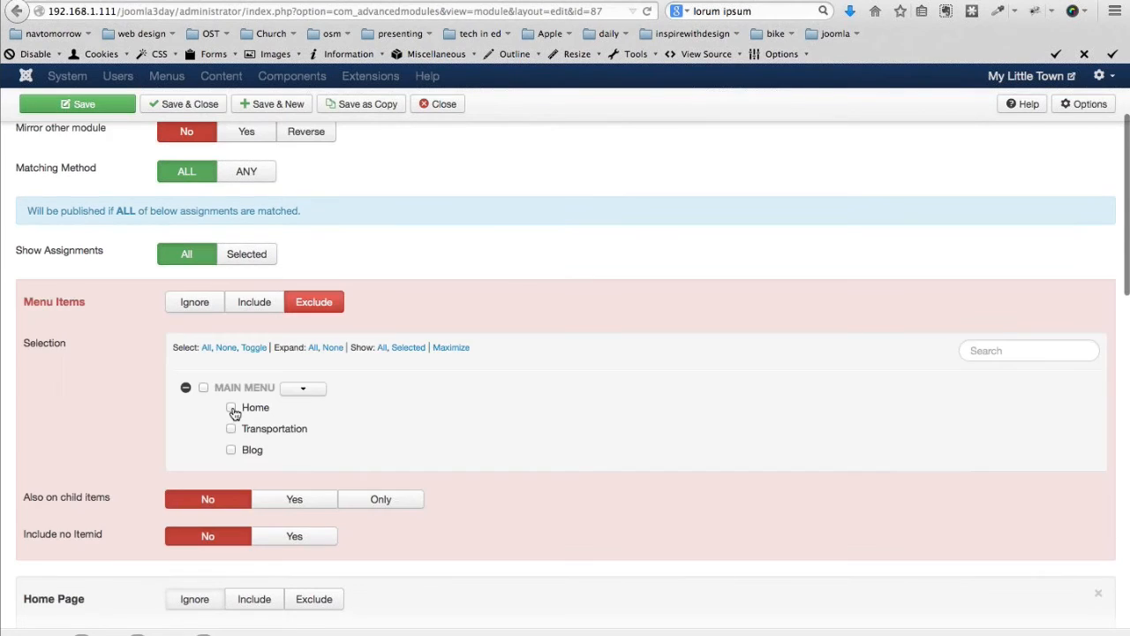
click(231, 409)
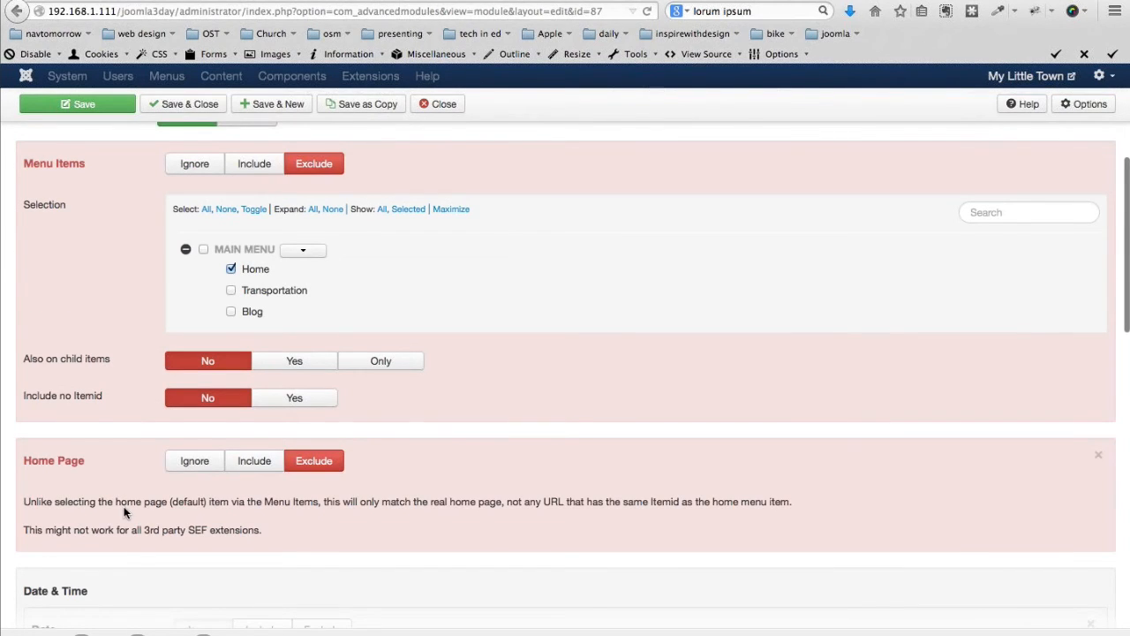
Save and close the OSTimer Module
scroll(77, 461, down, 1)
scroll(76, 461, down, 3)
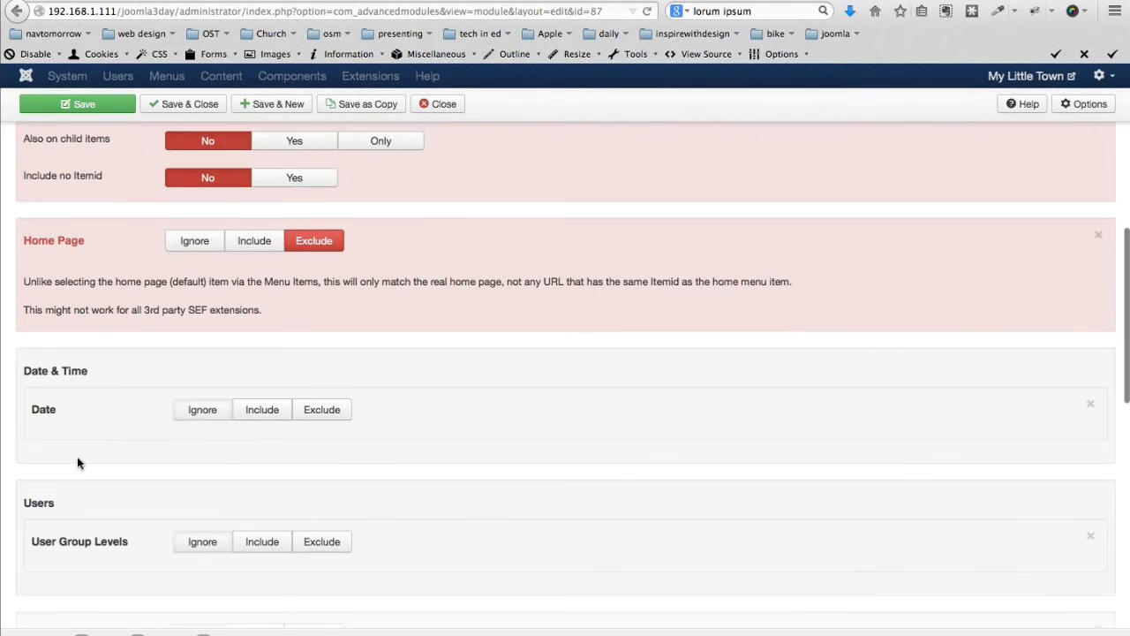
scroll(77, 456, down, 3)
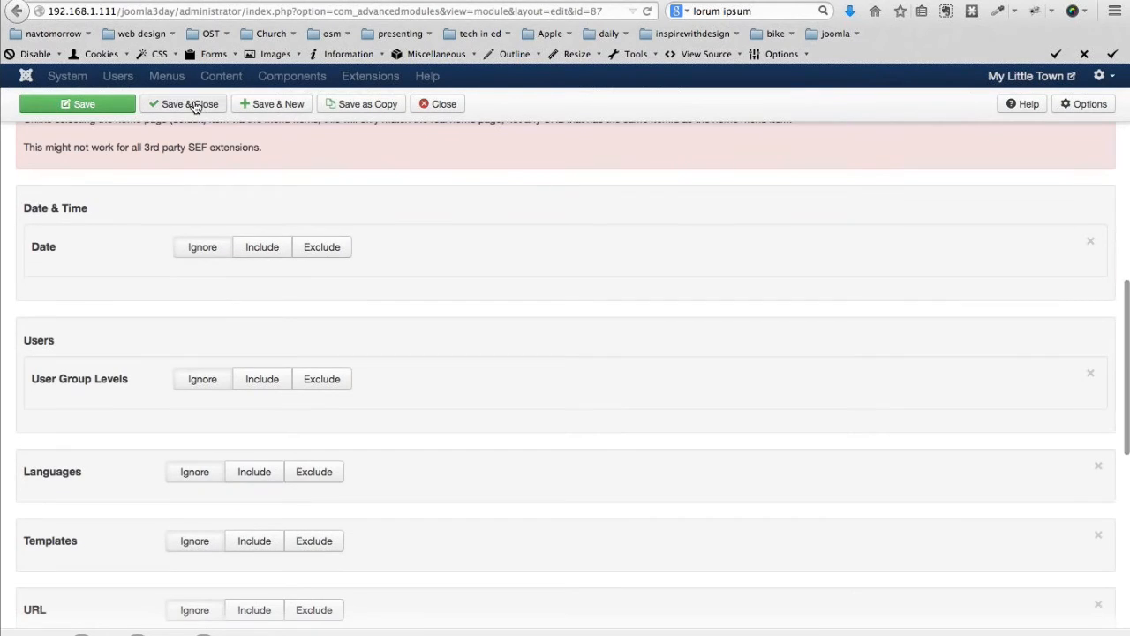
click(190, 104)
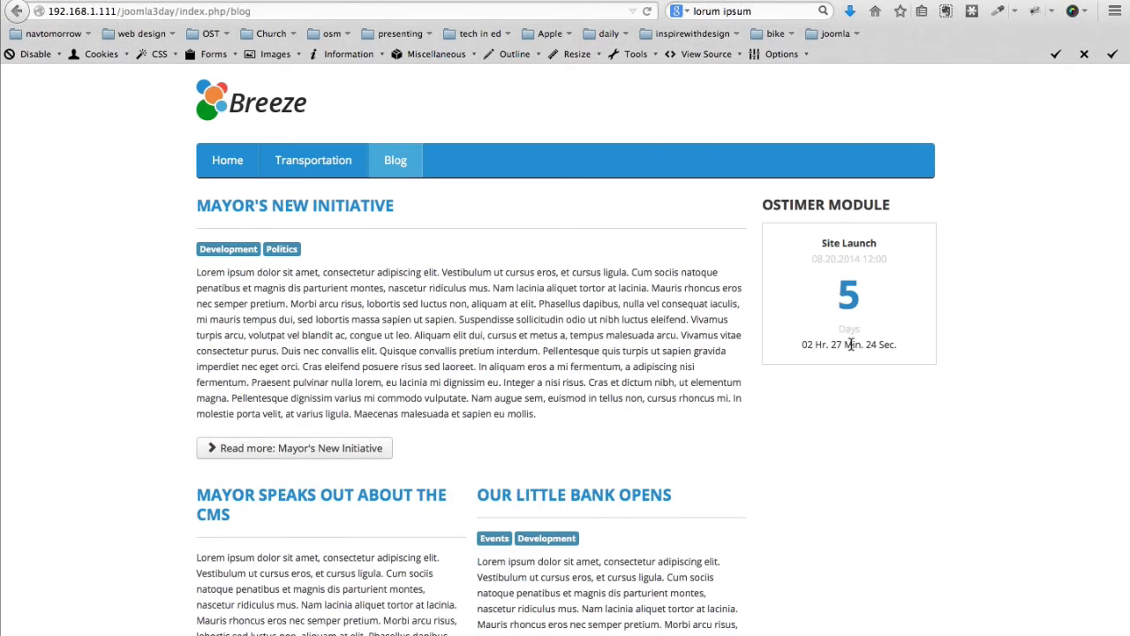
Check the new OSTIMER MODULE heading on the Blog page, then go back to the module manager
drag(762, 205, 894, 212)
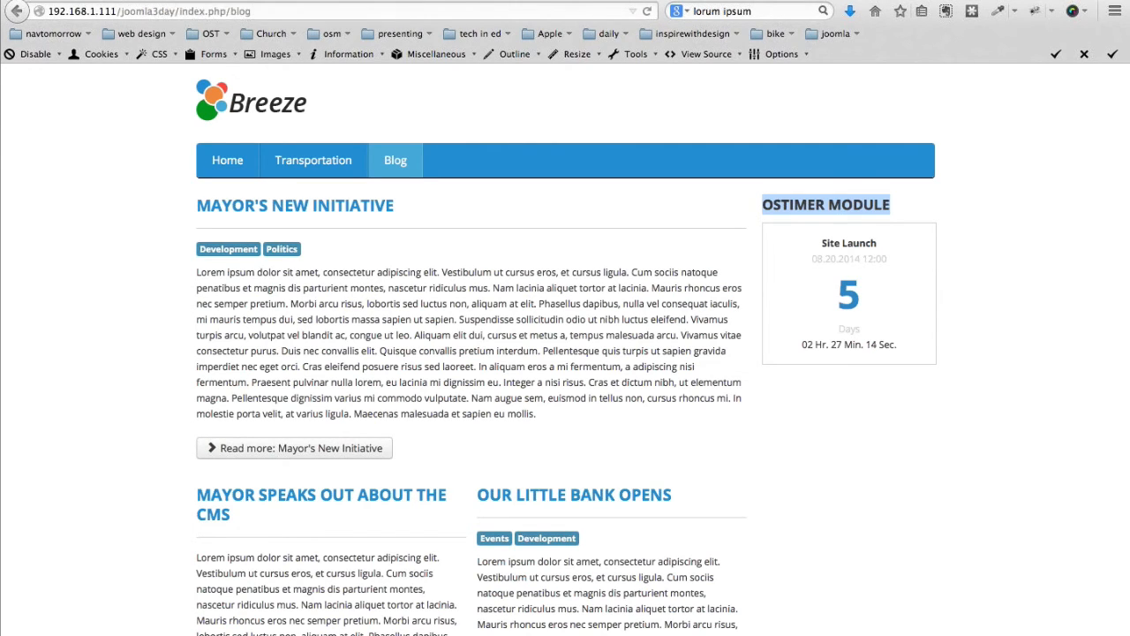
click(168, 2)
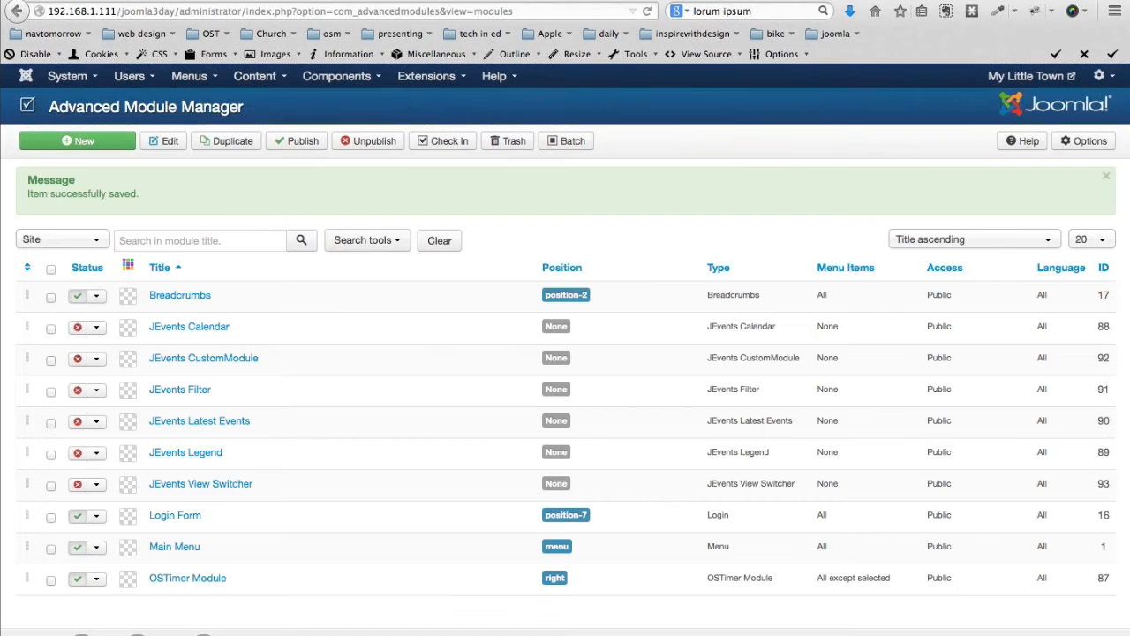
Enable the Simple Image Gallery (by JoomlaWorks) plugin in the Plugin Manager
click(433, 78)
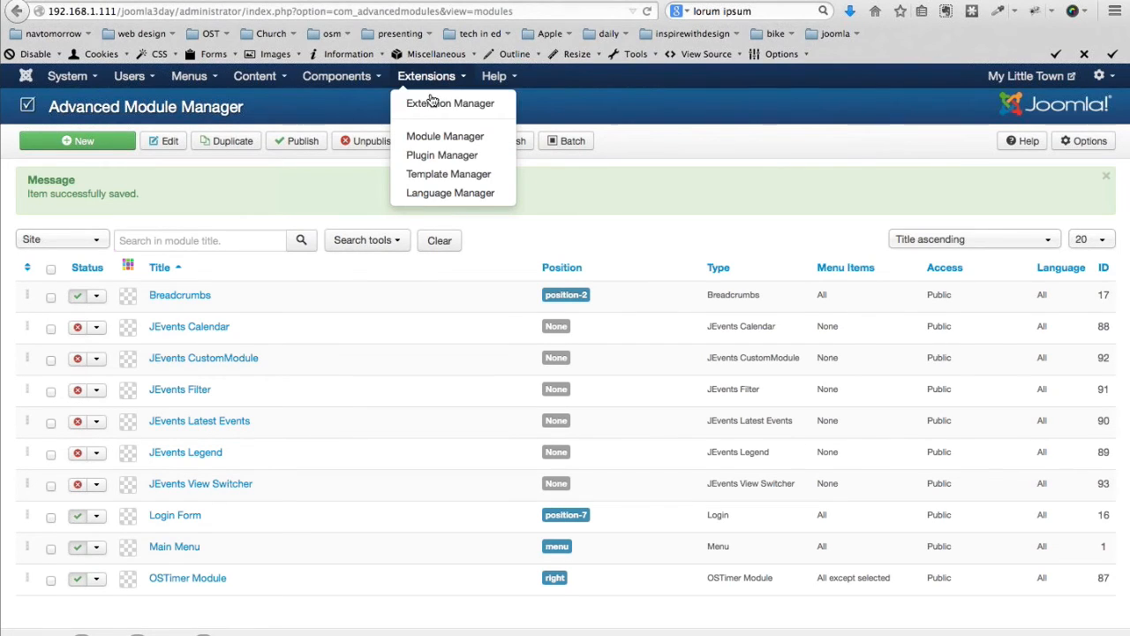
click(424, 154)
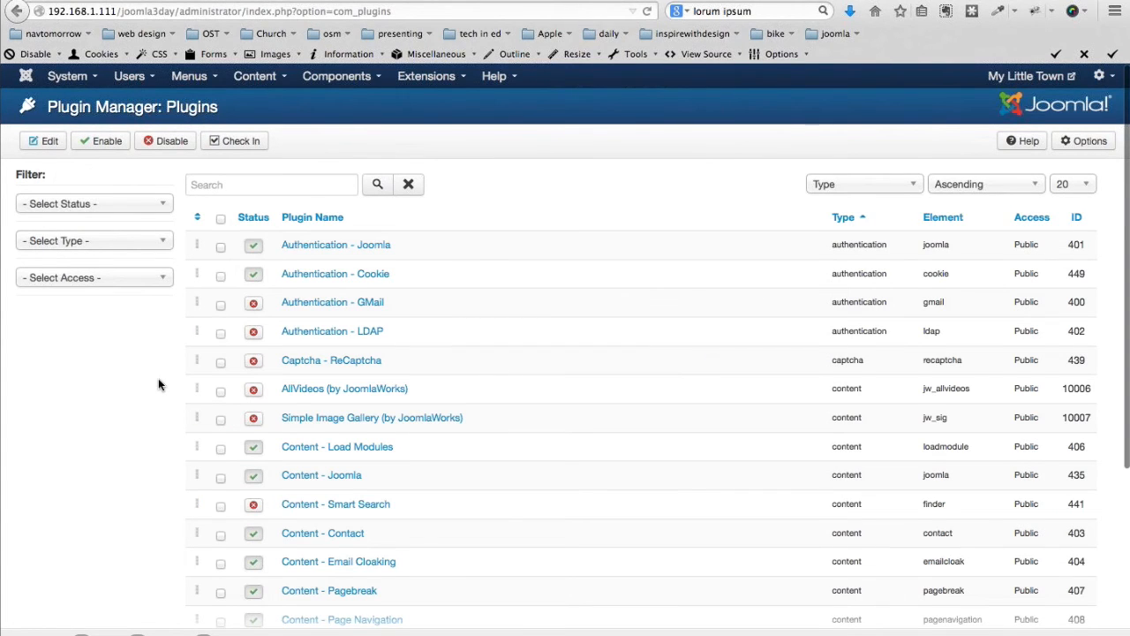
scroll(159, 382, down, 1)
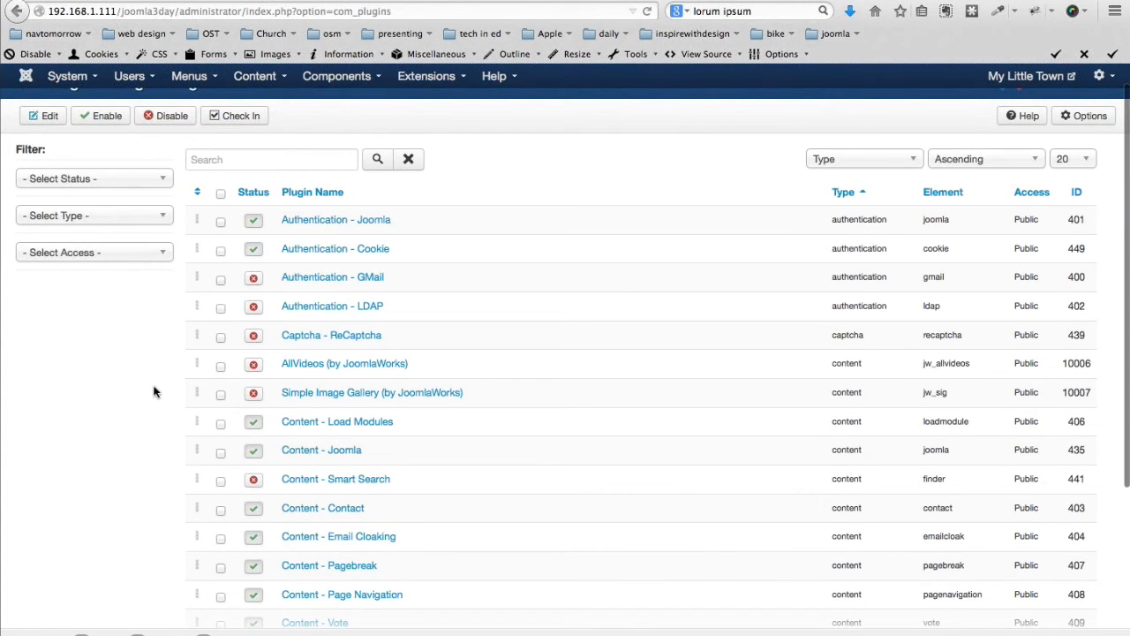
scroll(150, 375, down, 5)
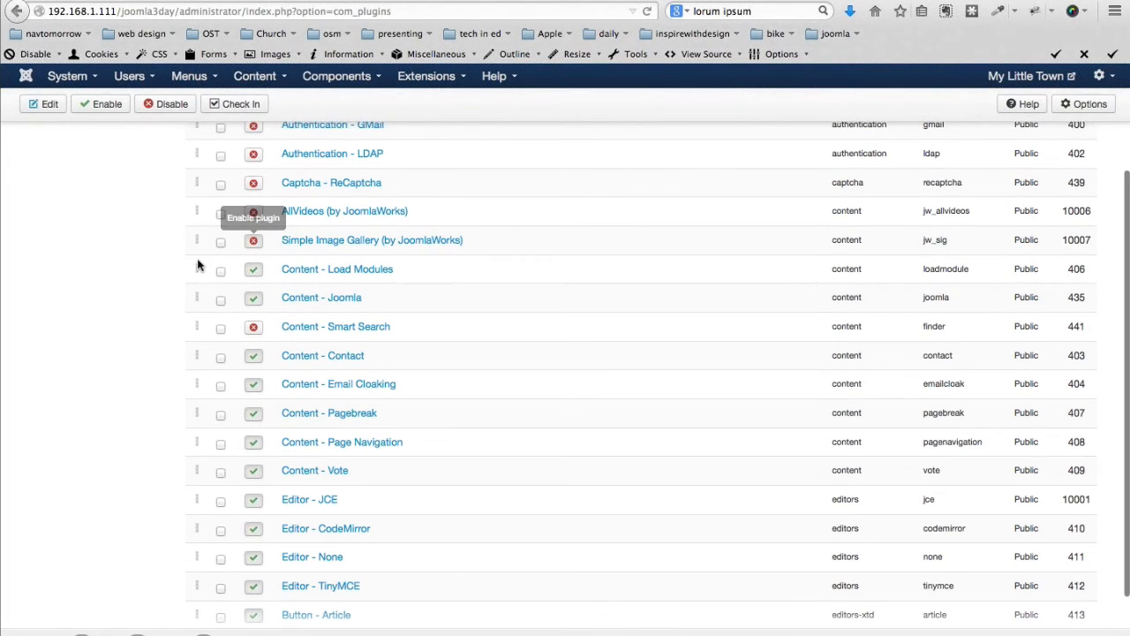
click(253, 240)
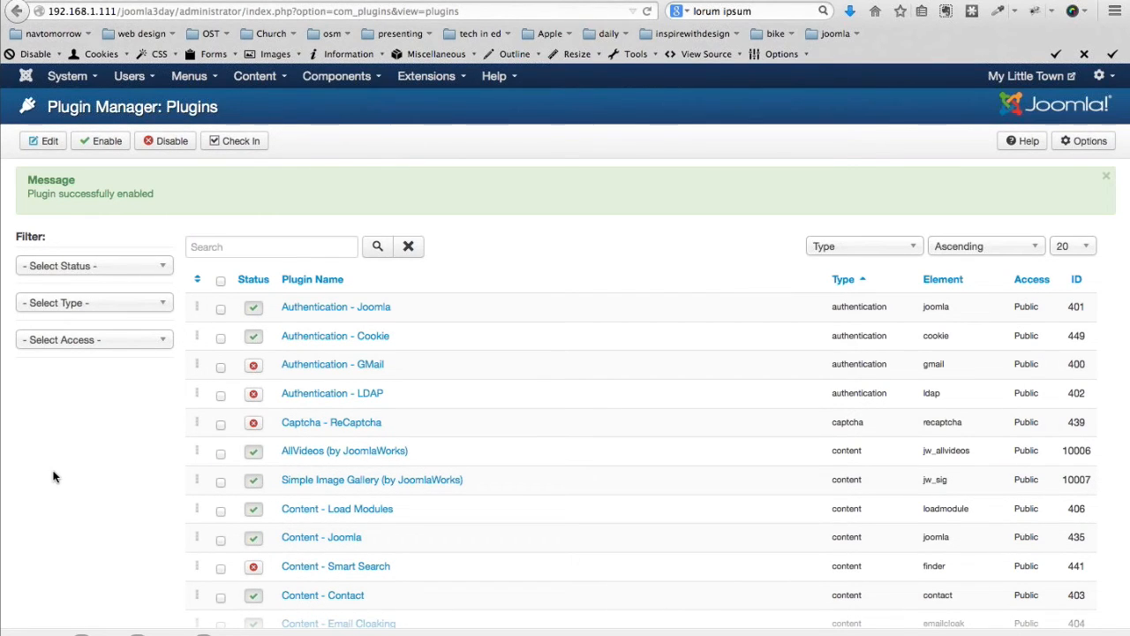
scroll(53, 477, down, 1)
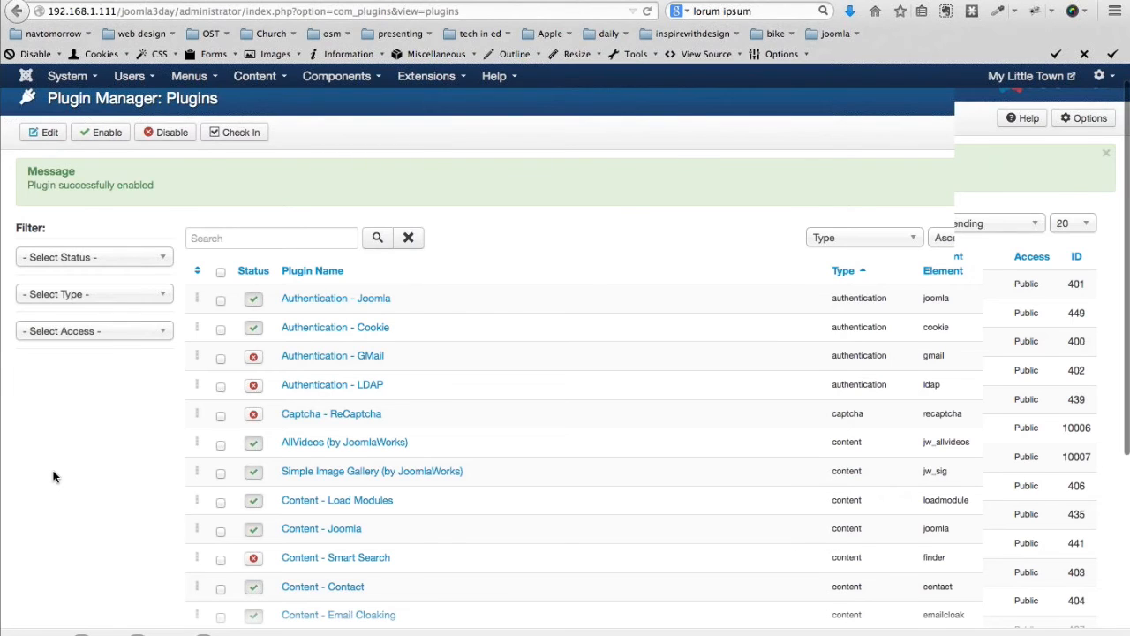
scroll(53, 477, down, 3)
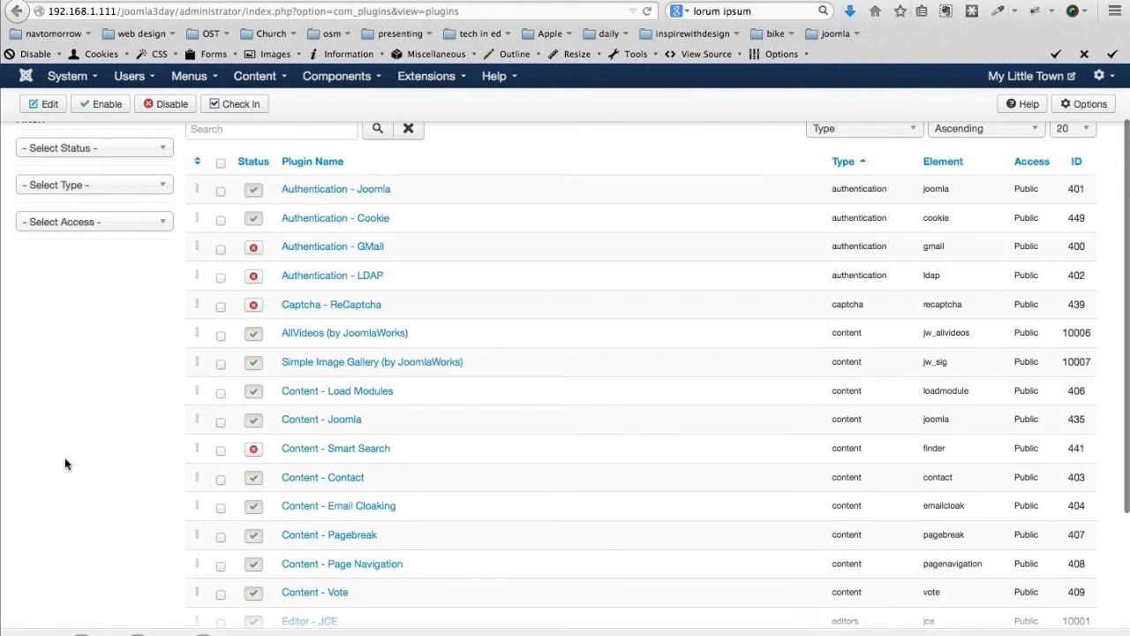
scroll(275, 358, up, 1)
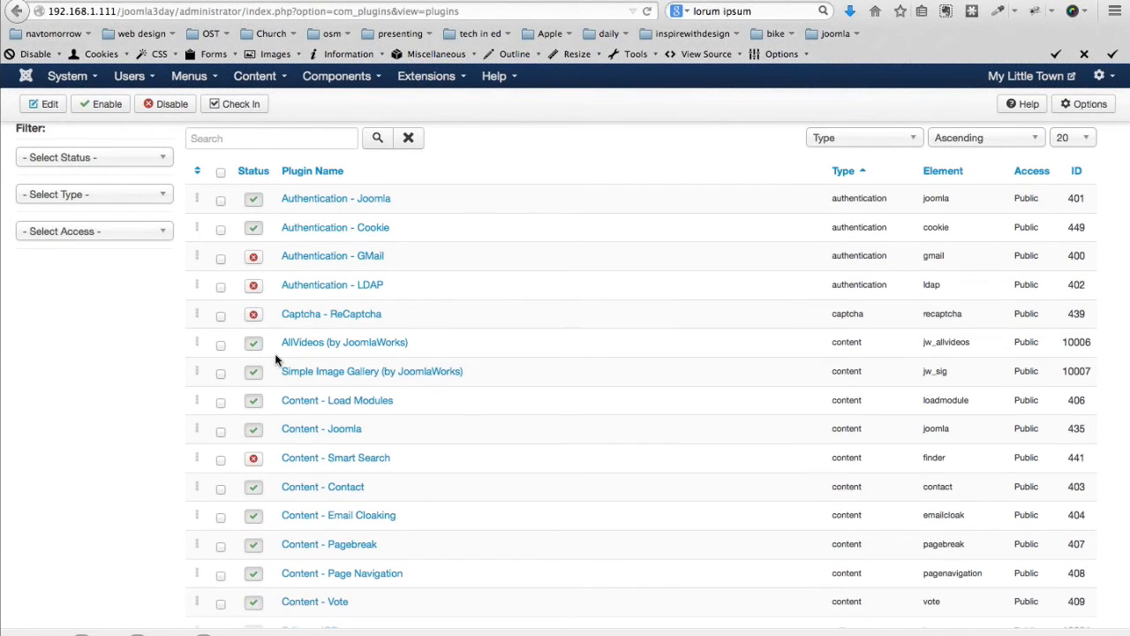
scroll(275, 358, up, 1)
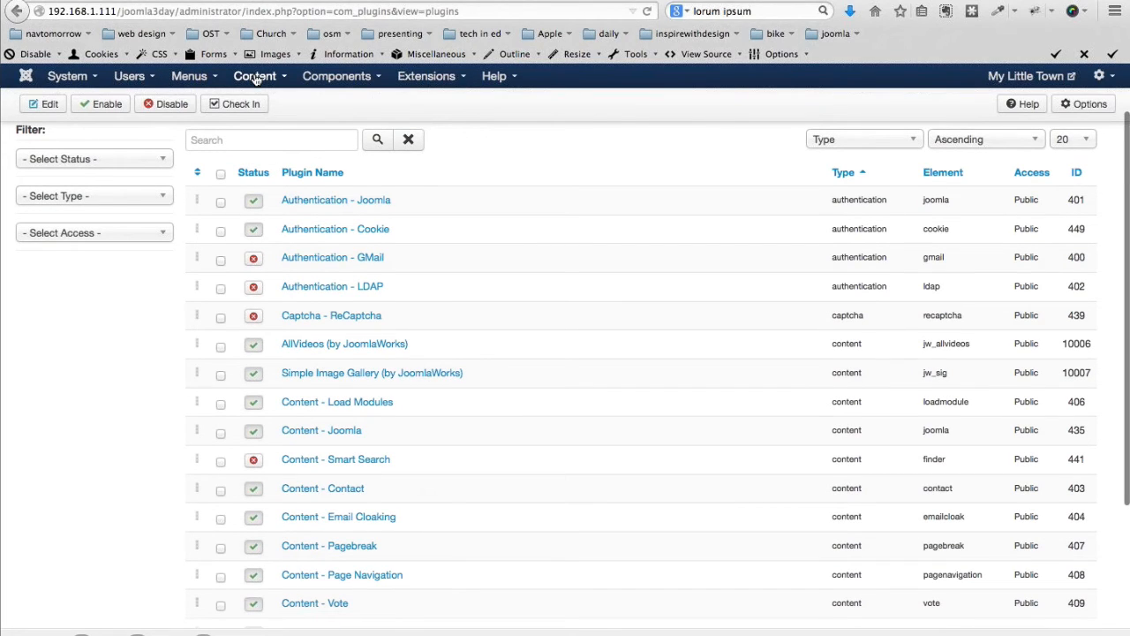
Create a new article titled 'Town Pictures'
click(256, 78)
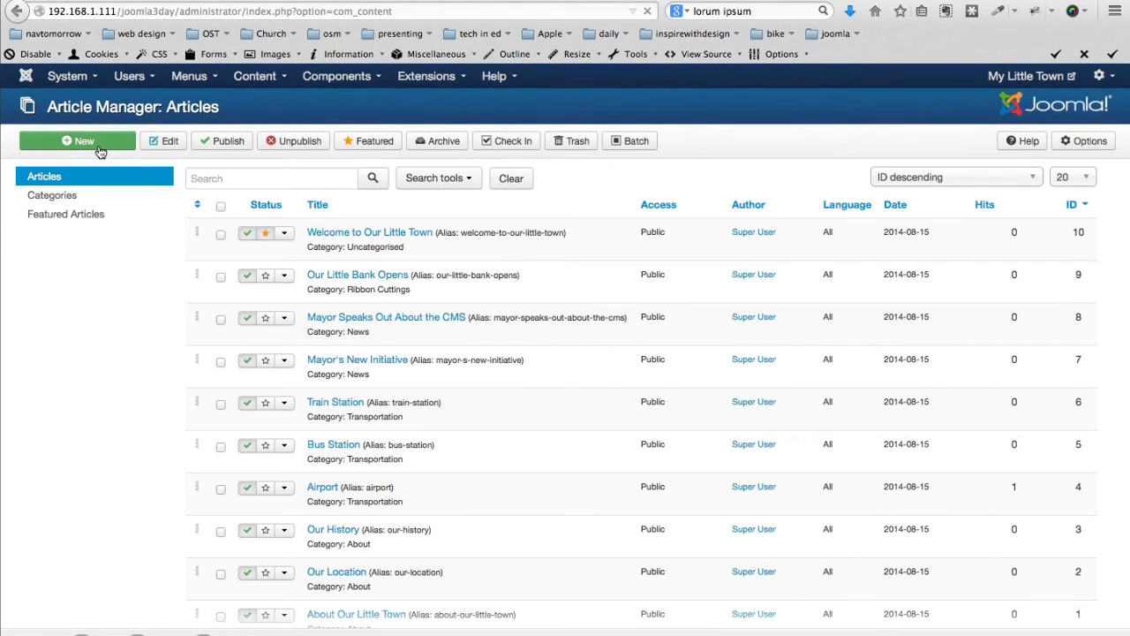
click(100, 152)
click(202, 182)
text(Town Pictures)
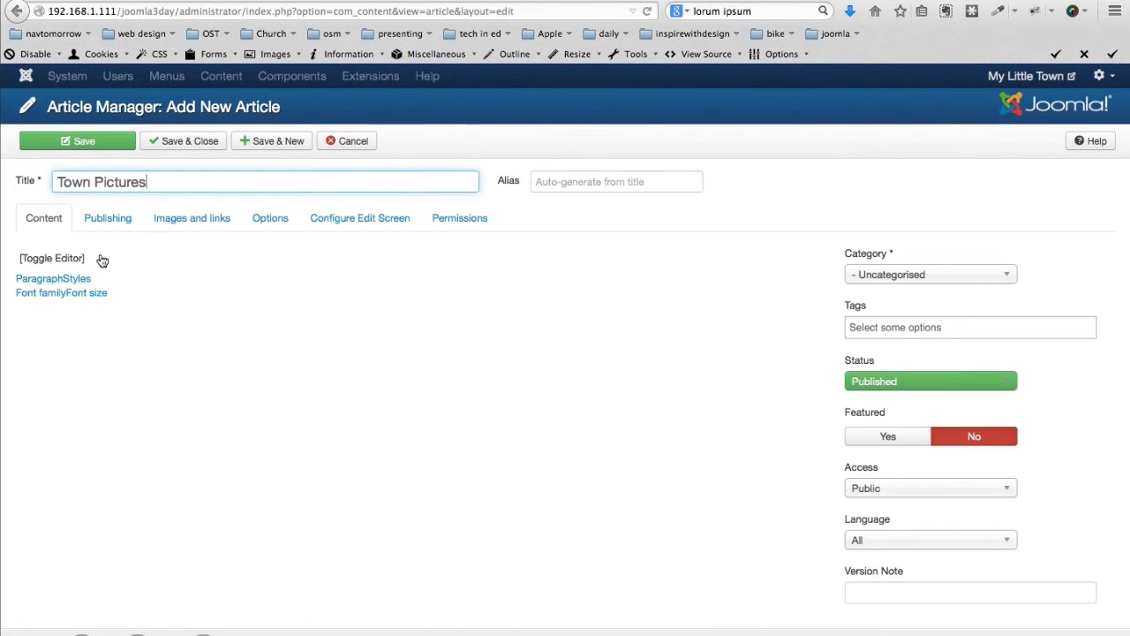
Put {gallery}sampledata/parks/animals{/gallery} in the plain-text body and save the article
click(51, 258)
click(51, 285)
text({gallery}sampledata/parks/animals{/gallery})
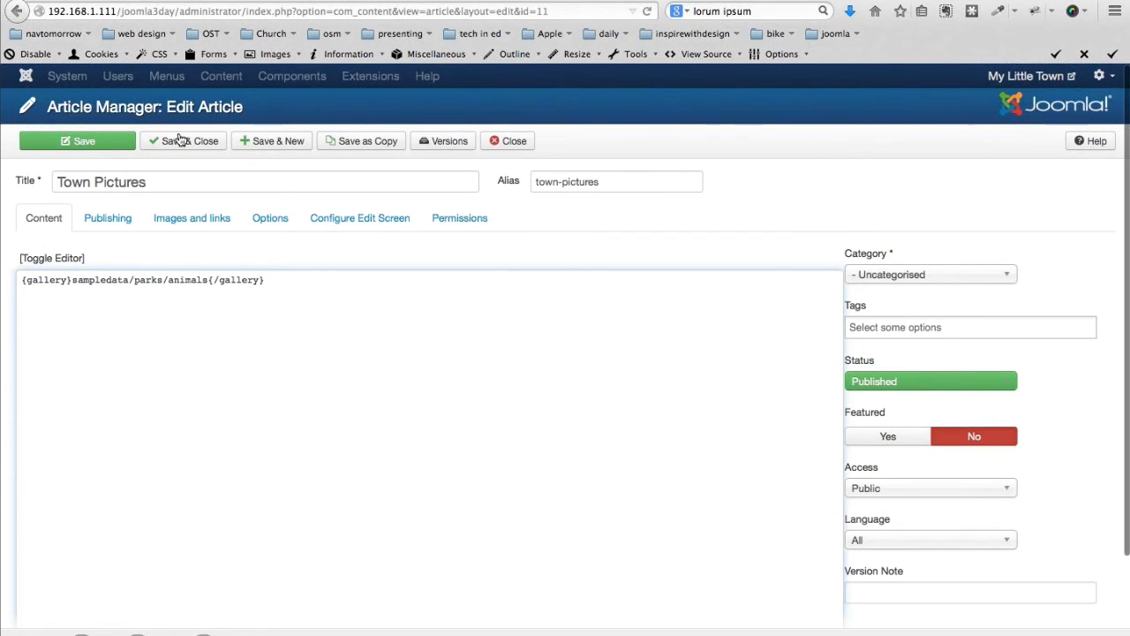
click(180, 140)
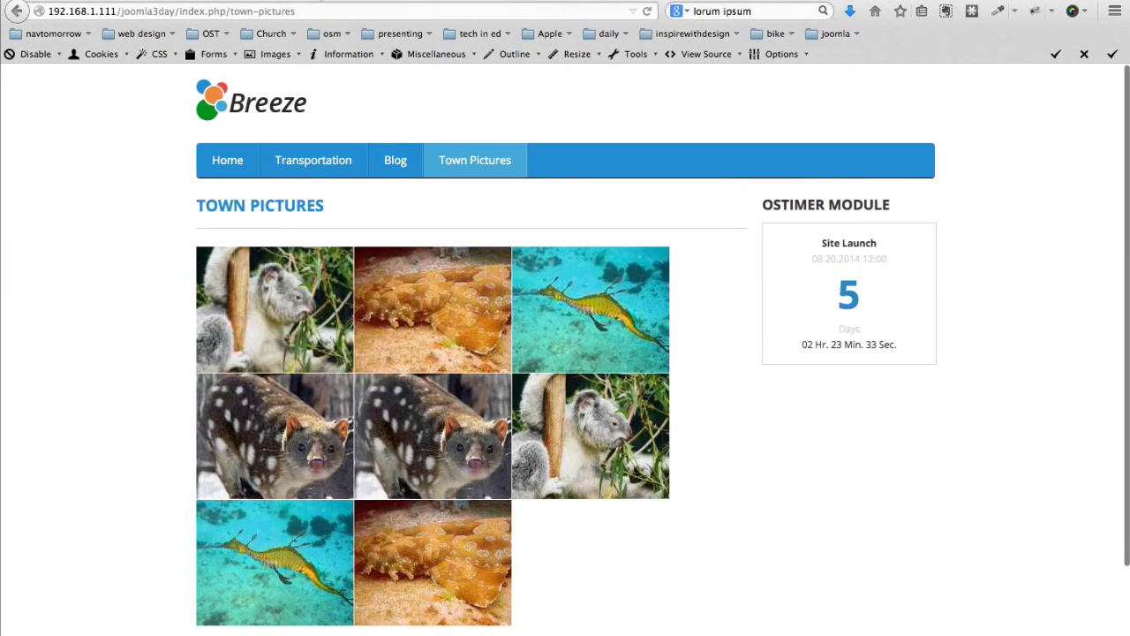
Enlarge the wobbegong photo, advance to the next image, close the lightbox, and return to the article list
click(430, 560)
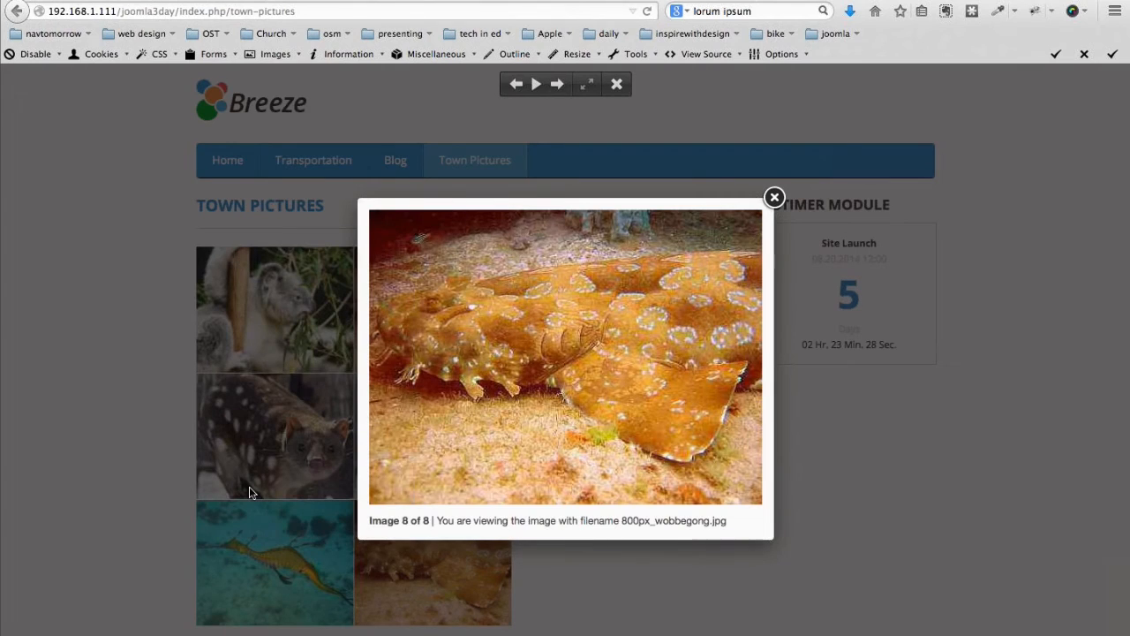
click(741, 357)
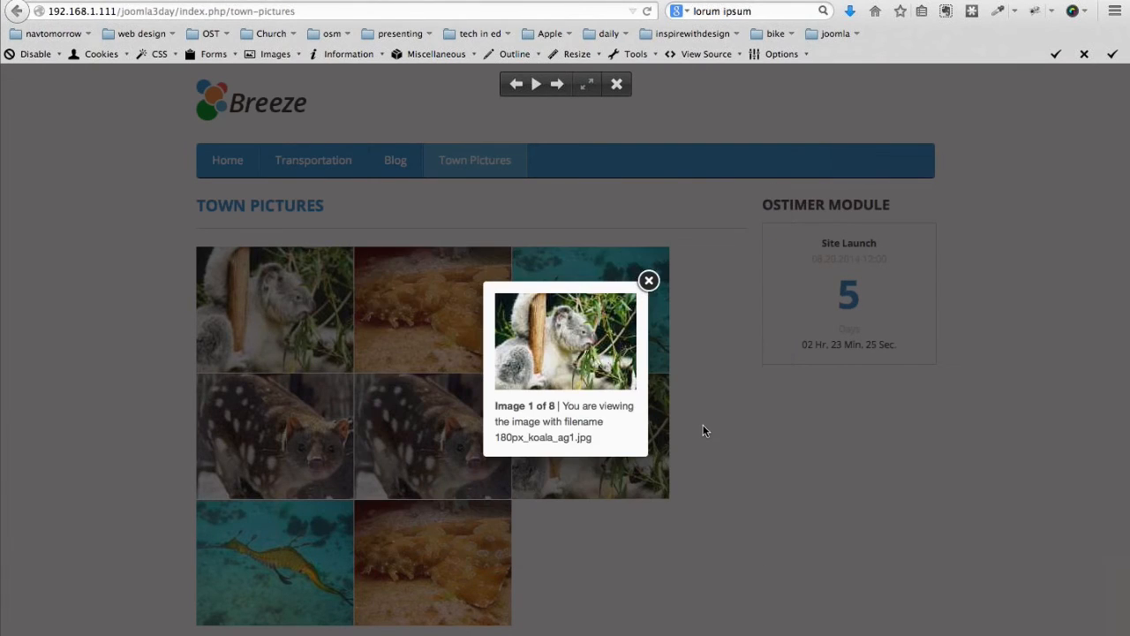
click(704, 430)
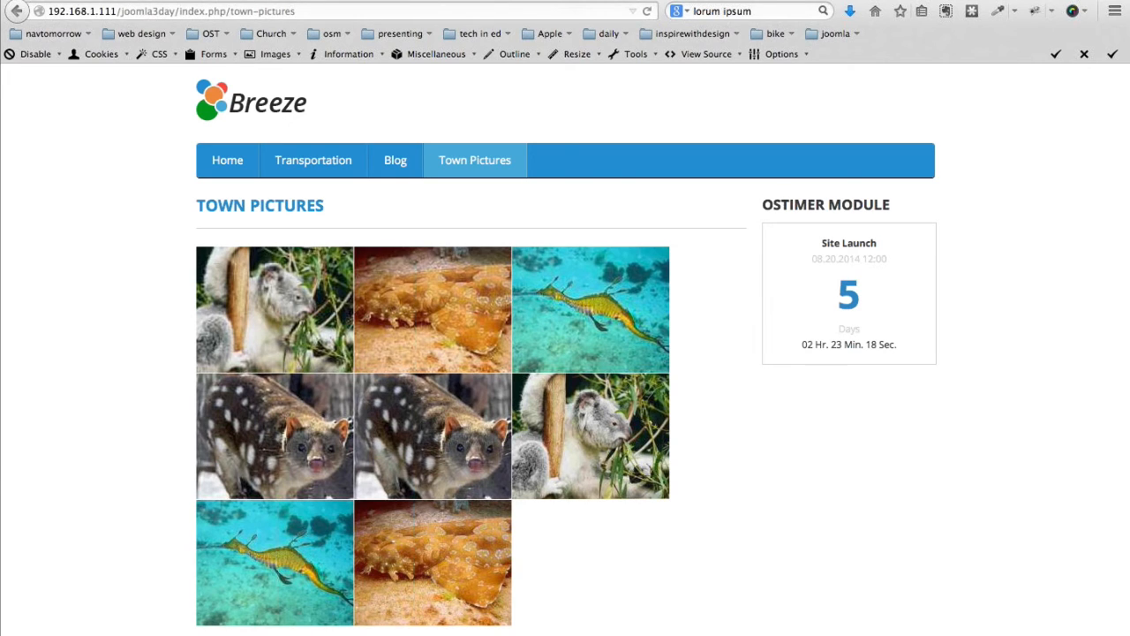
click(212, 1)
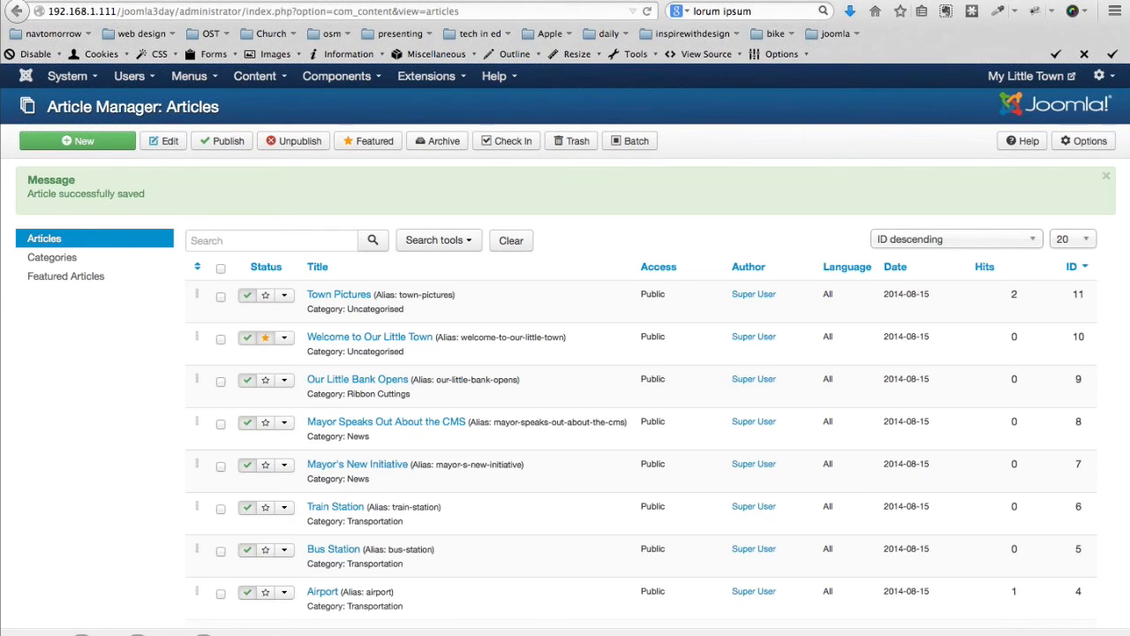
Reopen the Plugin Manager, then start a new browser tab with 'y' typed for youtube.com
click(436, 69)
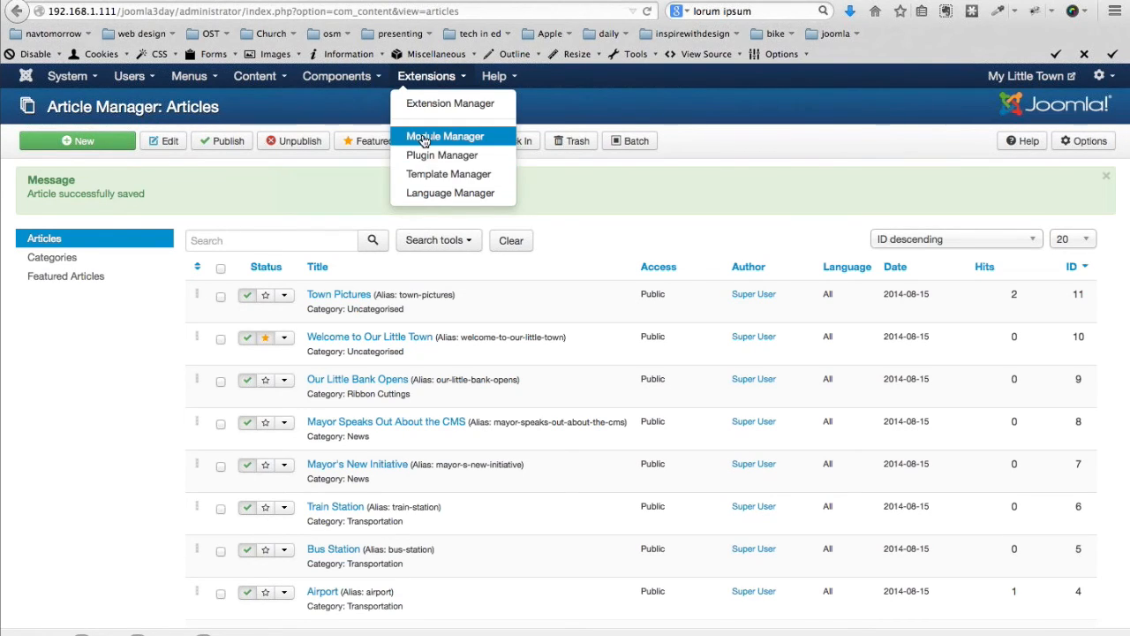
click(427, 156)
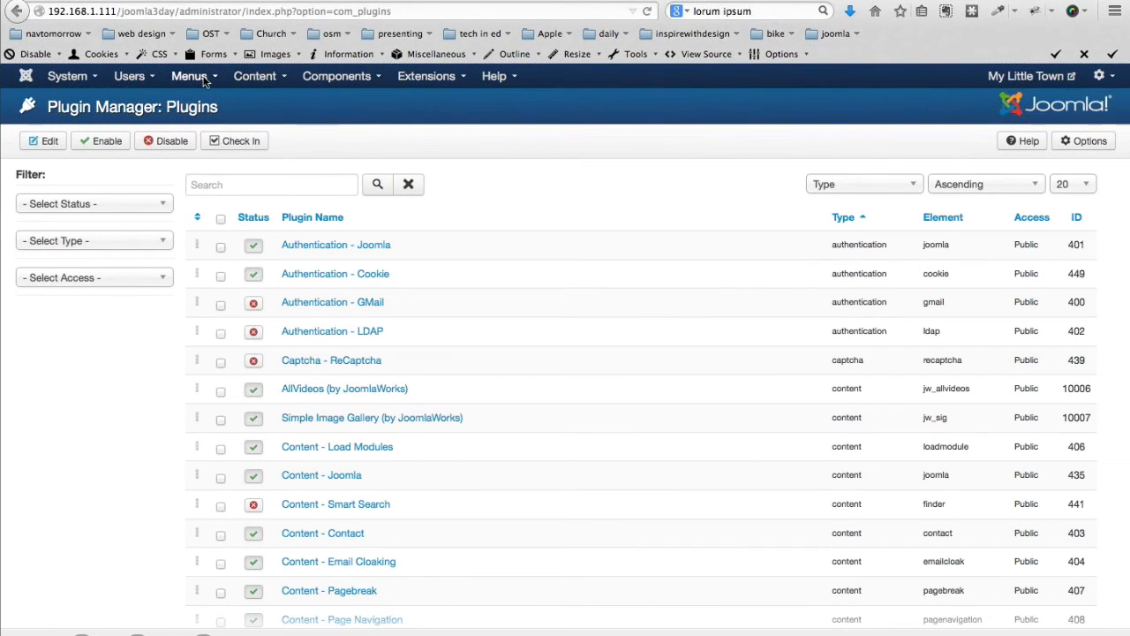
key(super+t)
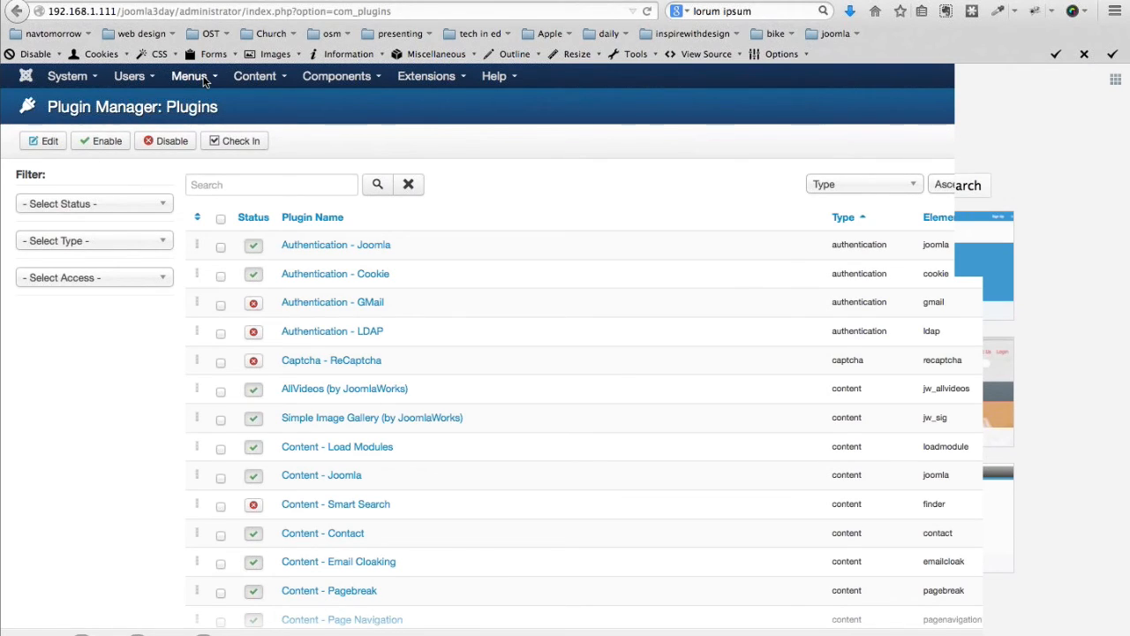
key(ctrl+t)
text(youtube.com/)
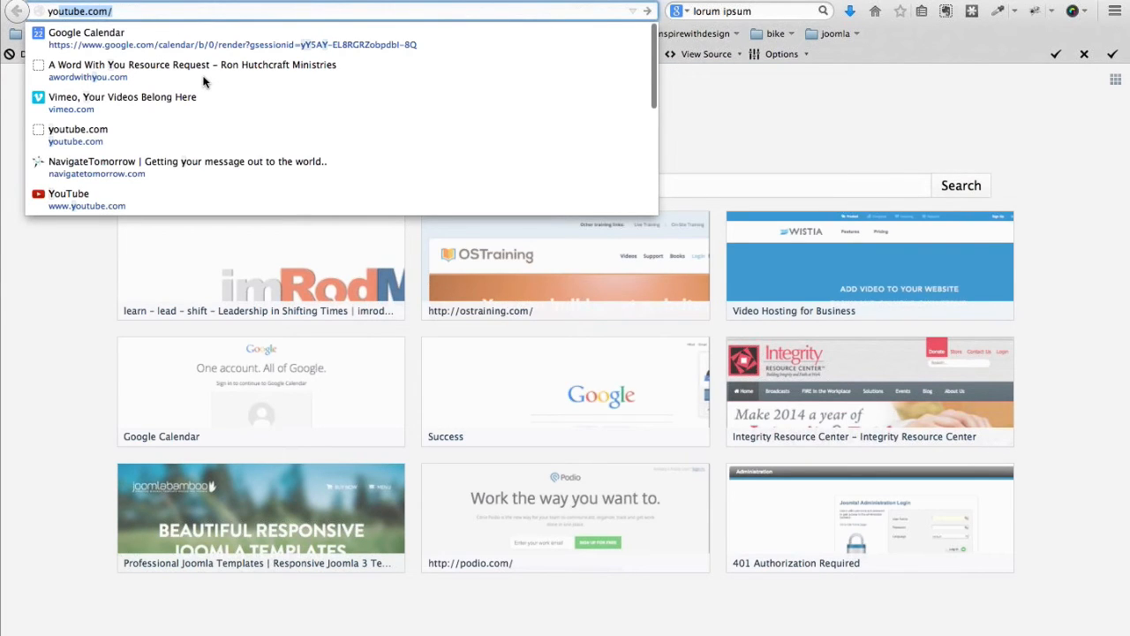
Load youtube.com and select the video ID in the watch page's address
key(Return)
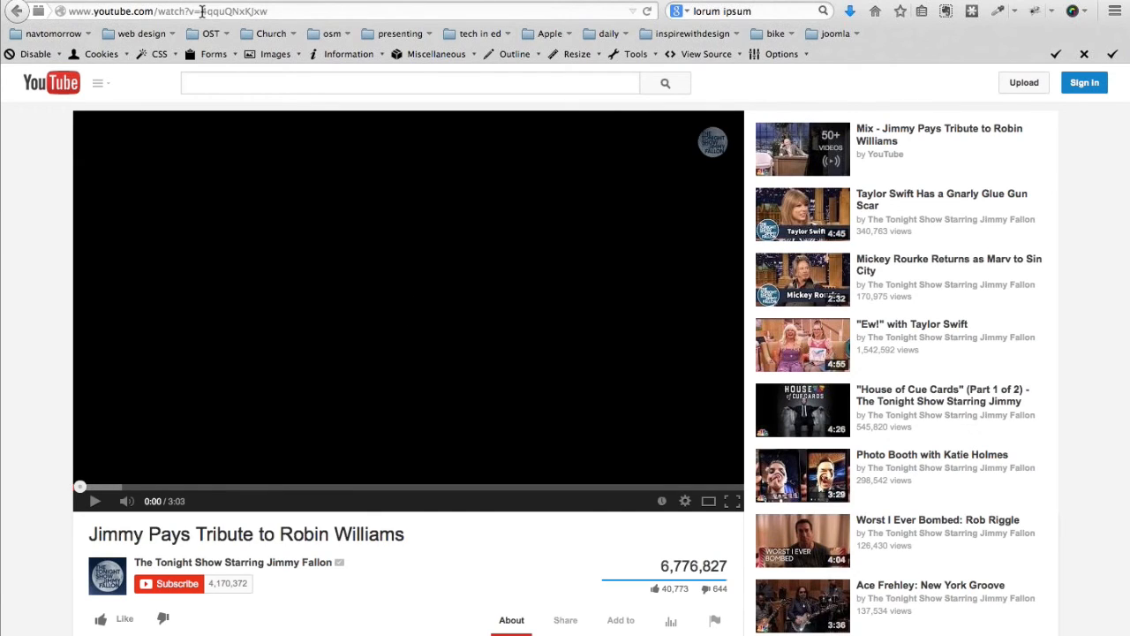
drag(201, 12, 300, 11)
key(super+c)
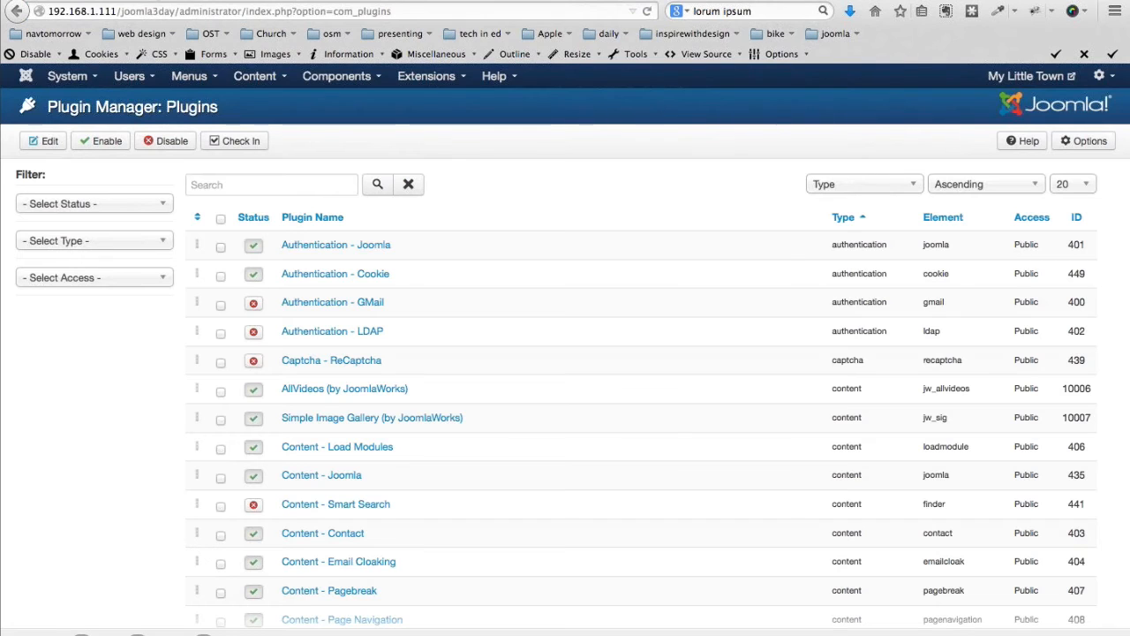
Create a new article titled 'Video Sample' with body {youtube}4qquQNxKJxw{/youtube}
click(254, 76)
mouse_move(291, 103)
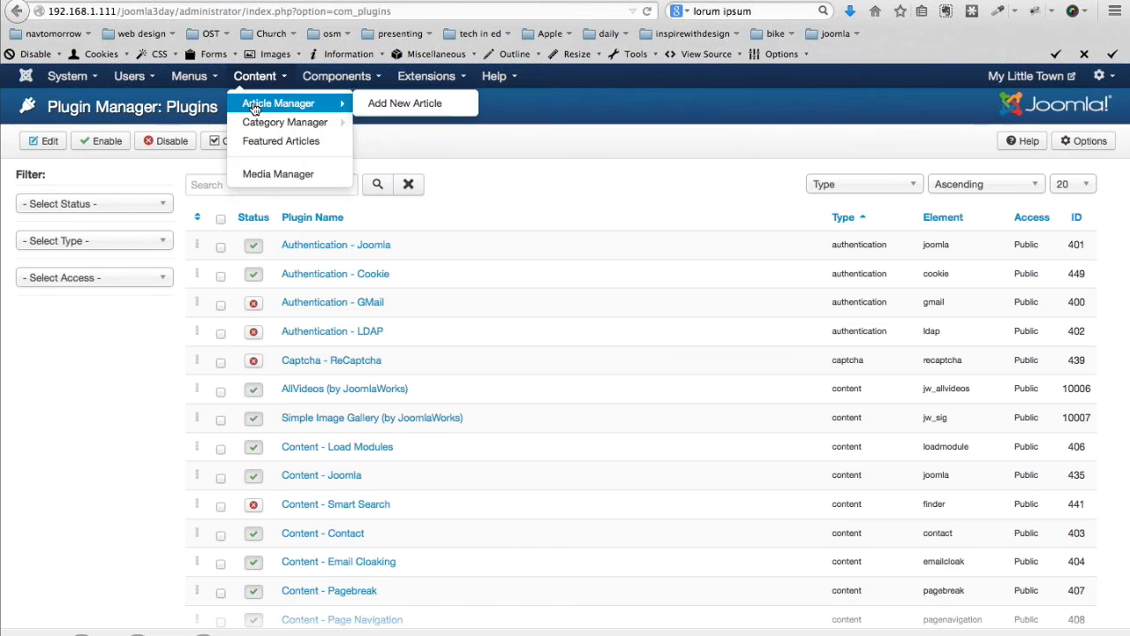
click(400, 104)
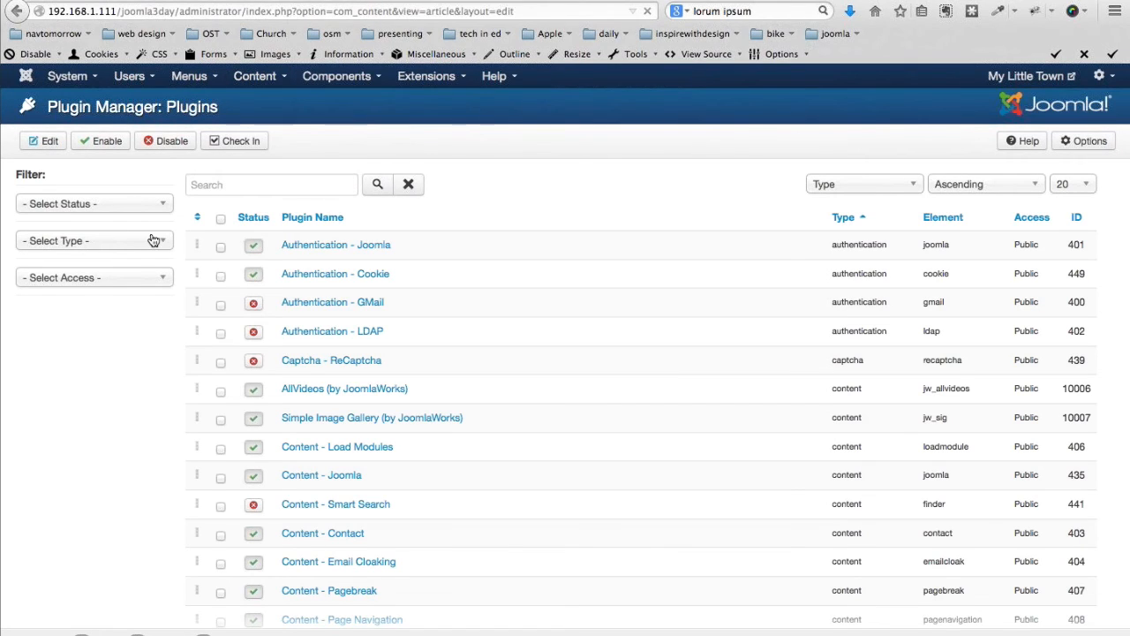
click(142, 182)
text(Vi)
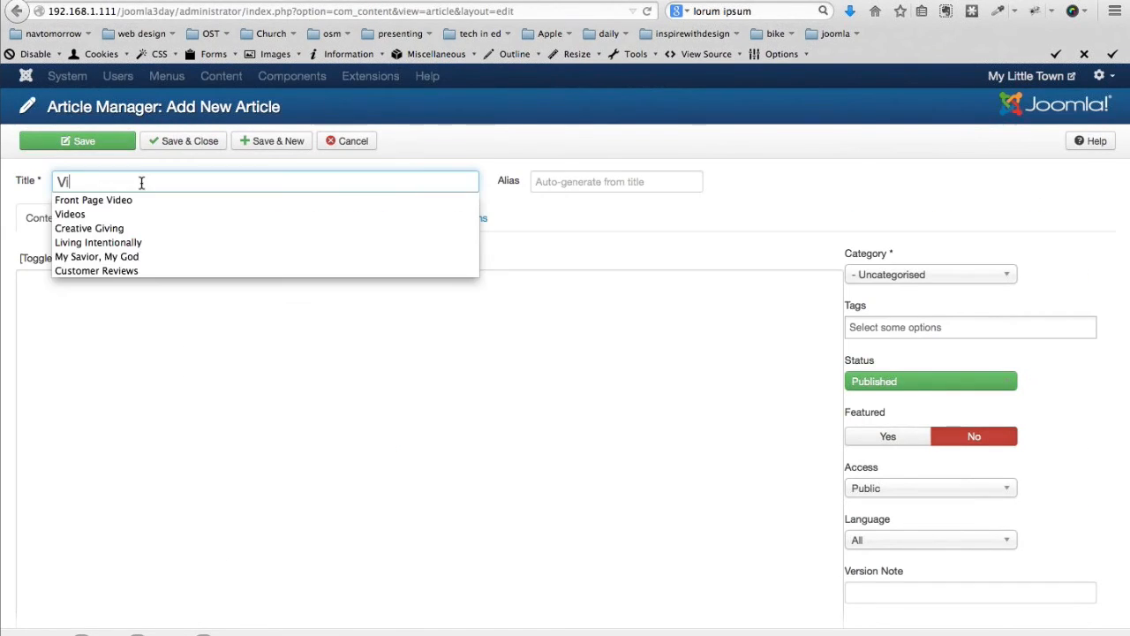
text(deo Sample)
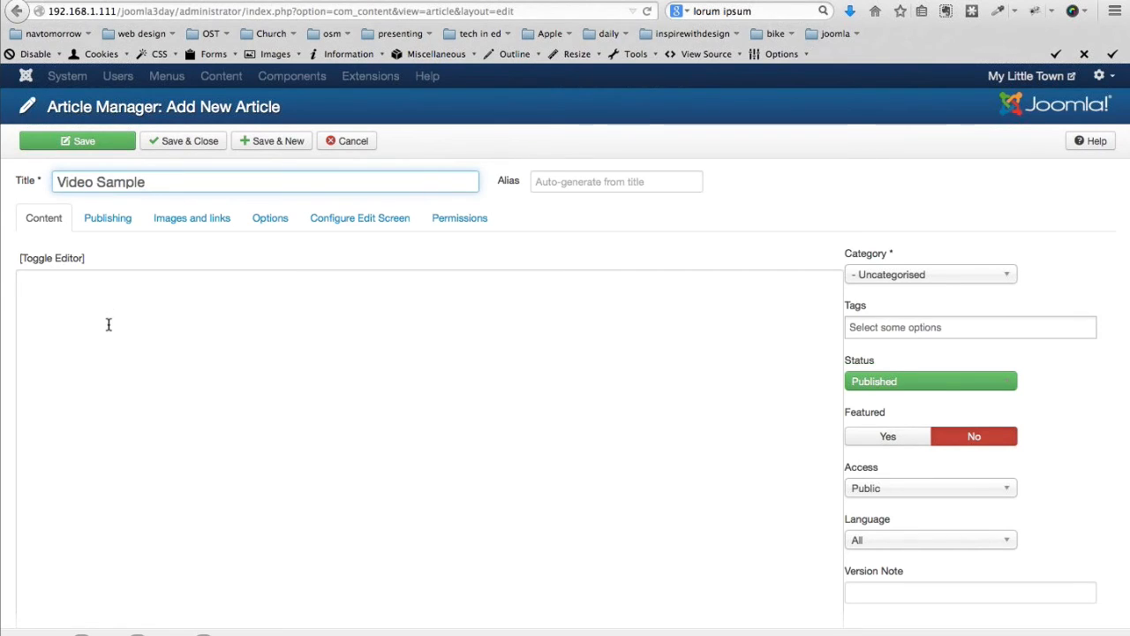
click(109, 324)
text({youtub)
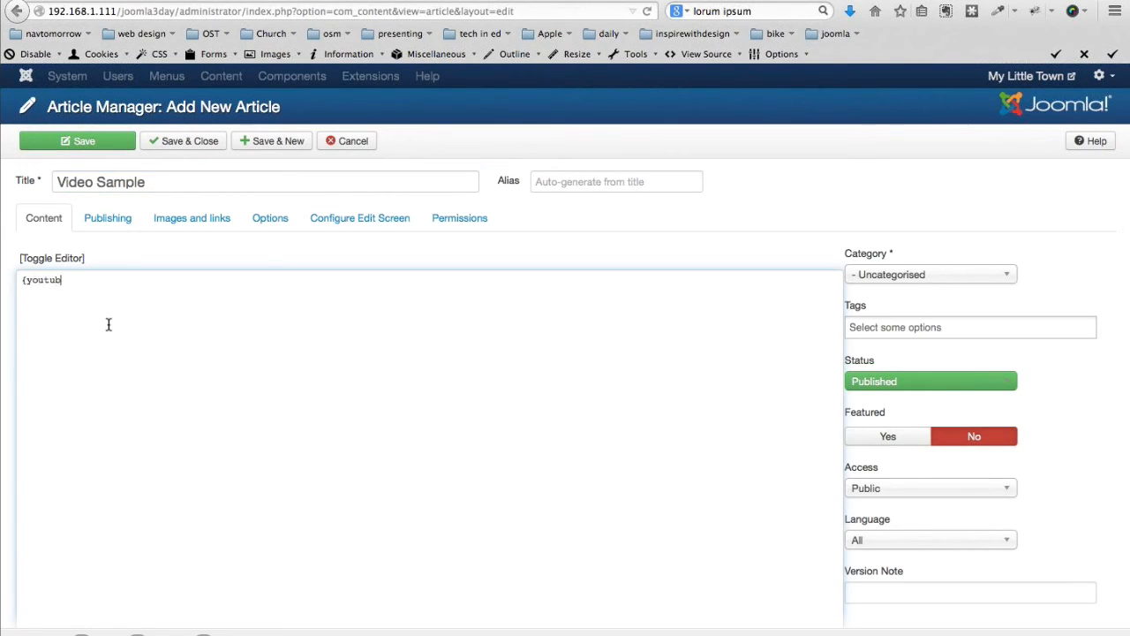
text(e})
key(super+v)
text({/youtube)
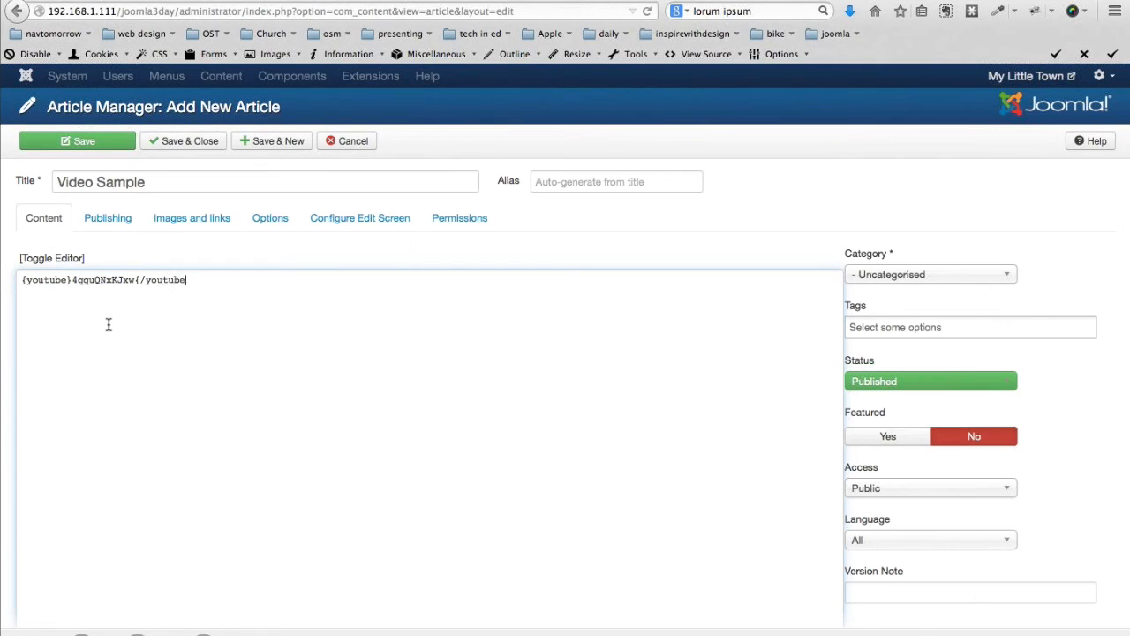
text(})
File the Video Sample article under the News category and save it
click(898, 275)
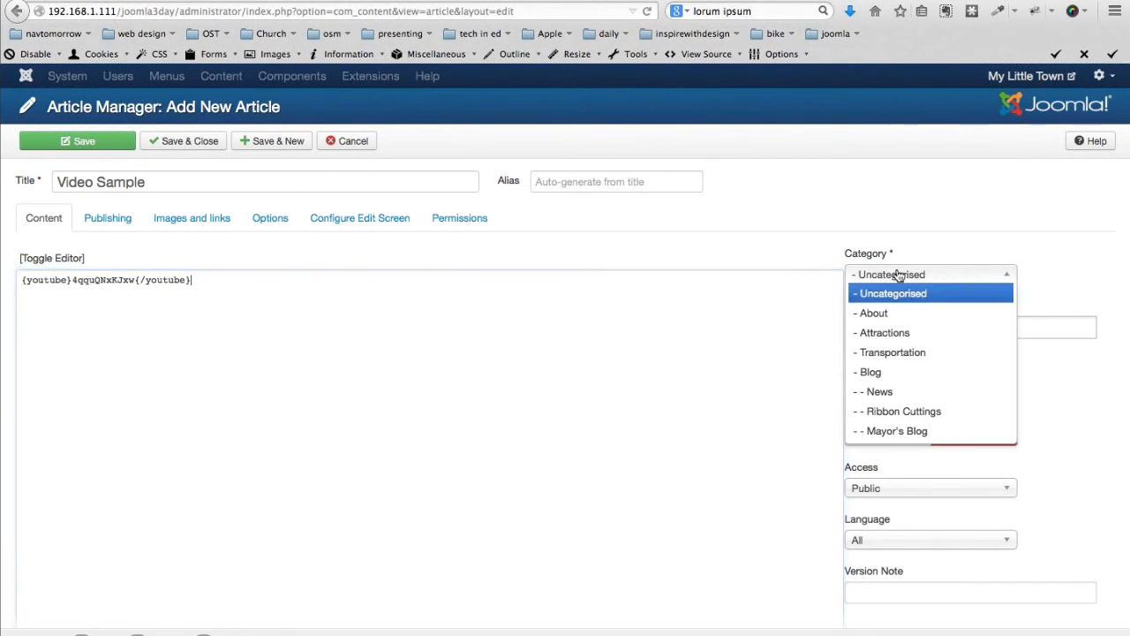
click(896, 395)
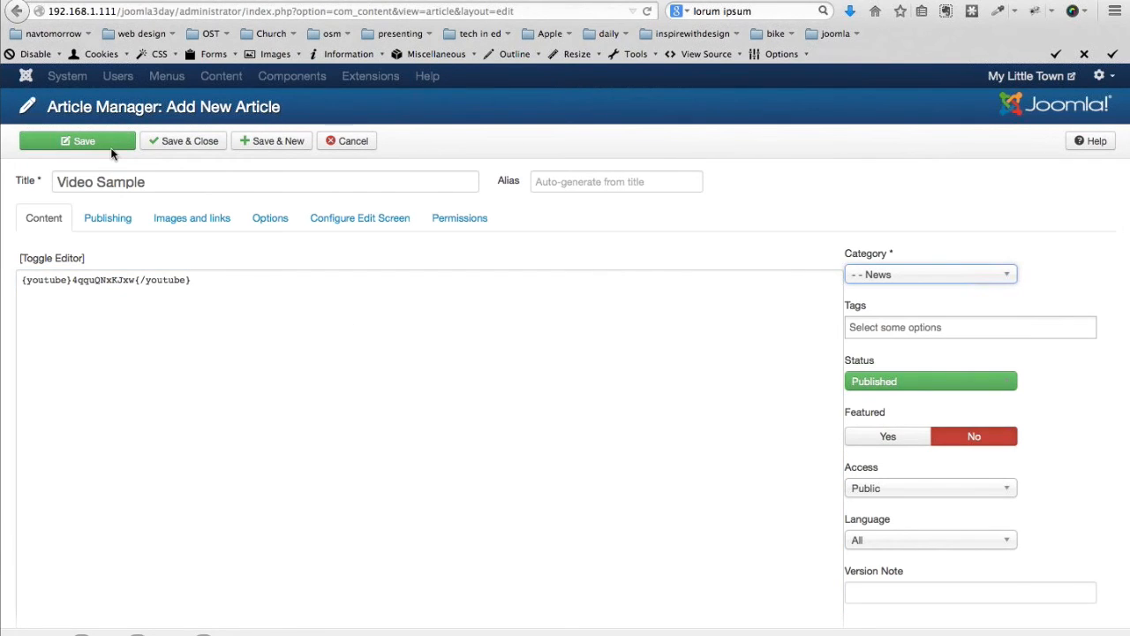
click(187, 148)
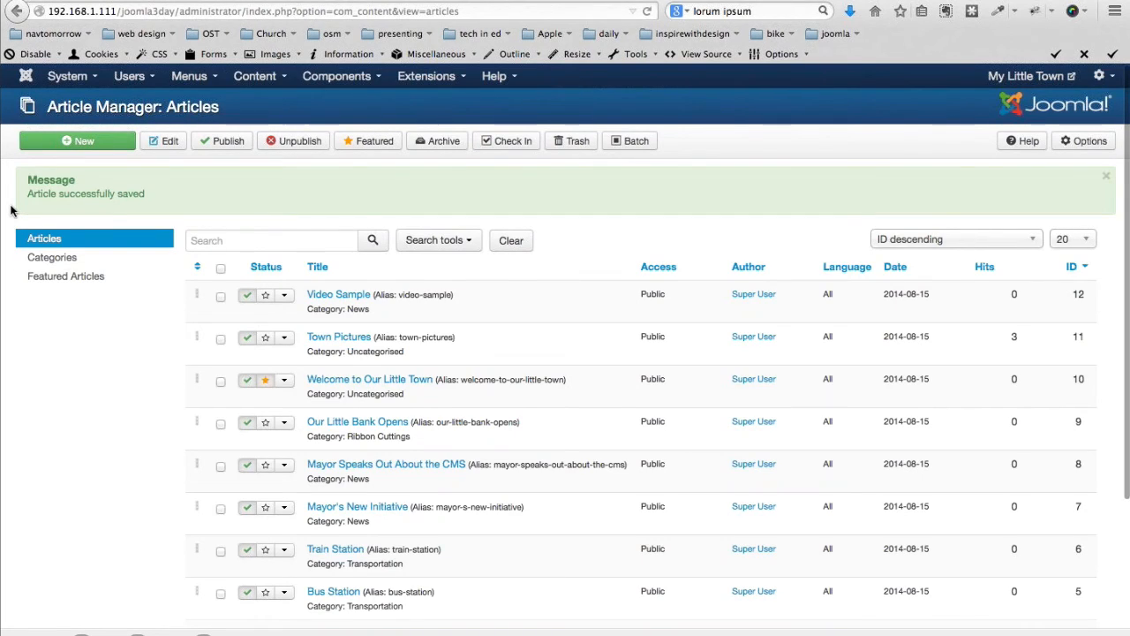
Switch the AllVideos (by JoomlaWorks) plugin template from Classic to Responsive and save
click(426, 76)
click(432, 151)
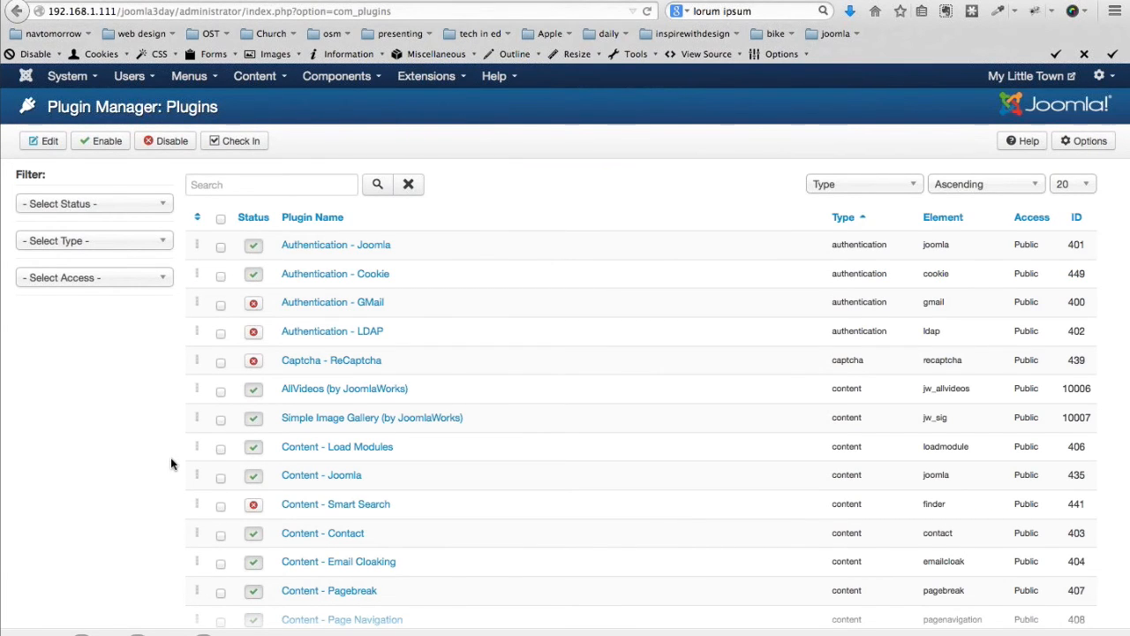
scroll(170, 457, down, 1)
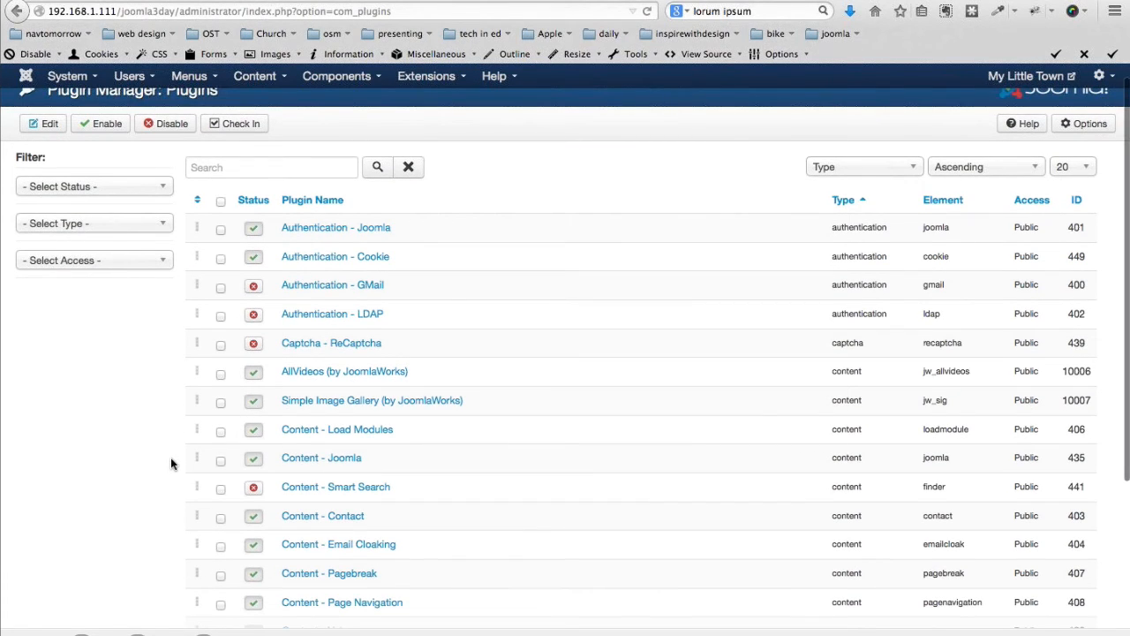
scroll(319, 212, down, 5)
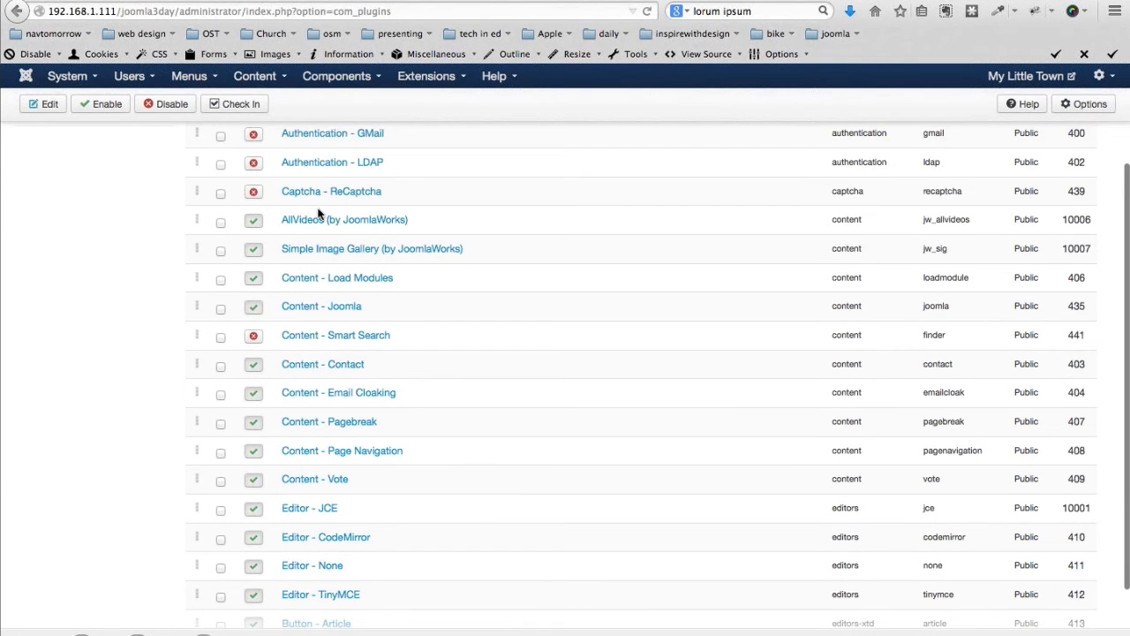
click(319, 217)
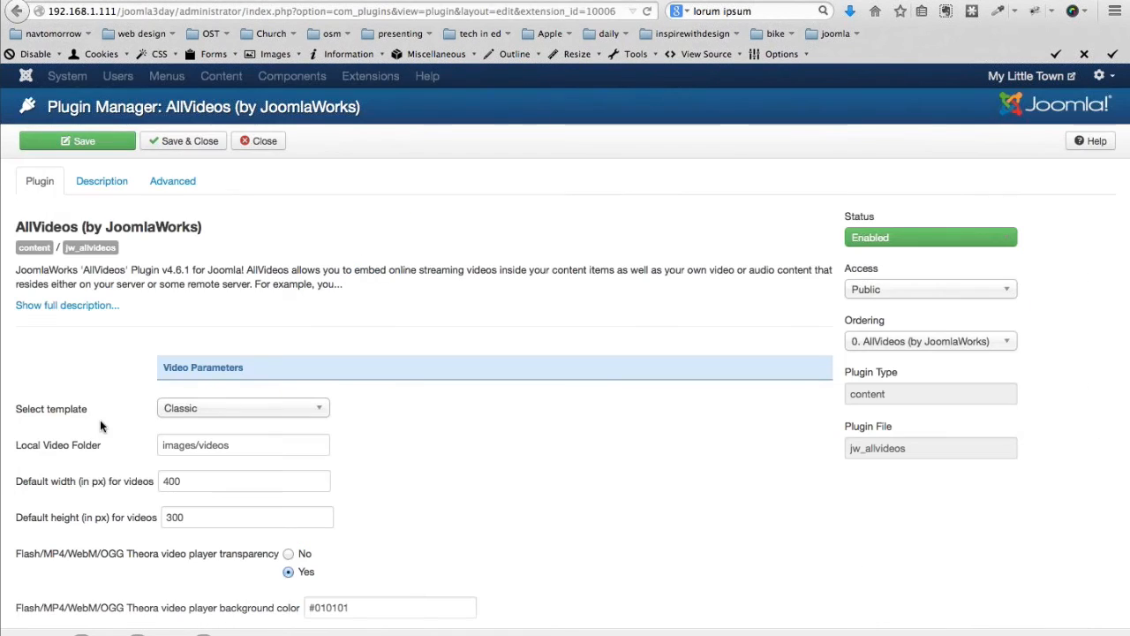
mouse_move(84, 415)
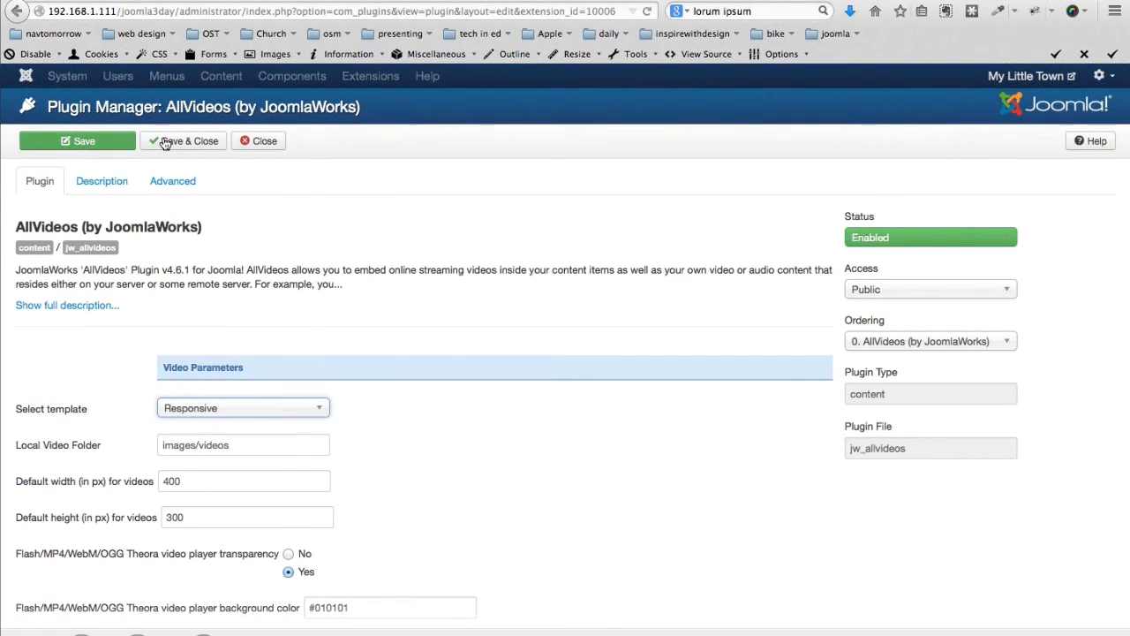
click(202, 144)
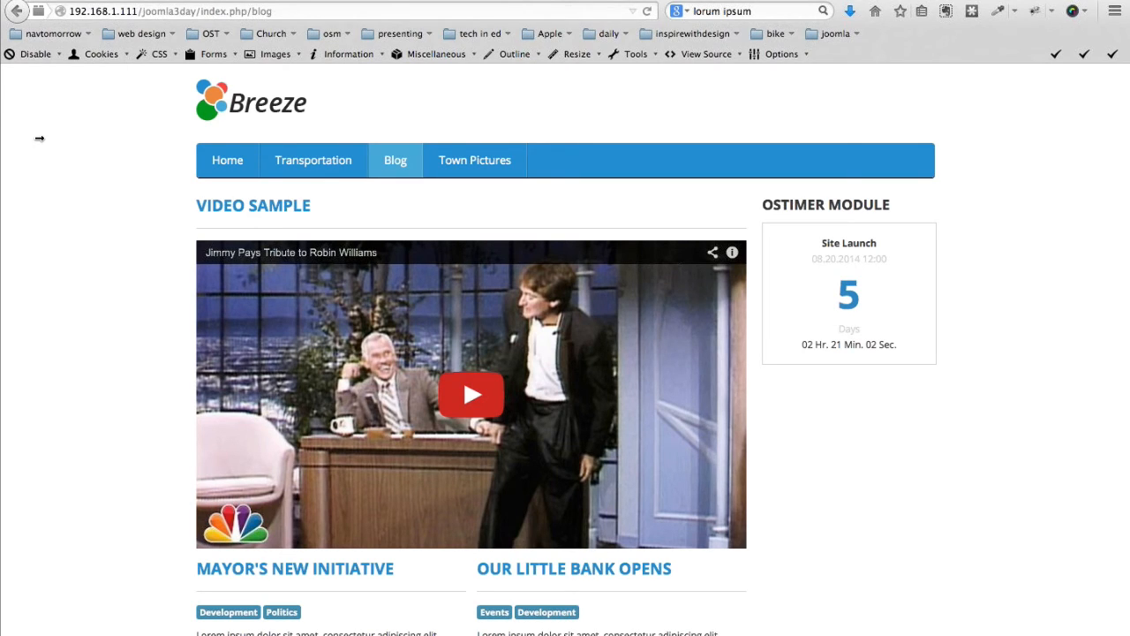
Narrow the browser window to confirm the Blog page's Video Sample embed scales down
drag(38, 138, 60, 140)
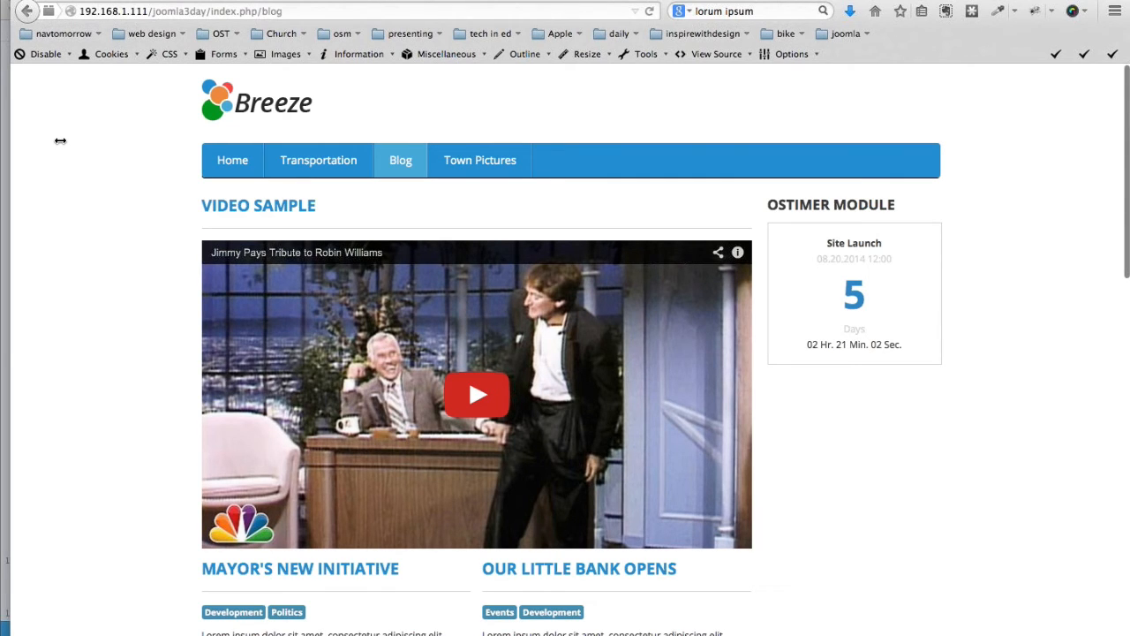
drag(60, 140, 719, 169)
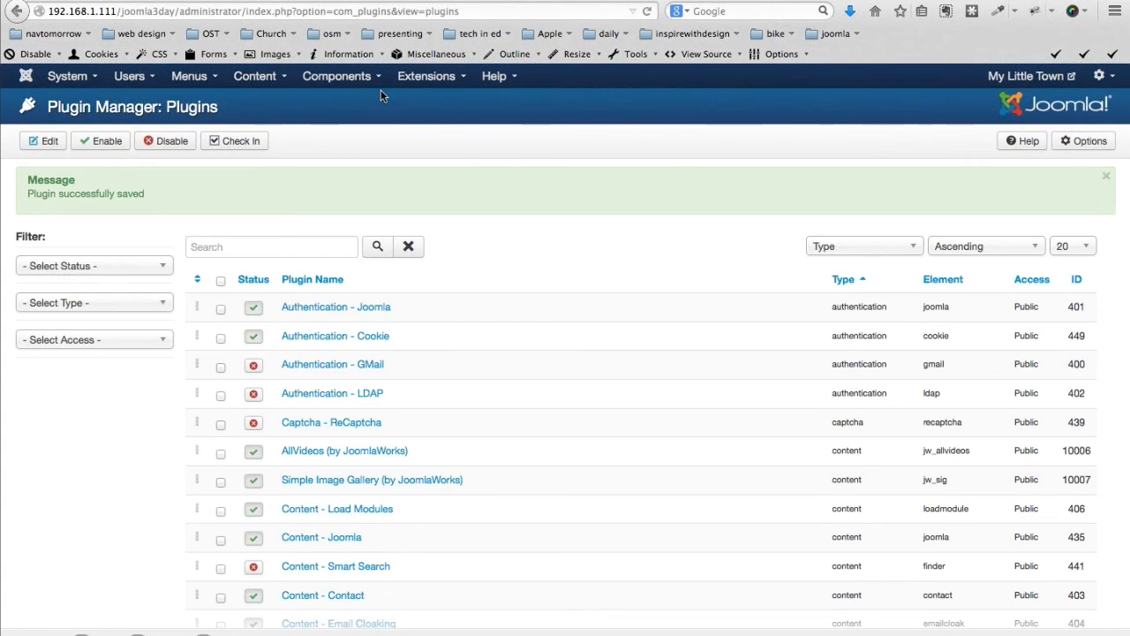
Open JEvents, save its default configuration, and go to the Manage Events list
mouse_move(336, 76)
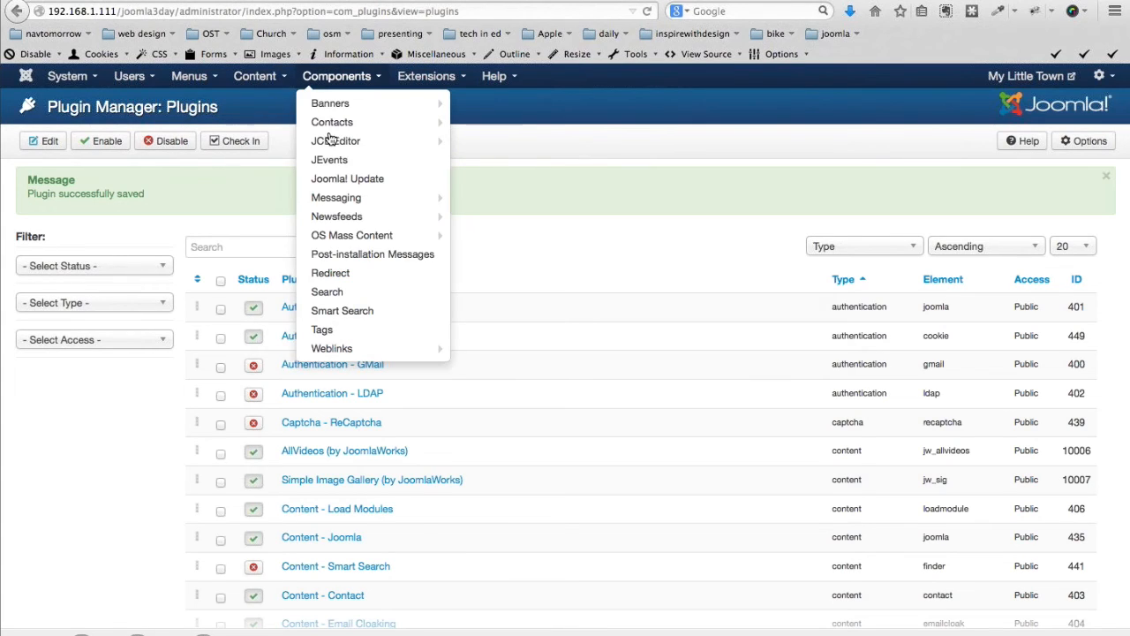
click(322, 162)
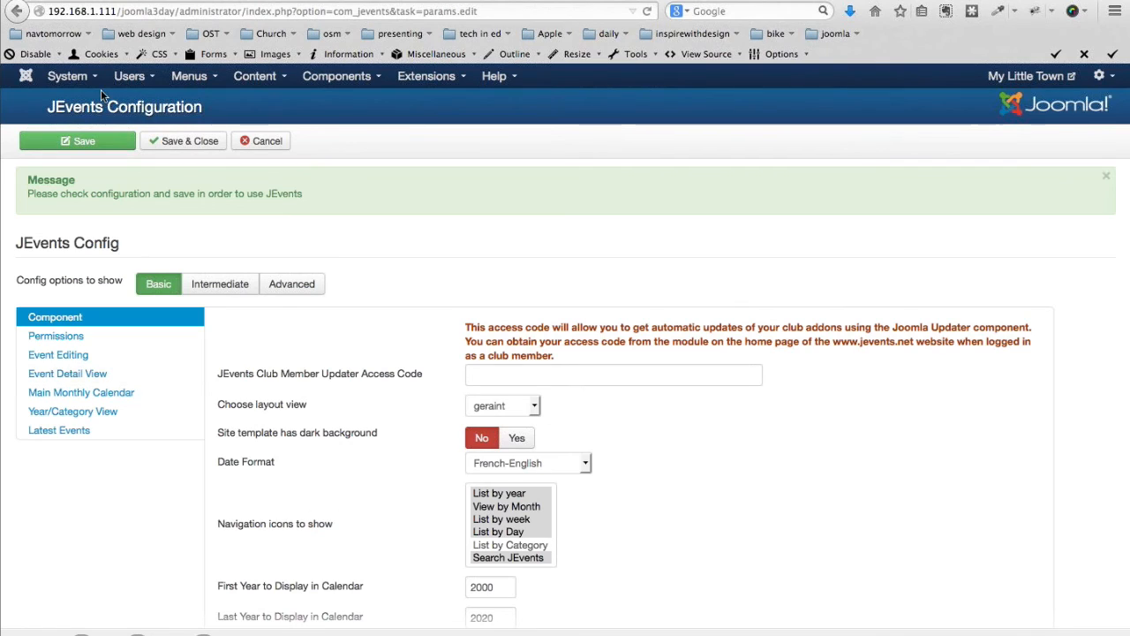
click(176, 145)
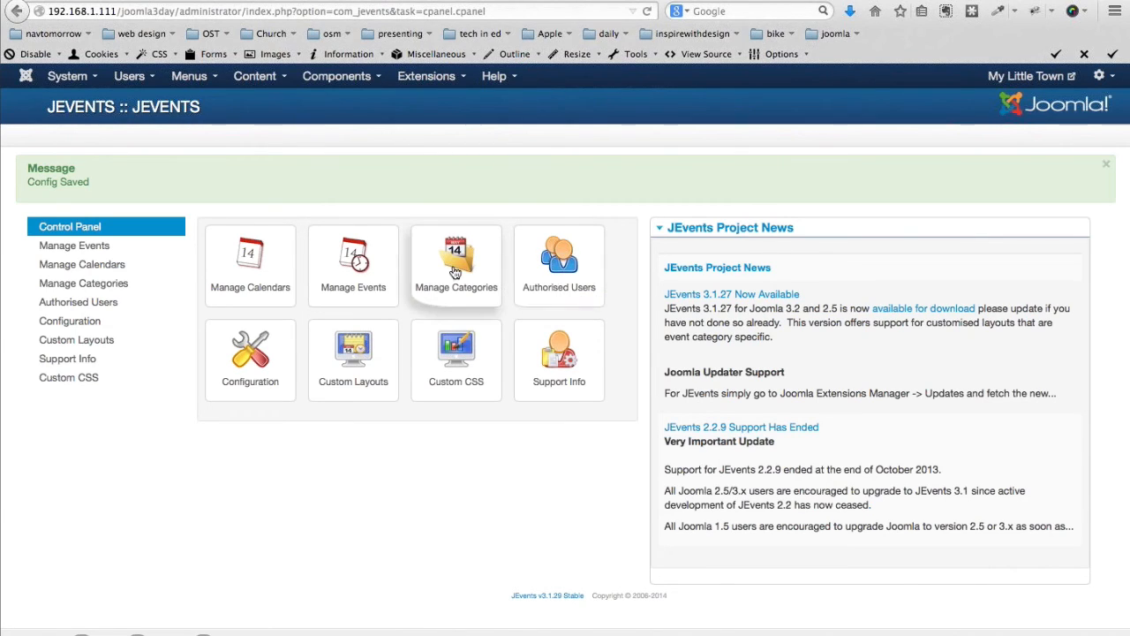
click(351, 262)
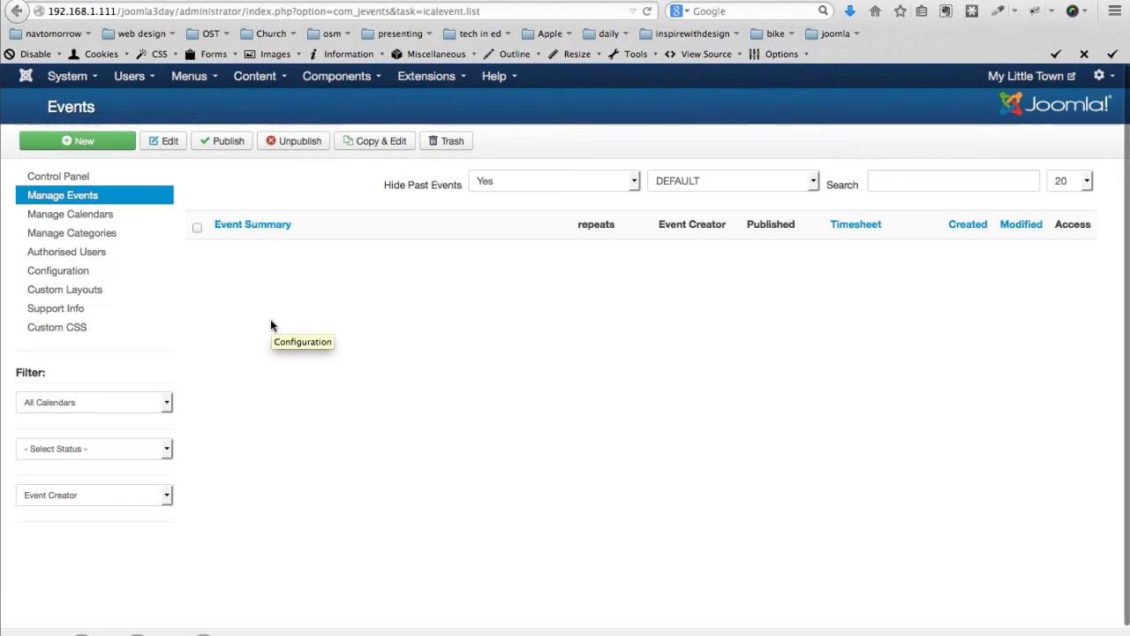
Start a new JEvents event with the subject 'Town Picnic'
click(159, 316)
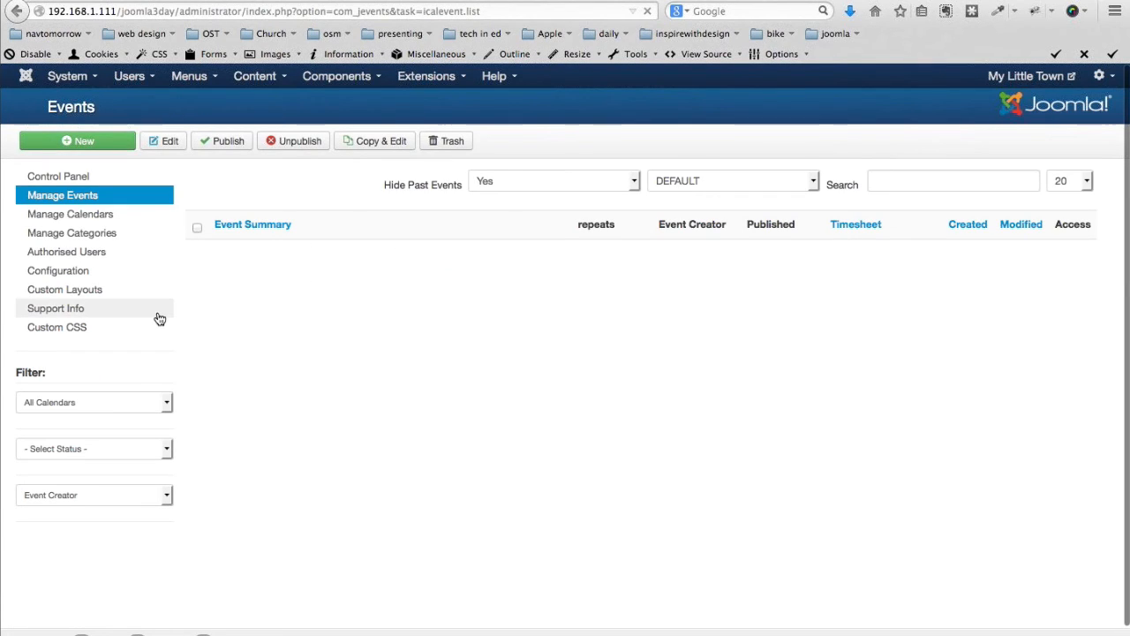
click(195, 225)
text(Town Picnic)
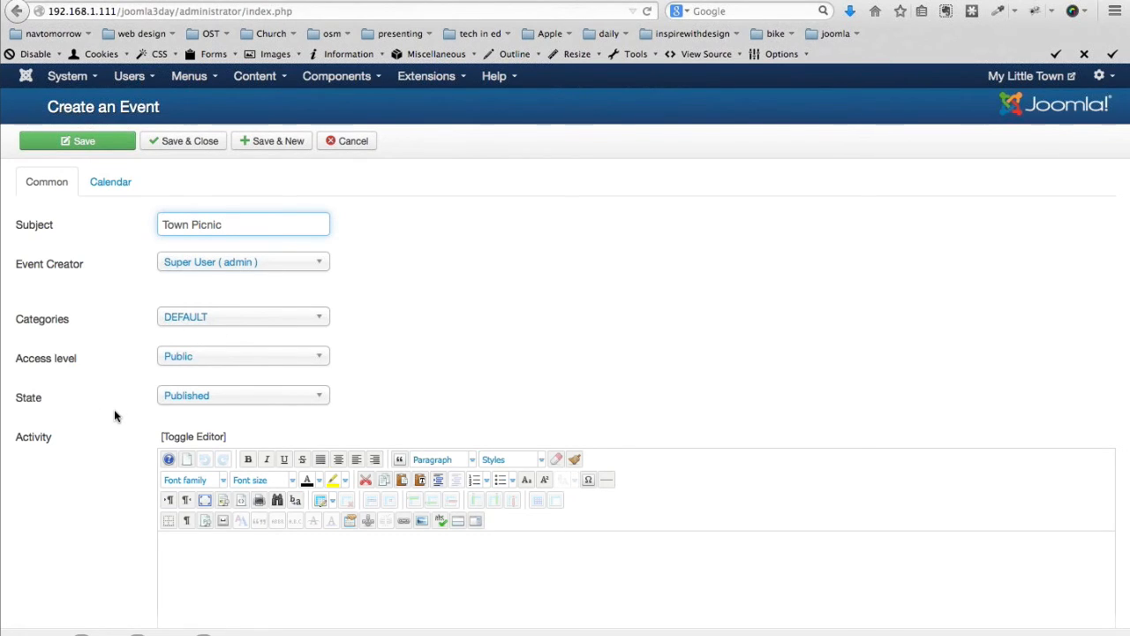
scroll(114, 415, down, 1)
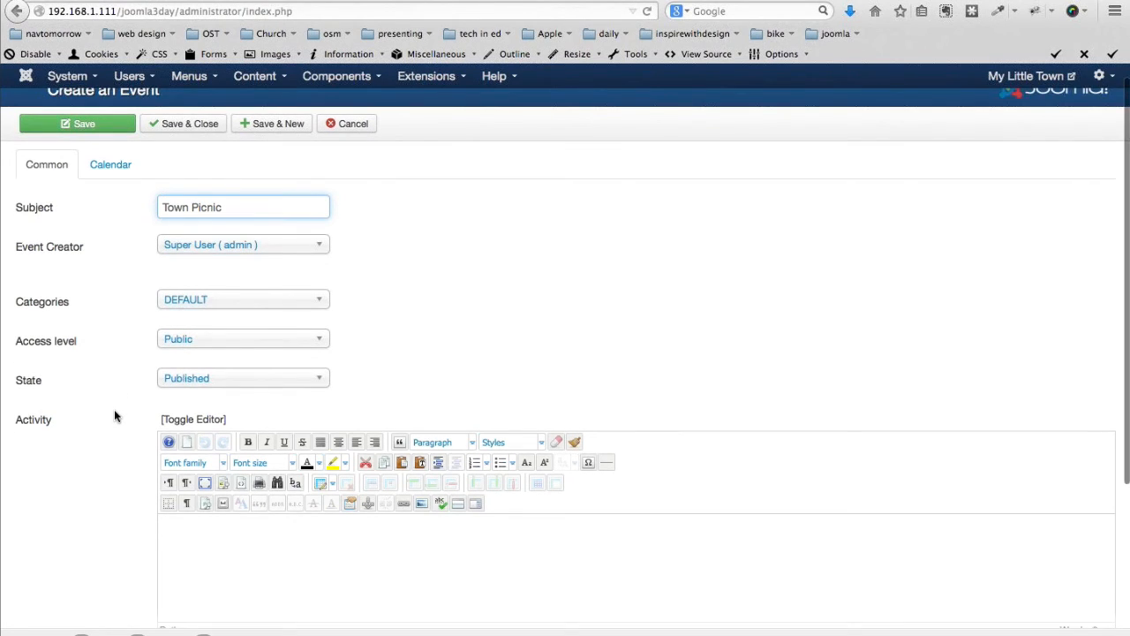
scroll(114, 412, down, 2)
scroll(235, 416, down, 5)
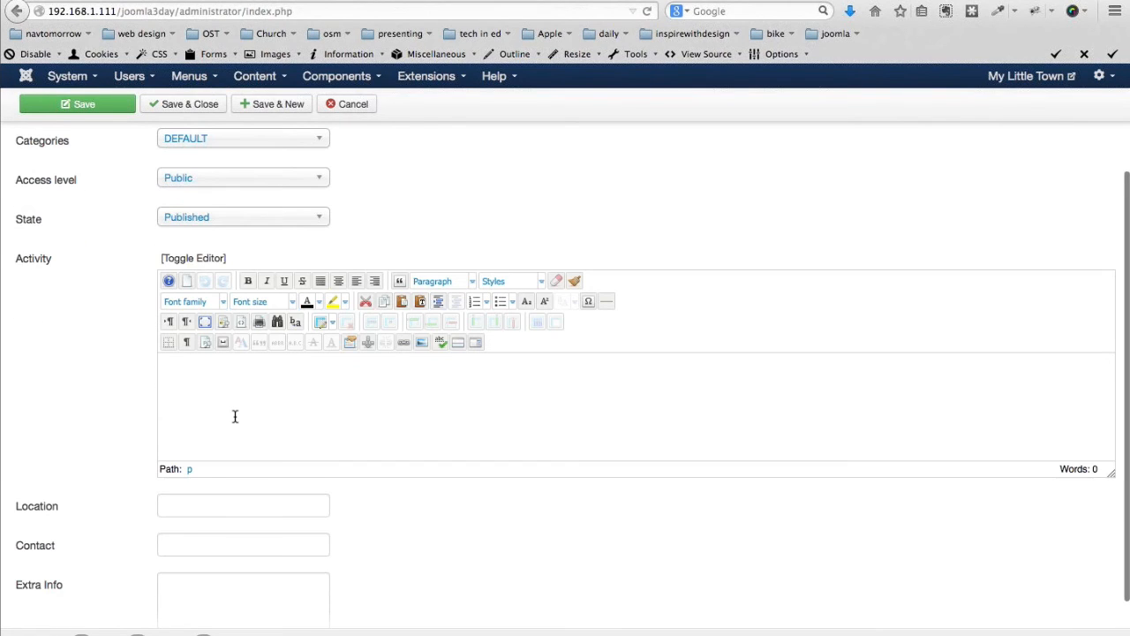
scroll(234, 416, down, 1)
Give the event the activity 'join us for the town picnic' and location 'Town Hall'
click(235, 388)
text(join us for the town picnic)
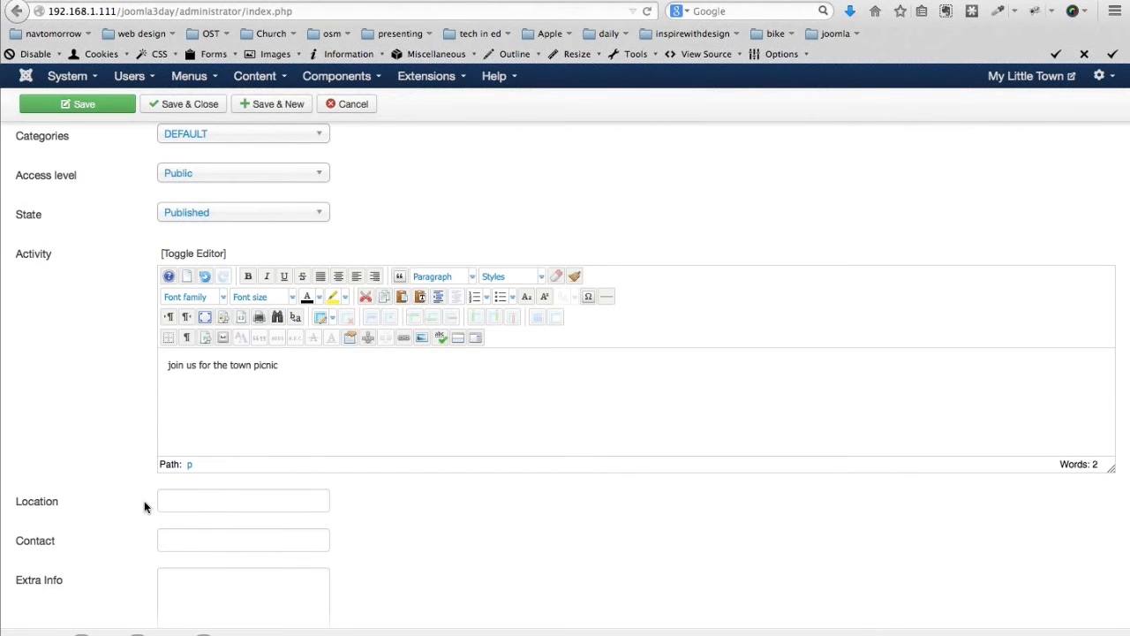
scroll(144, 506, down, 1)
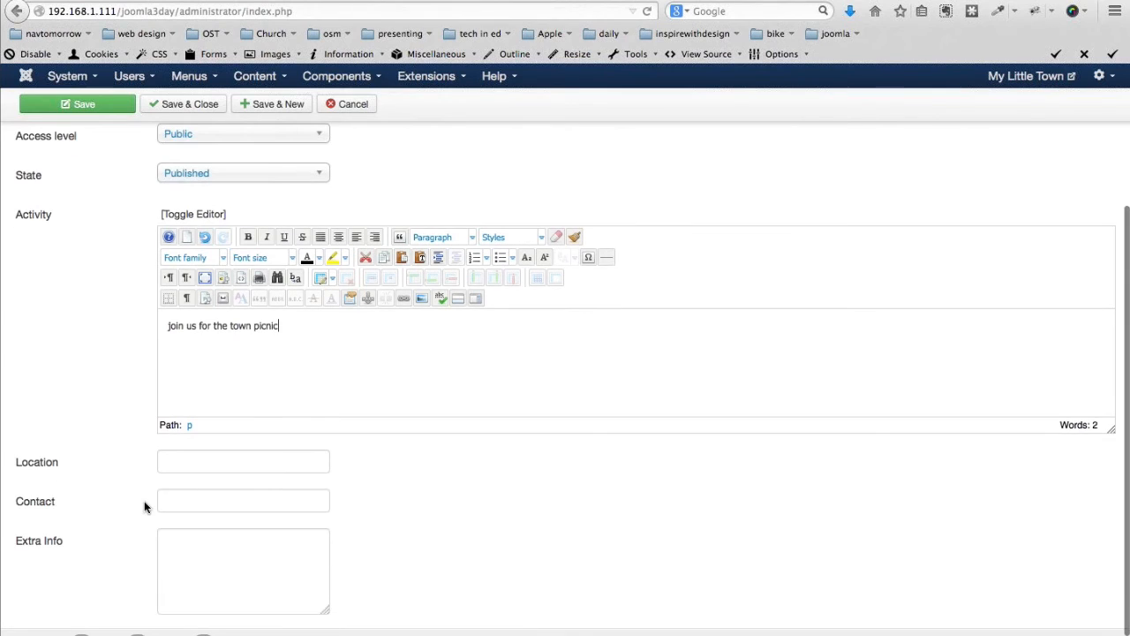
scroll(143, 503, down, 1)
click(168, 442)
text(Town Hall)
scroll(245, 565, up, 1)
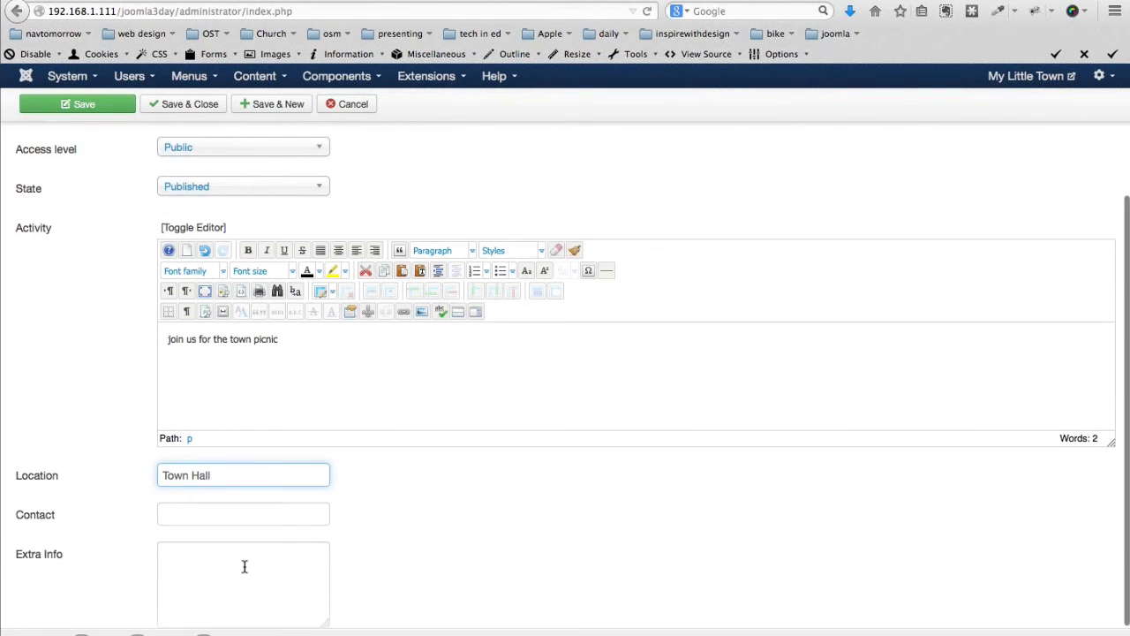
scroll(244, 570, up, 1)
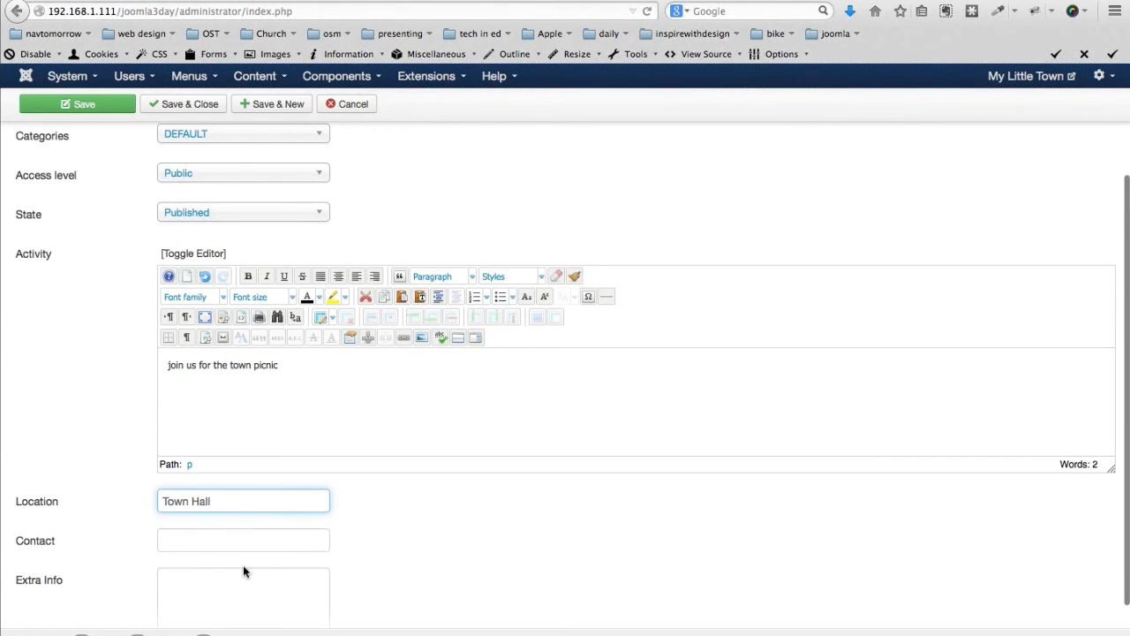
scroll(243, 565, up, 1)
scroll(243, 565, up, 1)
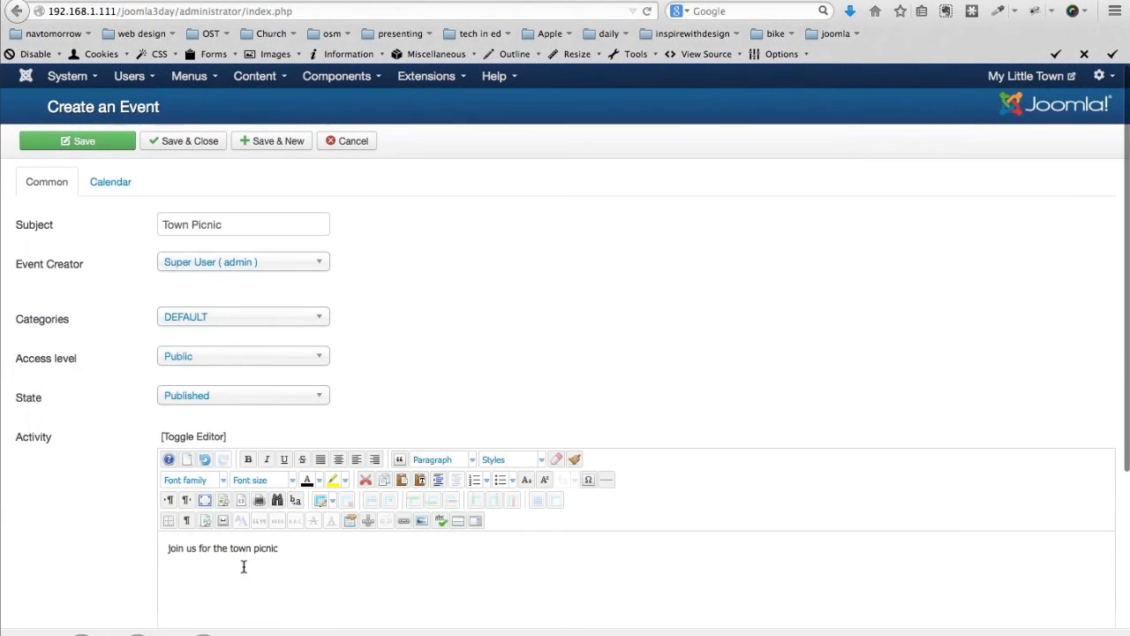
click(109, 182)
Date the Town Picnic 16 August 2014, 08:00 to 17:00, and save it
click(157, 324)
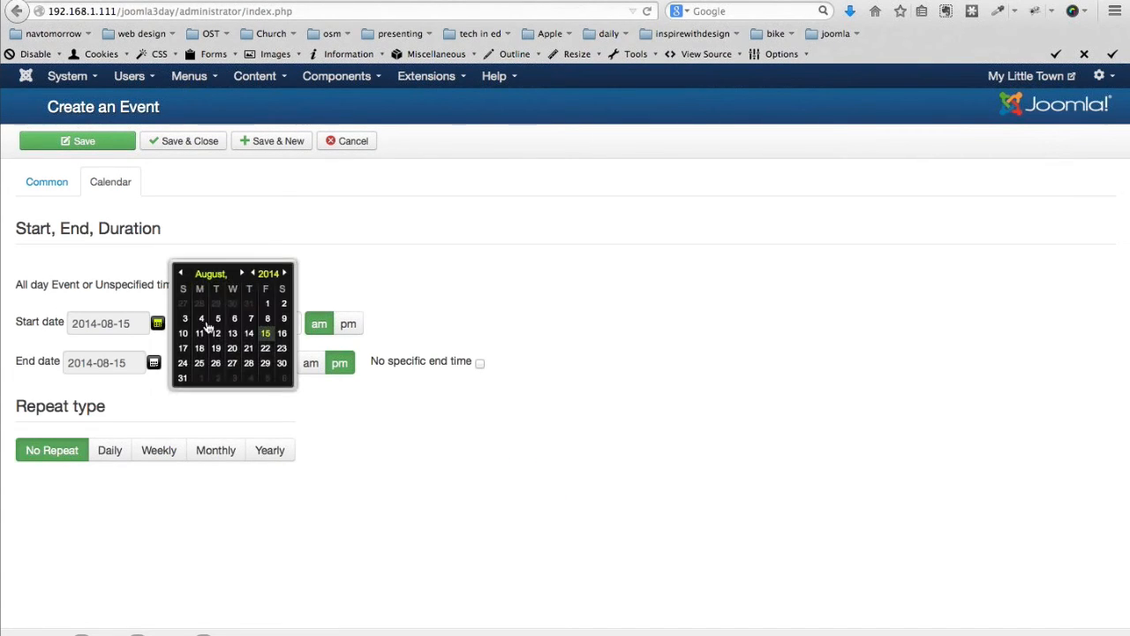
click(283, 333)
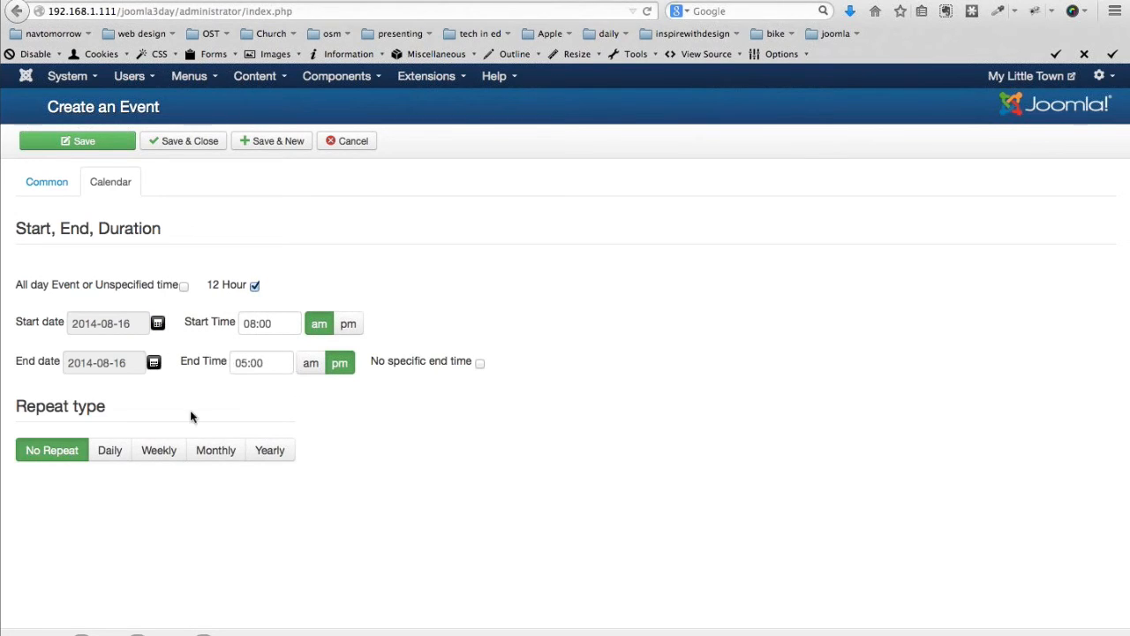
click(174, 144)
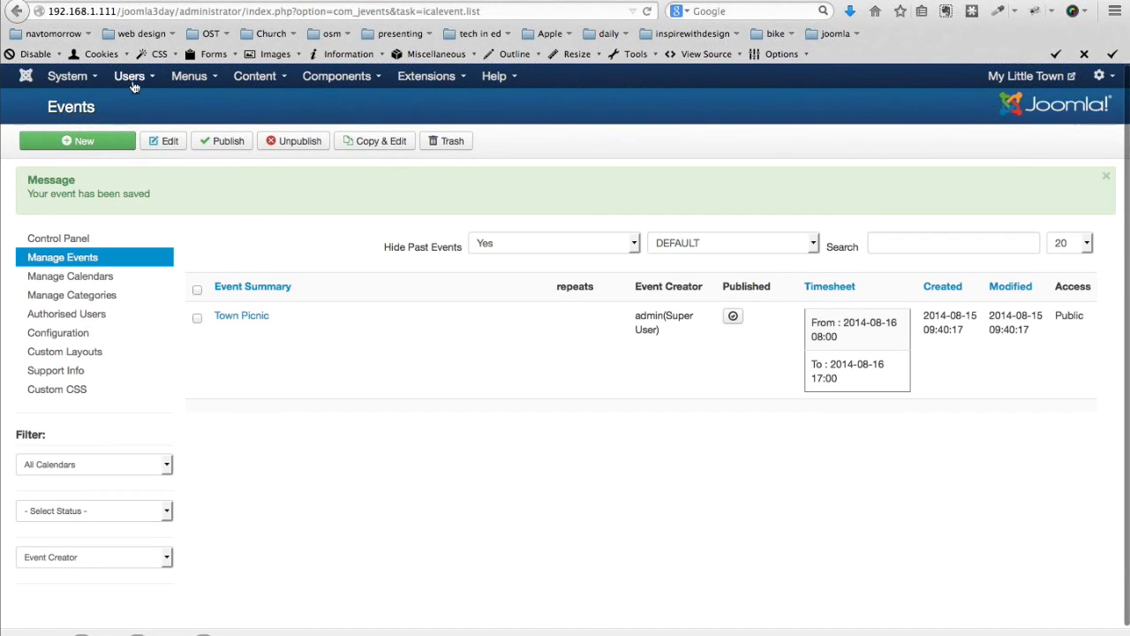
Publish the JEvents Calendar module in the Module Manager
click(428, 76)
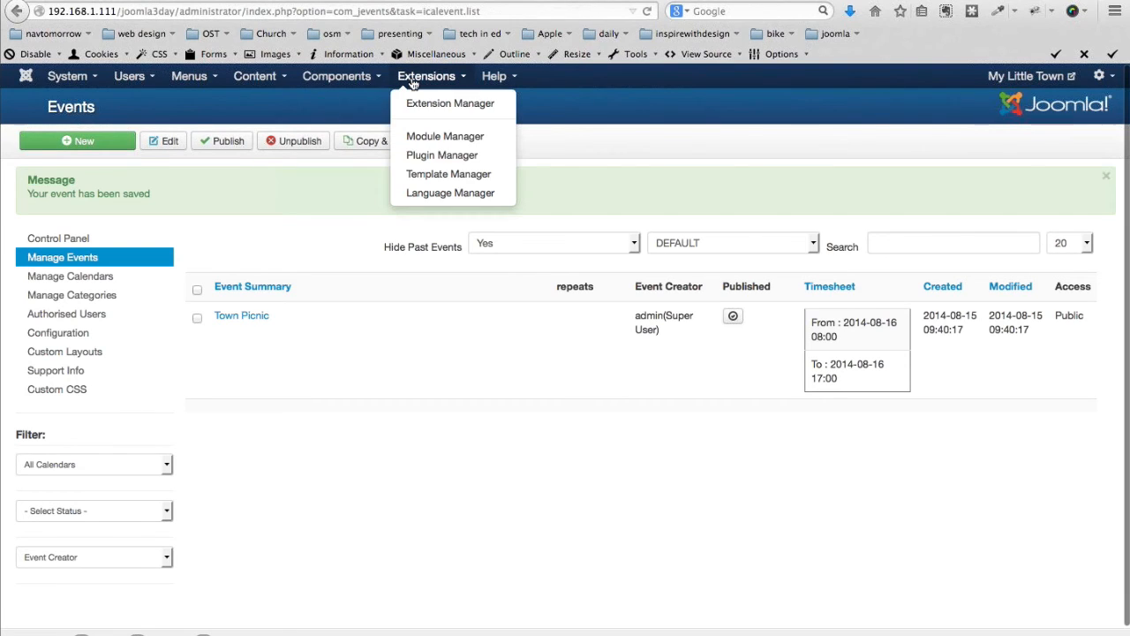
click(411, 138)
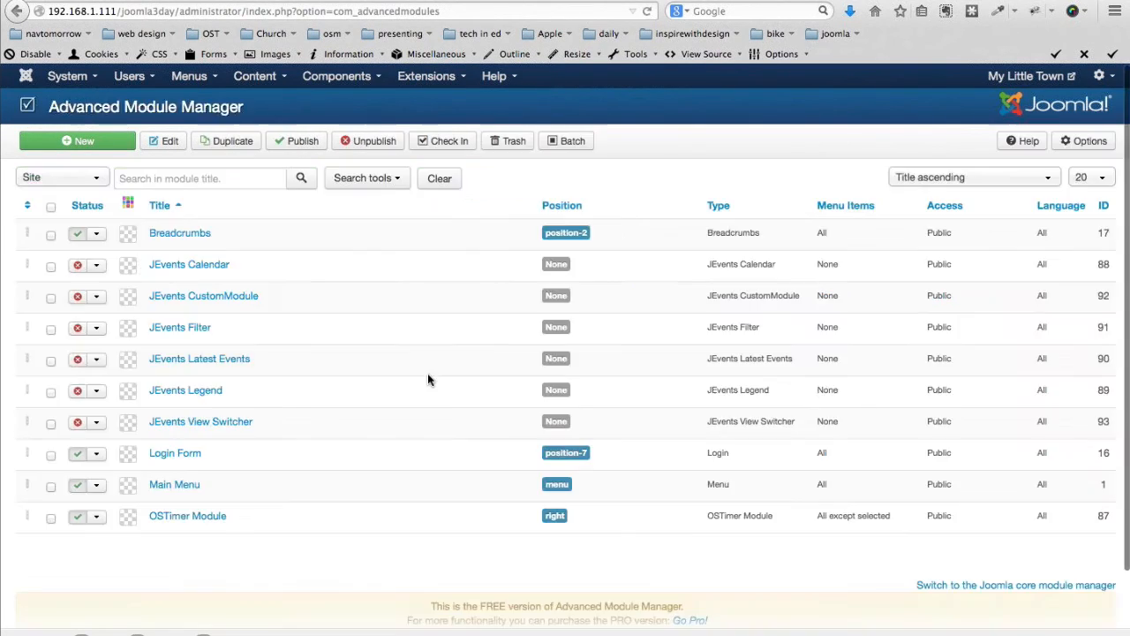
click(78, 267)
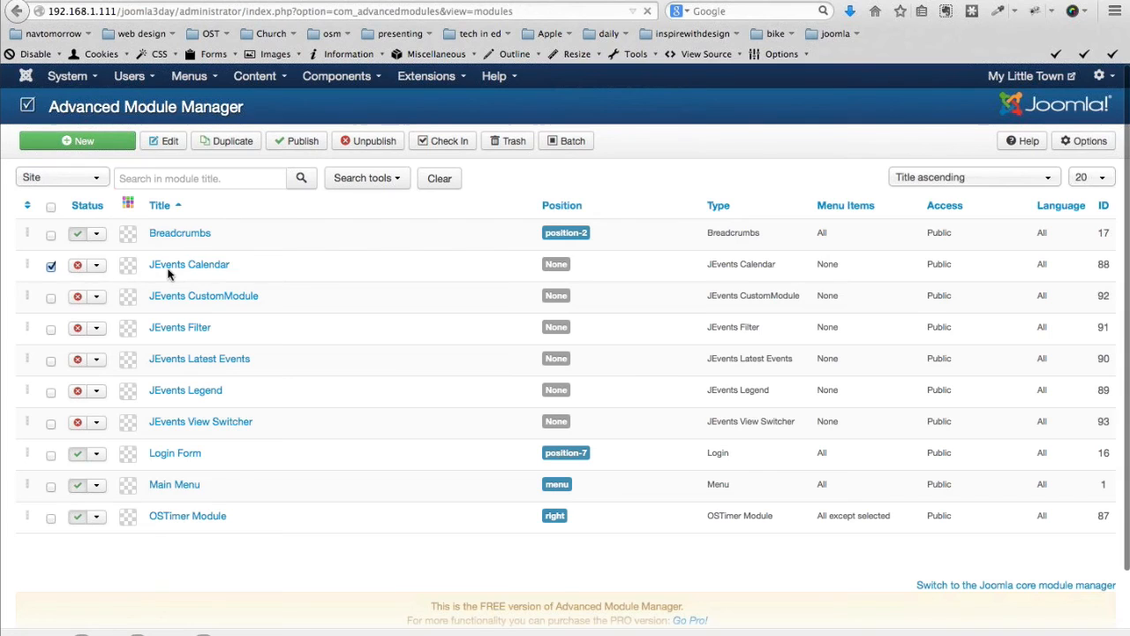
Set the JEvents Calendar module's position to Right [right]
click(177, 332)
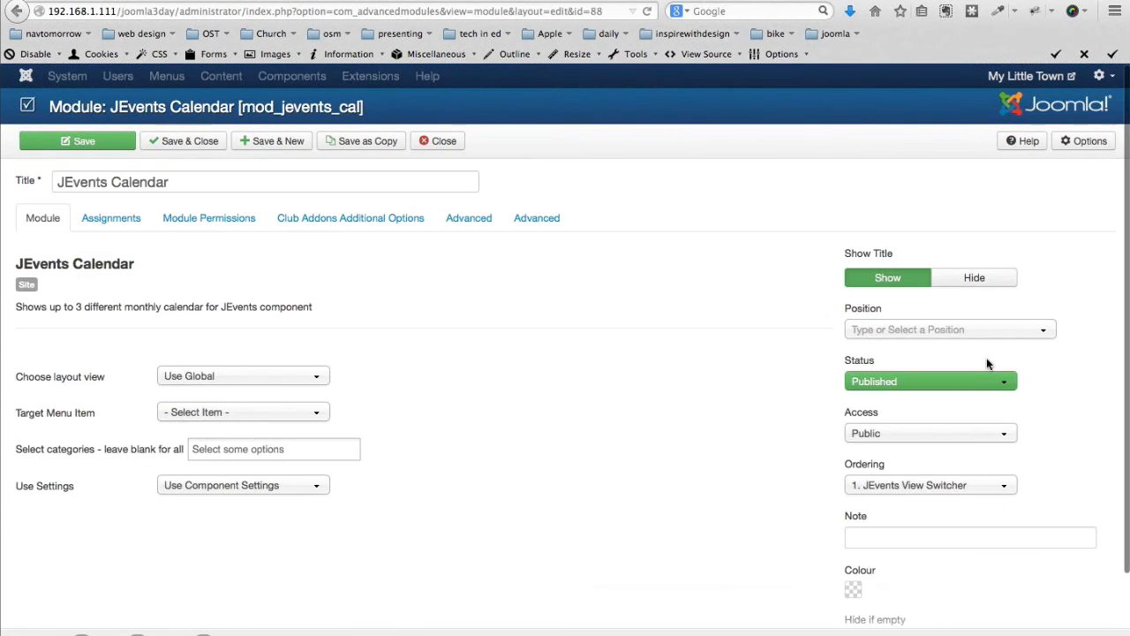
click(971, 330)
scroll(913, 412, down, 3)
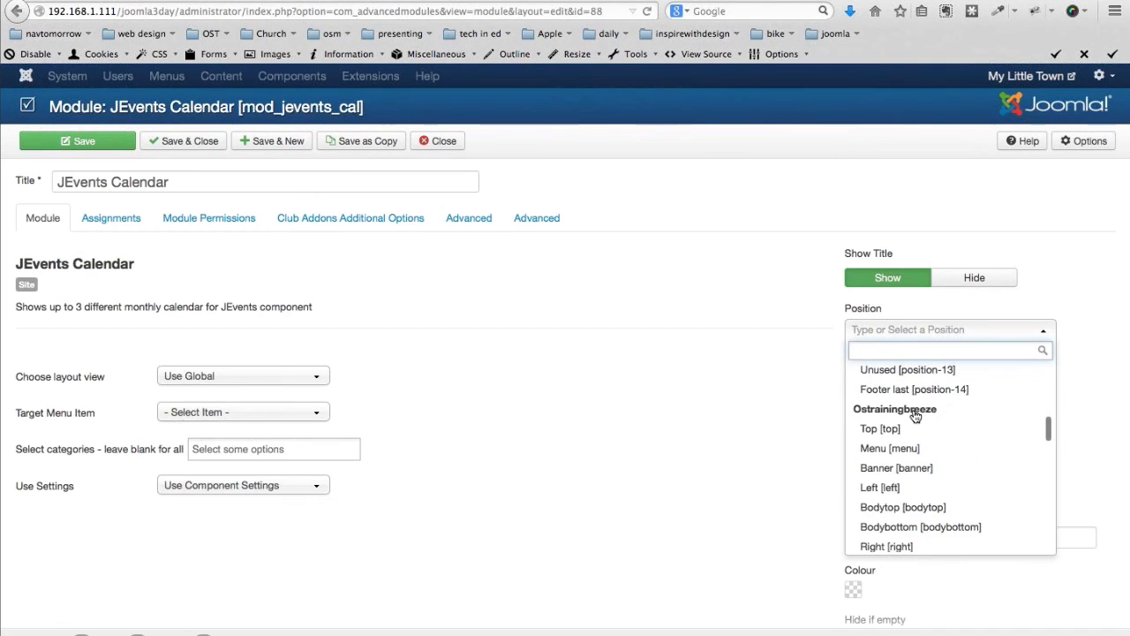
click(880, 535)
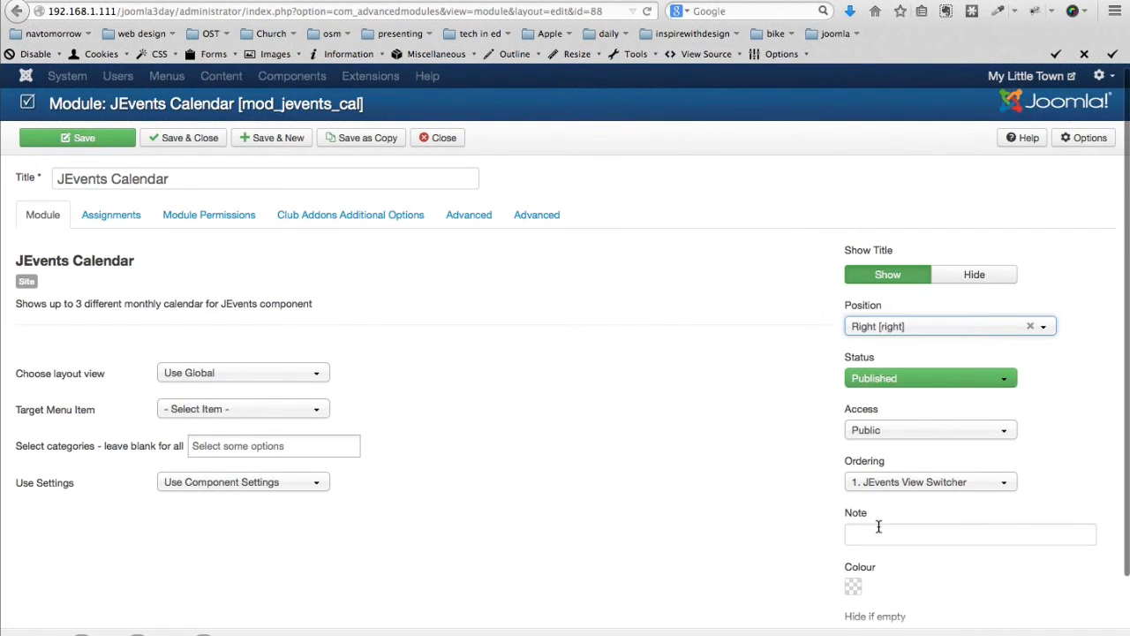
scroll(105, 224, down, 1)
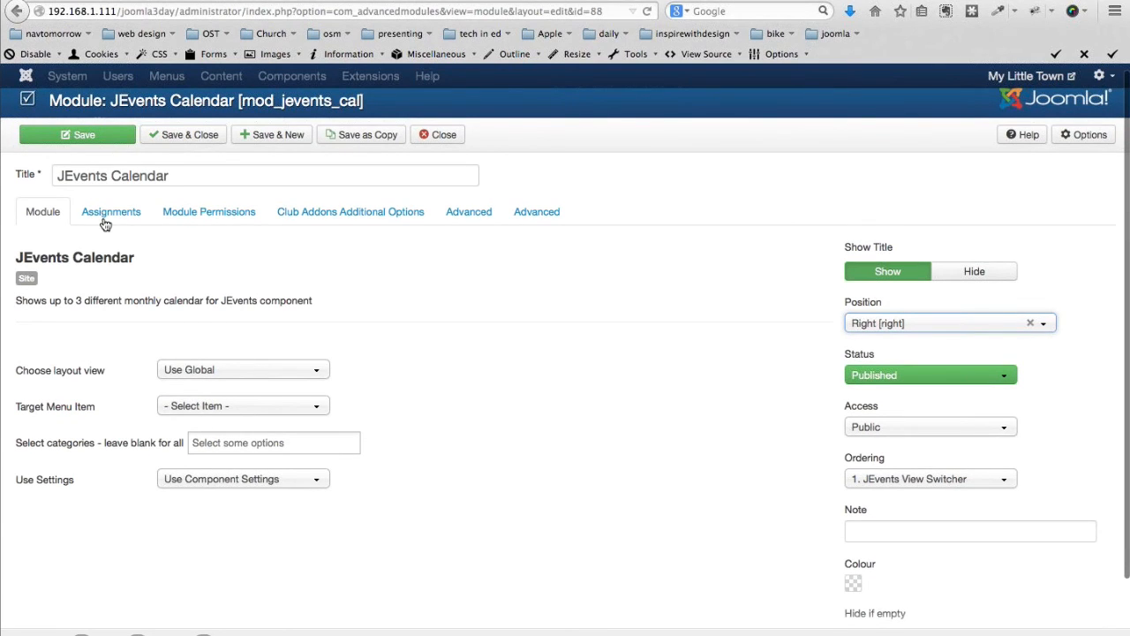
Set the module's menu assignment to Include, with only Main Menu's Blog item ticked
click(105, 221)
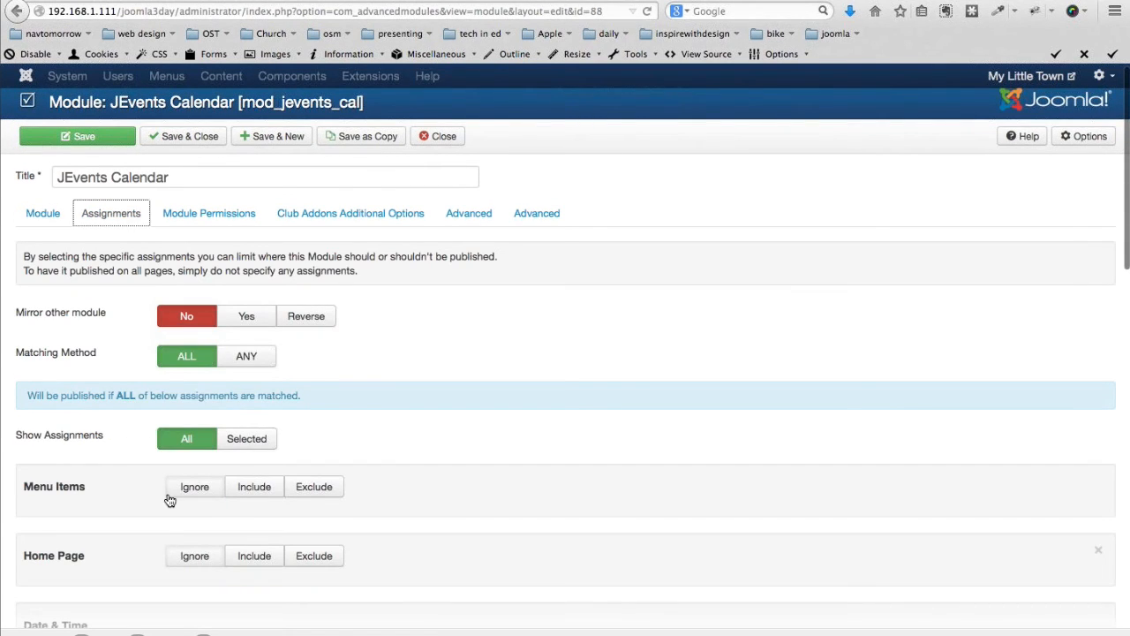
scroll(288, 327, down, 4)
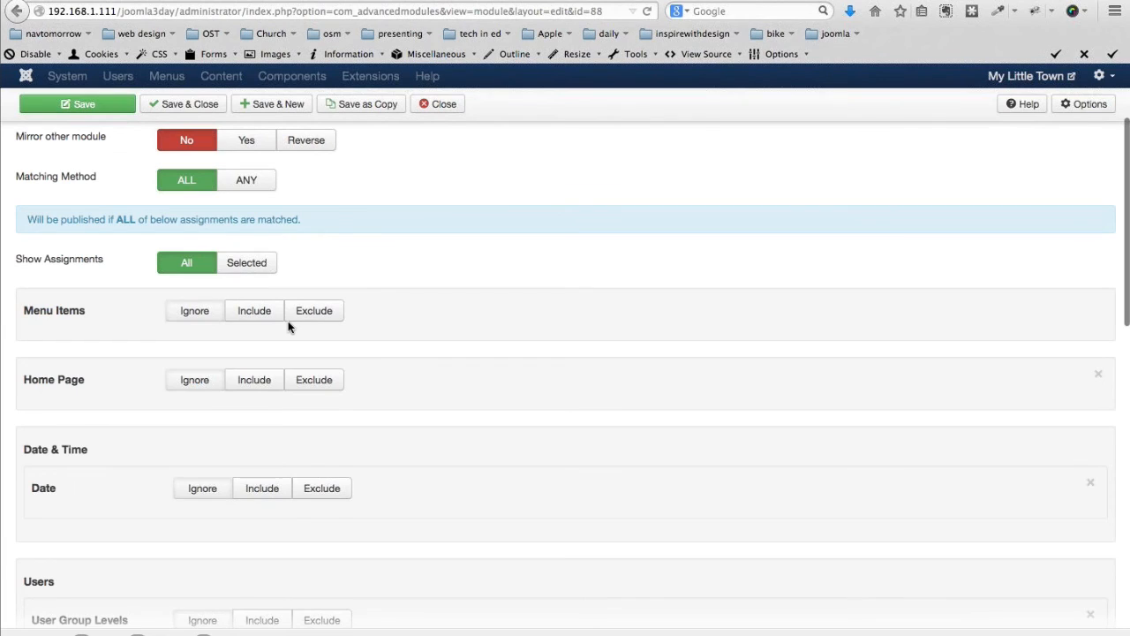
click(287, 321)
click(231, 459)
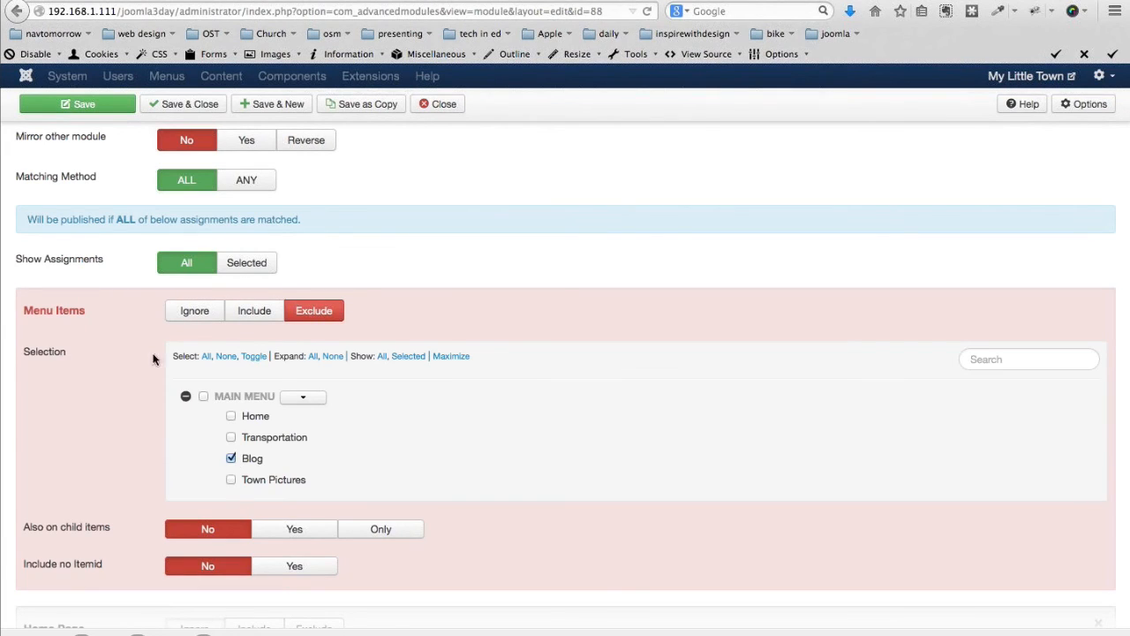
click(270, 313)
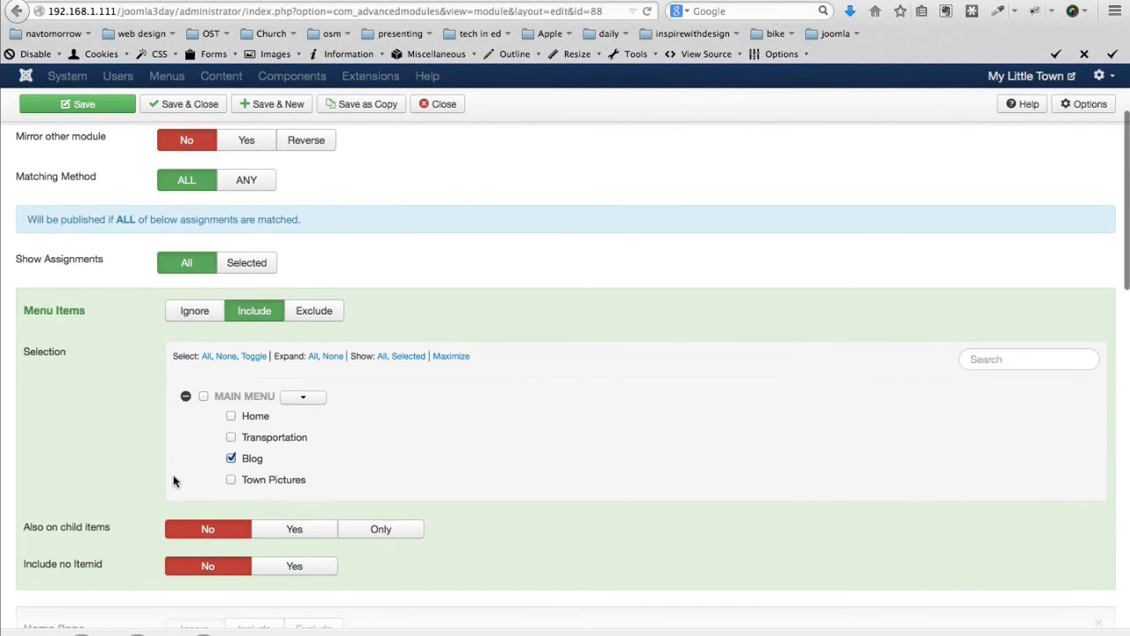
scroll(174, 481, down, 1)
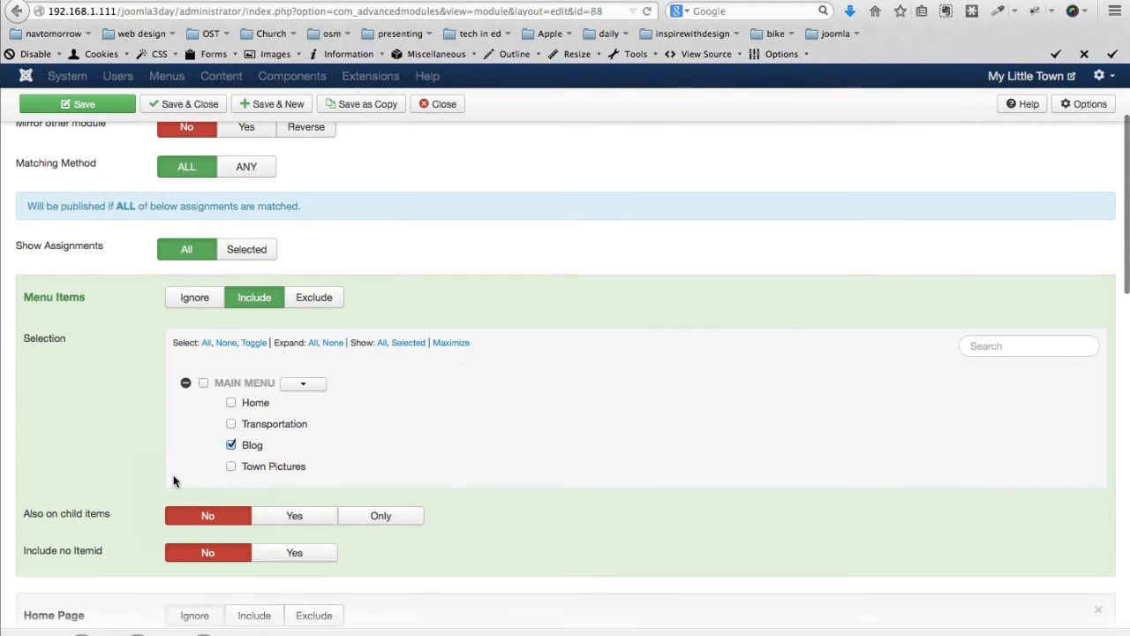
scroll(173, 481, down, 5)
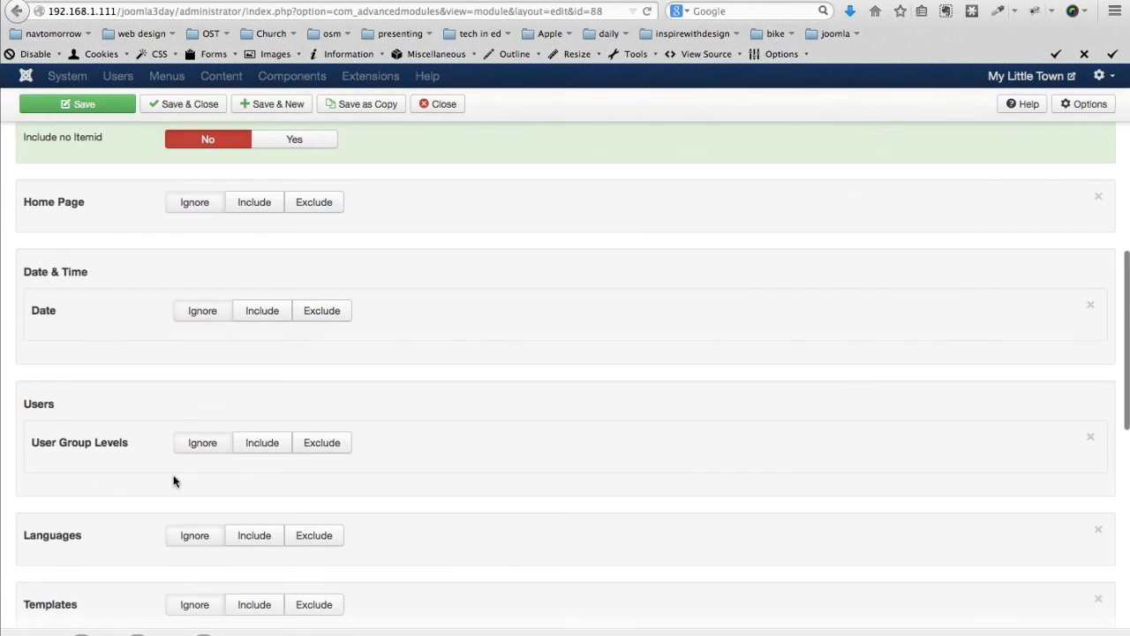
scroll(174, 481, down, 3)
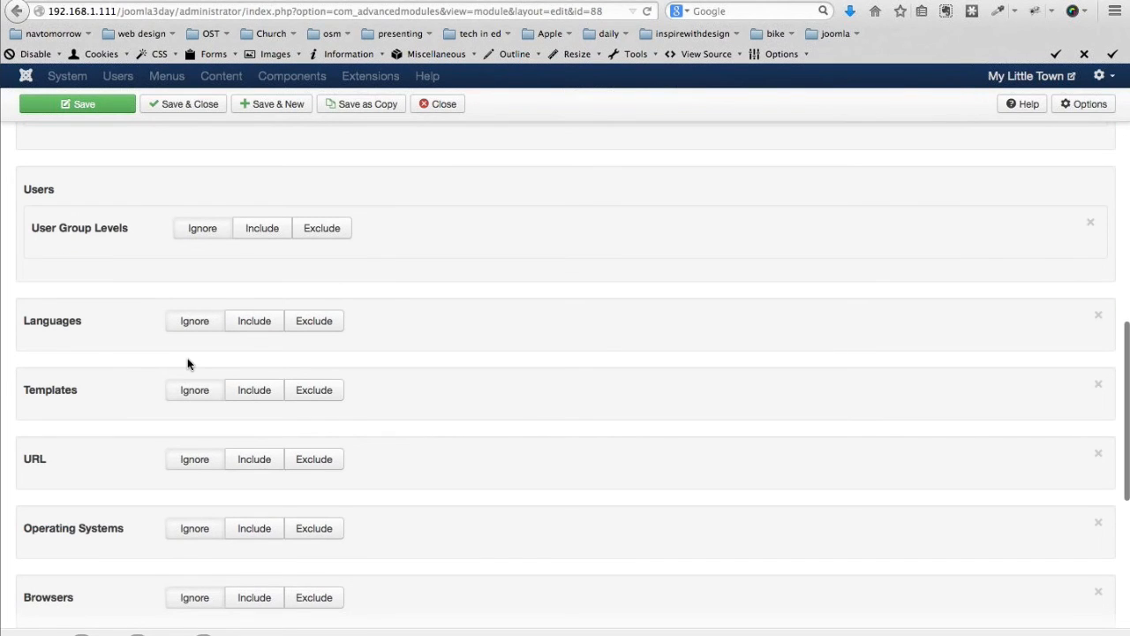
scroll(215, 398, down, 2)
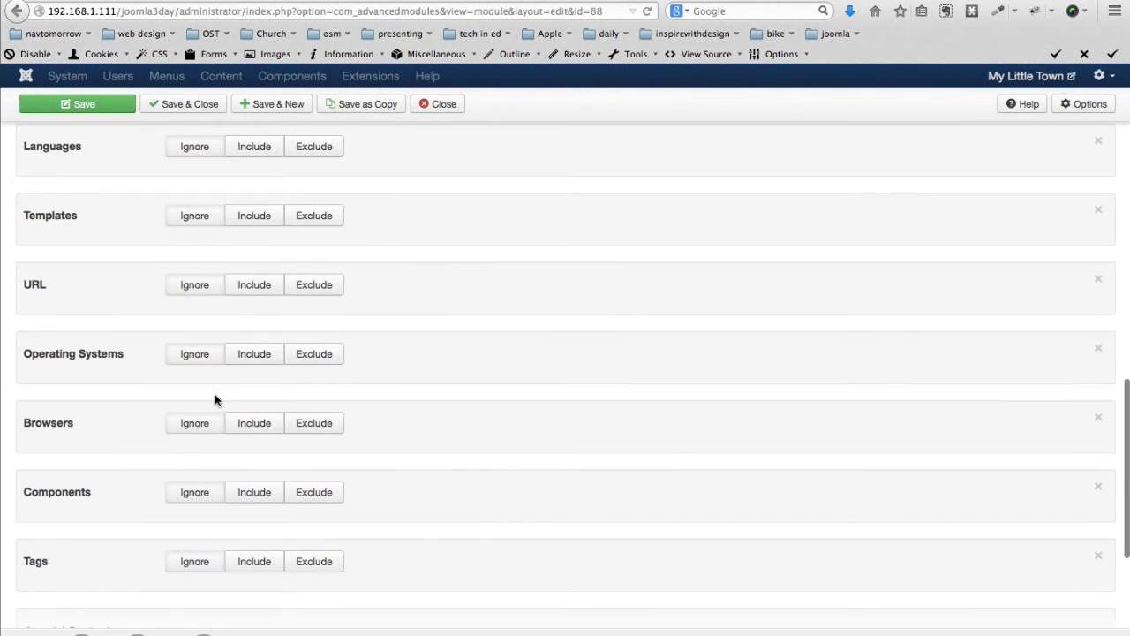
scroll(214, 397, up, 1)
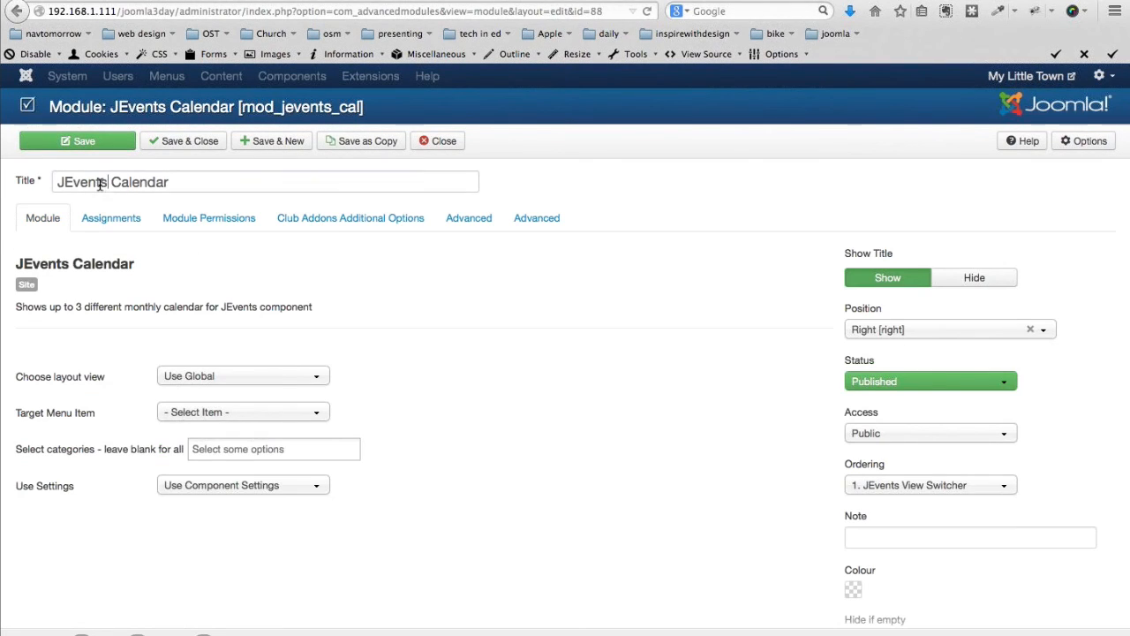
Change the module title from 'JEvents Calendar' to 'Upcoming Calendar' and save it
drag(100, 183, 53, 181)
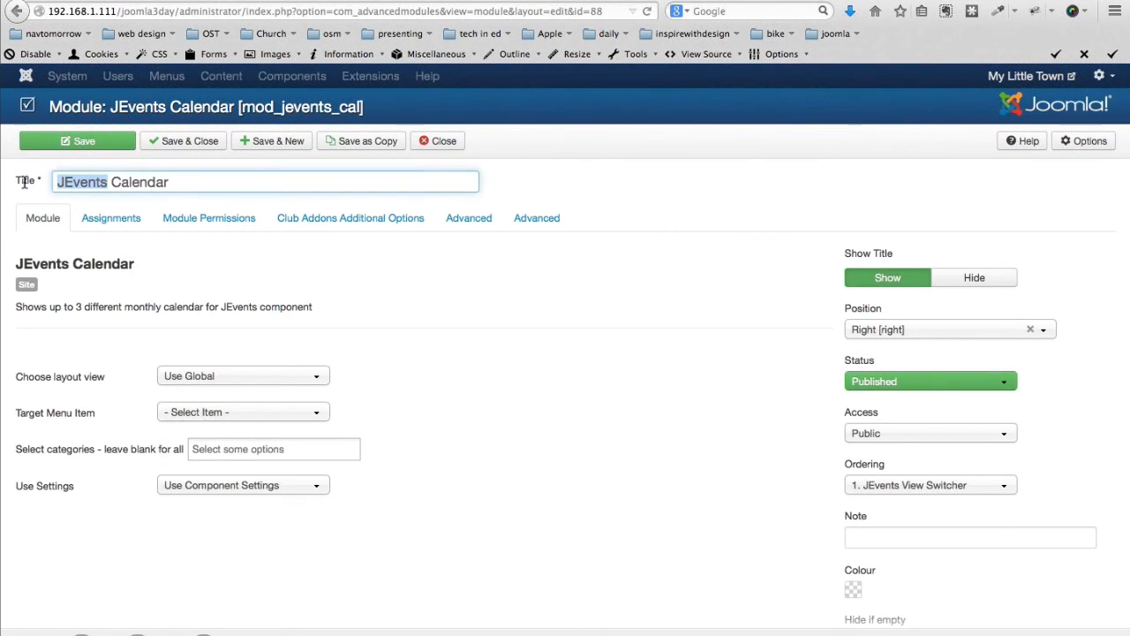
text(Upcoming)
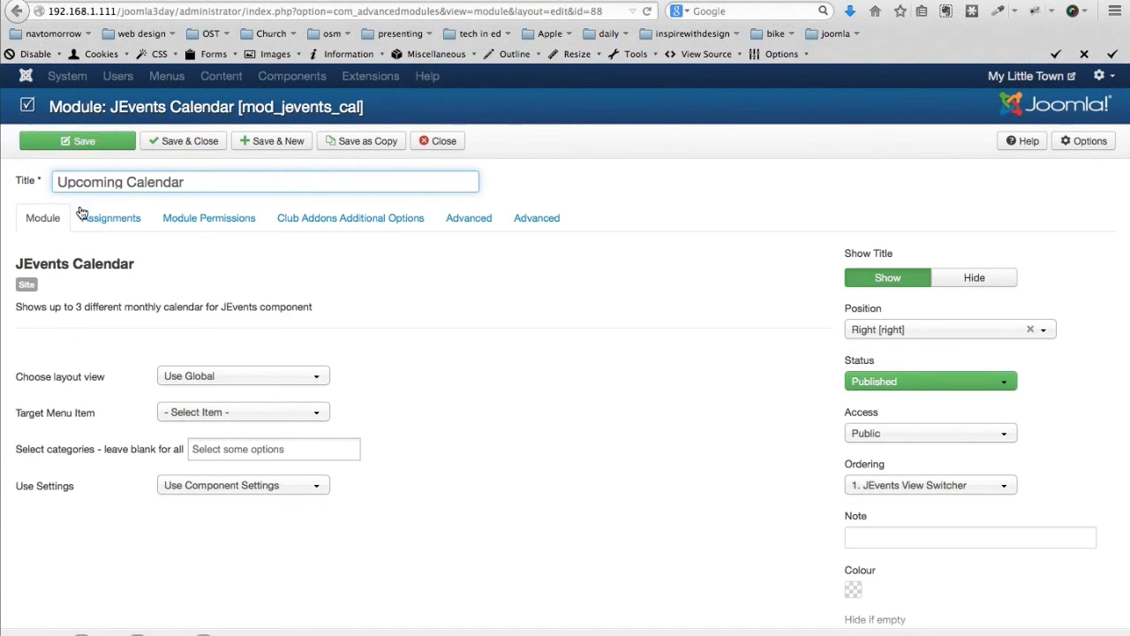
click(178, 147)
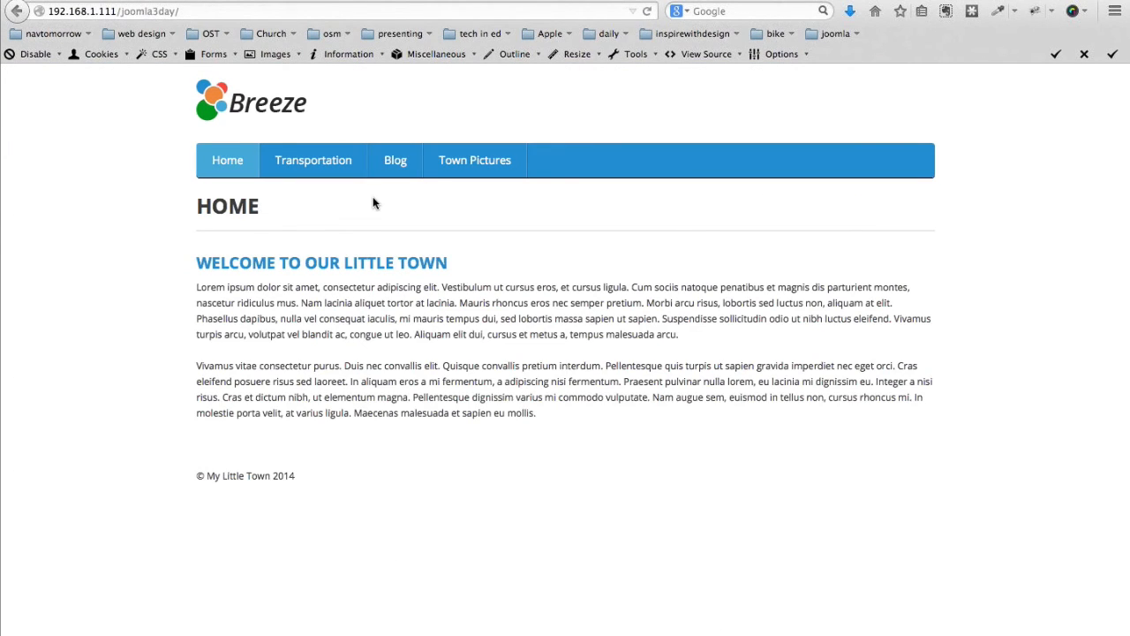
View the Blog page's 16 August Town Picnic, return home, then switch to Keynote
click(395, 160)
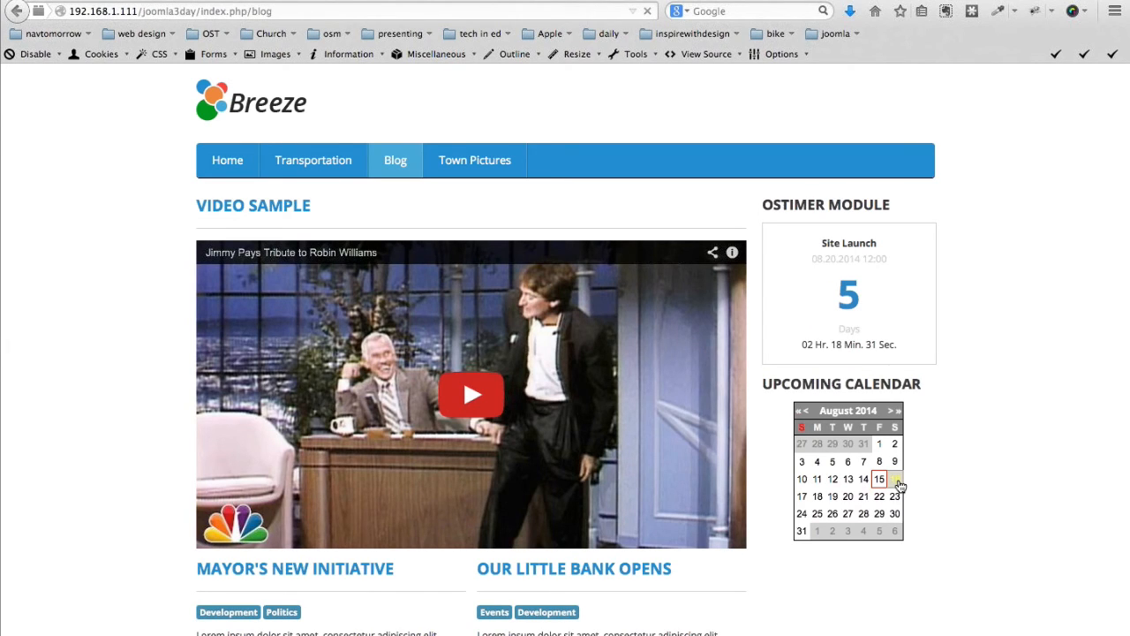
click(897, 482)
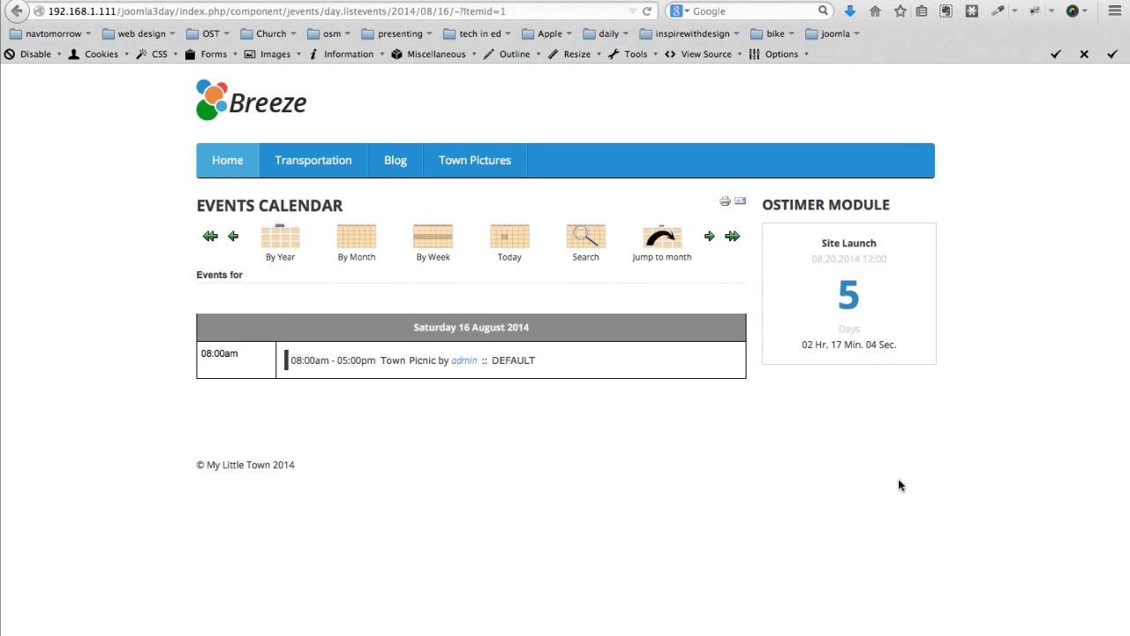
click(249, 102)
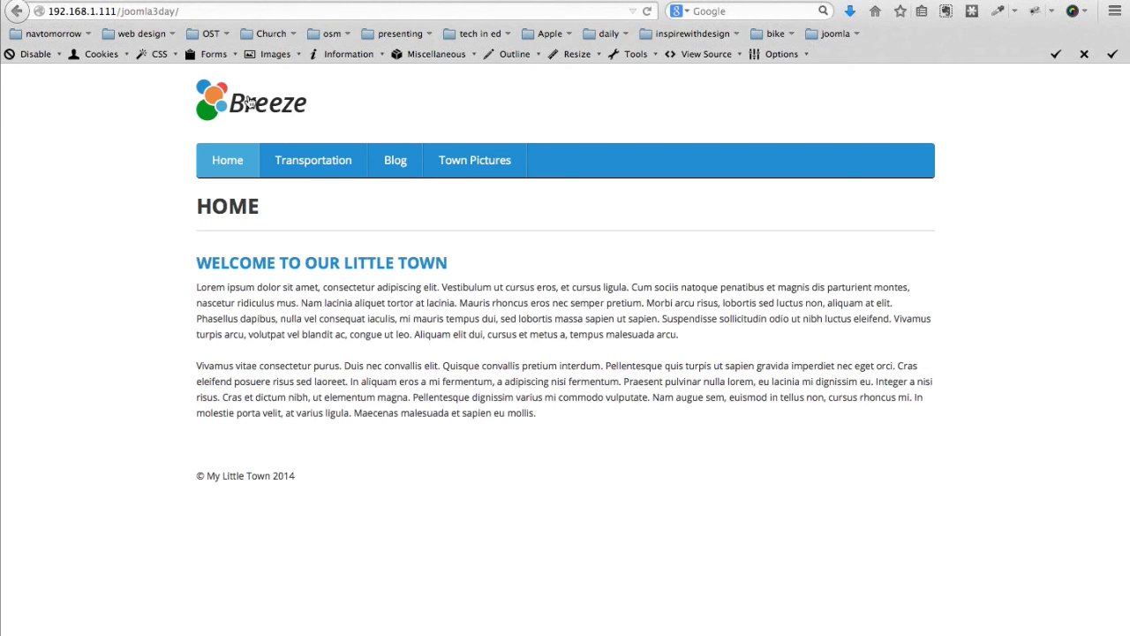
key(super+Tab)
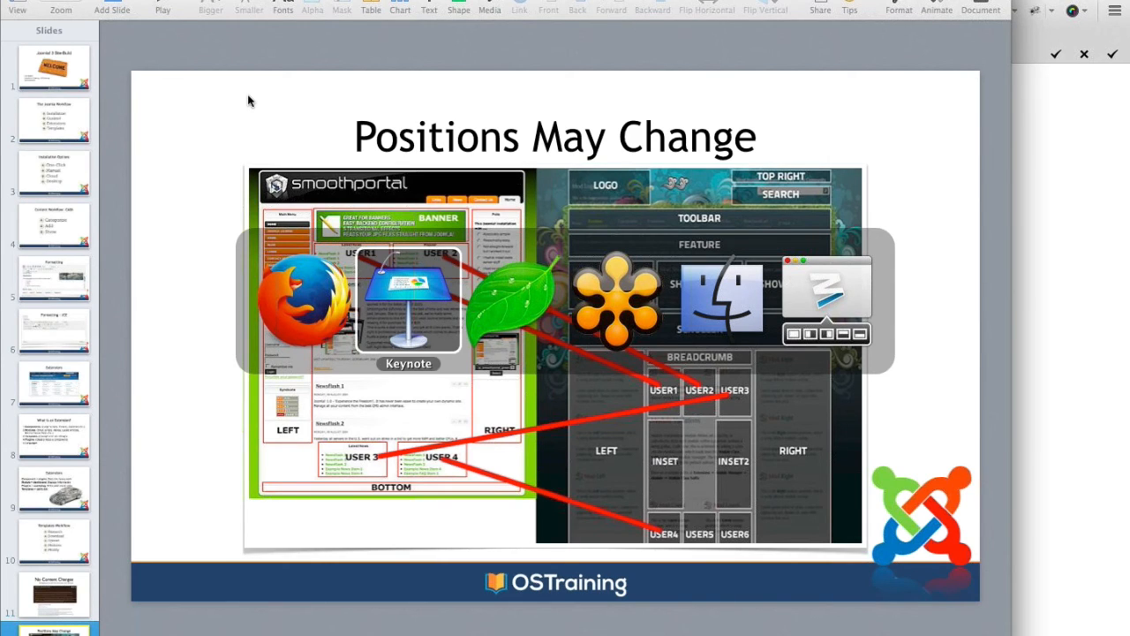
Go back to slide 2, 'The Joomla Workflow', in the Keynote slides list
scroll(49, 415, down, 3)
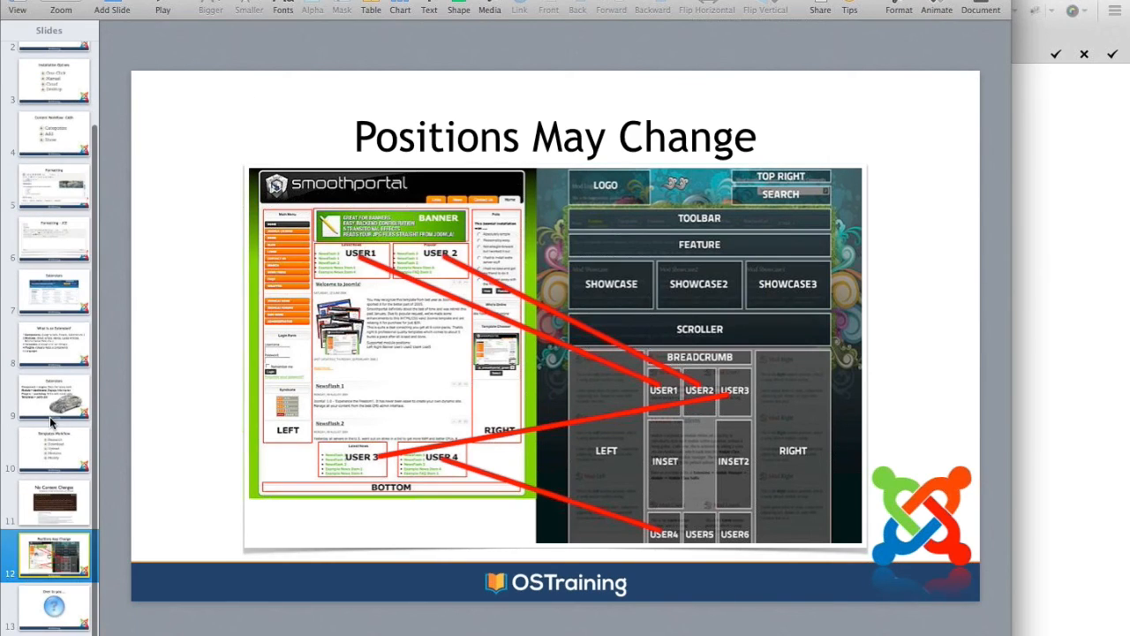
key(Down)
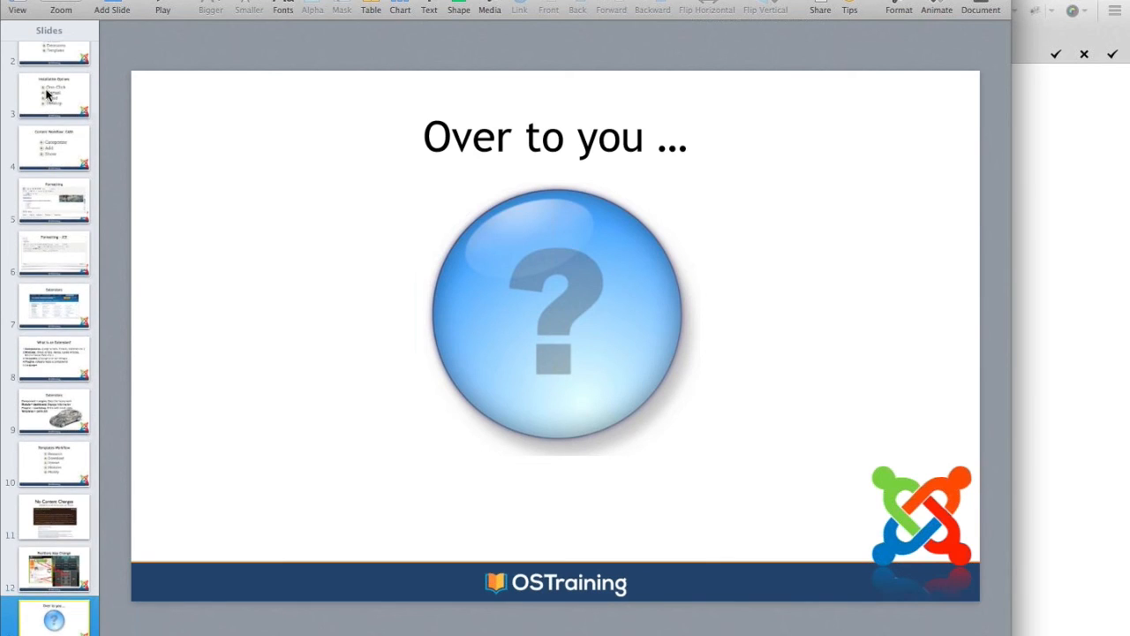
scroll(46, 94, up, 1)
scroll(46, 95, up, 3)
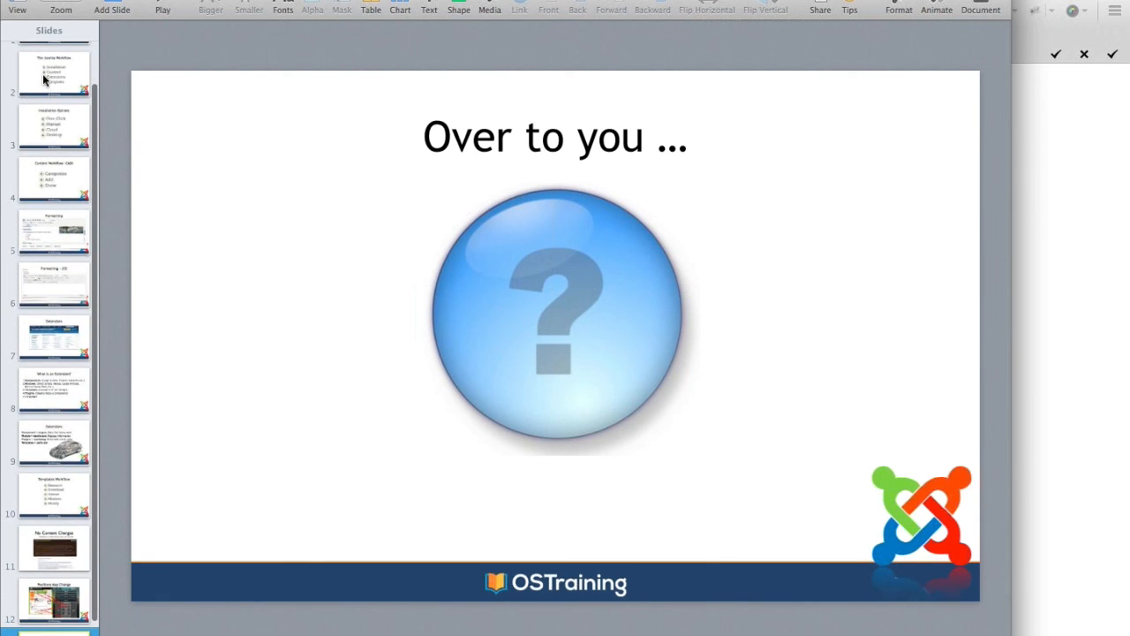
click(43, 79)
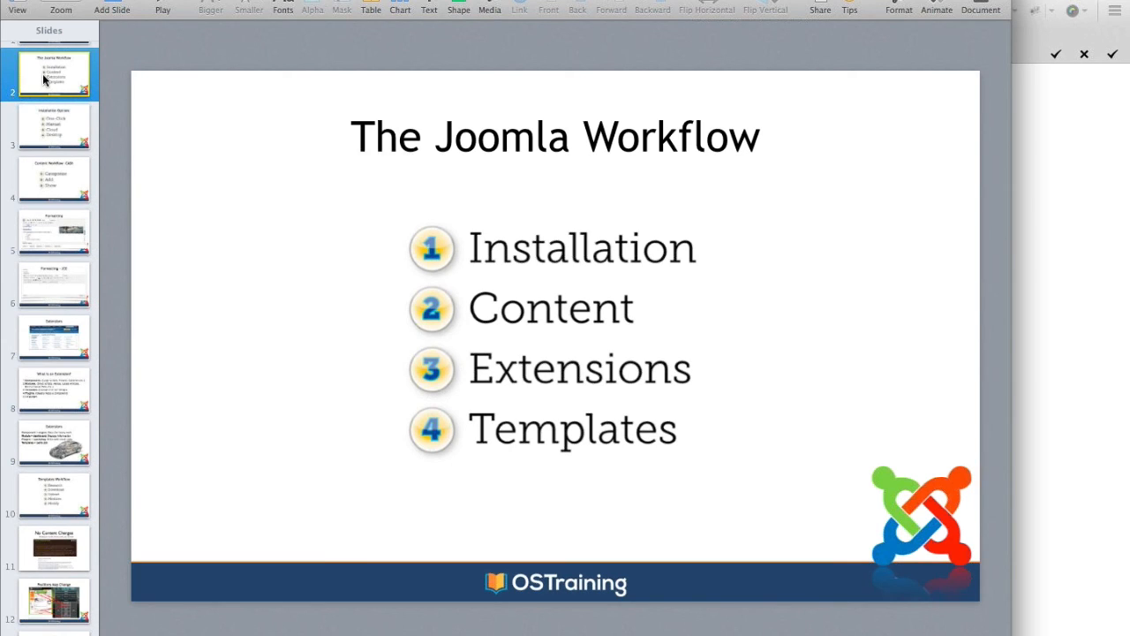